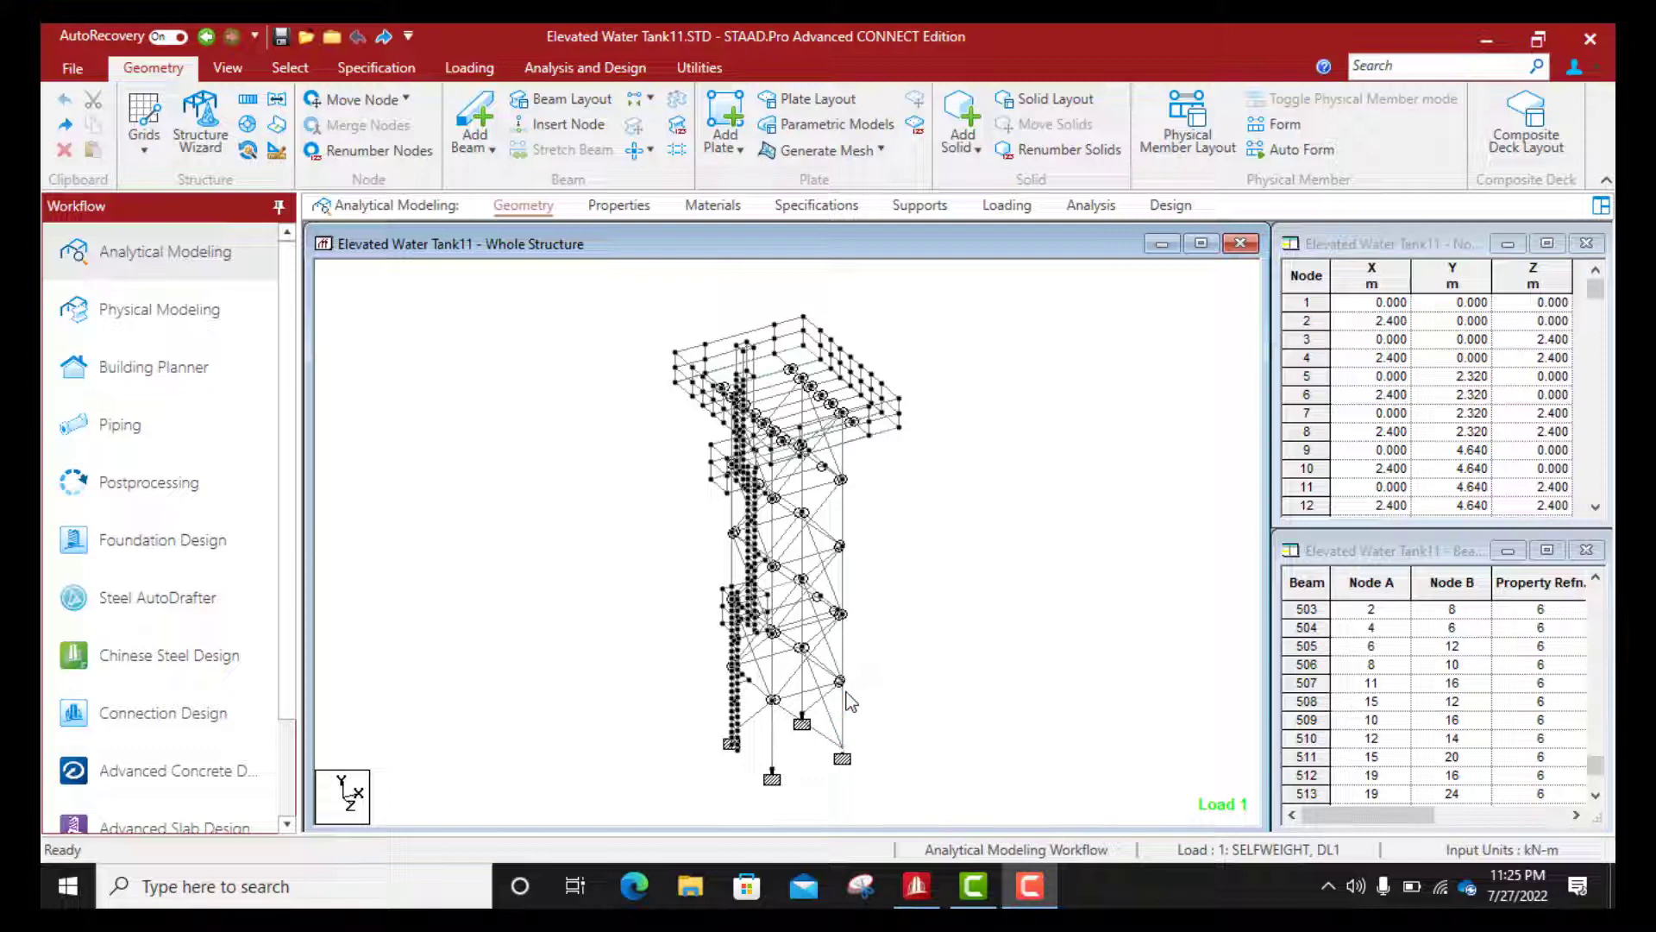
Step: Open the 3D rendered view of the elevated water tank structure and maximize it
middle_click_drag(850, 694, 791, 713)
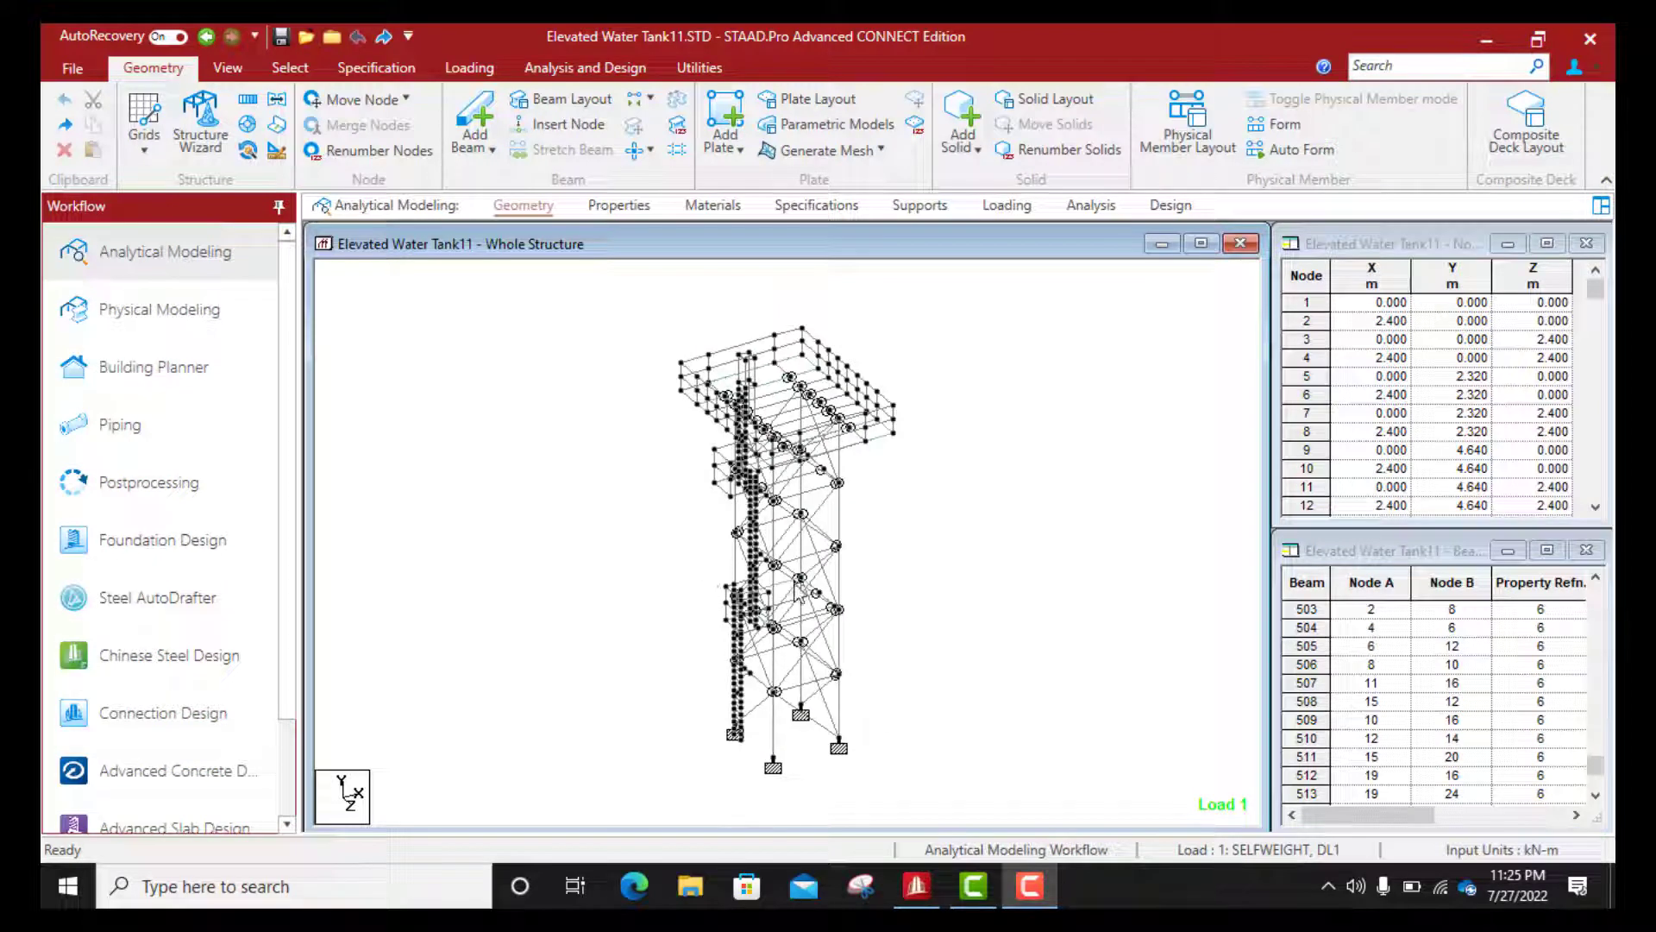
left_click(226, 71)
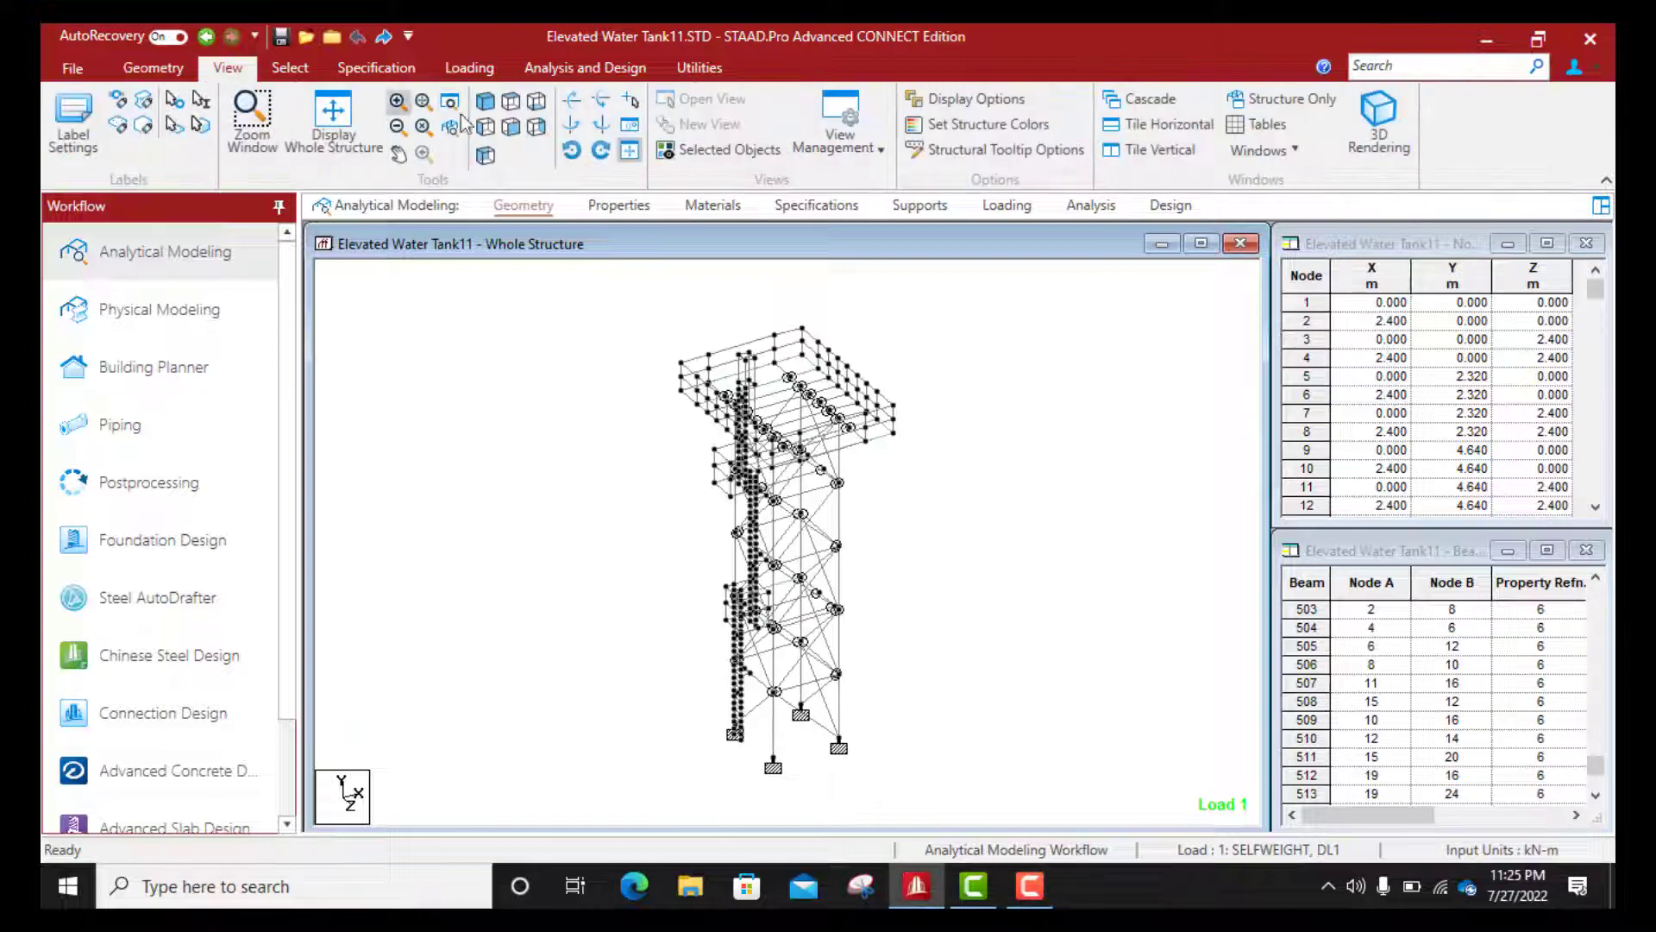
left_click(1377, 127)
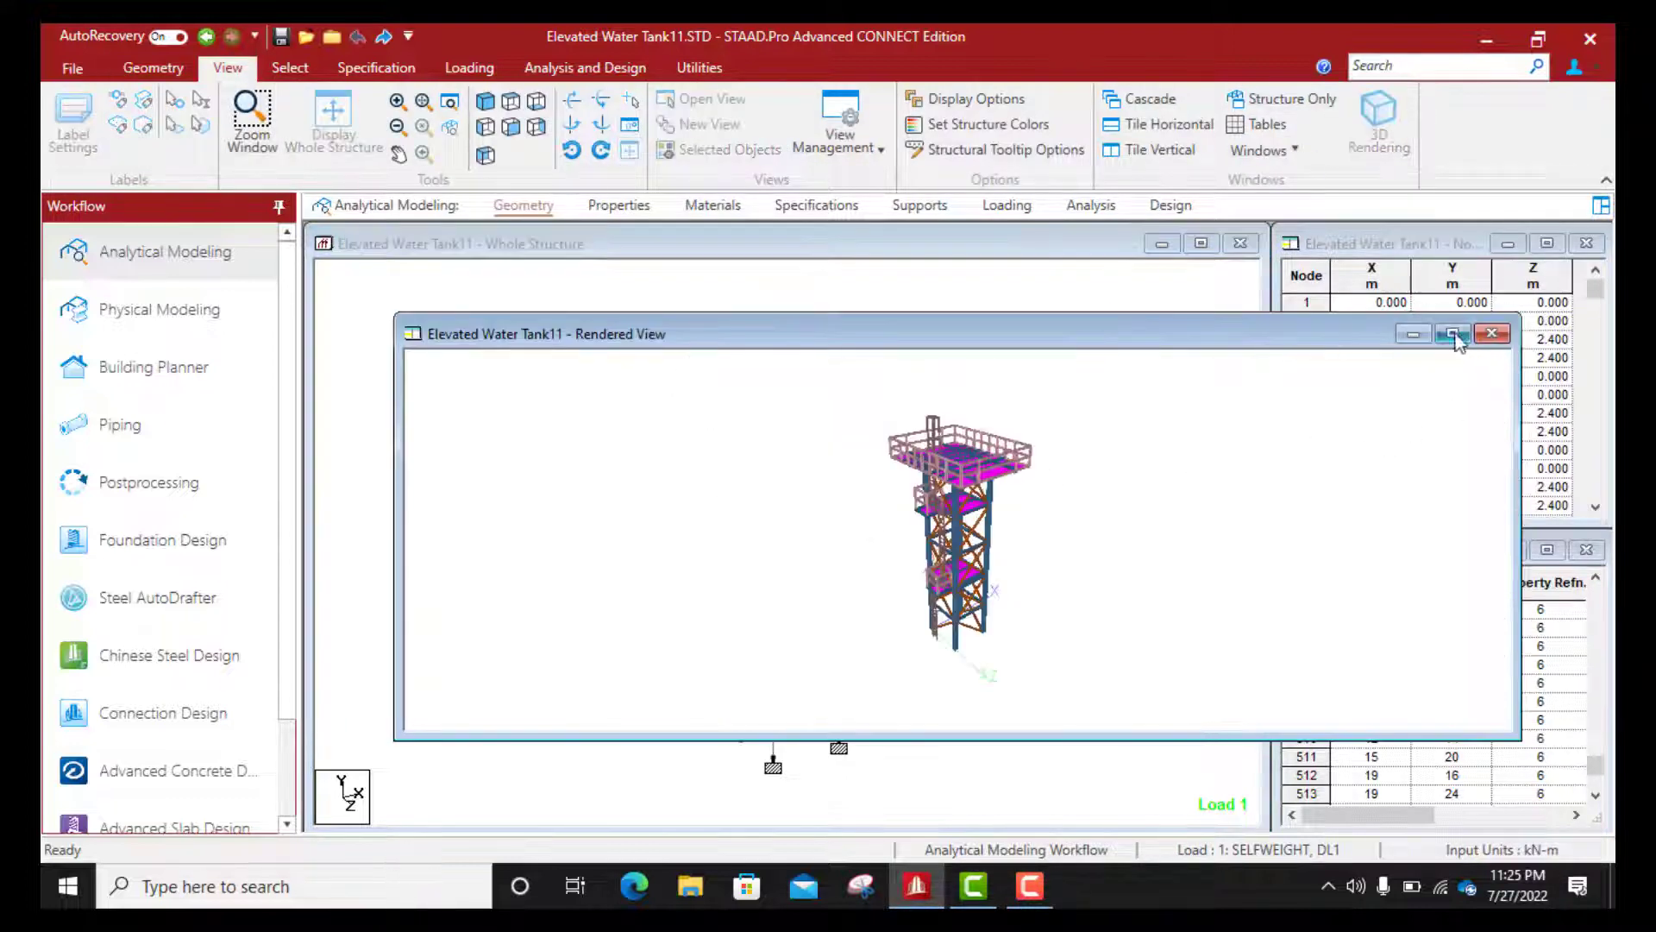
left_click(1454, 335)
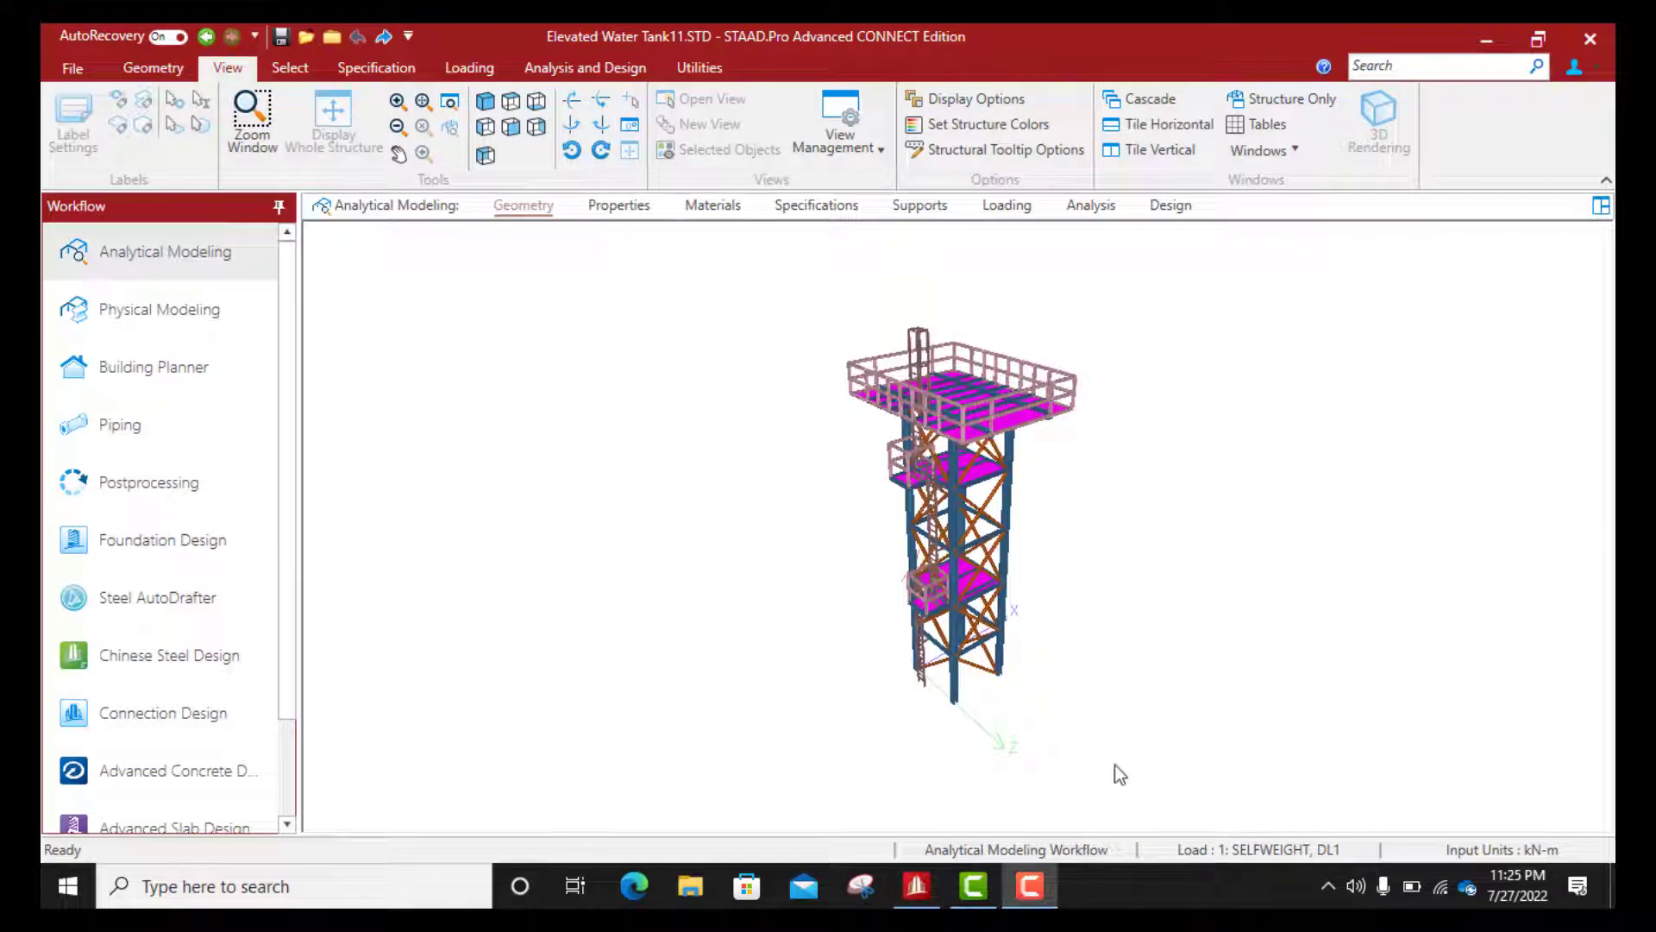
Step: Examine the columns, platforms, ladder and crossing braces of the tower up close in the rendered model
scroll(980, 528, "up", 5)
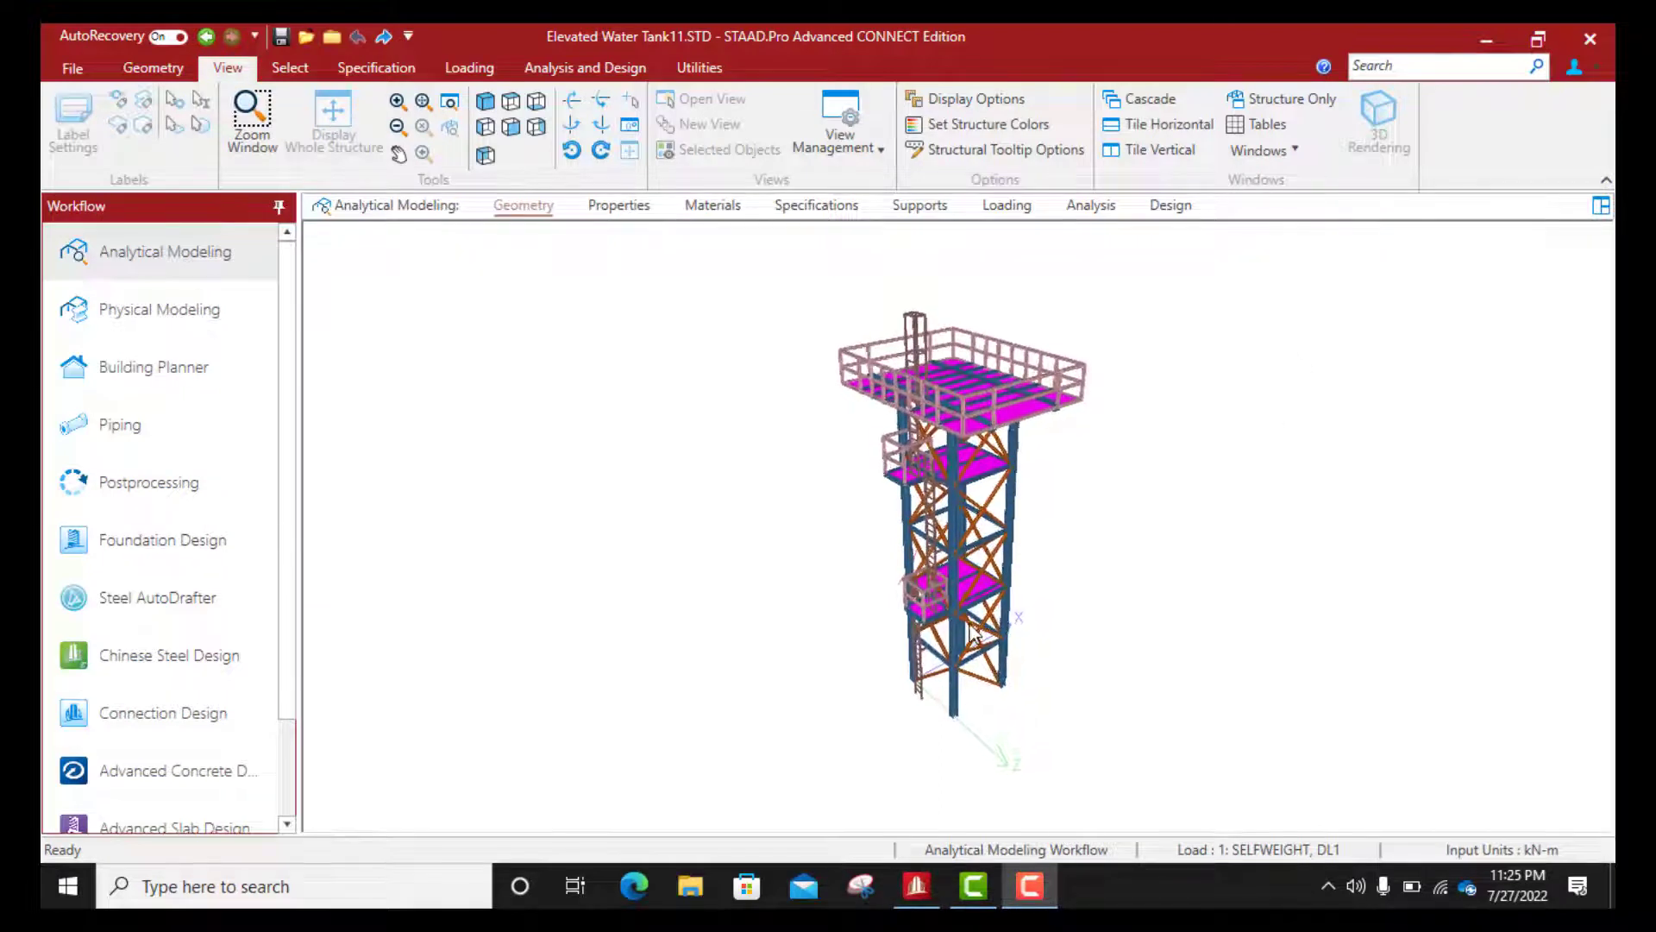
scroll(988, 592, "up", 5)
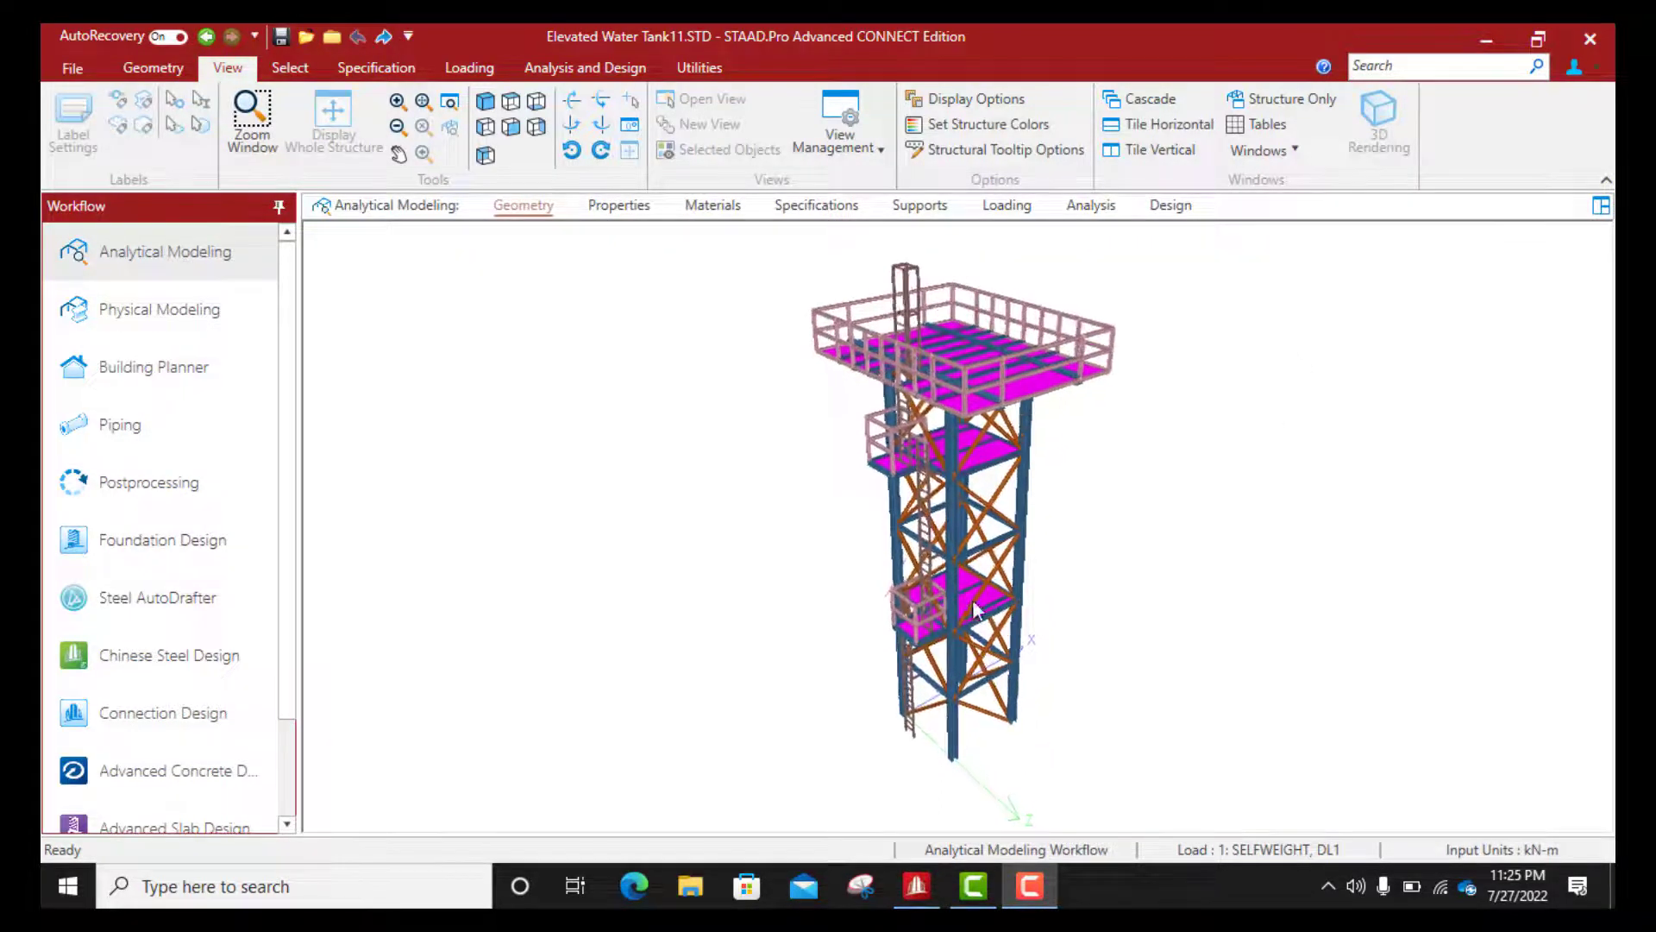
middle_click_drag(990, 616, 877, 565)
scroll(983, 669, "up", 3)
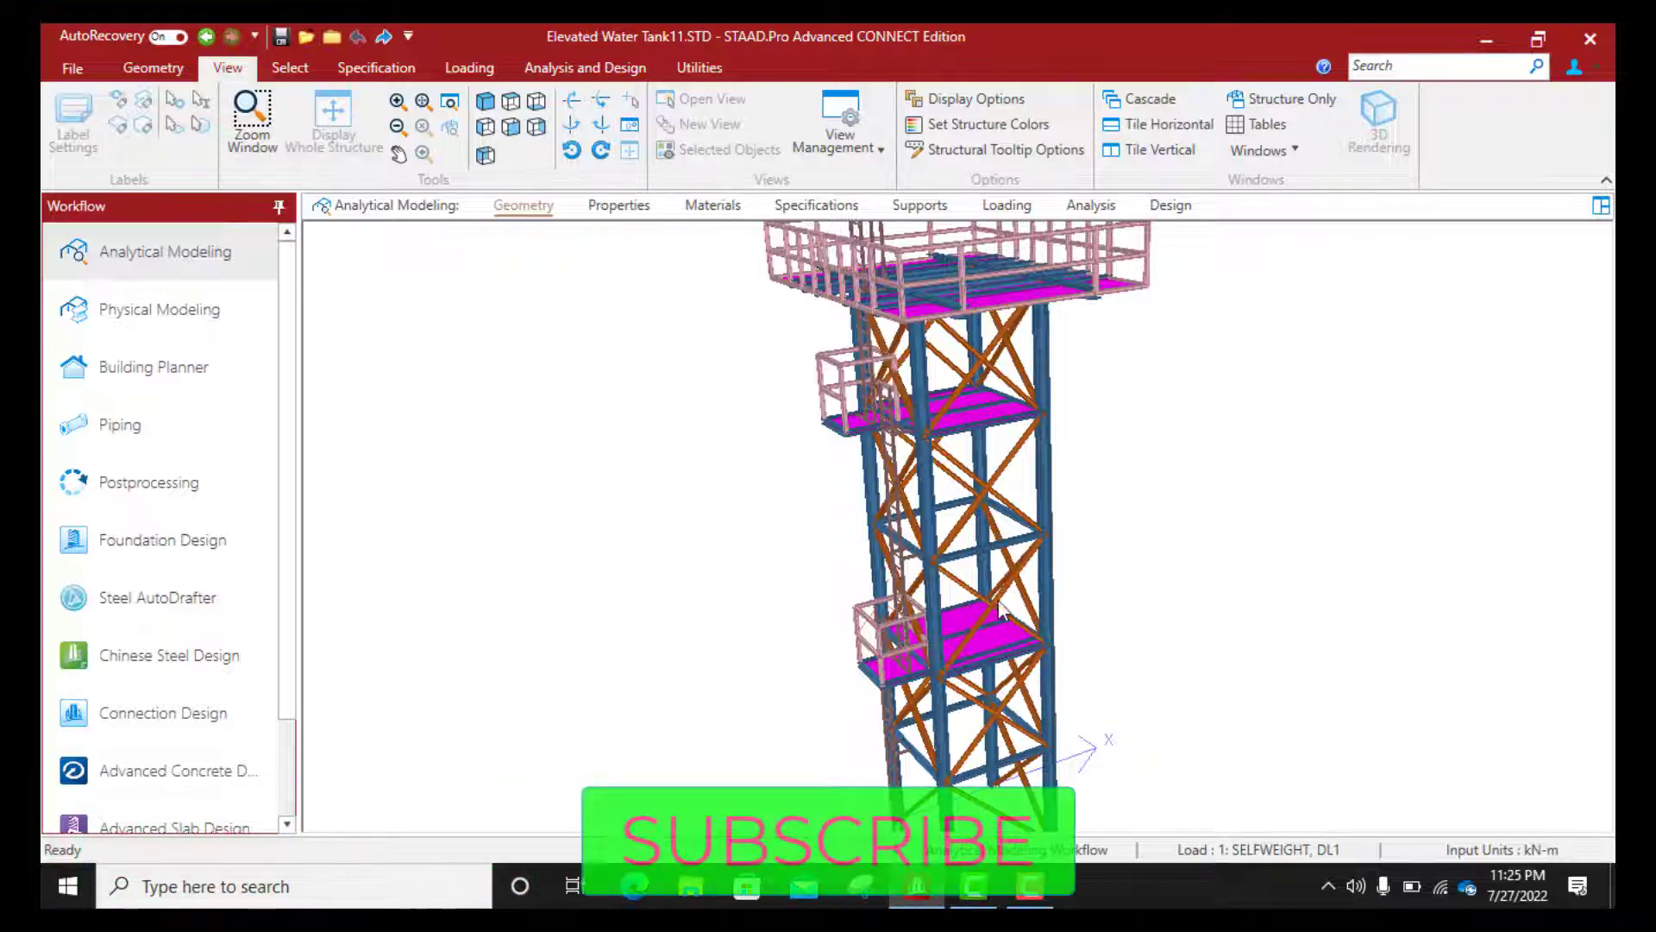
scroll(983, 598, "up", 1)
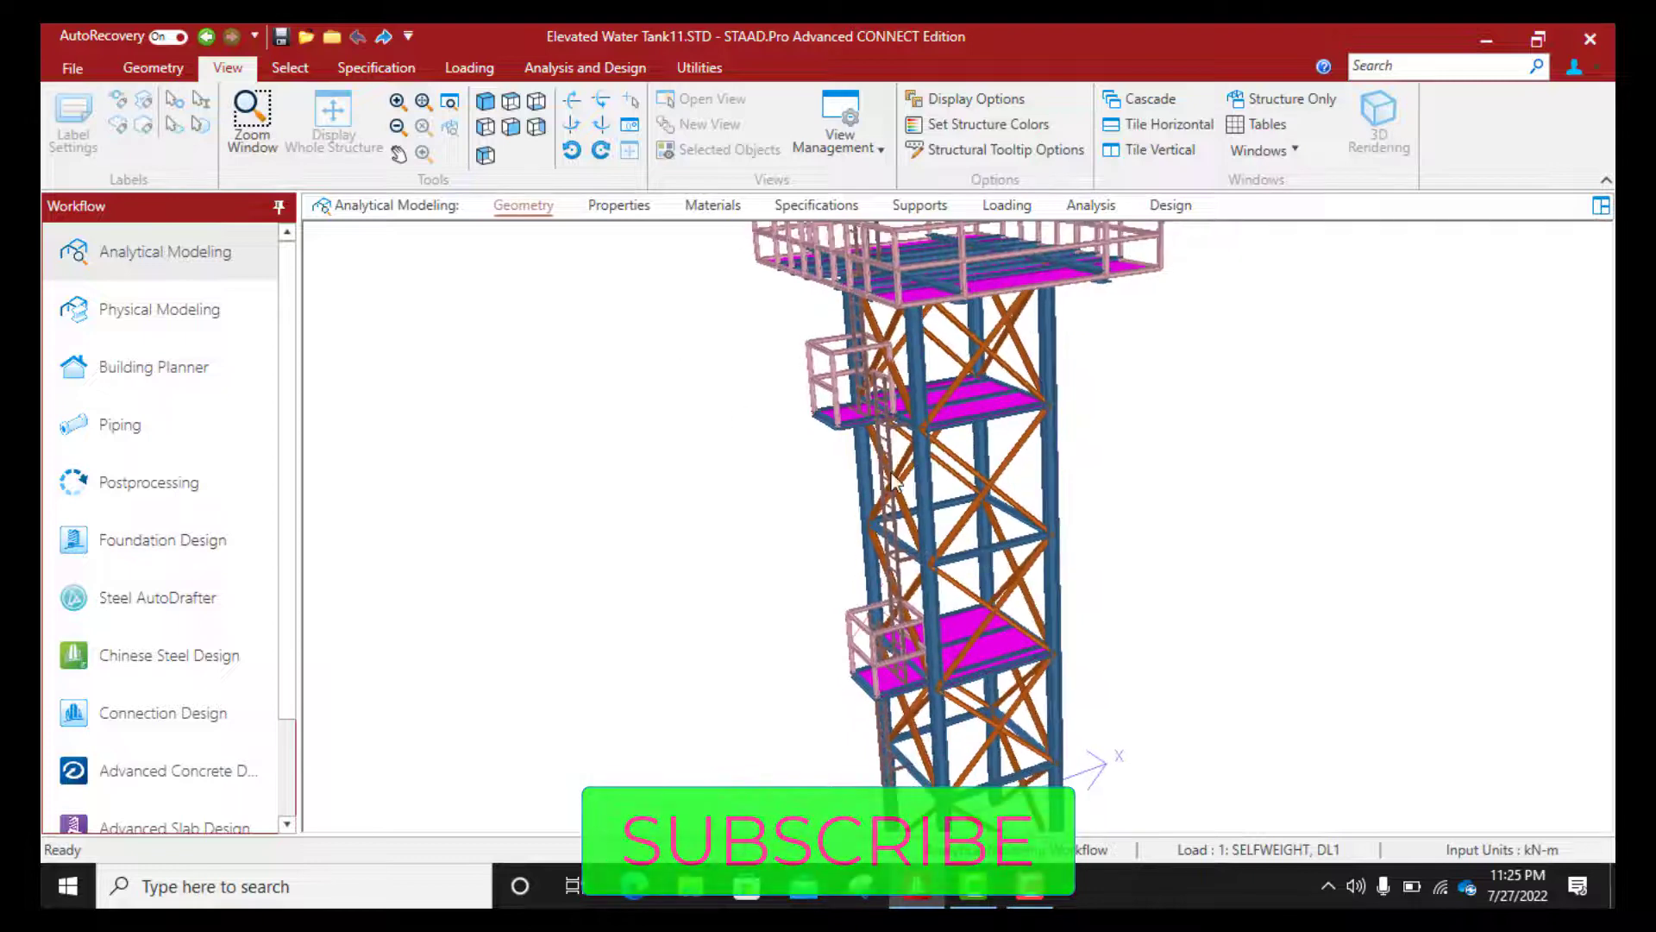
middle_click_drag(1000, 608, 776, 619)
scroll(805, 611, "up", 2)
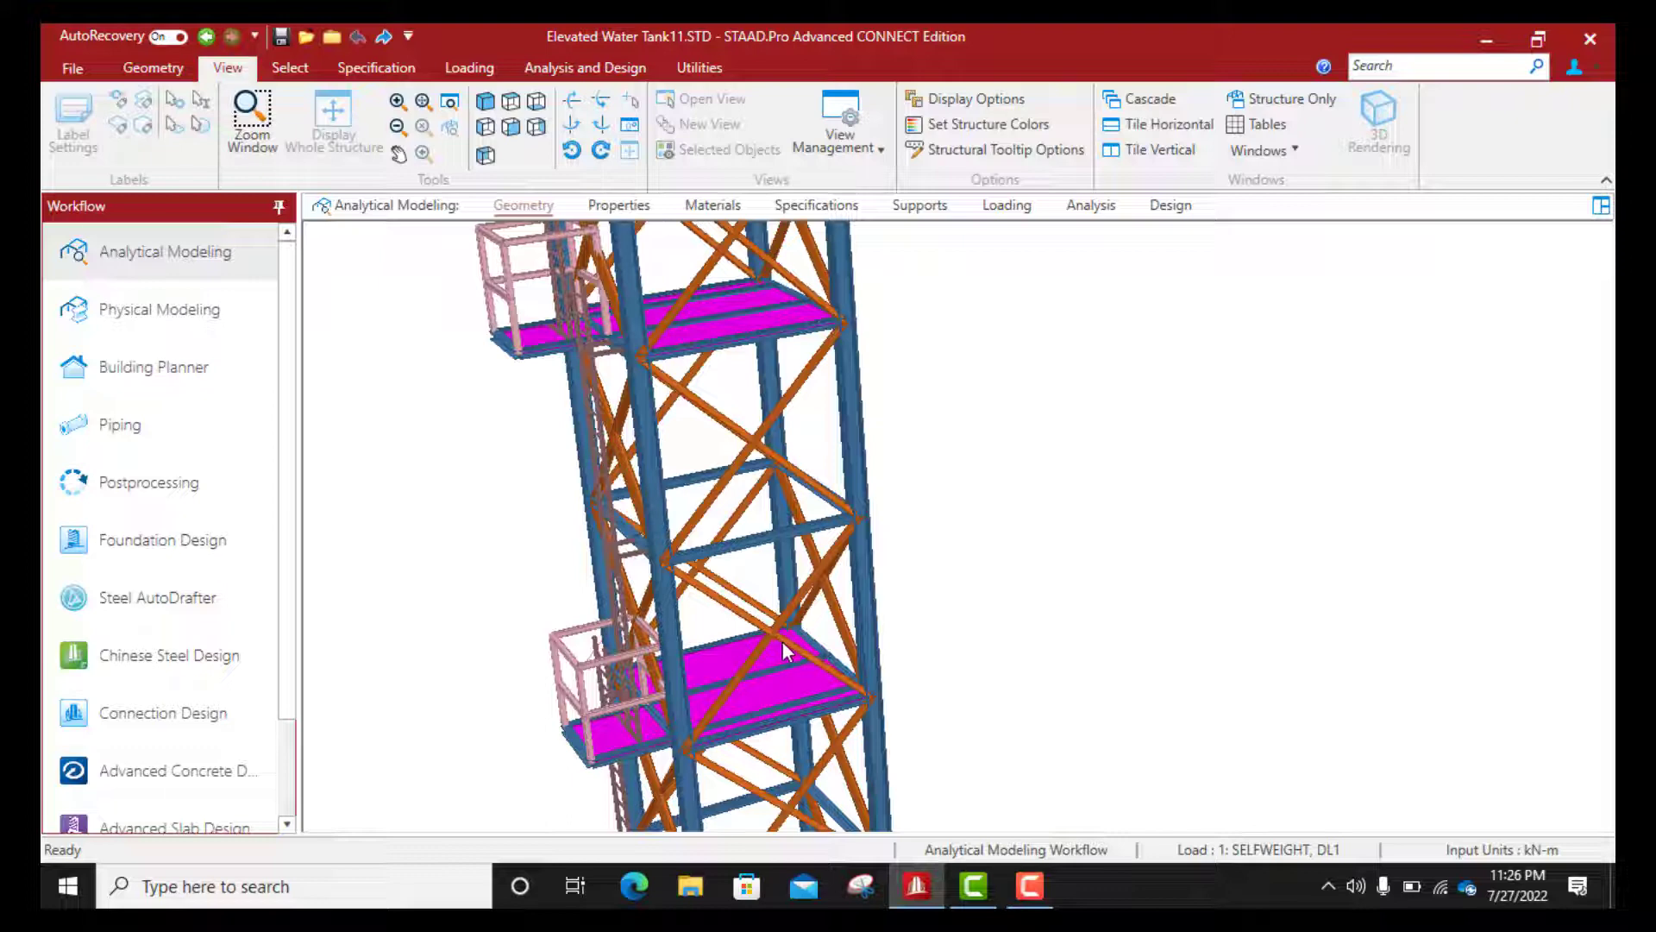
scroll(784, 621, "down", 1)
scroll(784, 619, "down", 4)
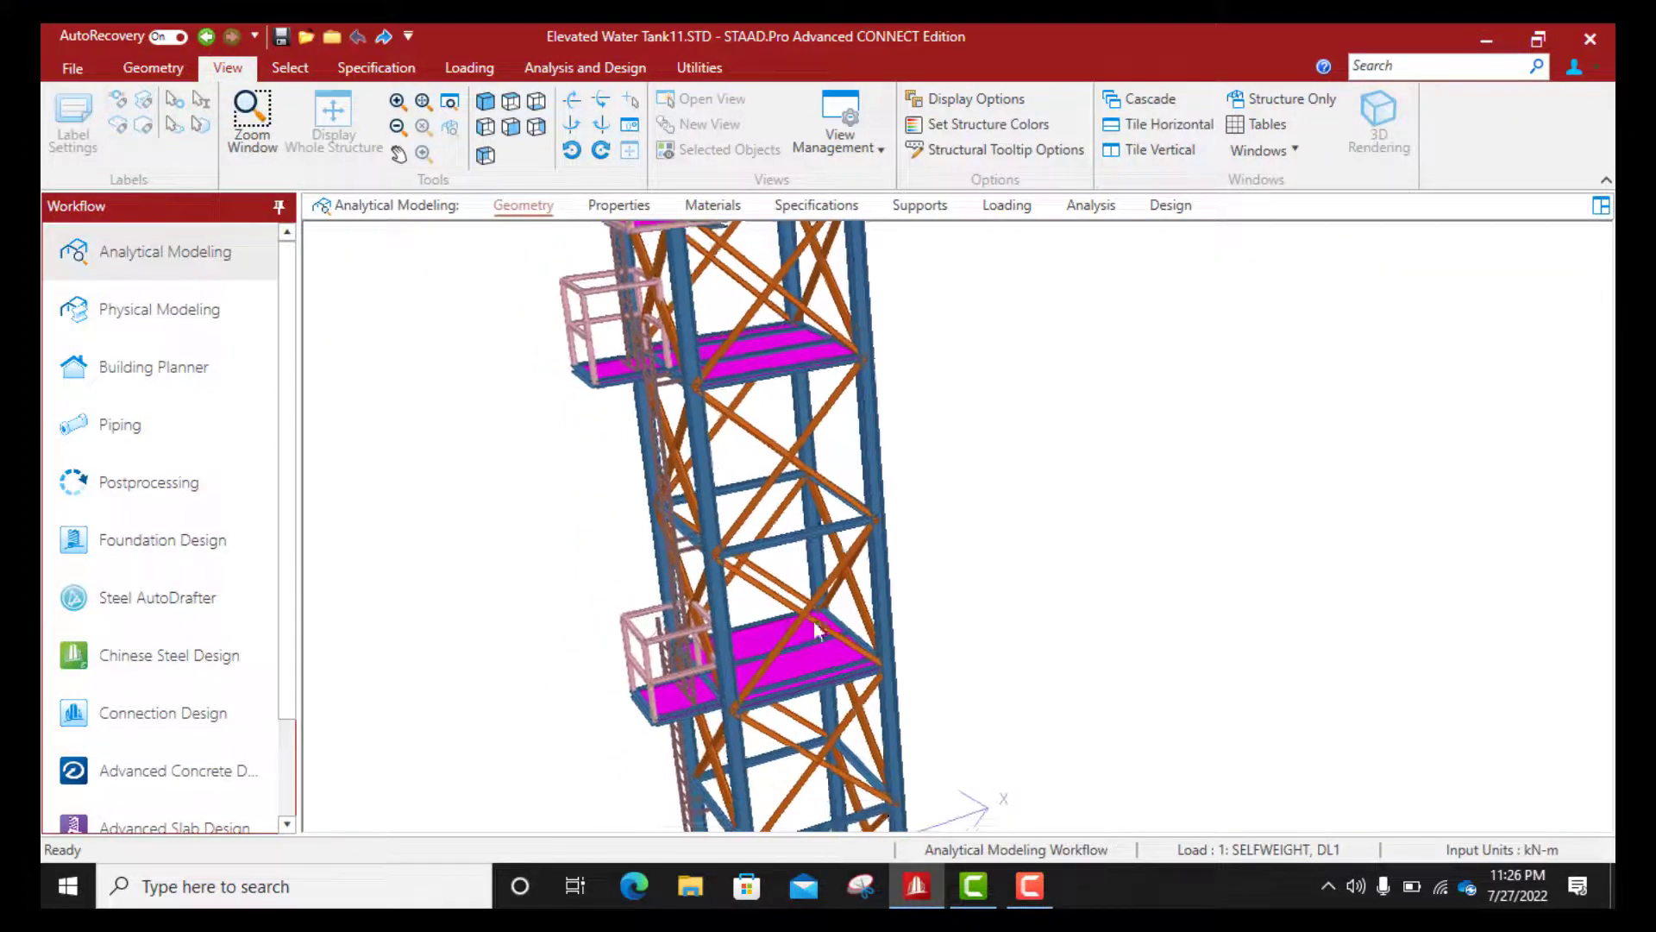
mouse_move(902, 499)
middle_mouse_down()
mouse_move(852, 617)
mouse_move(805, 617)
middle_mouse_up()
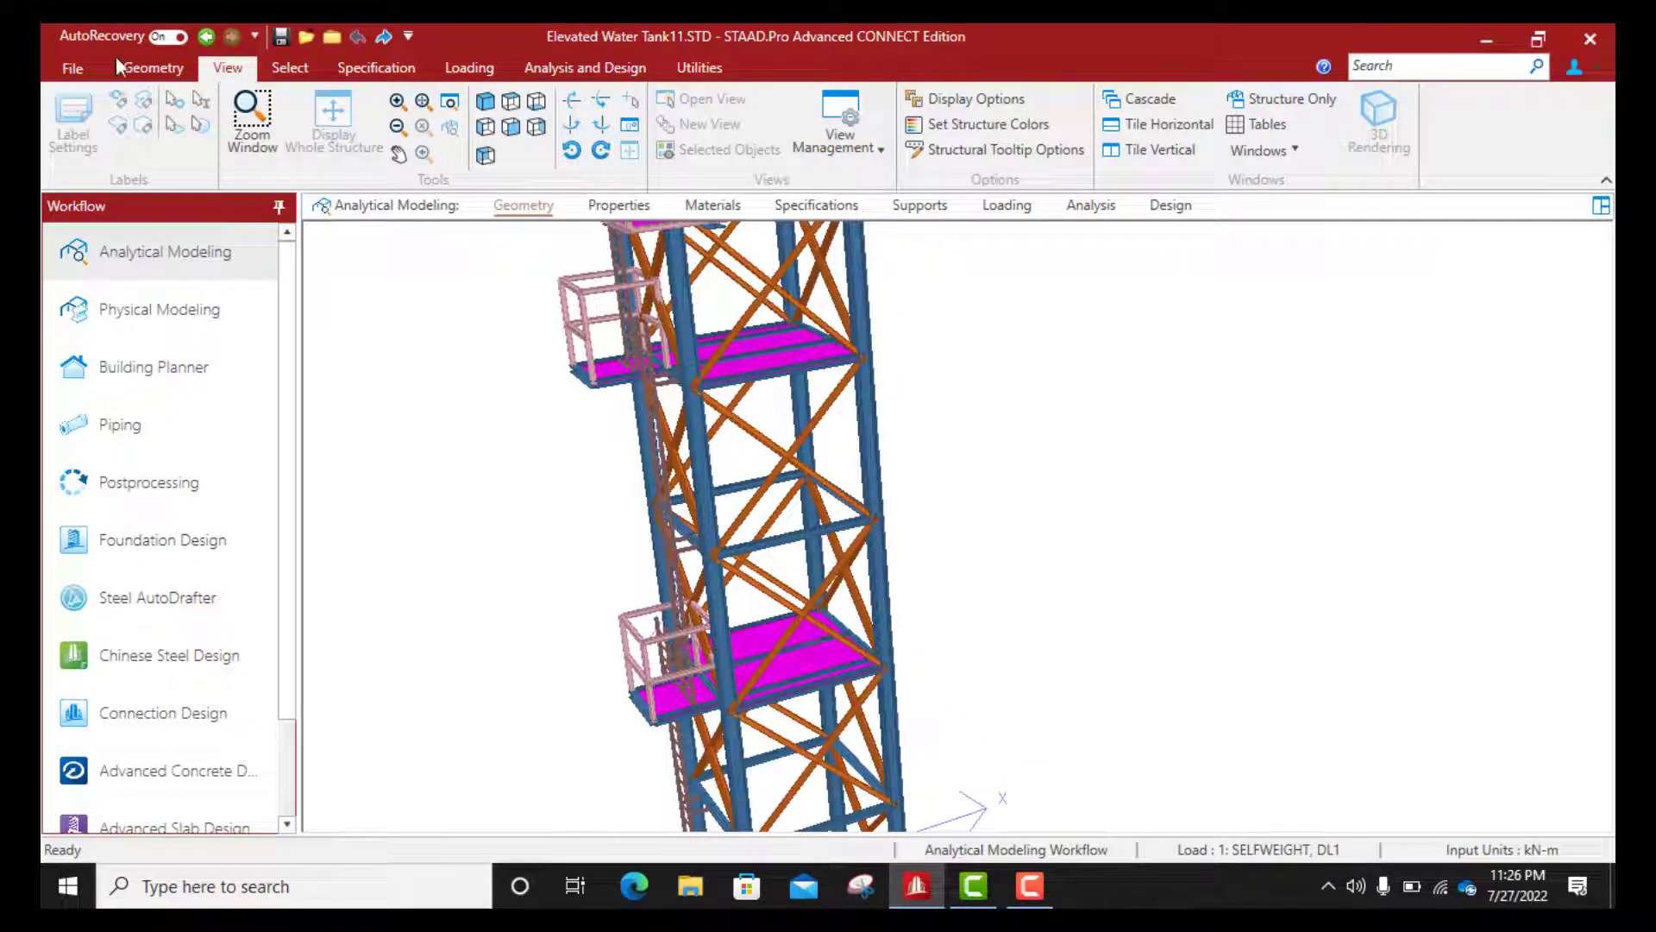
Step: Return to the wireframe analytical model and select the crossing braces of the lowest bay in turn to check whether they share a node
left_click(158, 68)
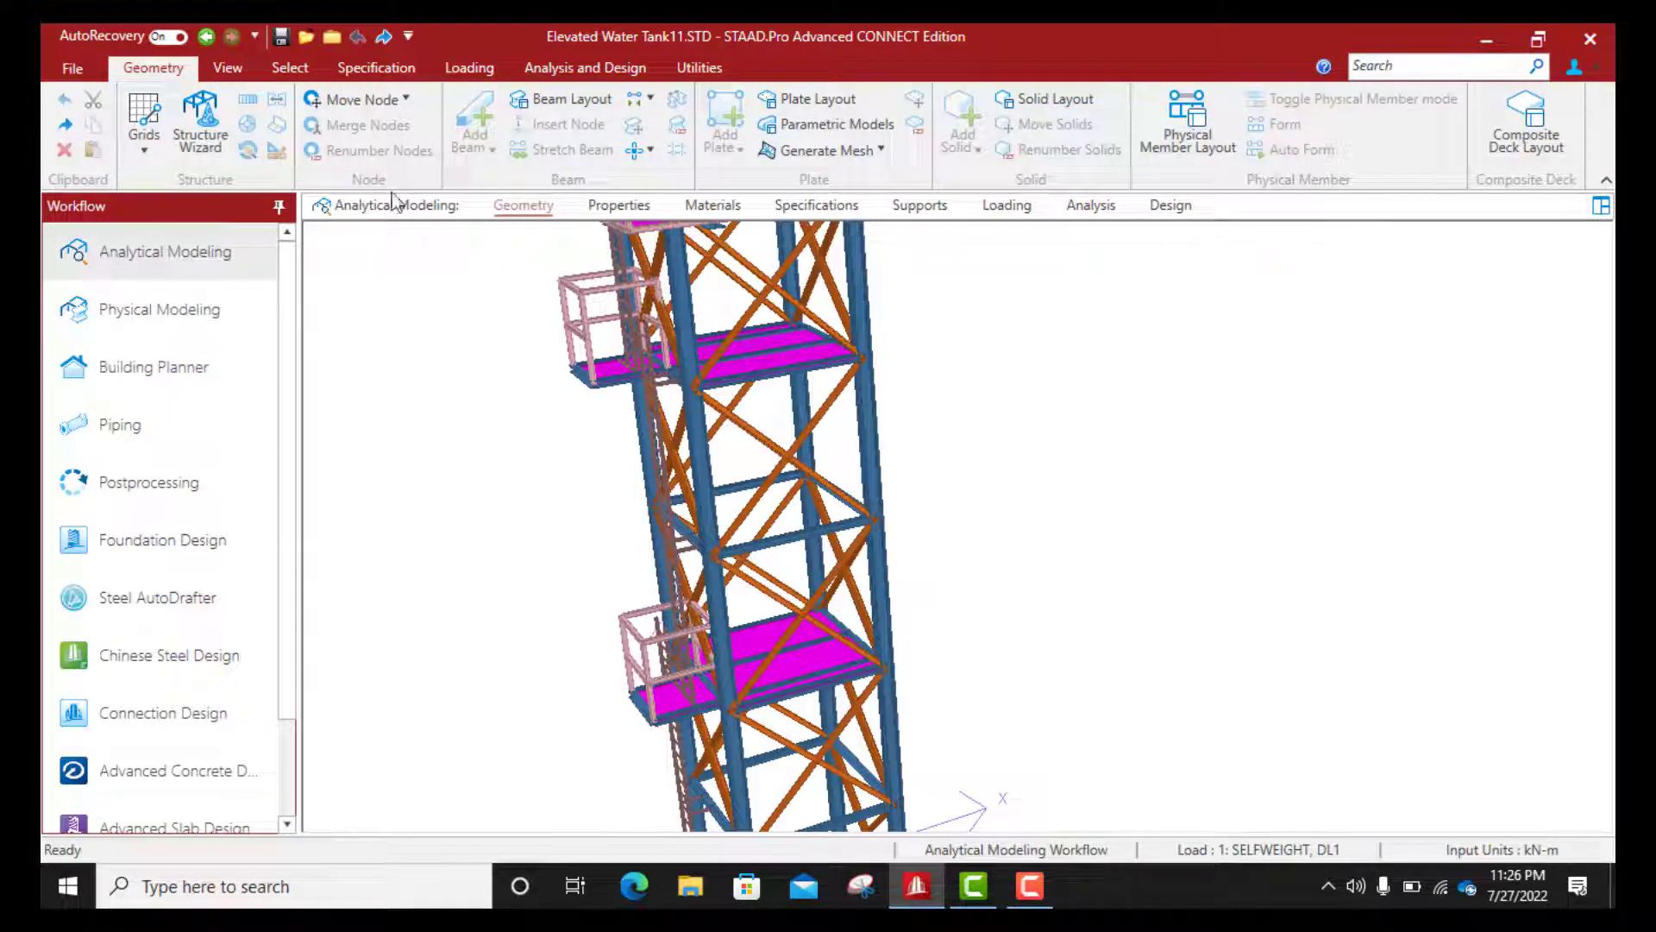
left_click(166, 254)
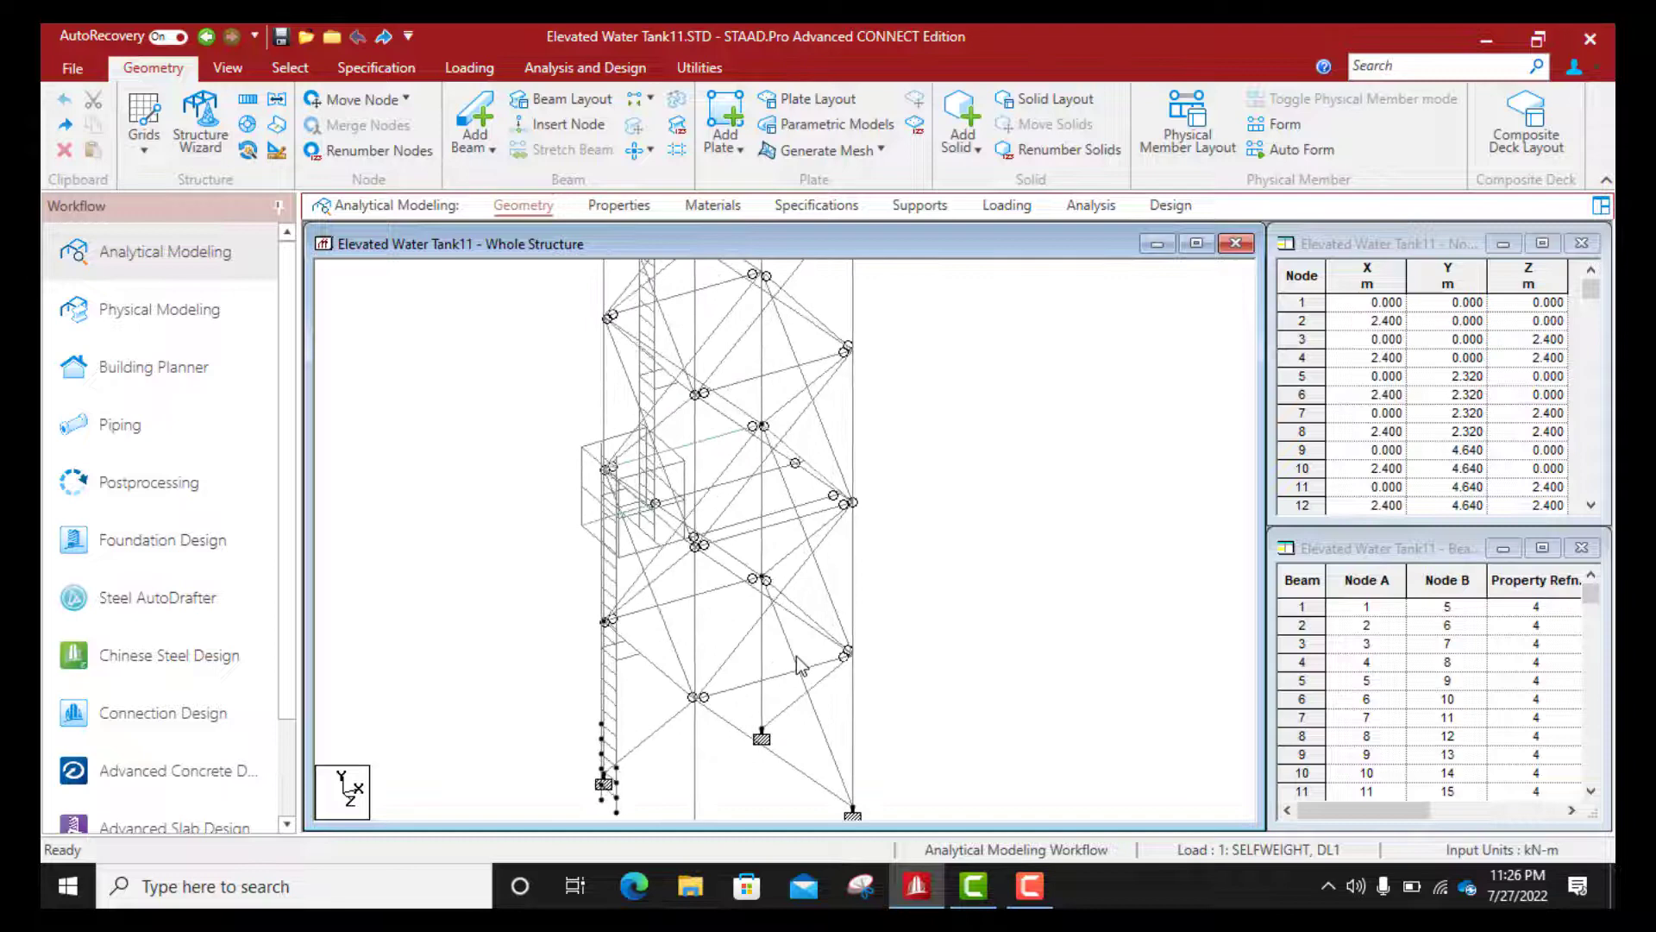
scroll(750, 526, "up", 3)
left_click(764, 519)
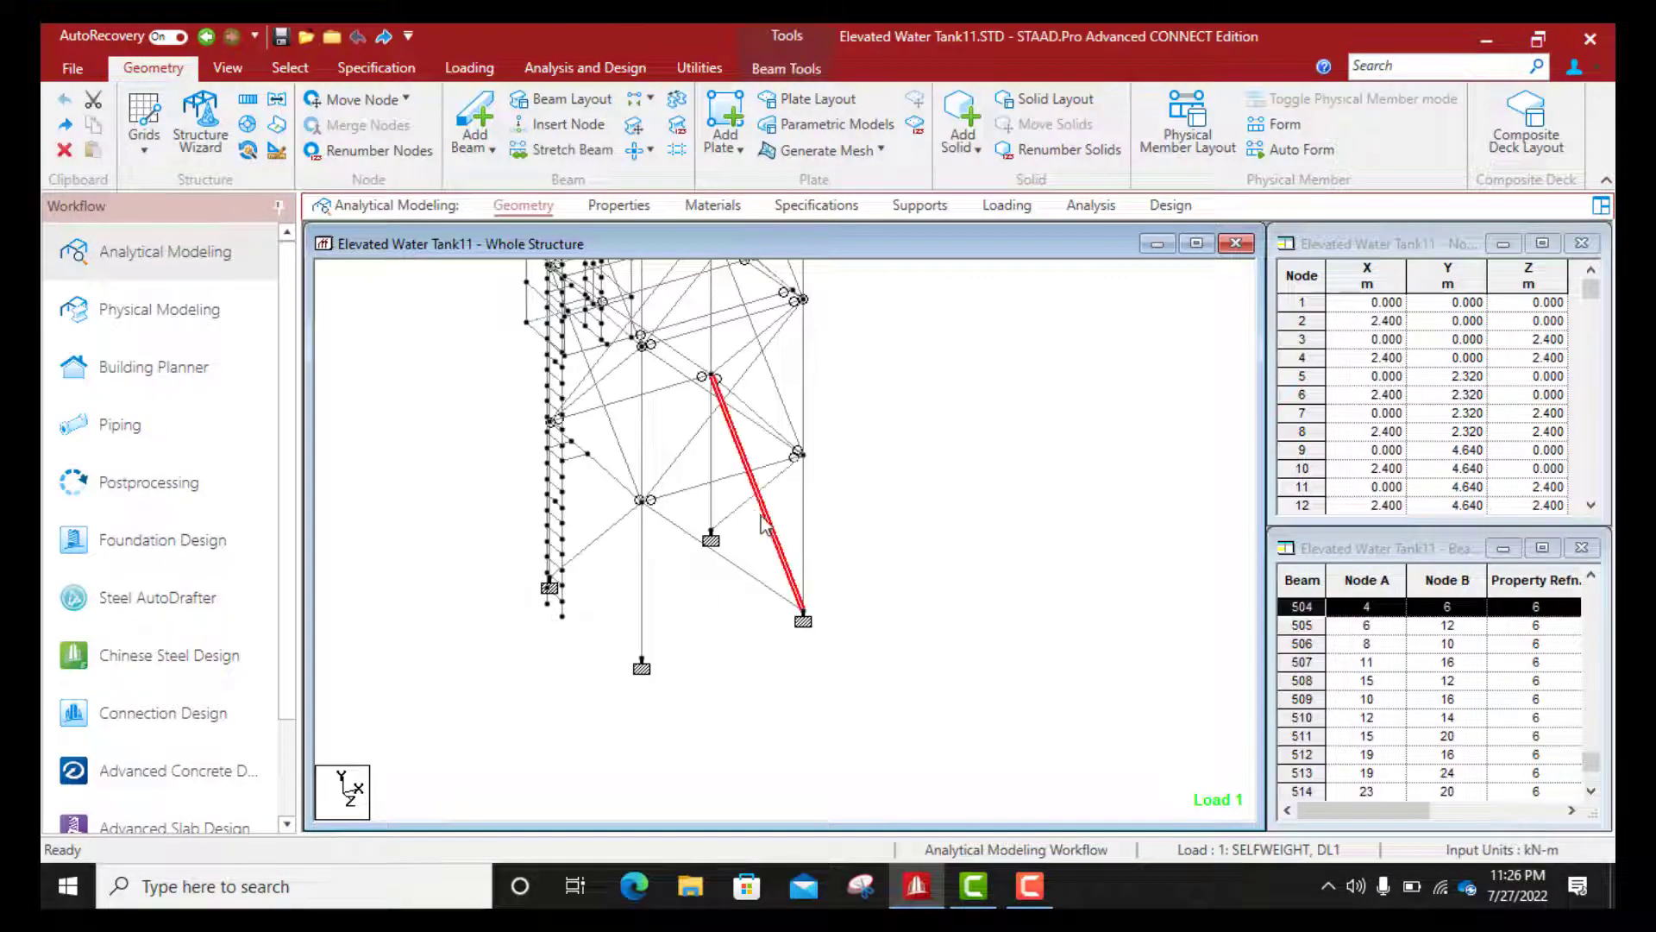
left_click(759, 506)
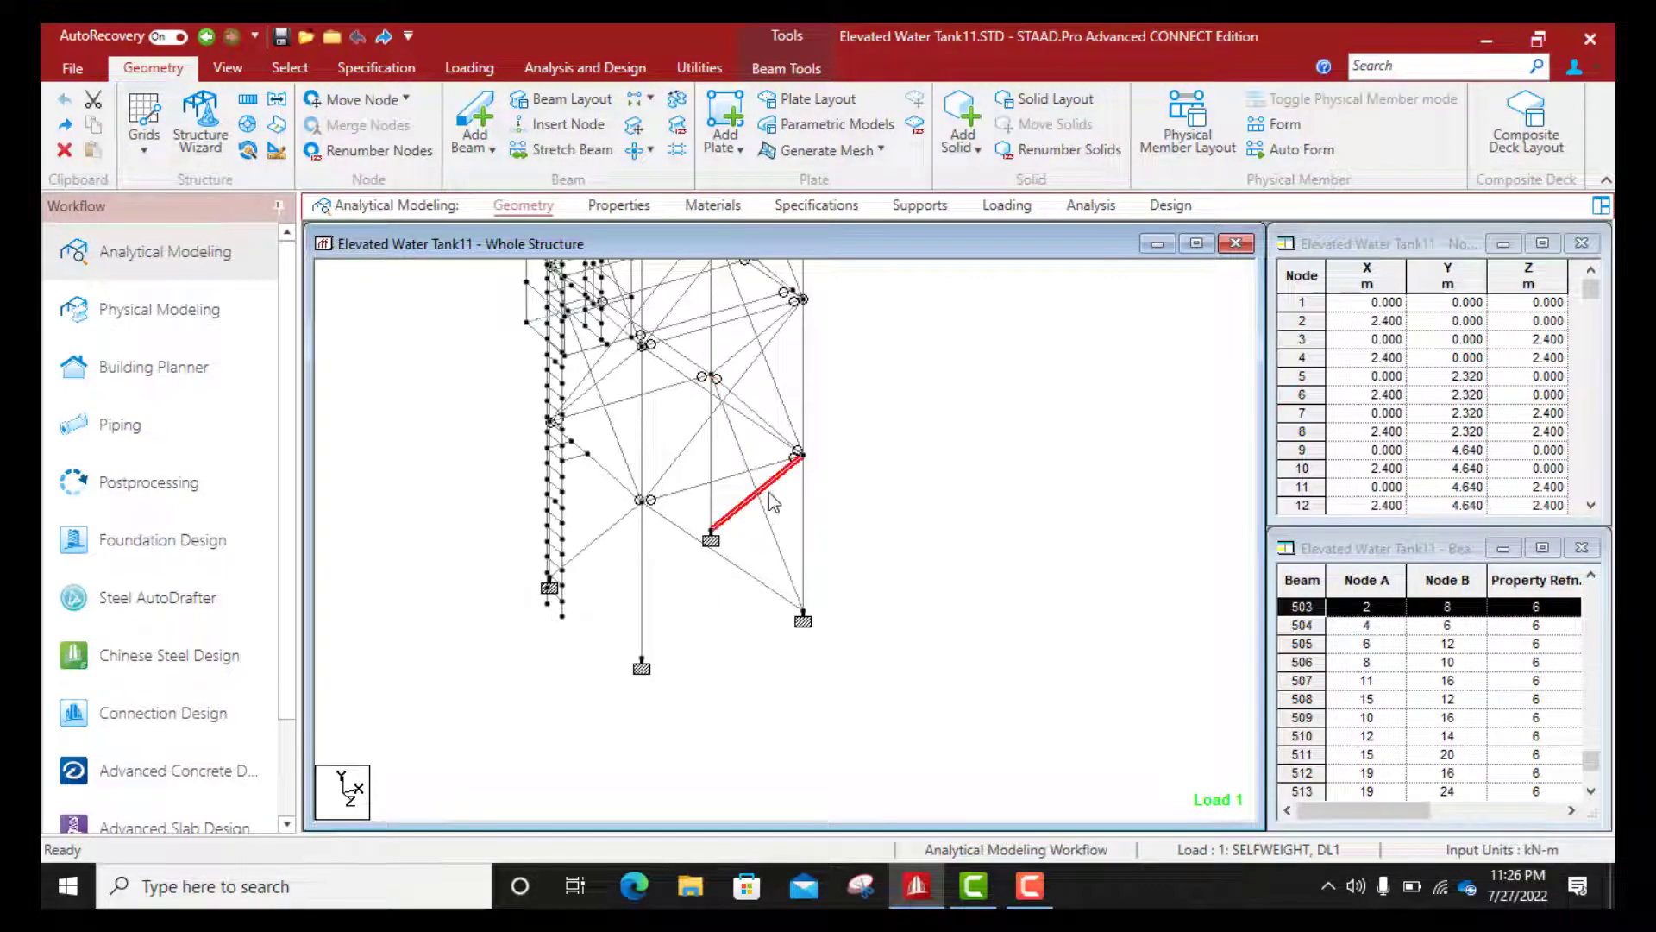
left_click(769, 542)
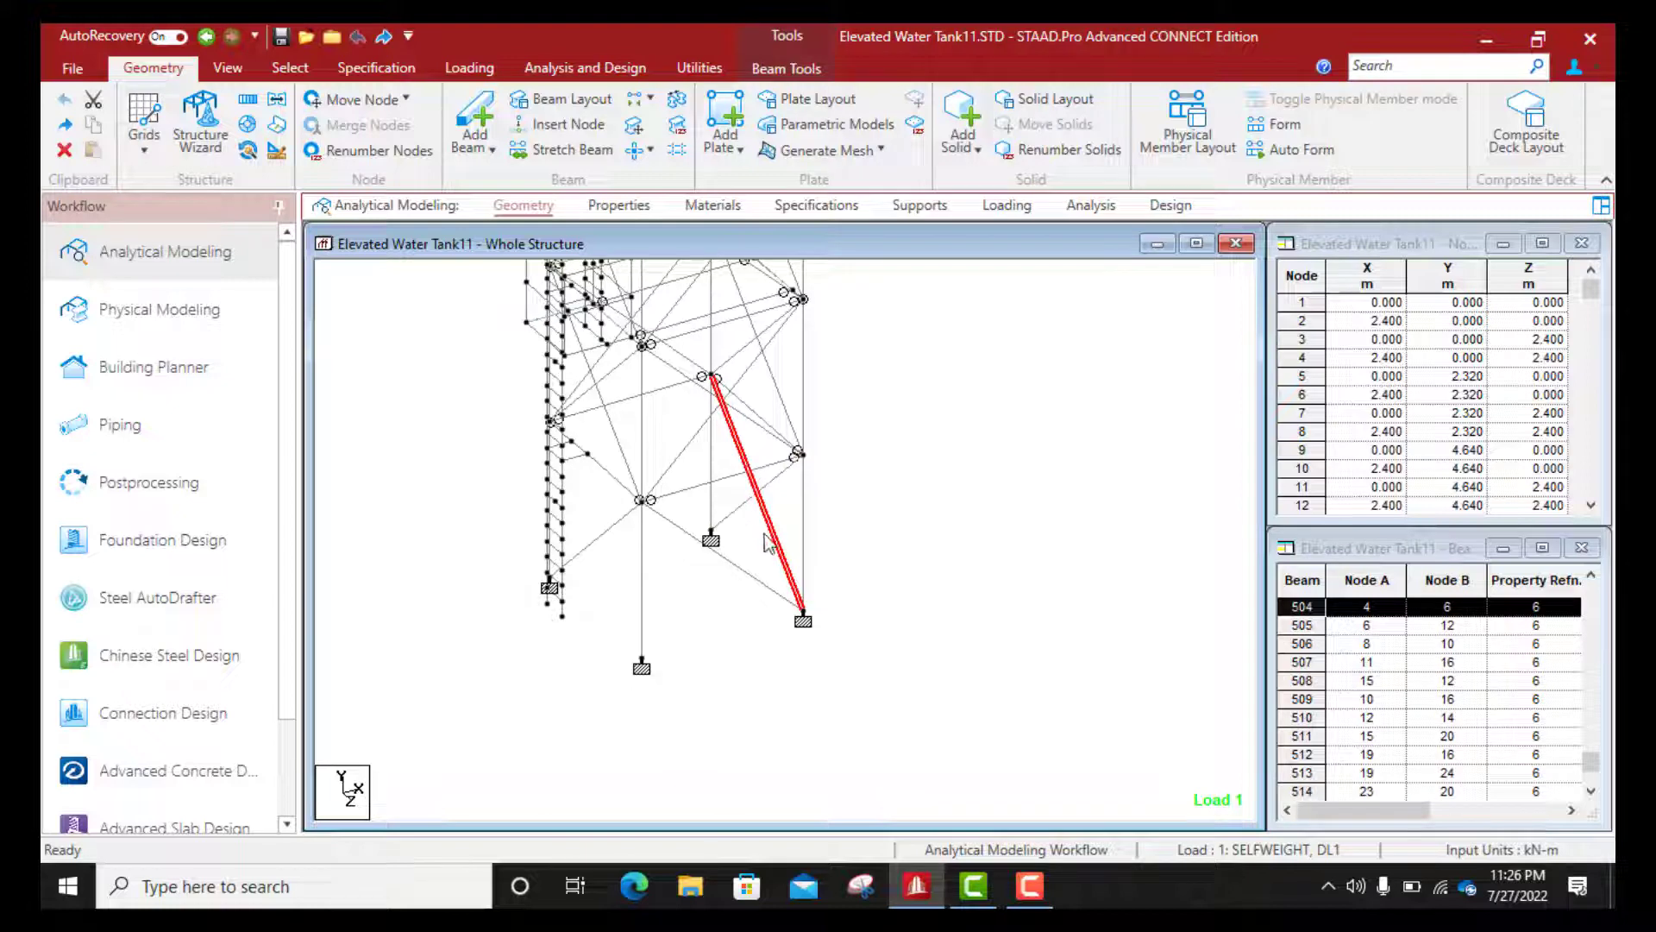
Step: Insert a midpoint node into the lowest-bay brace between nodes 2 and 8
left_click(739, 517)
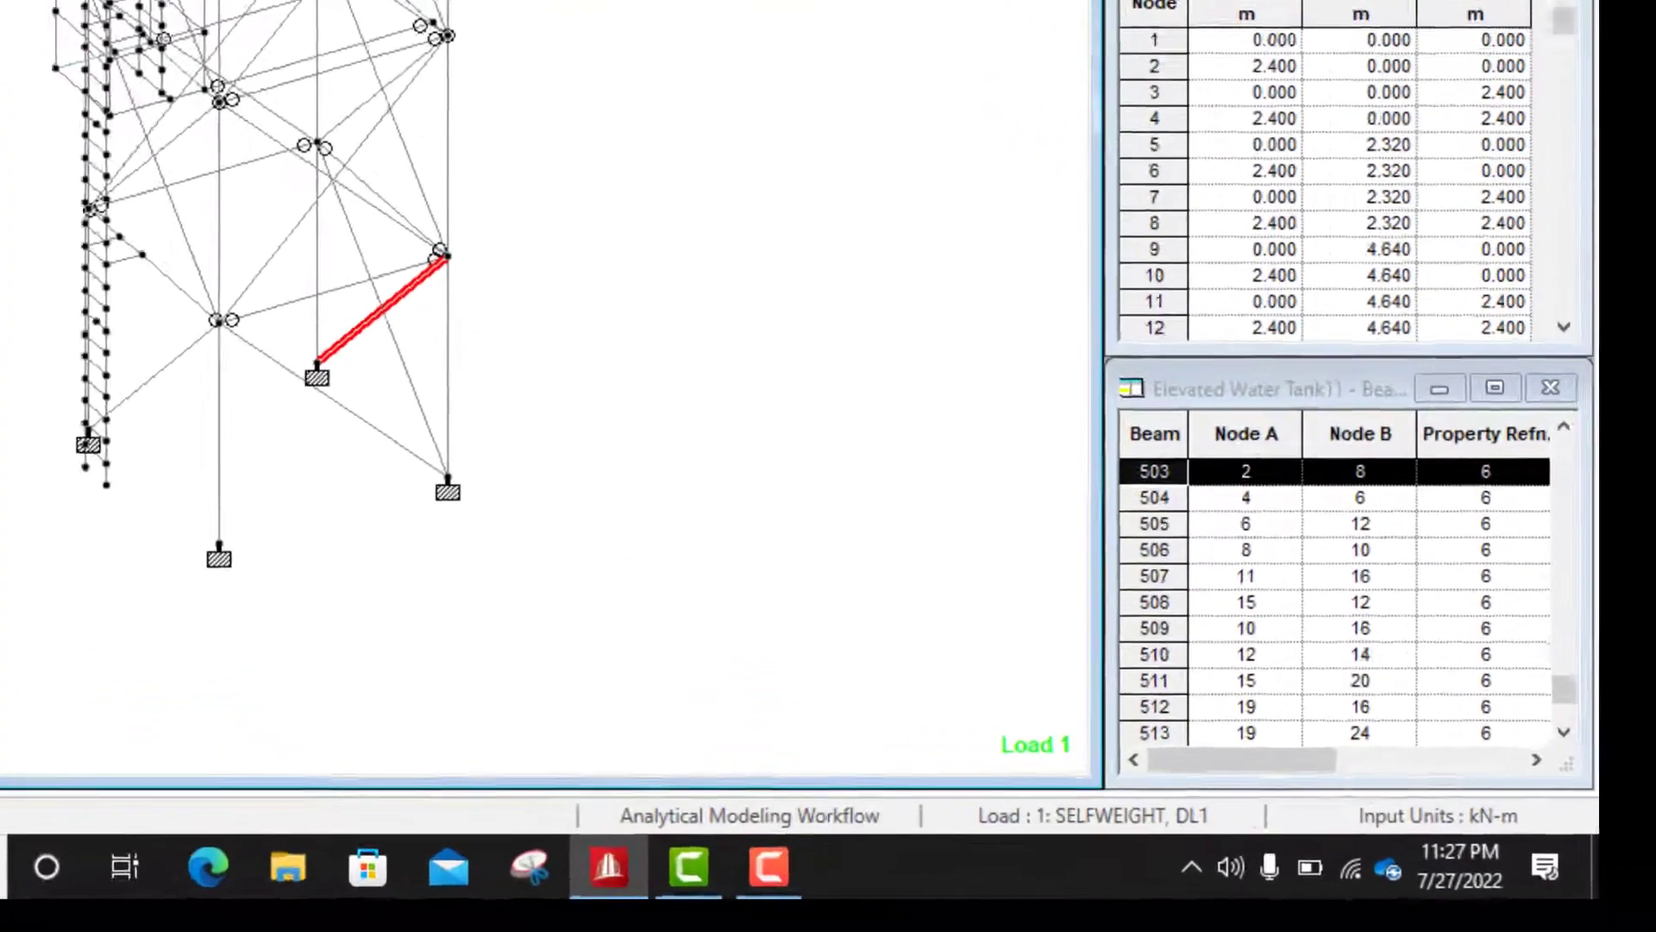
left_click(567, 127)
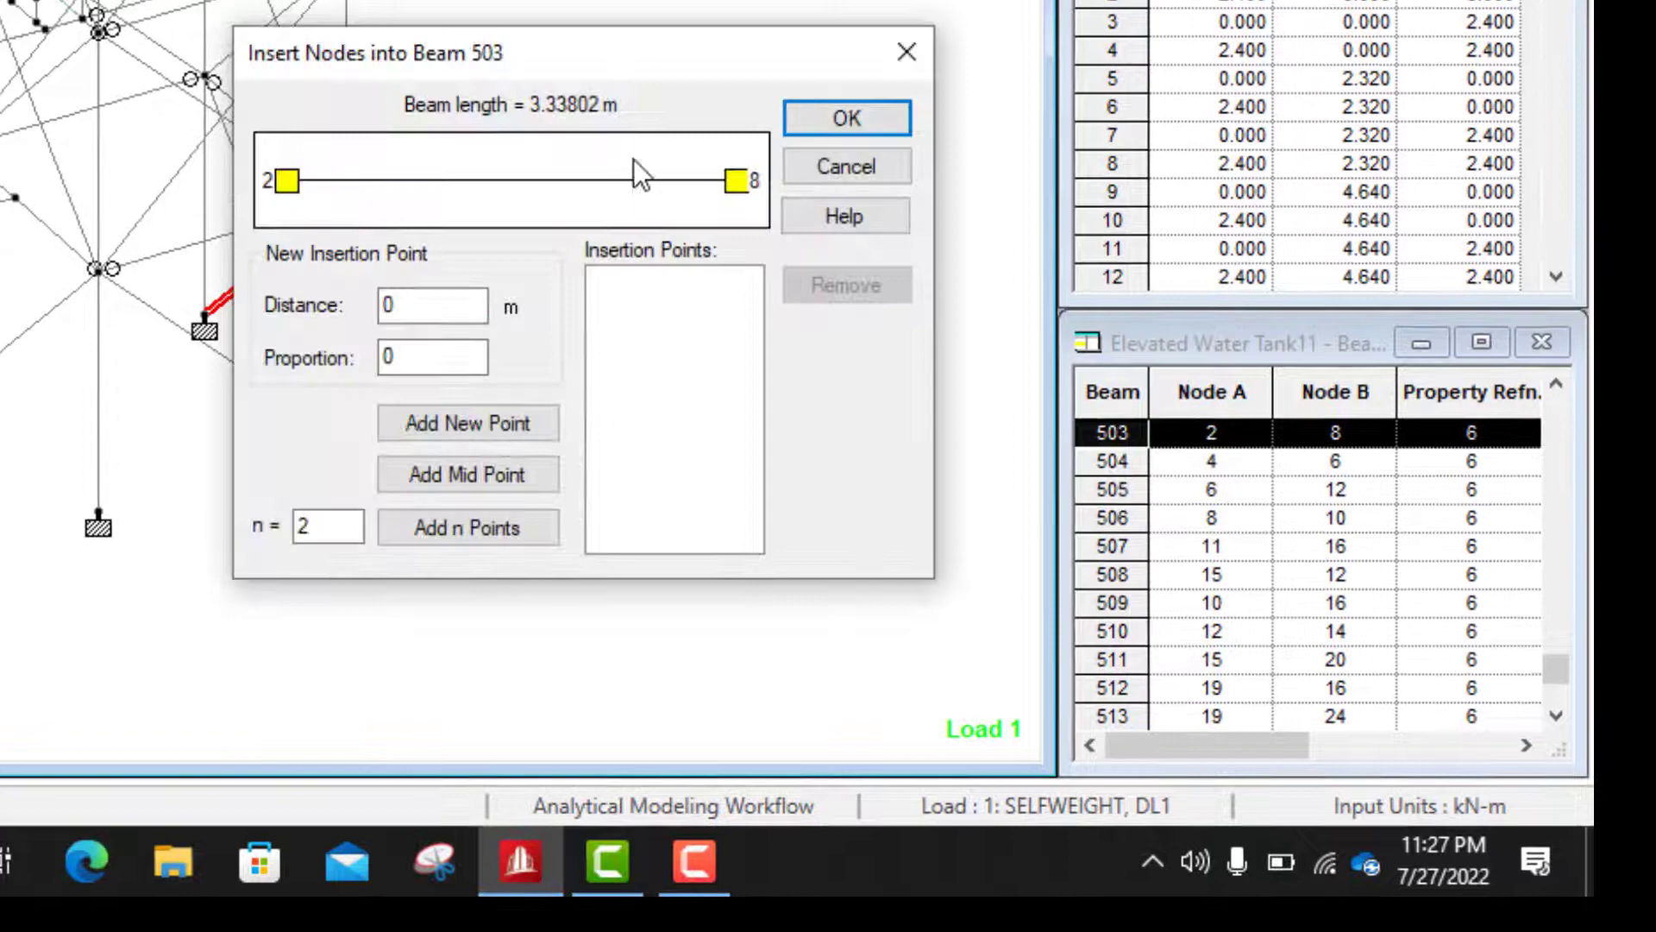
left_click(449, 479)
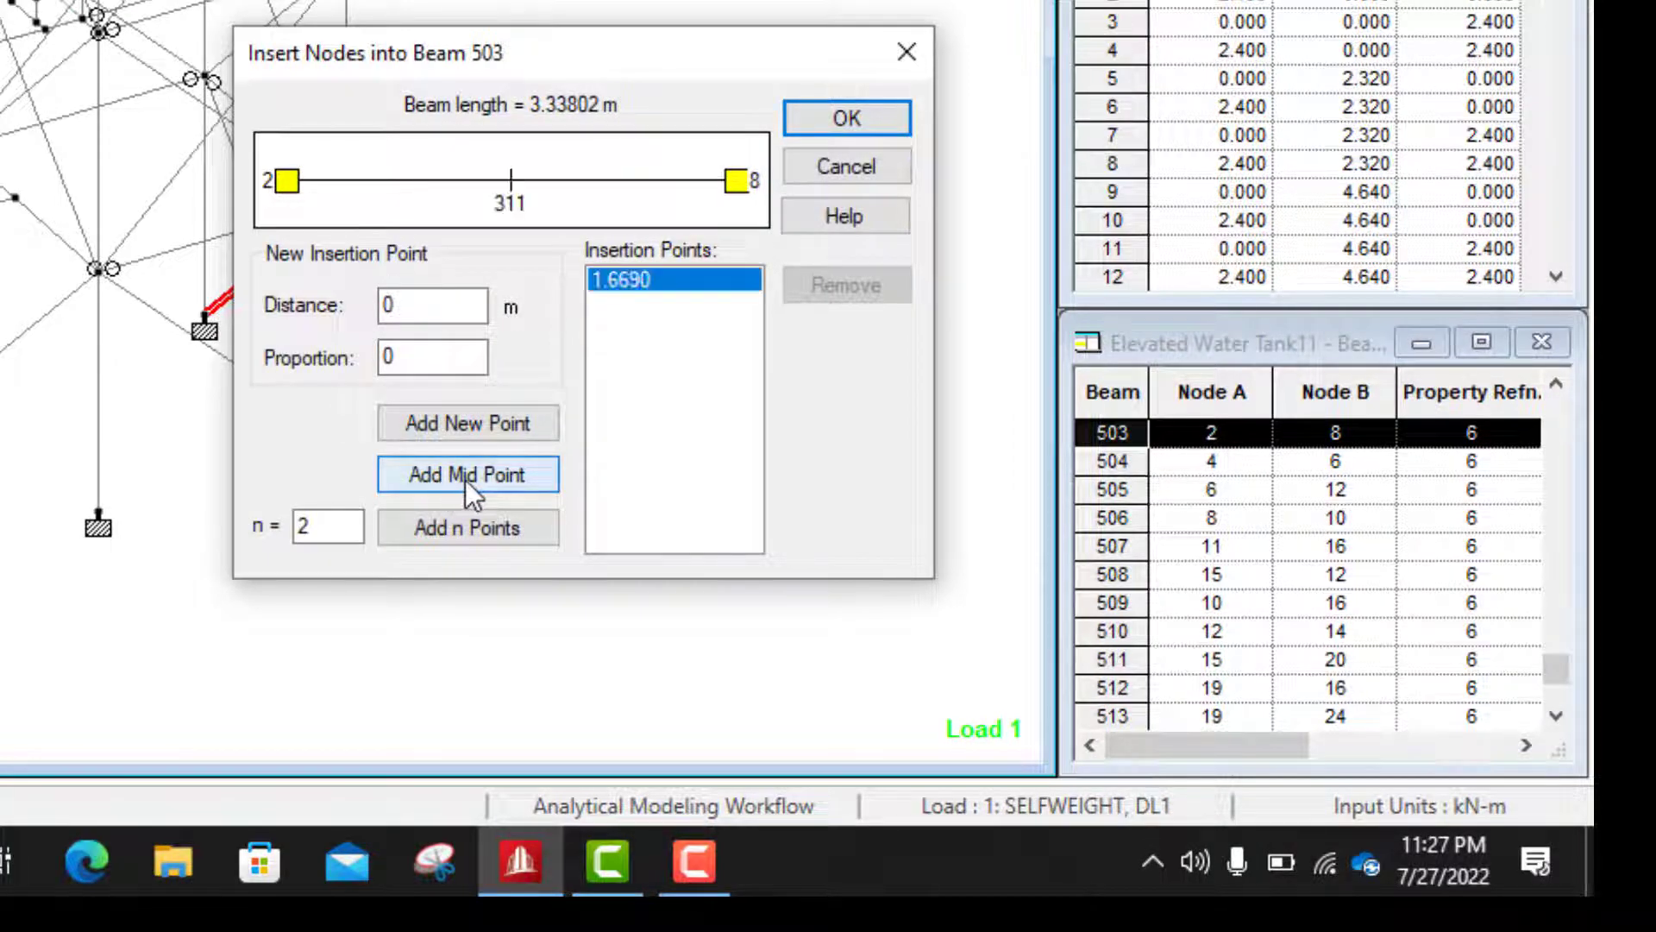
left_click(848, 127)
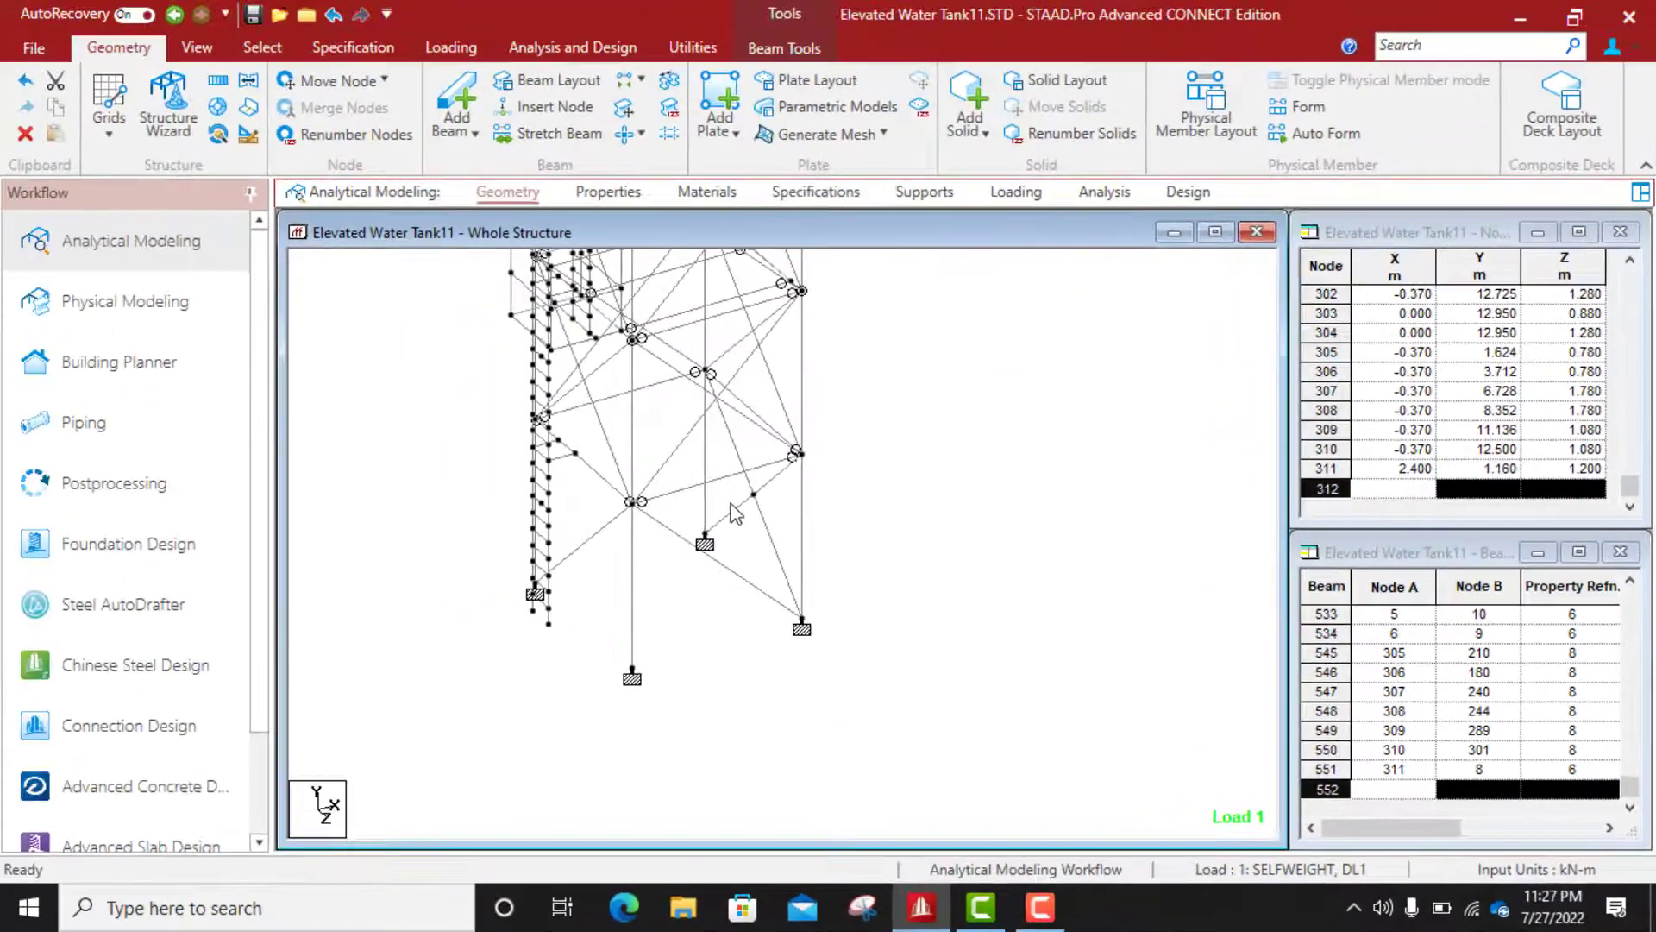
Step: Insert a midpoint node into the crossing brace between nodes 4 and 6 in the same bay
left_click(779, 557)
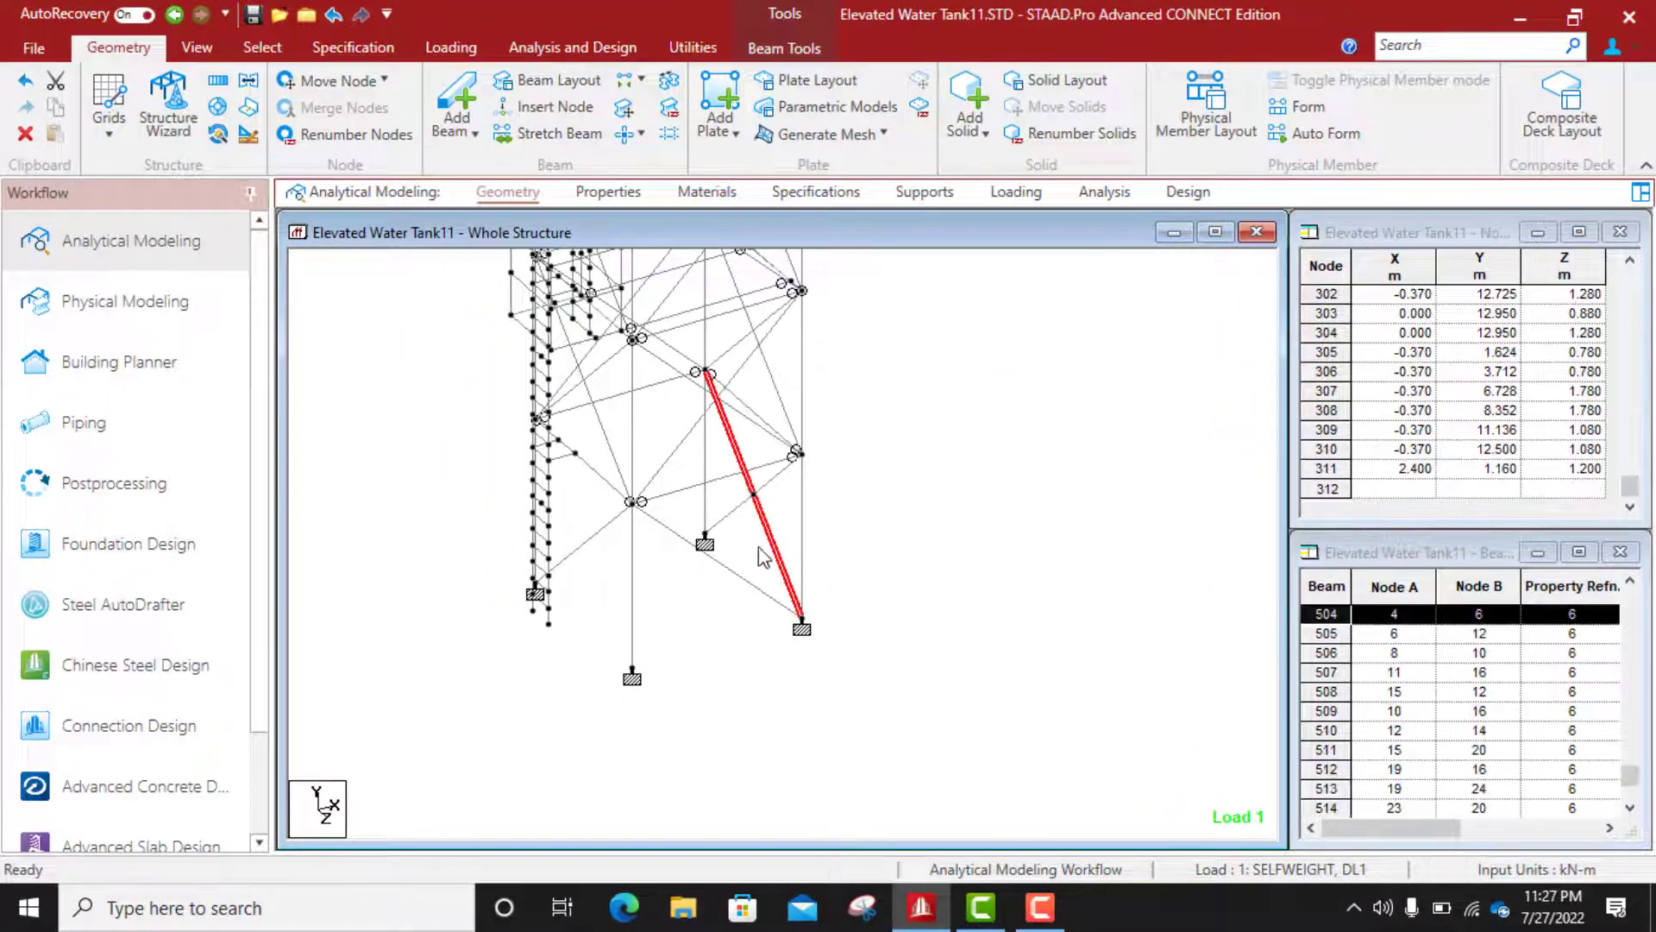
left_click(725, 516)
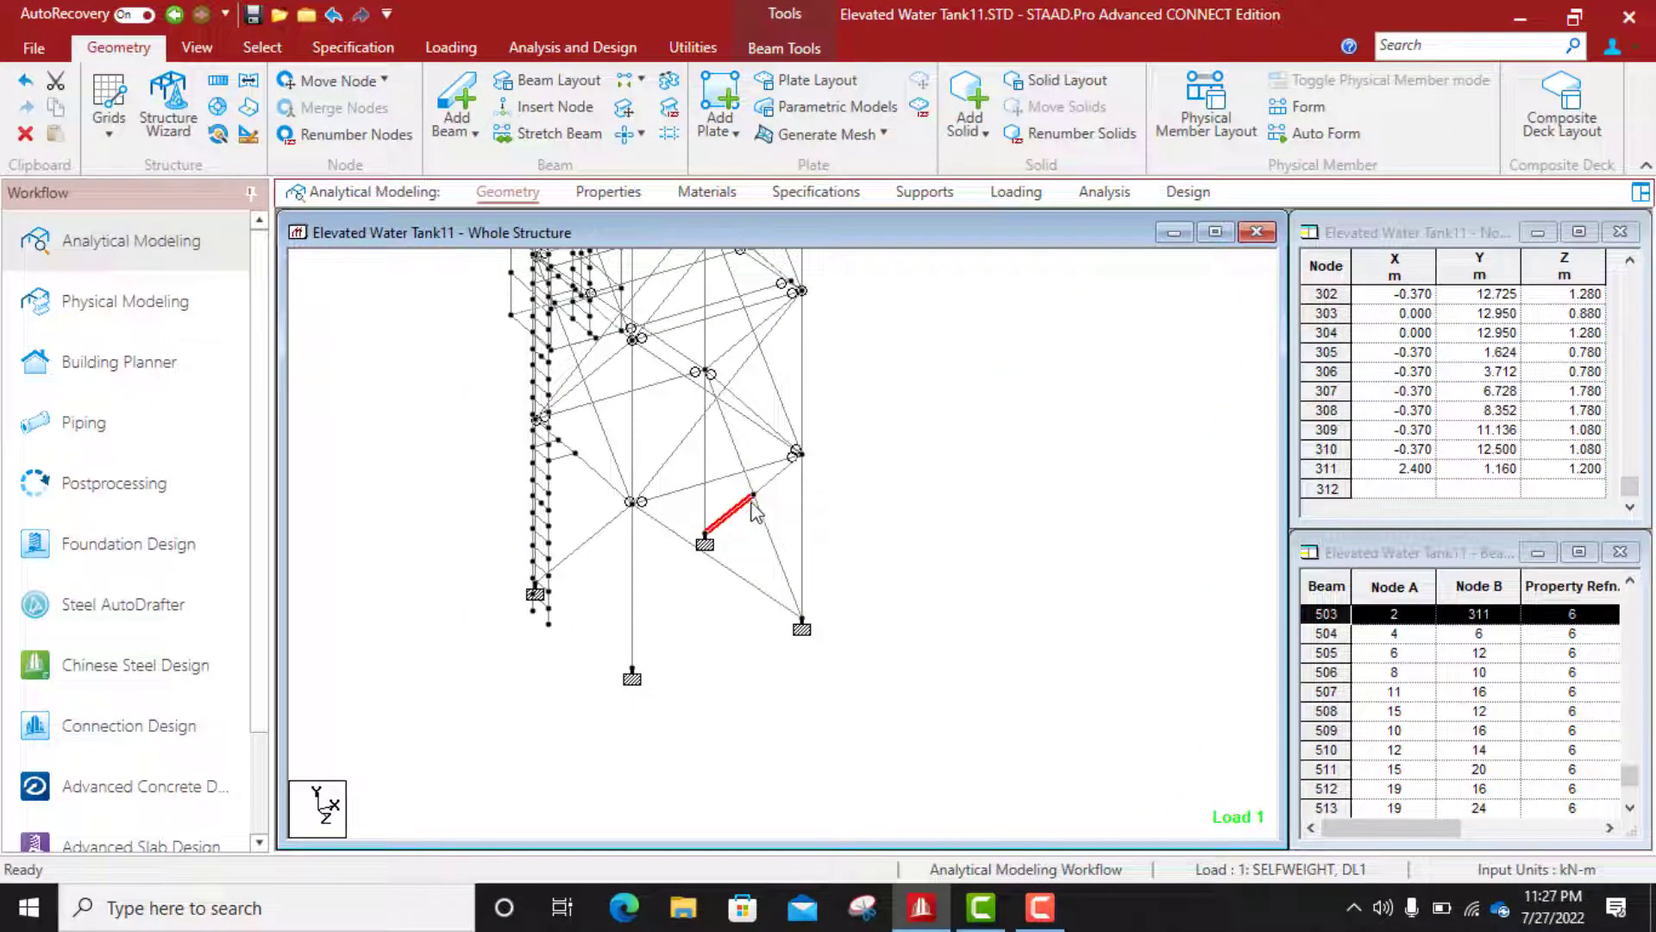
left_click(781, 566)
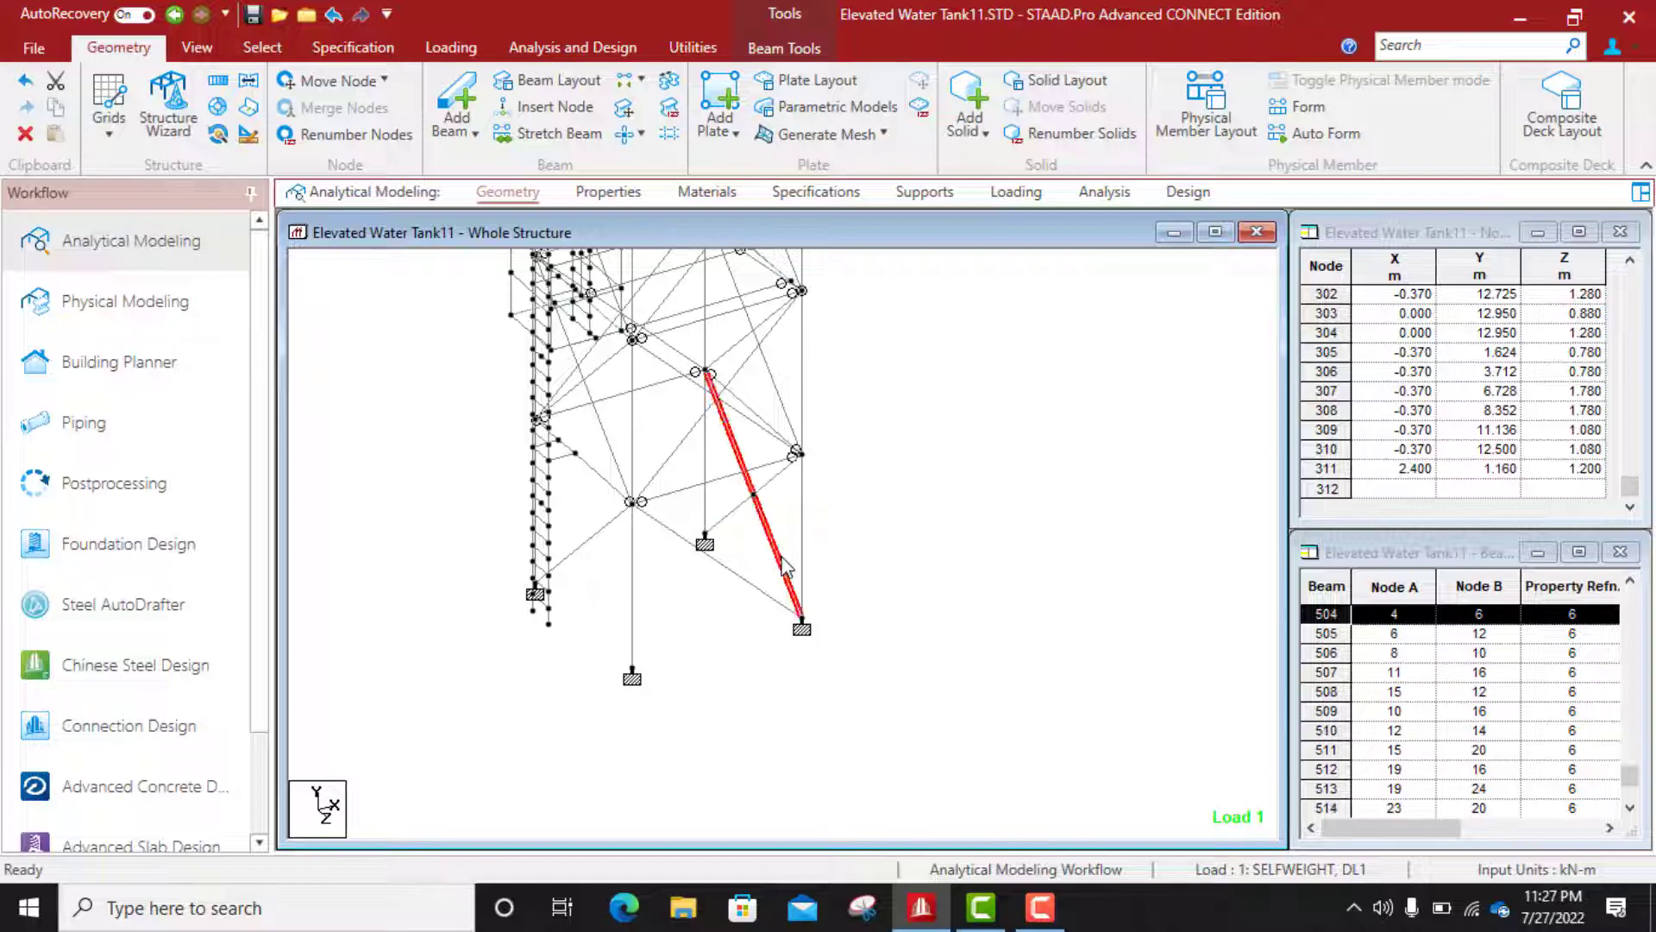
left_click(557, 108)
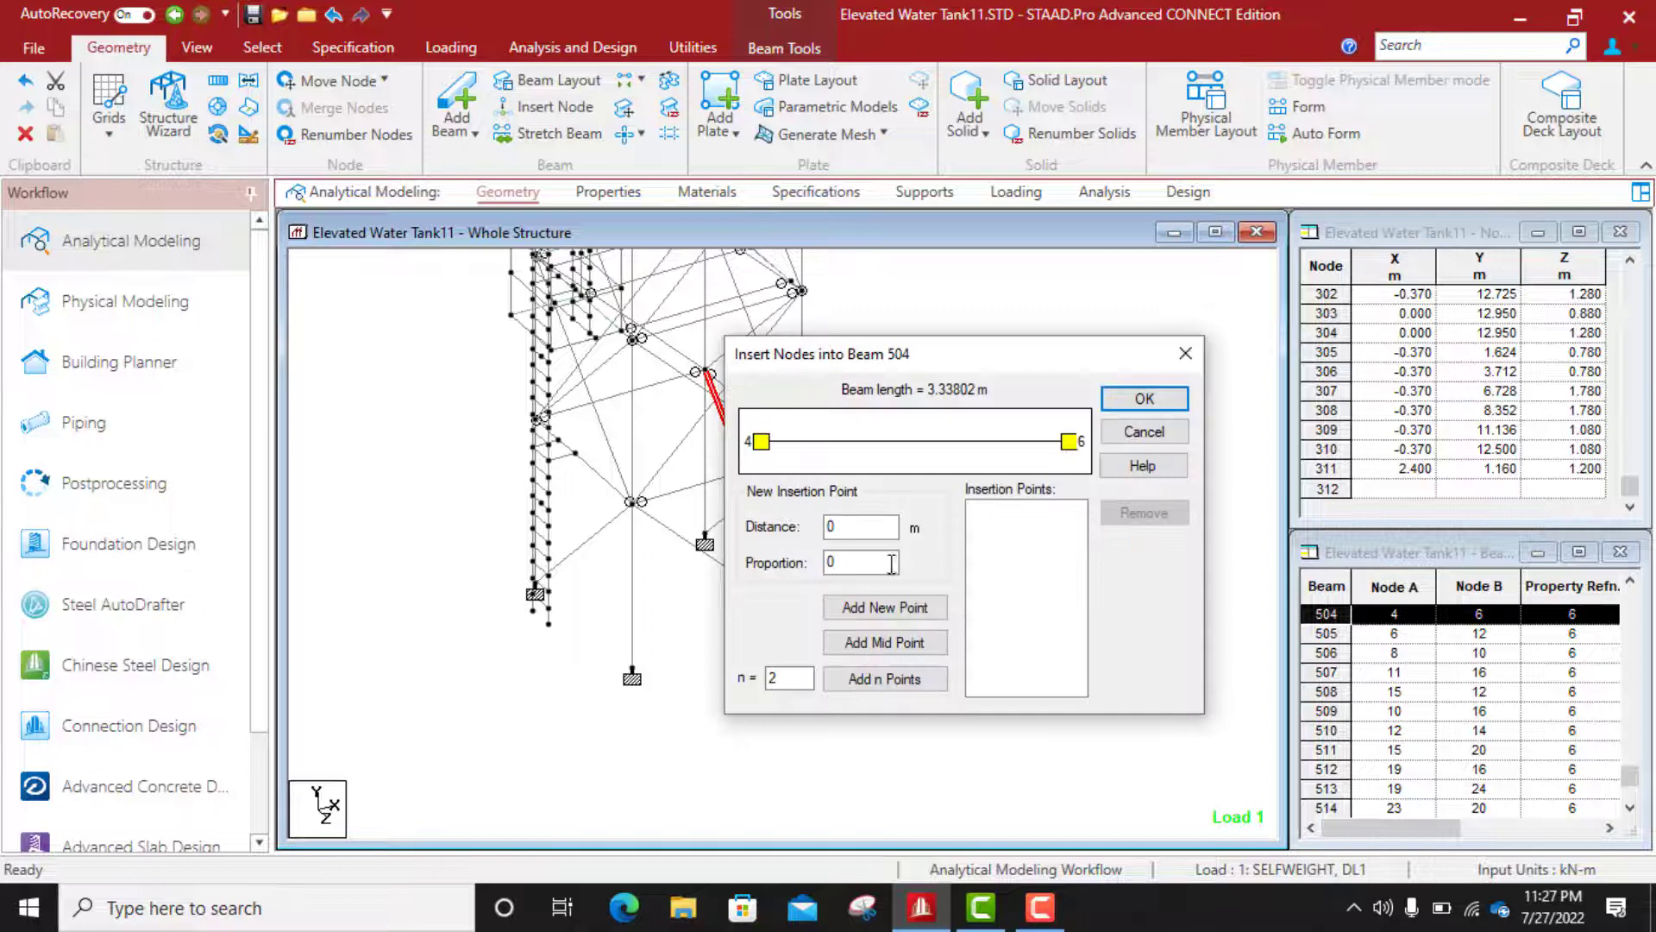
left_click(877, 649)
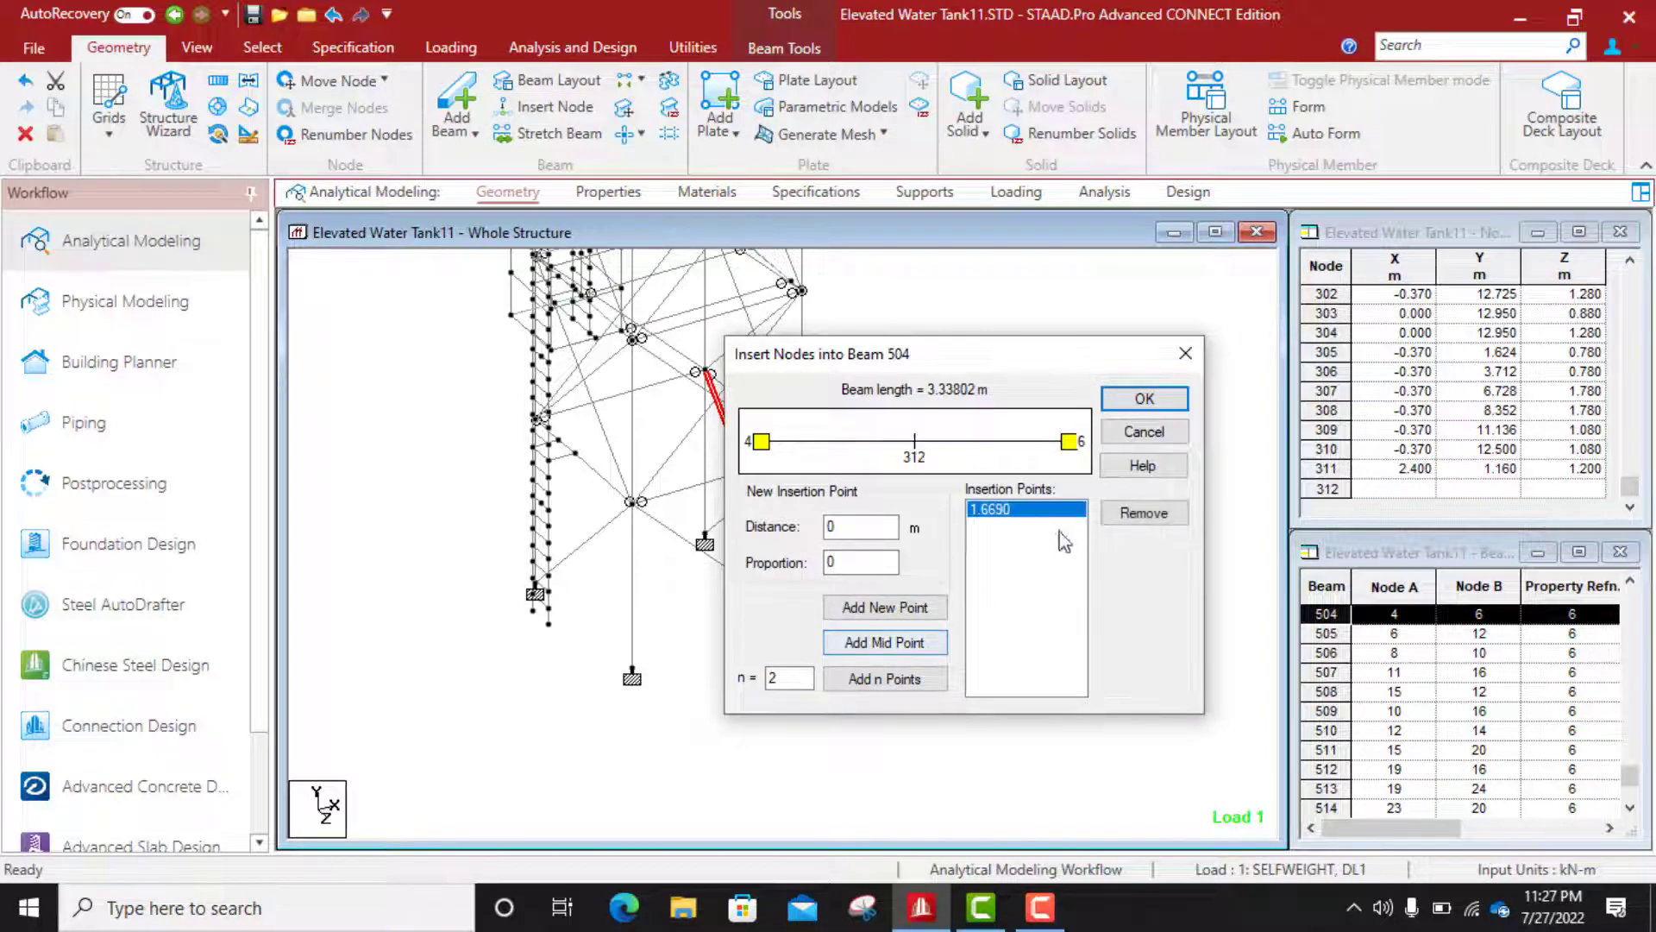
left_click(1153, 402)
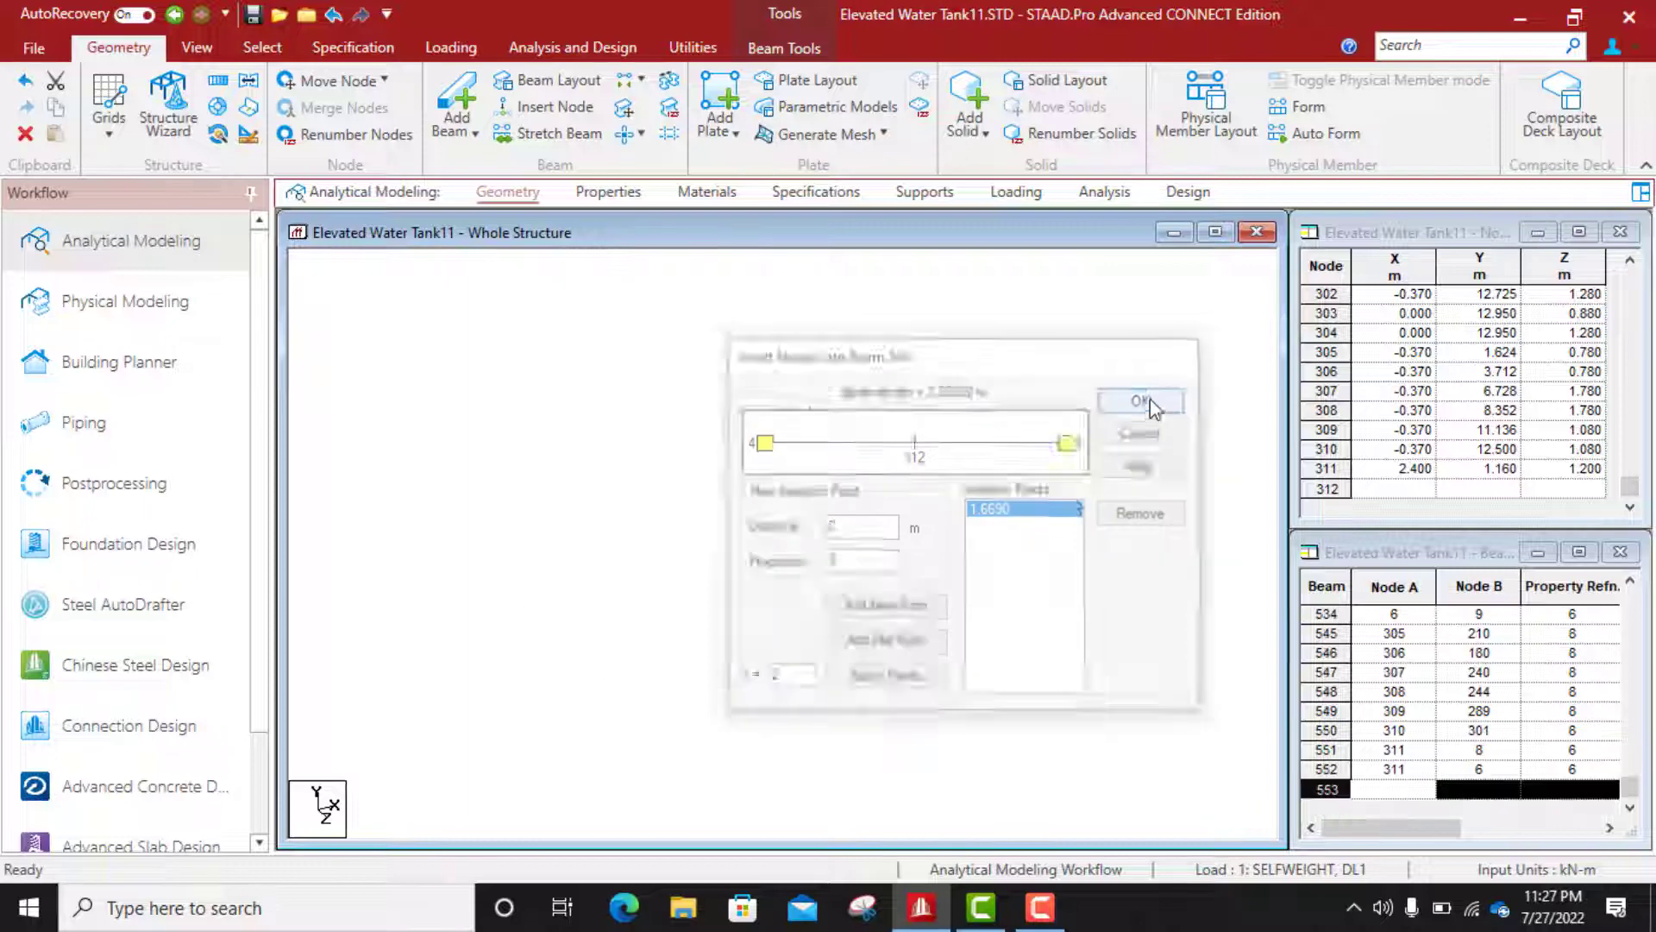
Step: Select the brace segments around the new intersection node one by one to check that both braces are split
left_click(767, 480)
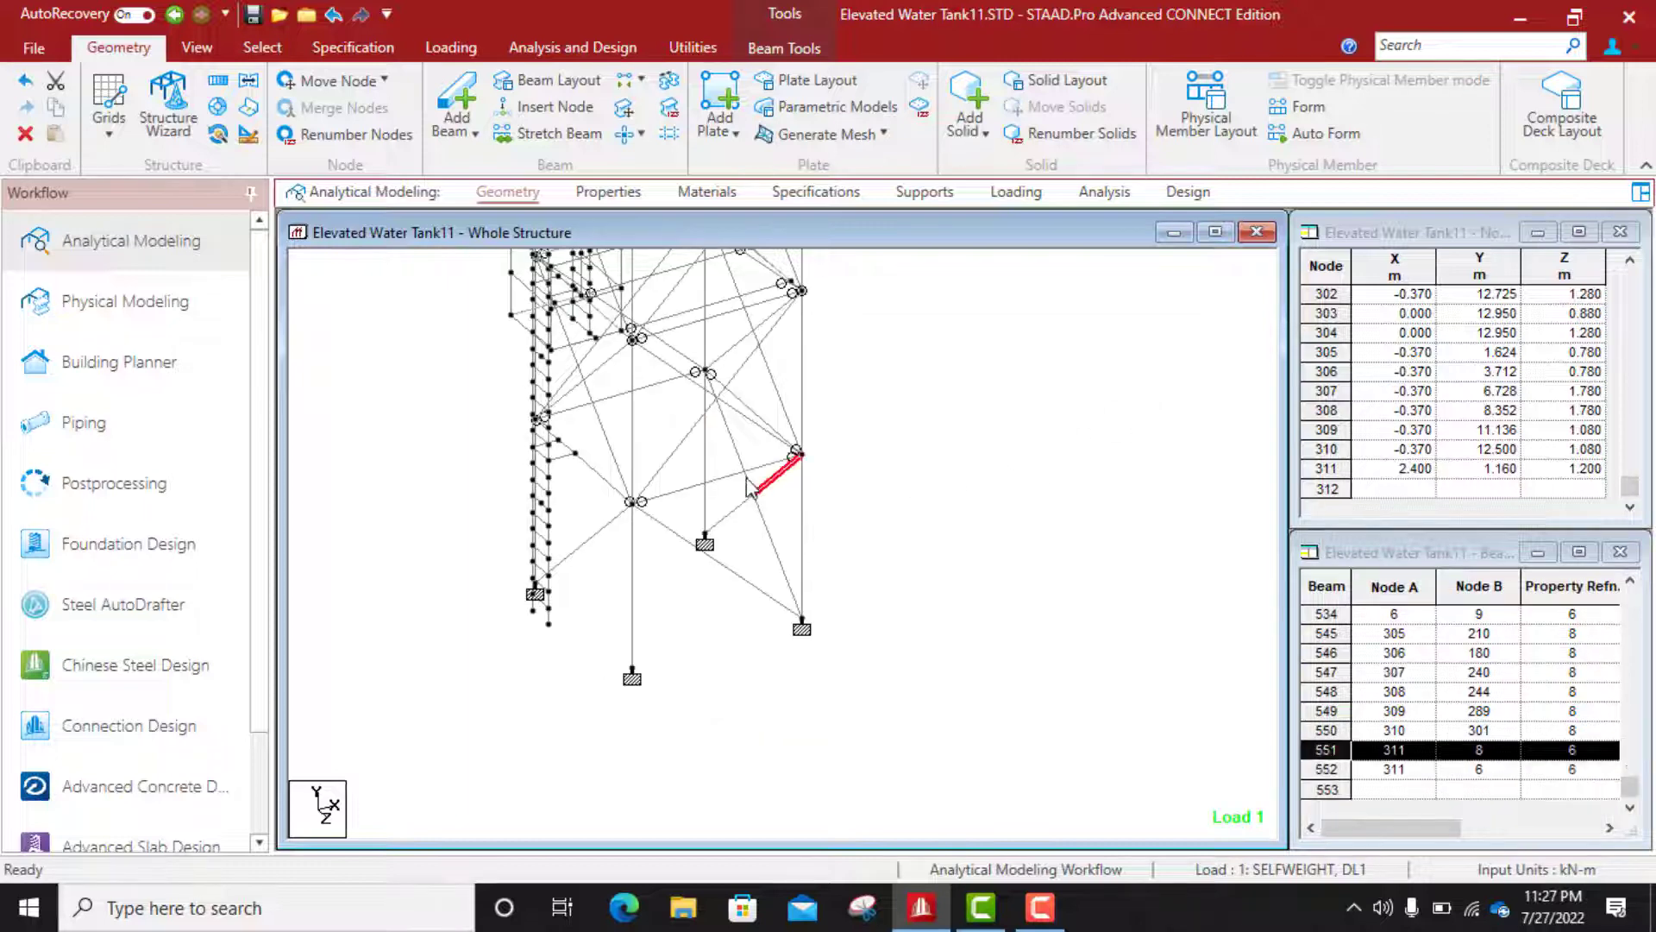
left_click(744, 464)
left_click(729, 515)
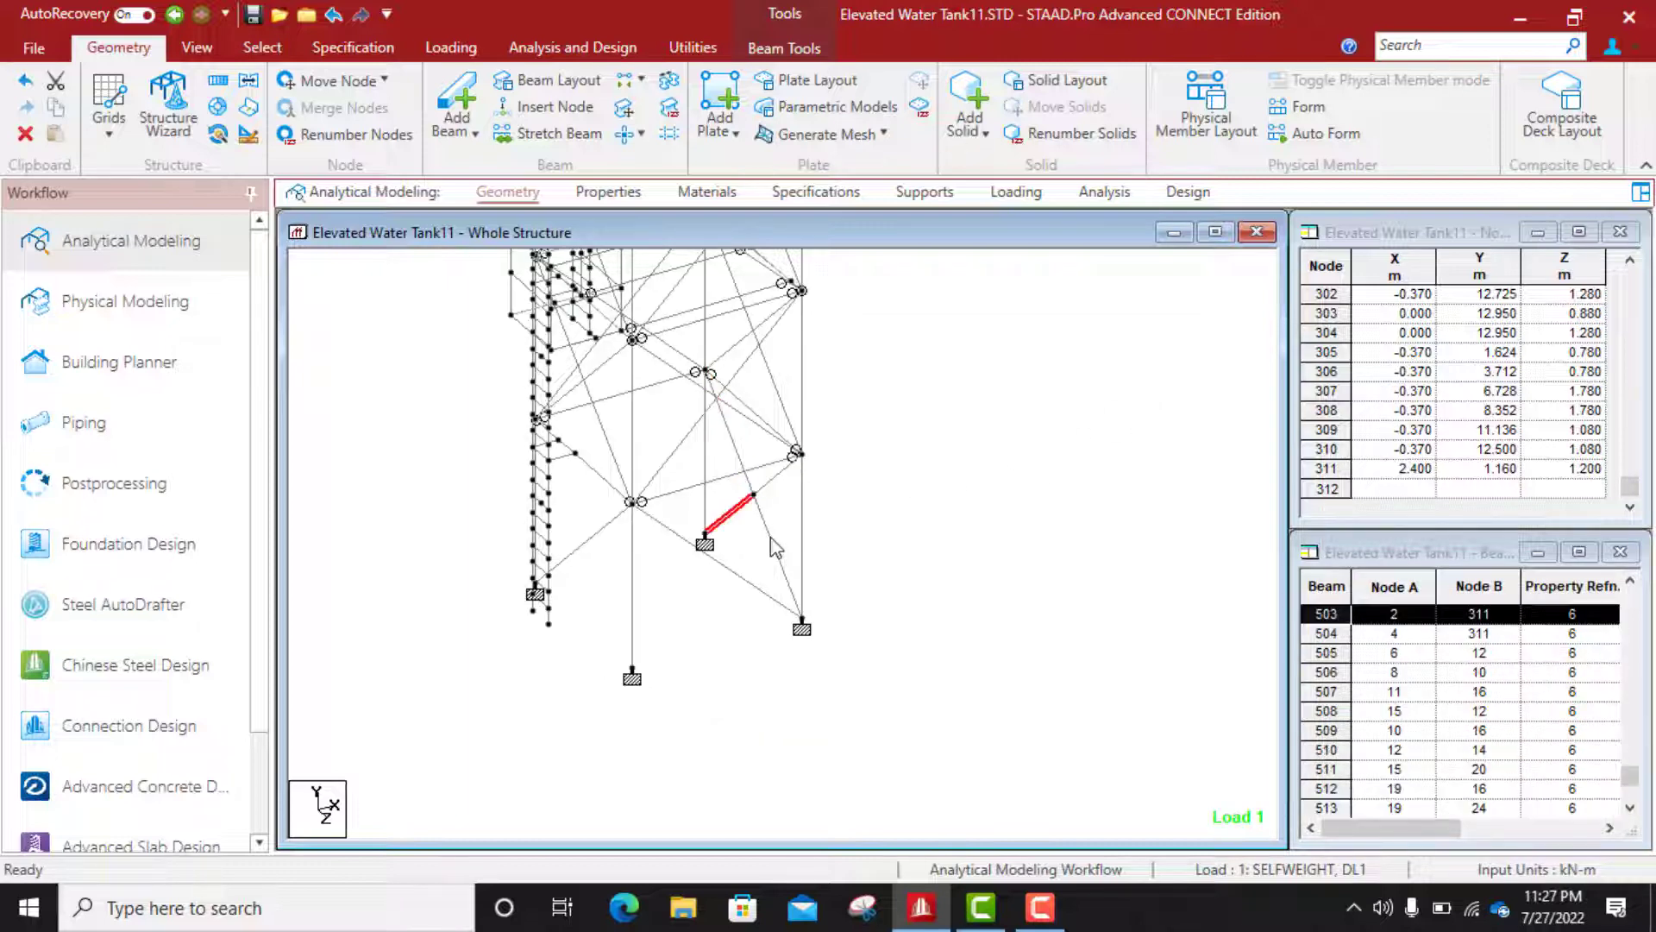
left_click(775, 548)
middle_click_drag(820, 514, 854, 608)
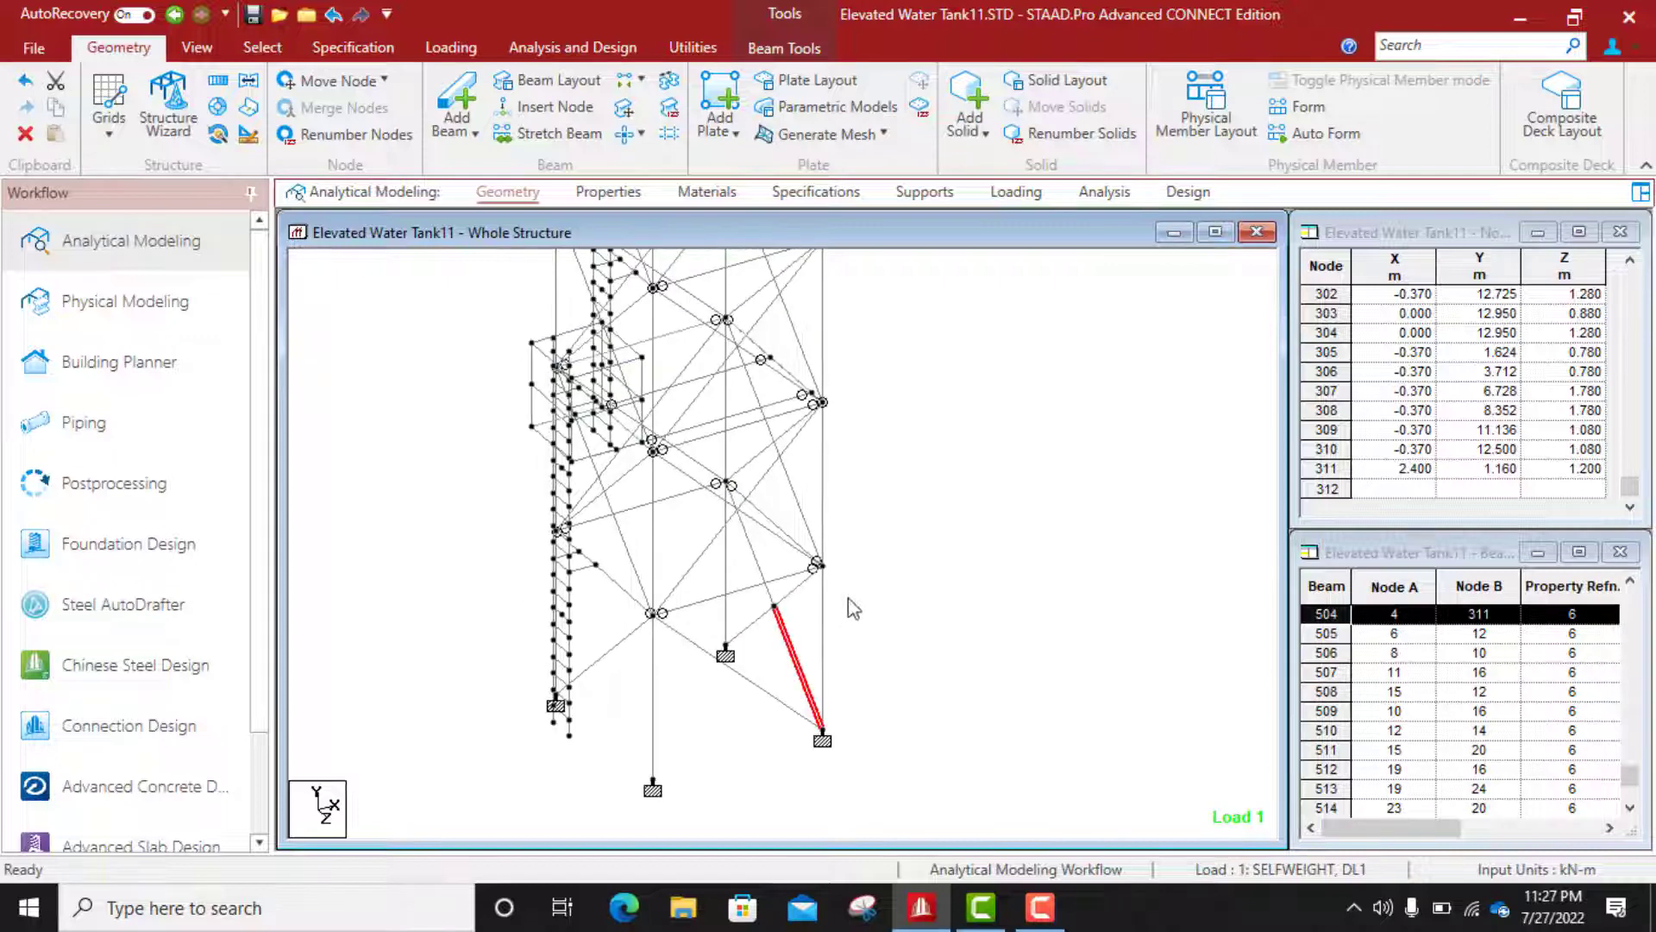
scroll(888, 584, "down", 2)
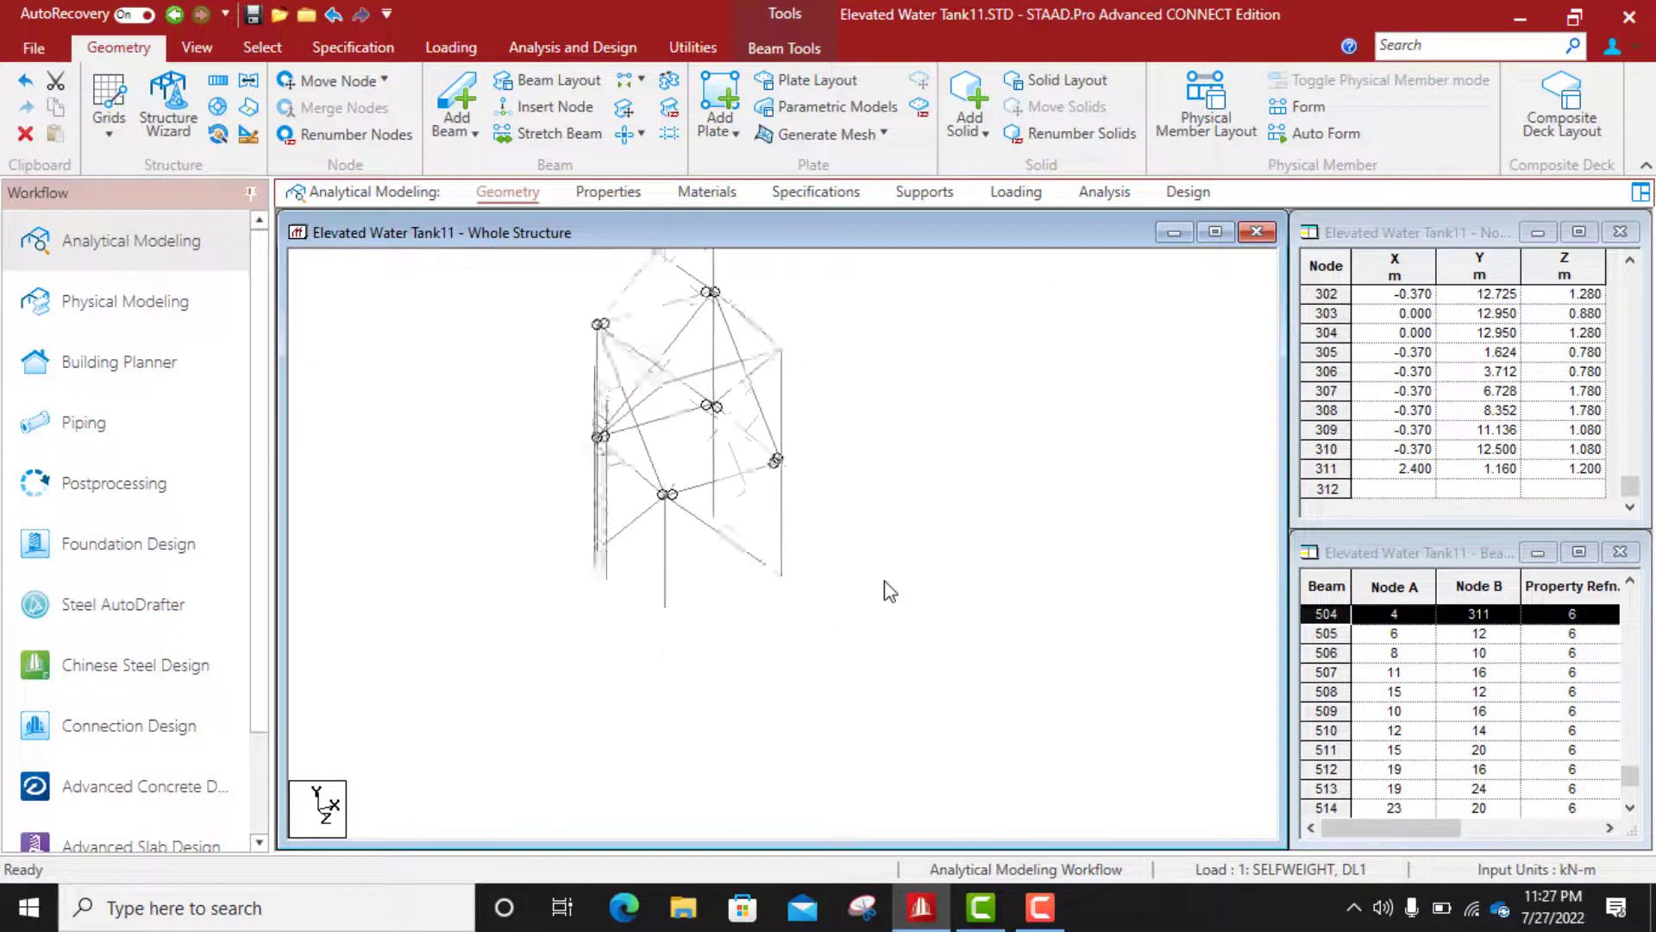
middle_click_drag(820, 374, 834, 545)
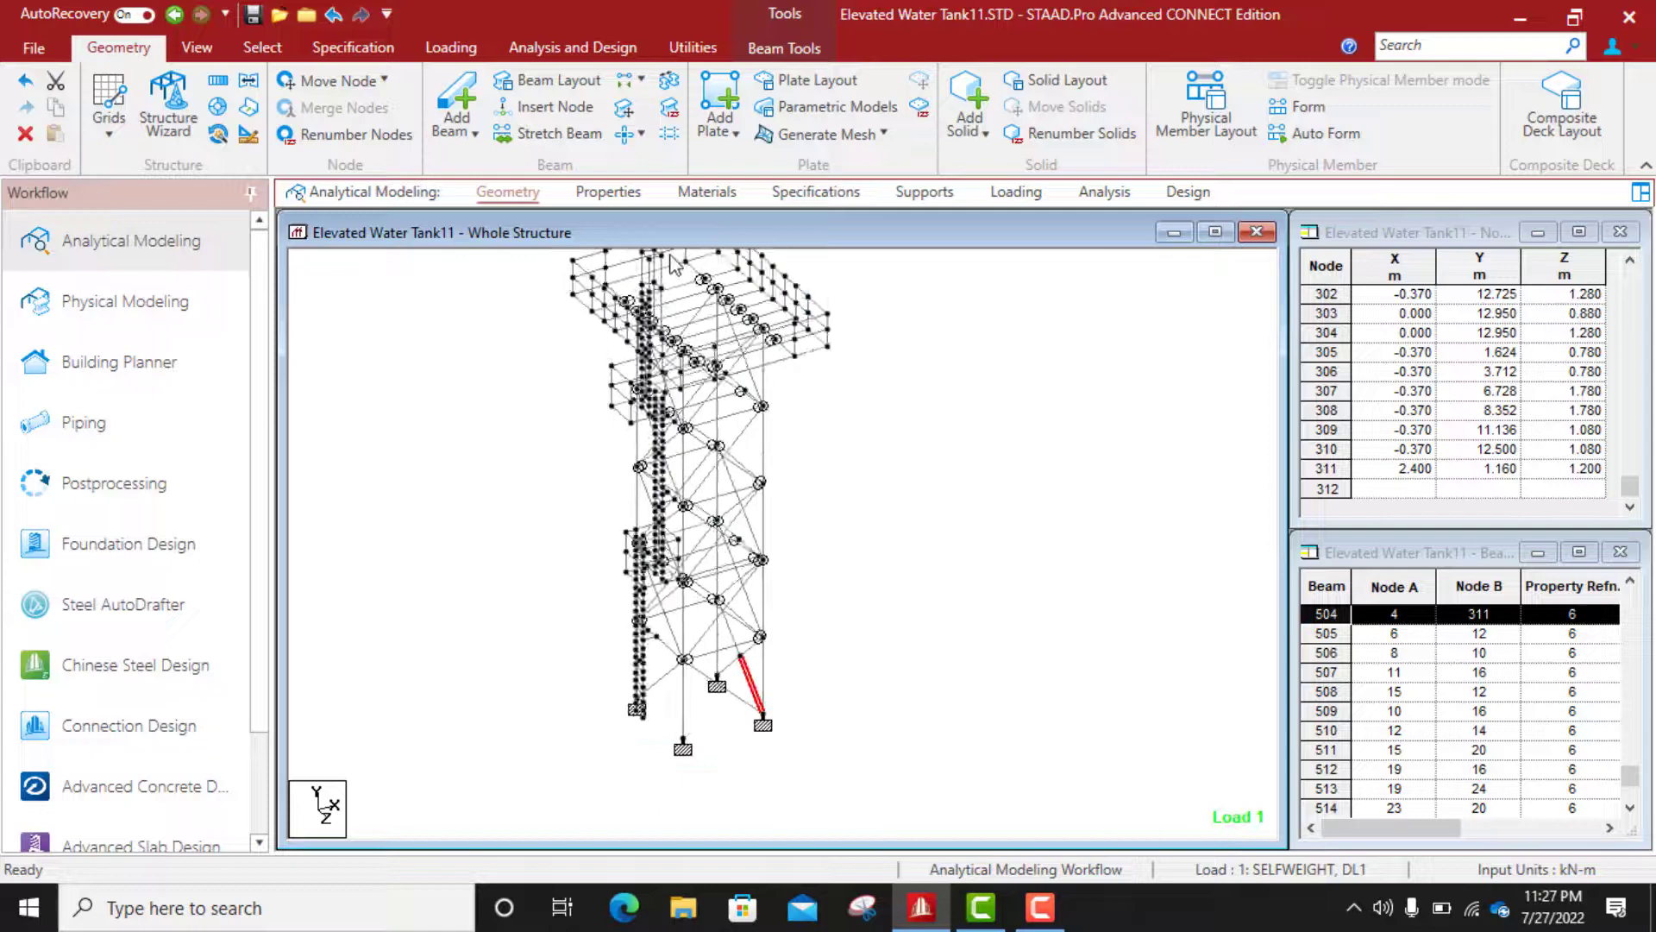
Step: Run the analysis, finish it with Stay in Modeling Mode, and open the Connection Design workflow
left_click(575, 50)
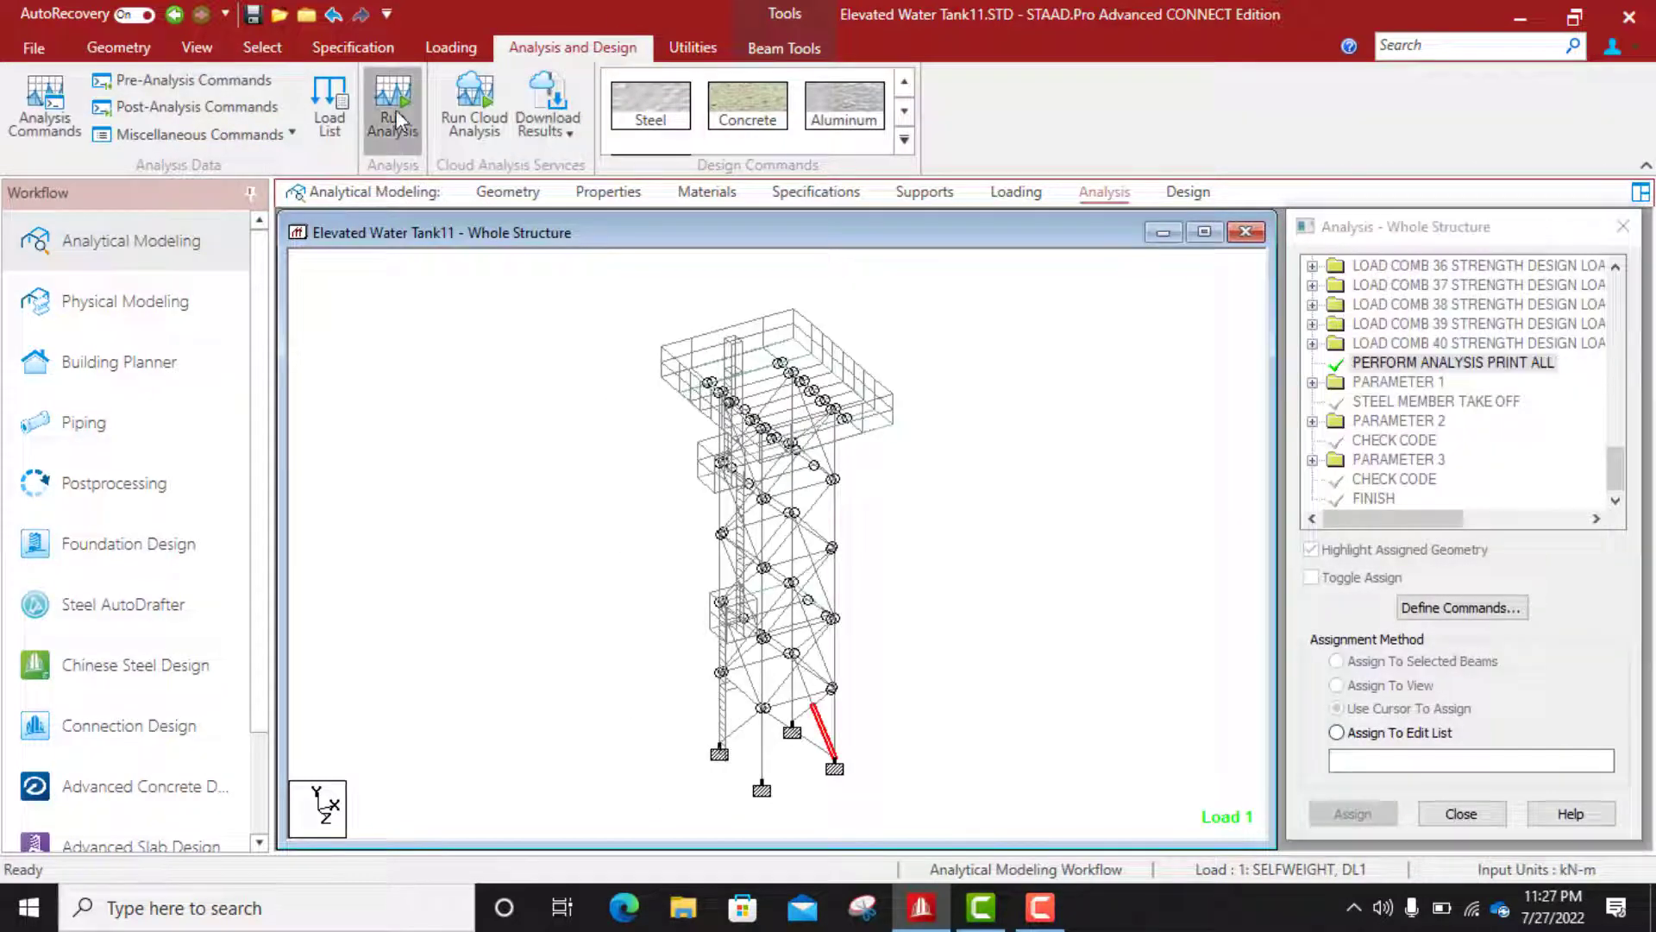
left_click(395, 112)
left_click(835, 575)
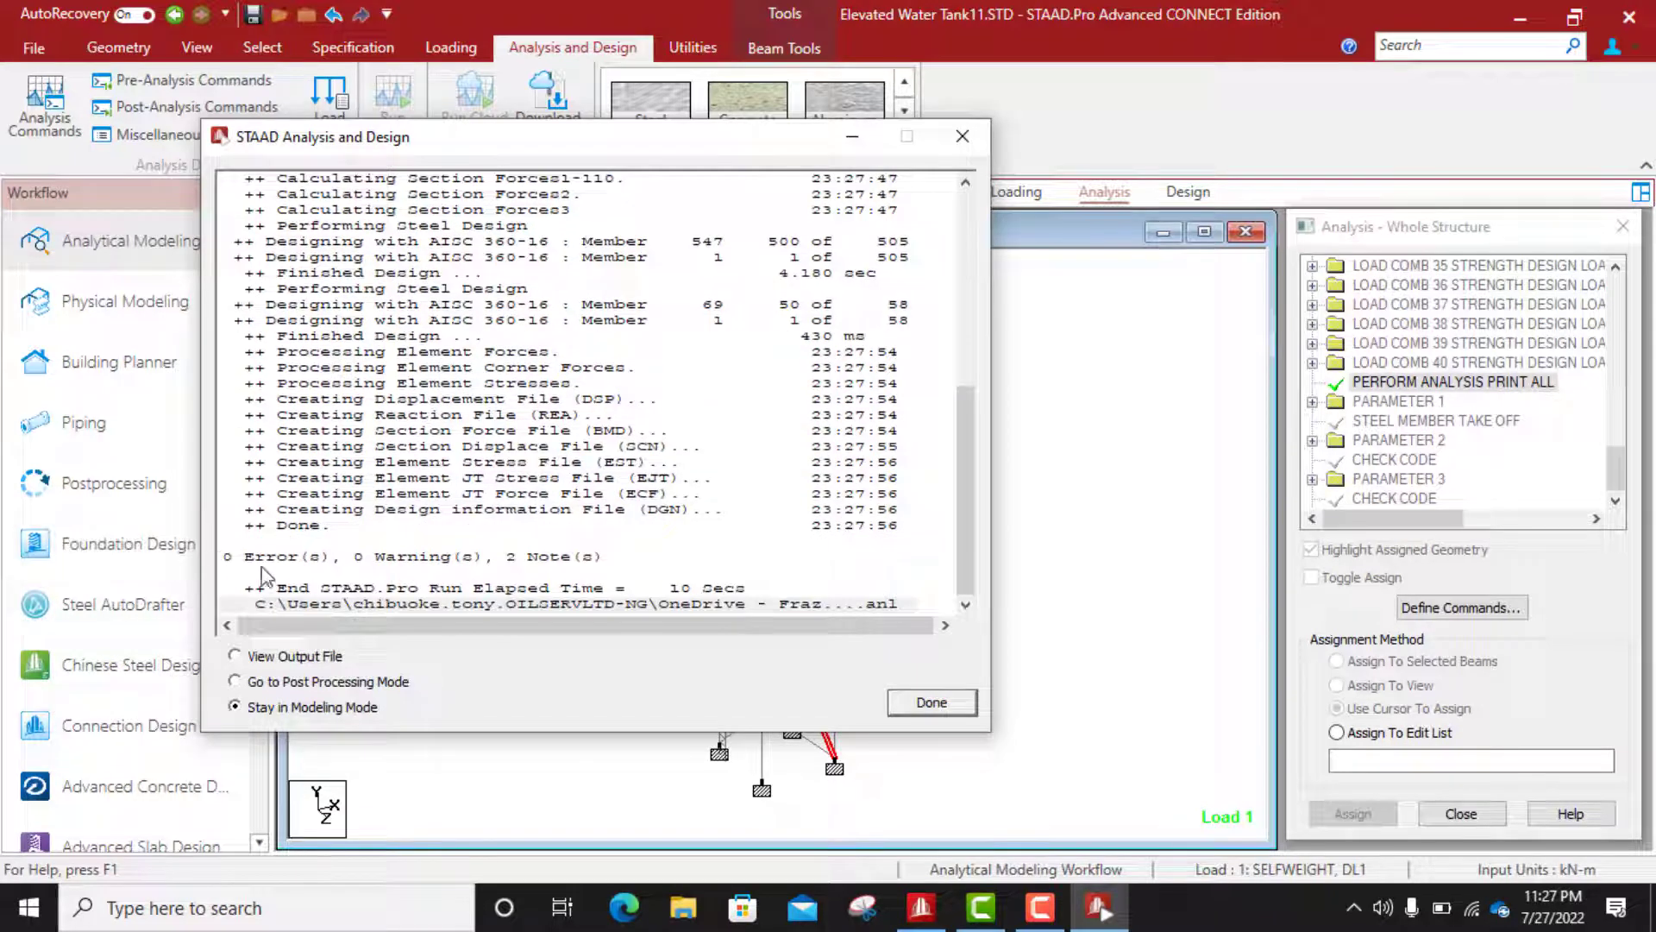
left_click(949, 704)
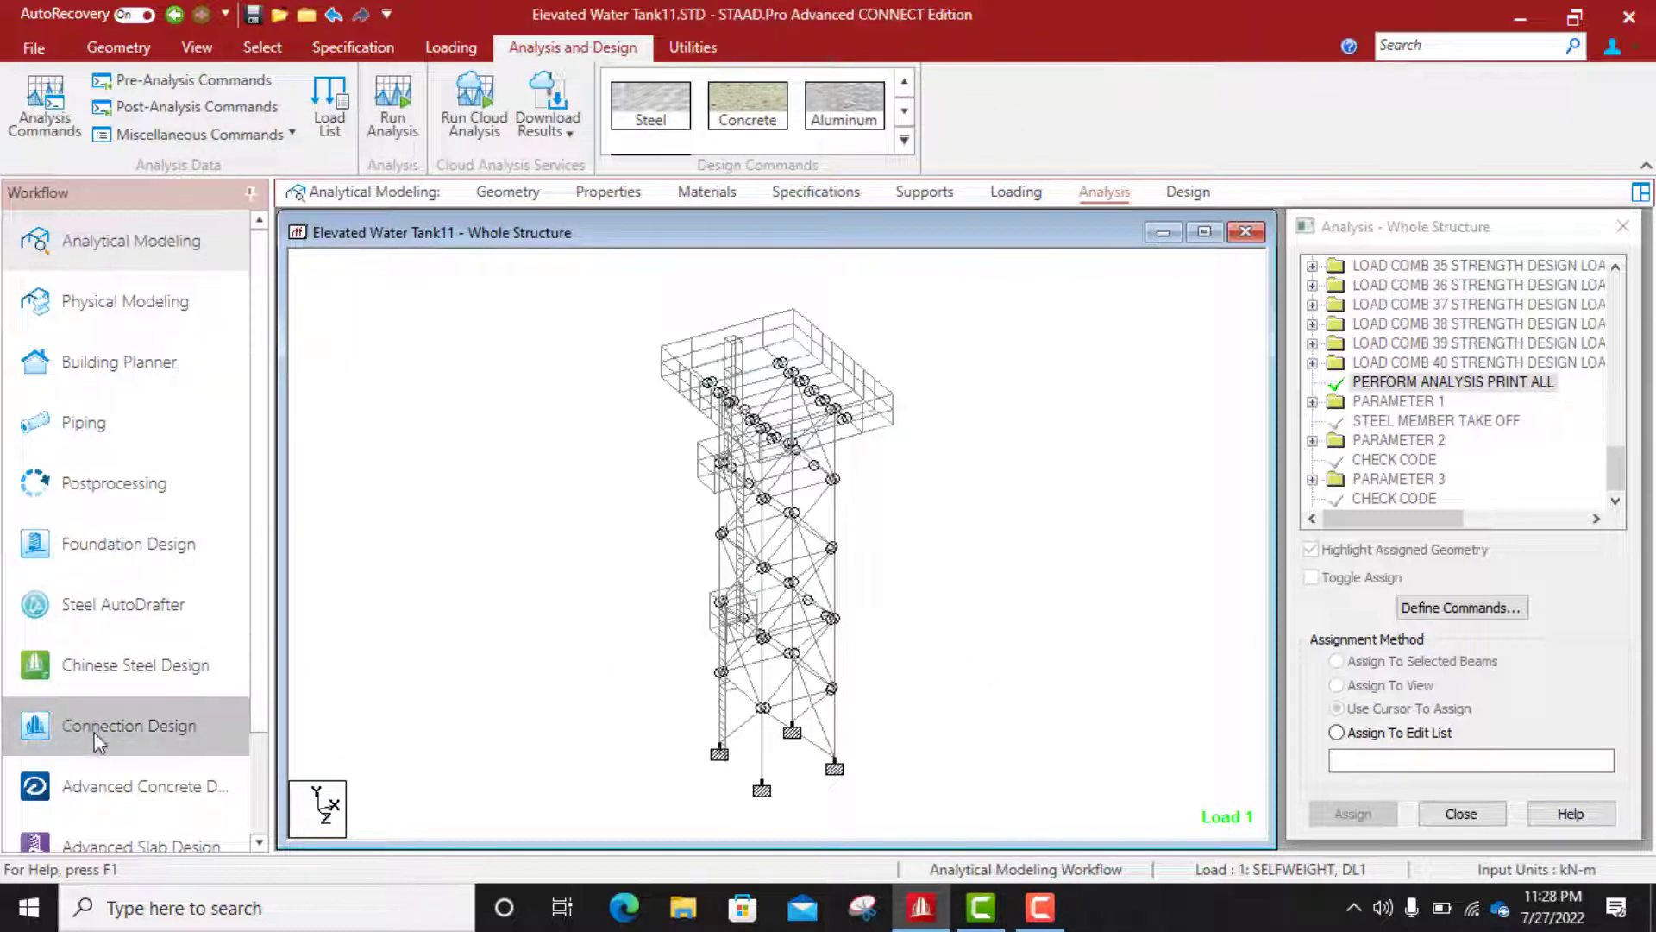
left_click(154, 729)
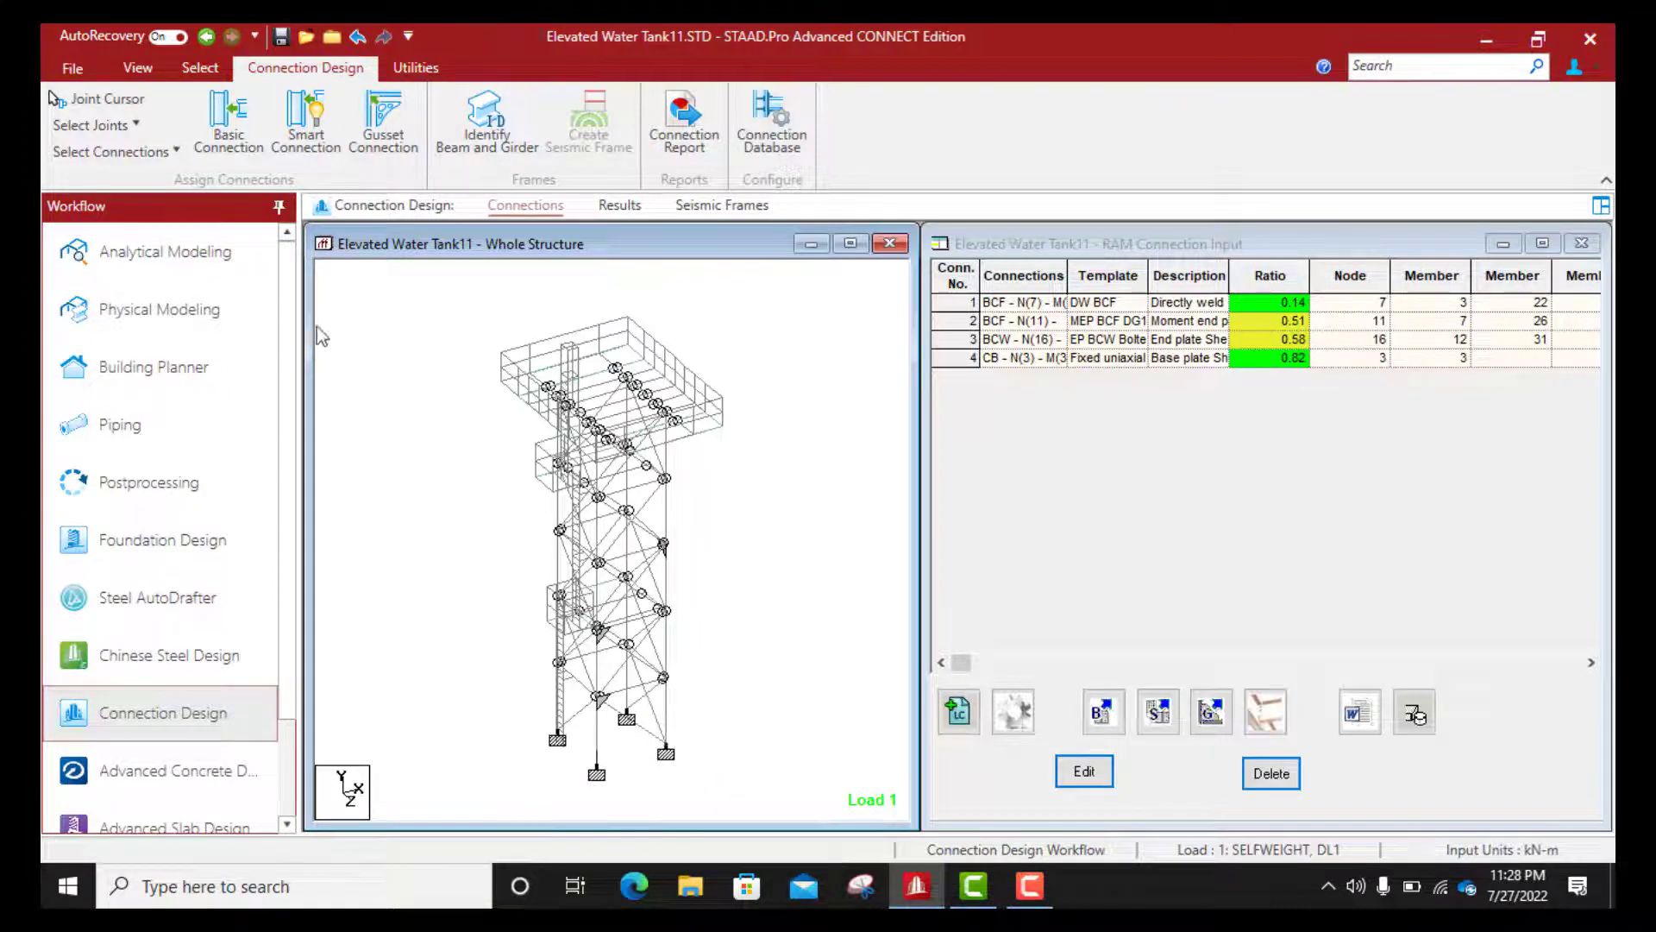
Step: Select the brace intersection node in the tower's lowest bay and start assigning a gusset connection to it
left_click(195, 69)
left_click(66, 112)
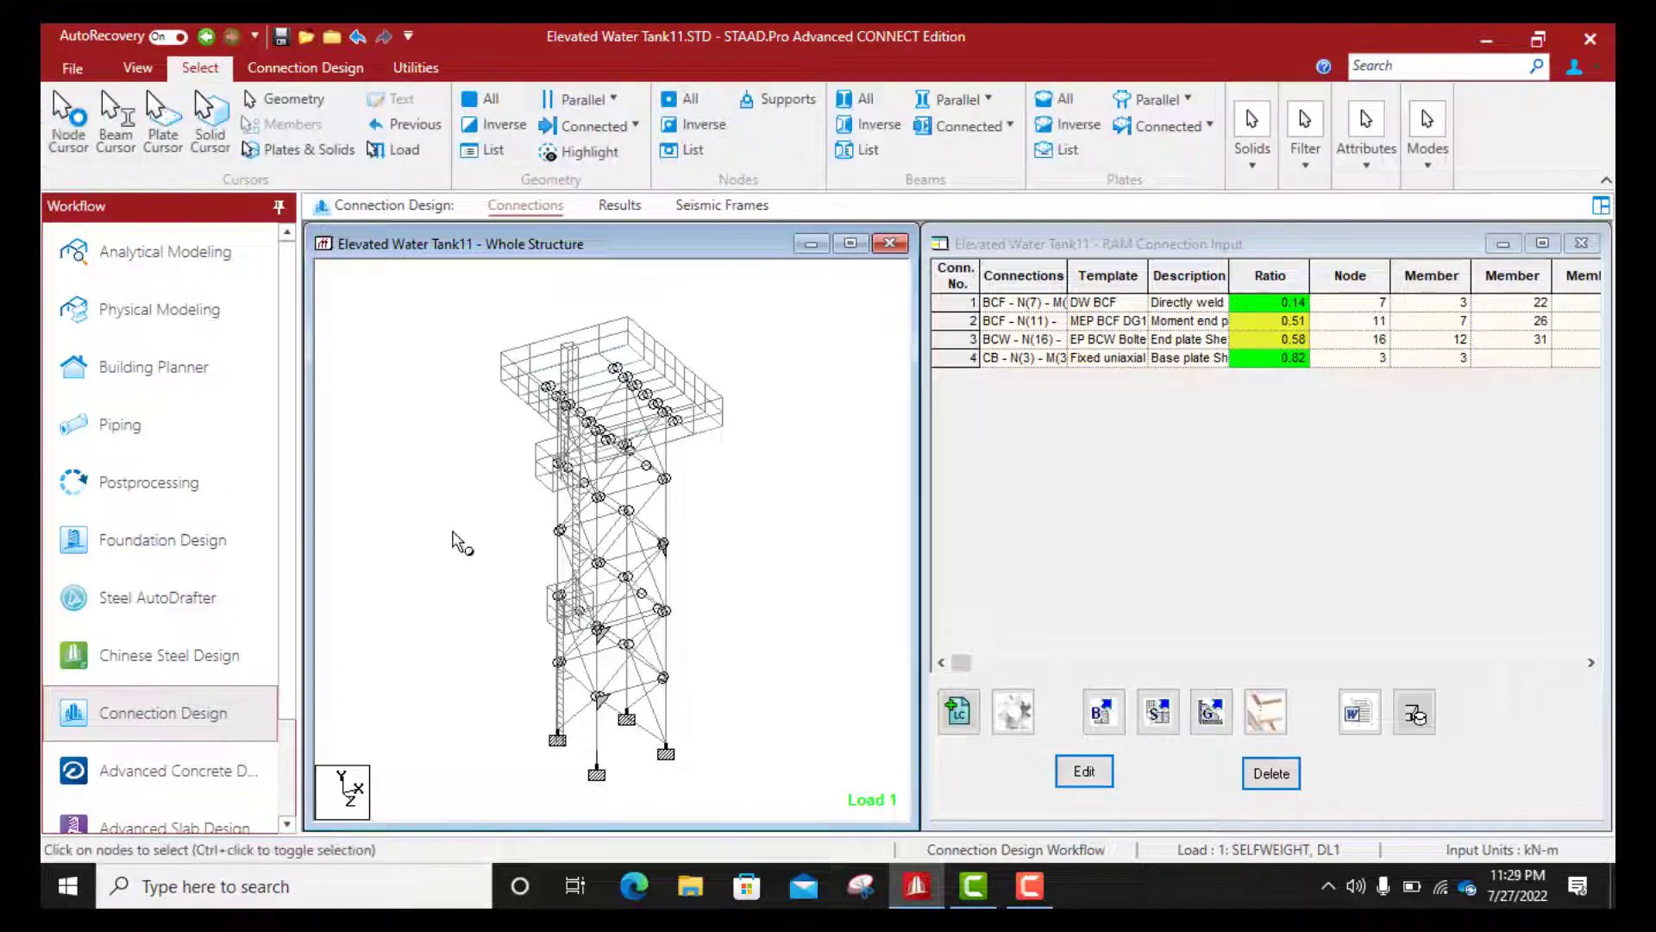
left_click(647, 695)
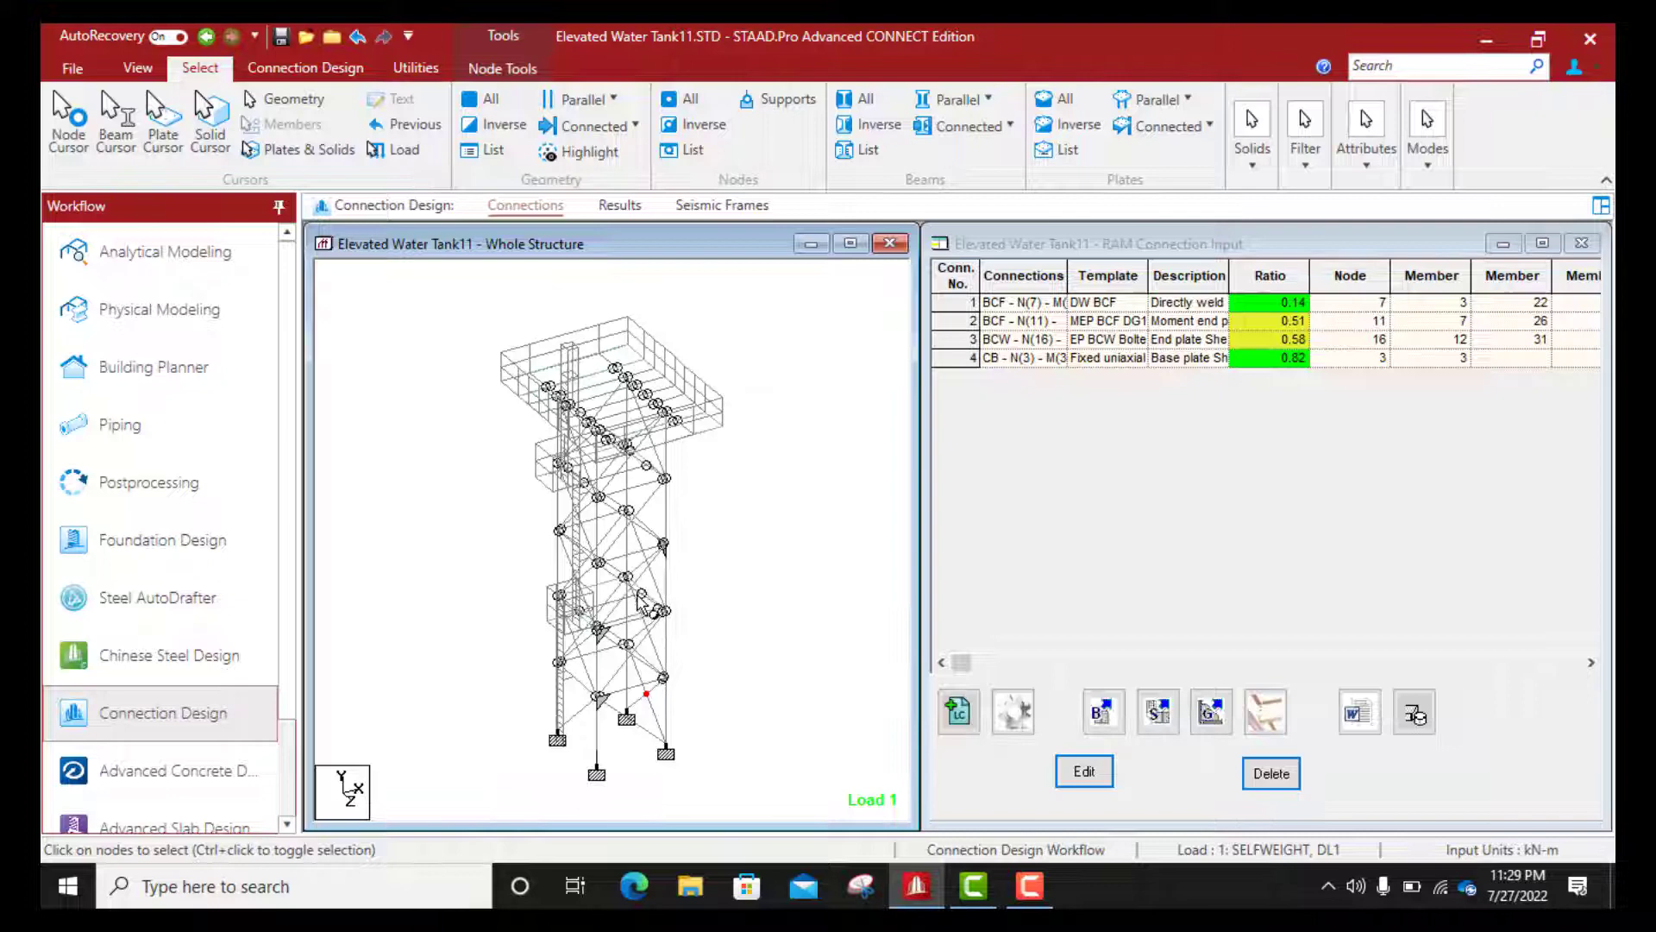
left_click(1213, 715)
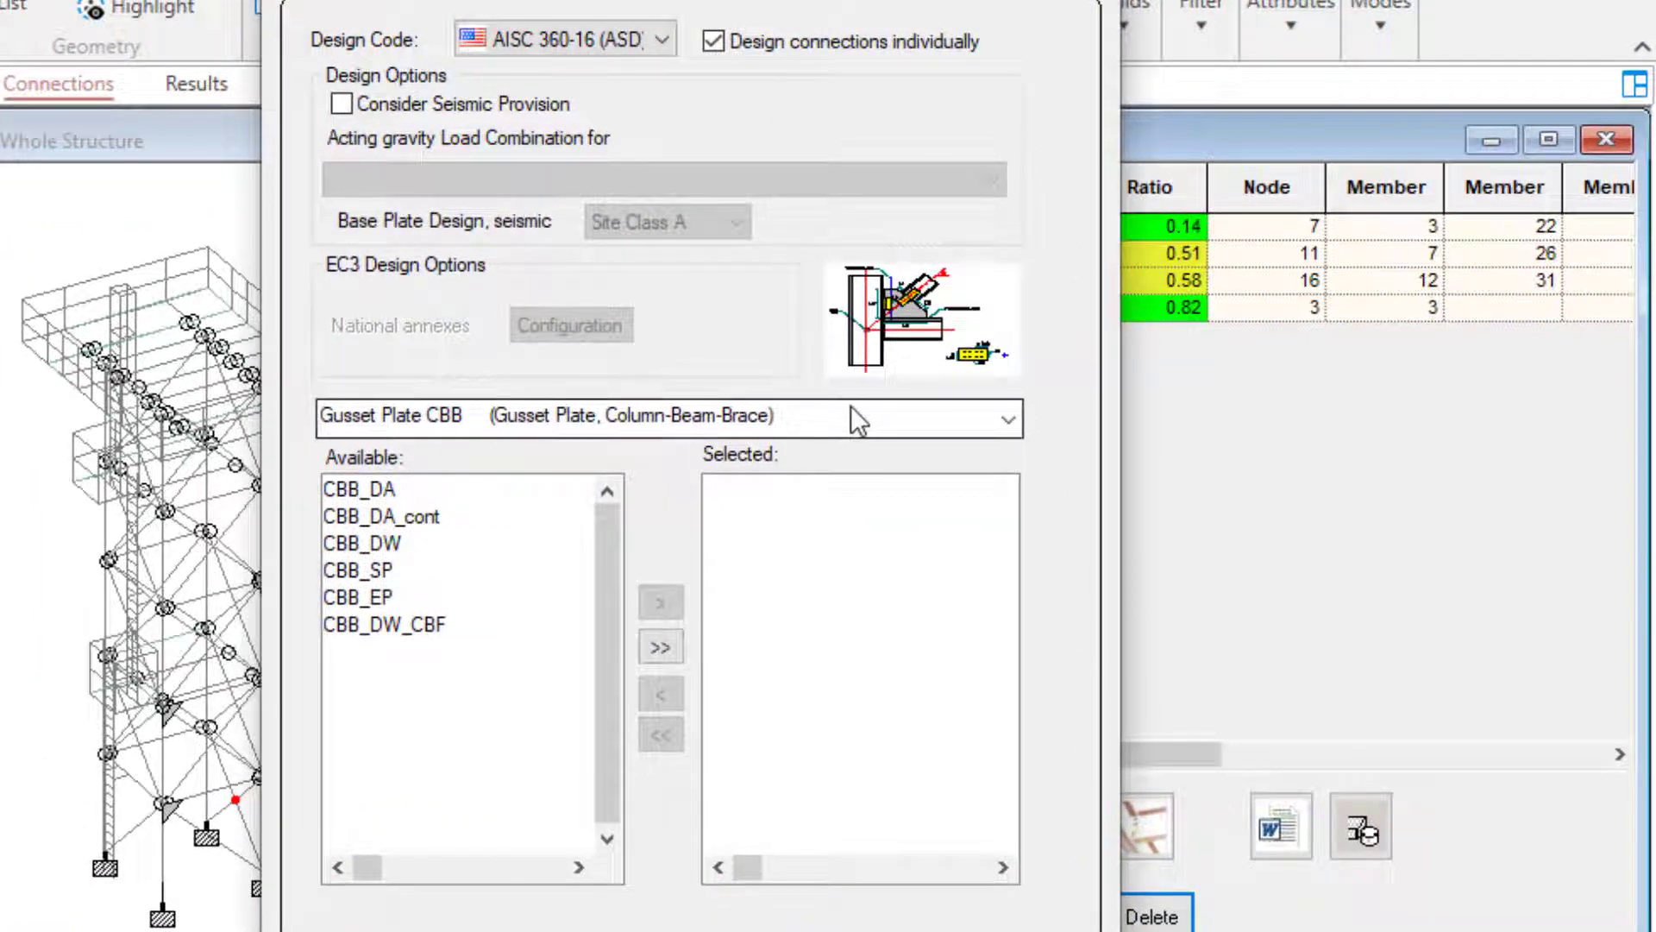
Step: Browse the gusset connection types CBB, CVR, VXB, Gusset Base Plate and HBBB, comparing their diagrams and available templates
left_click(866, 422)
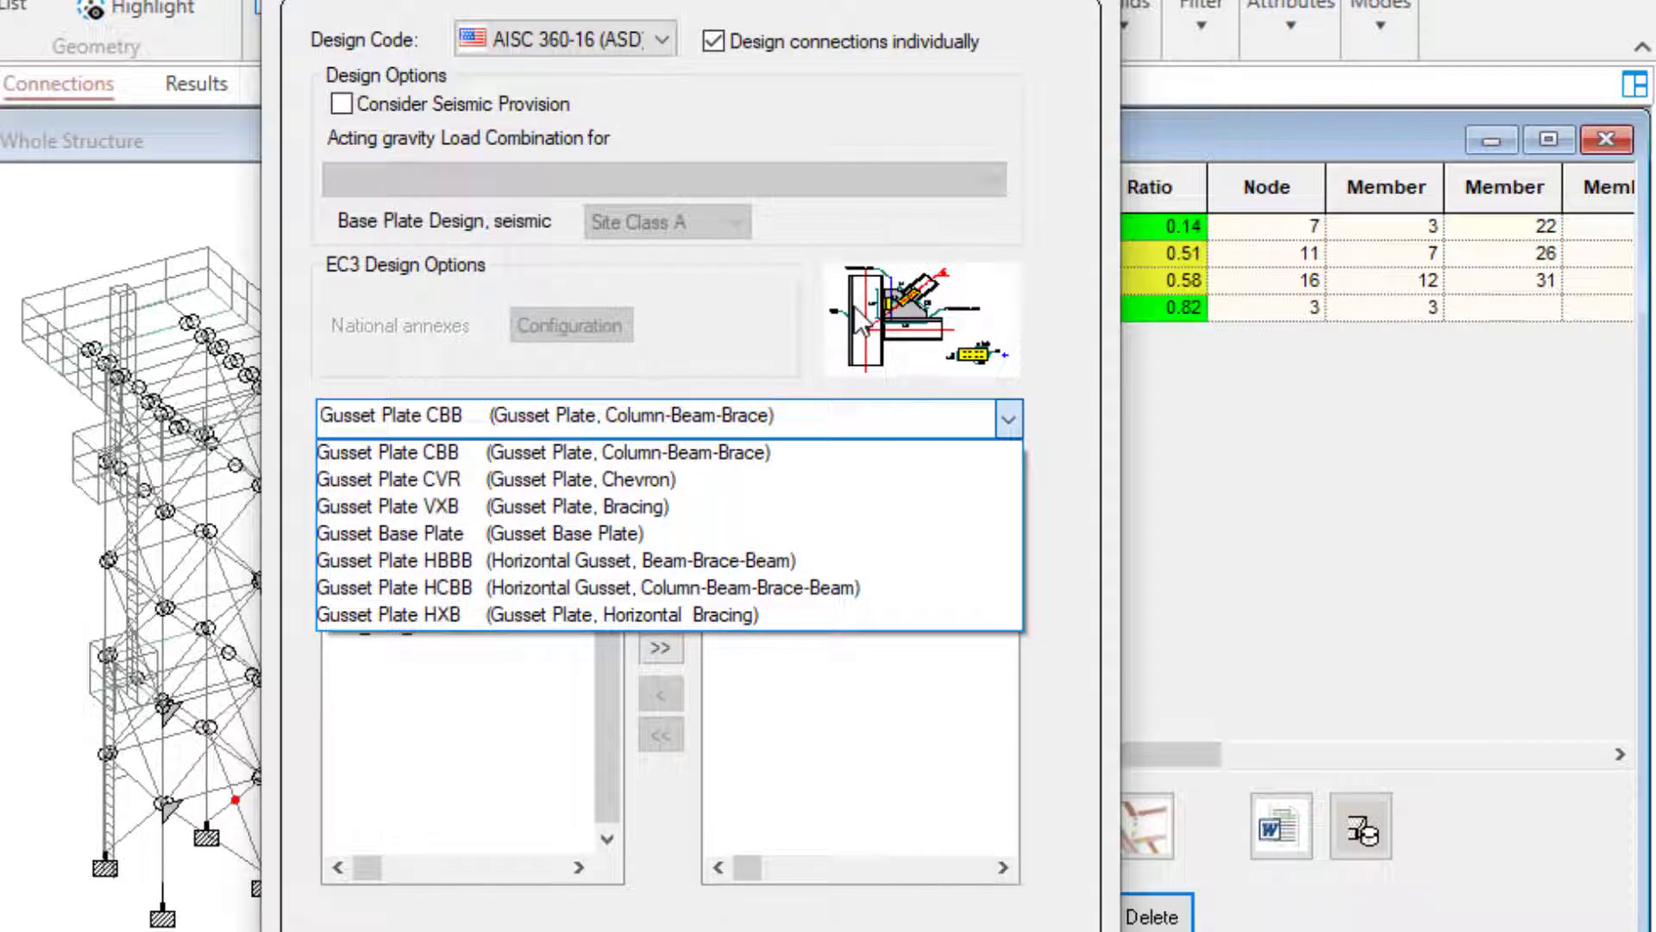
left_click(552, 421)
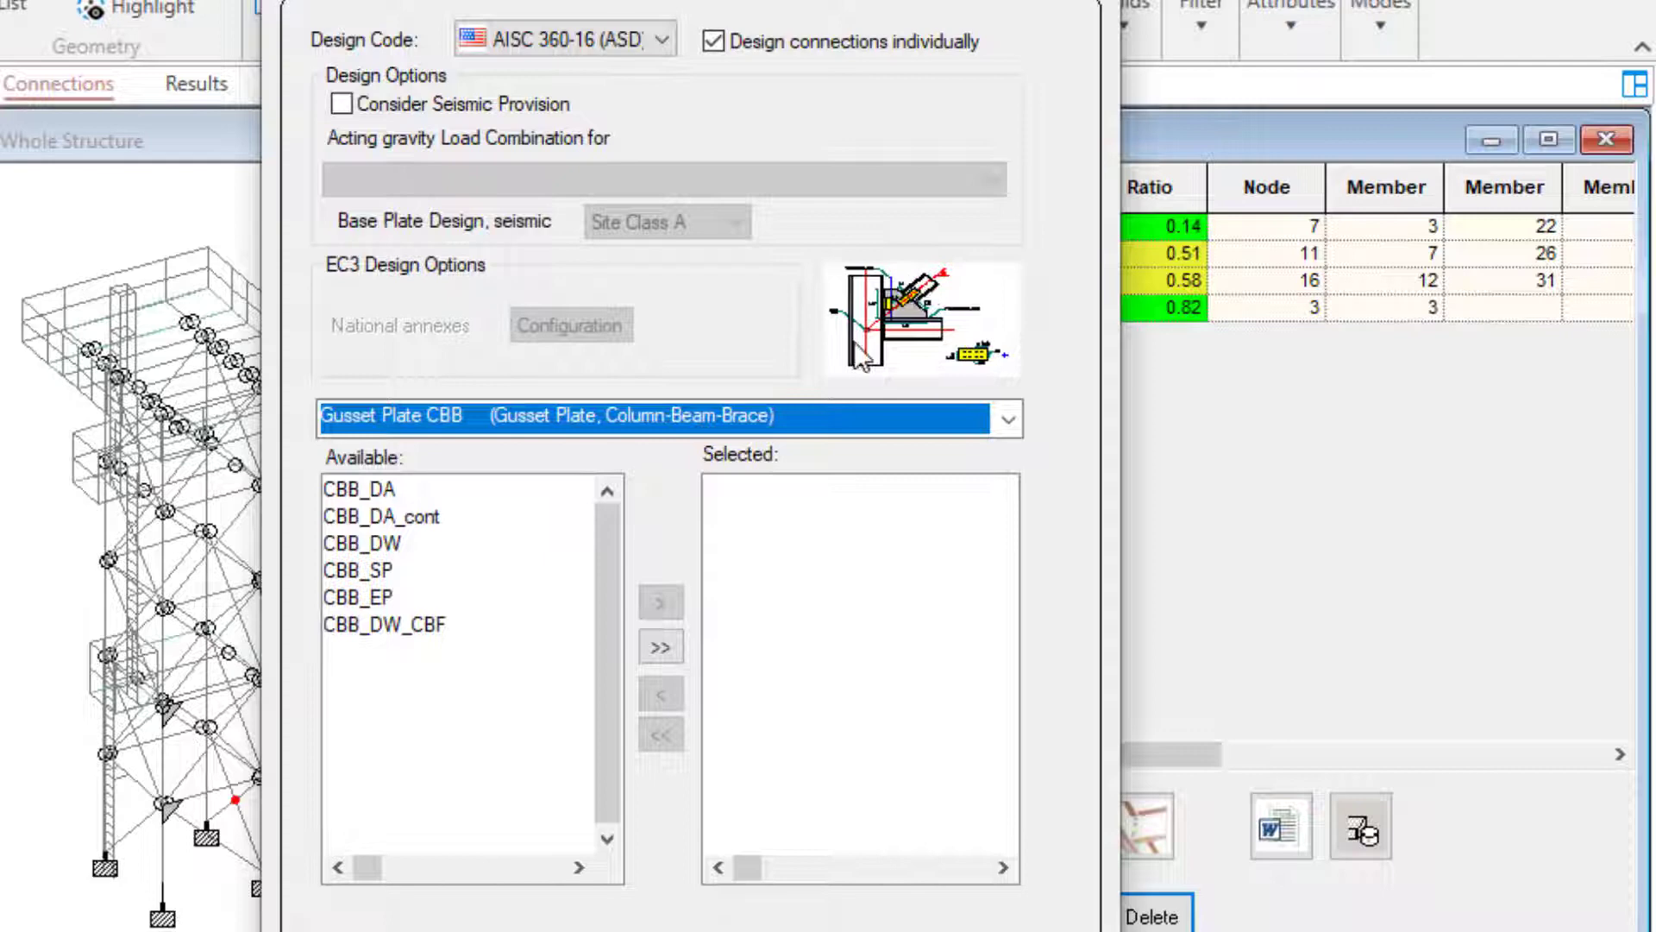
left_click(740, 414)
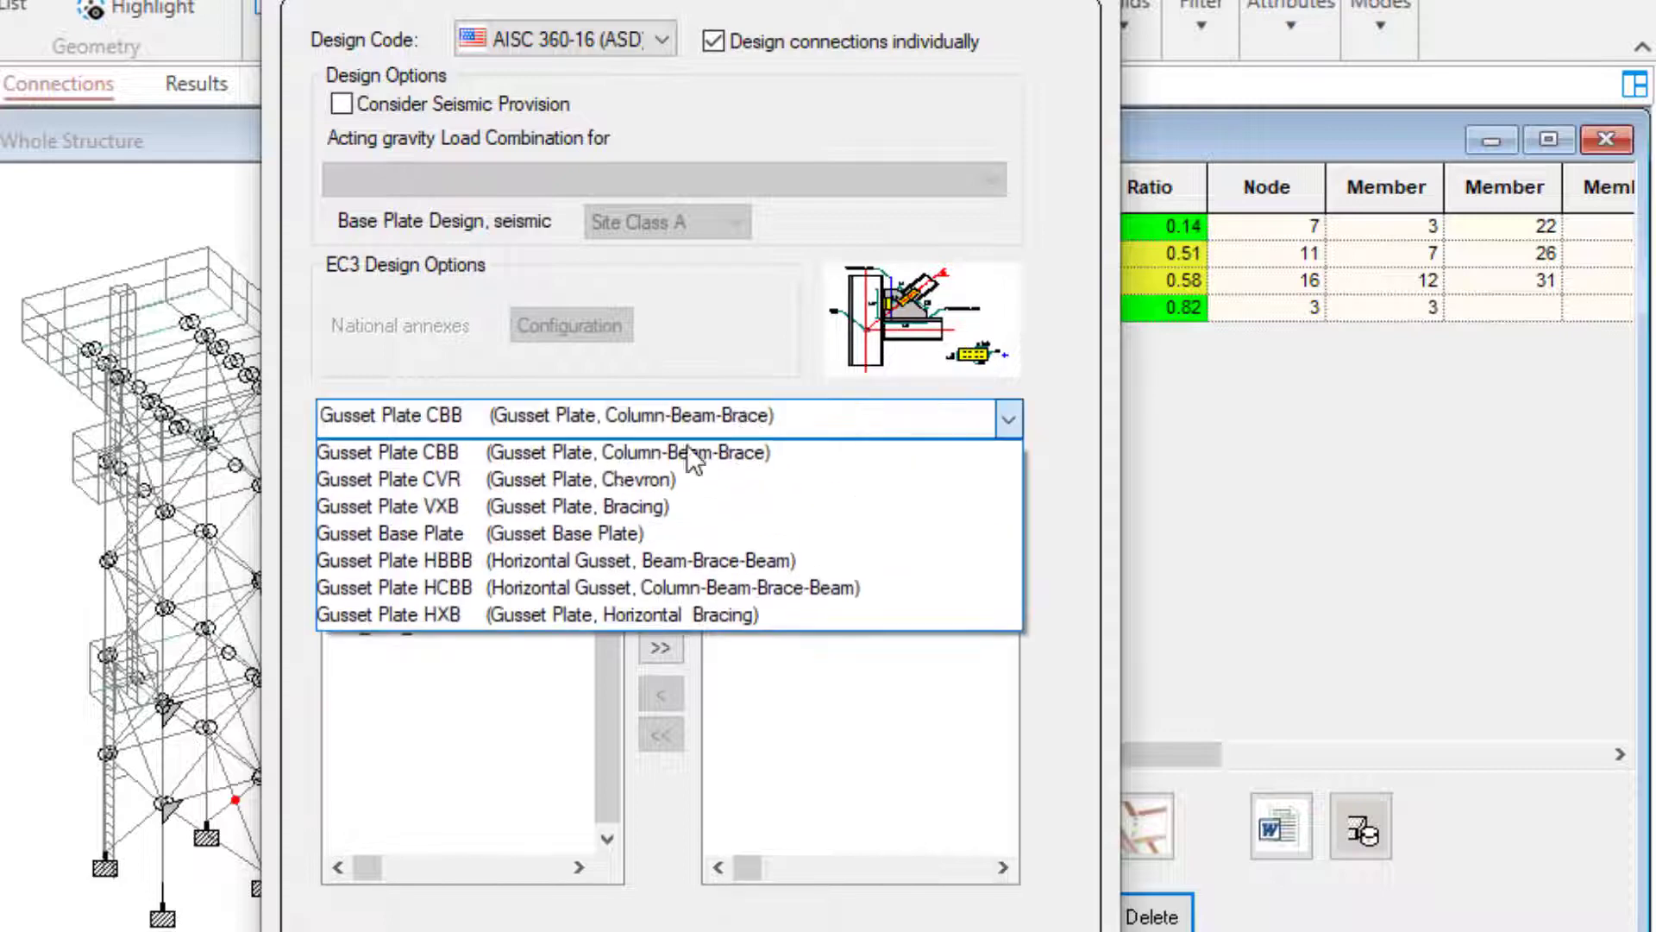
left_click(592, 472)
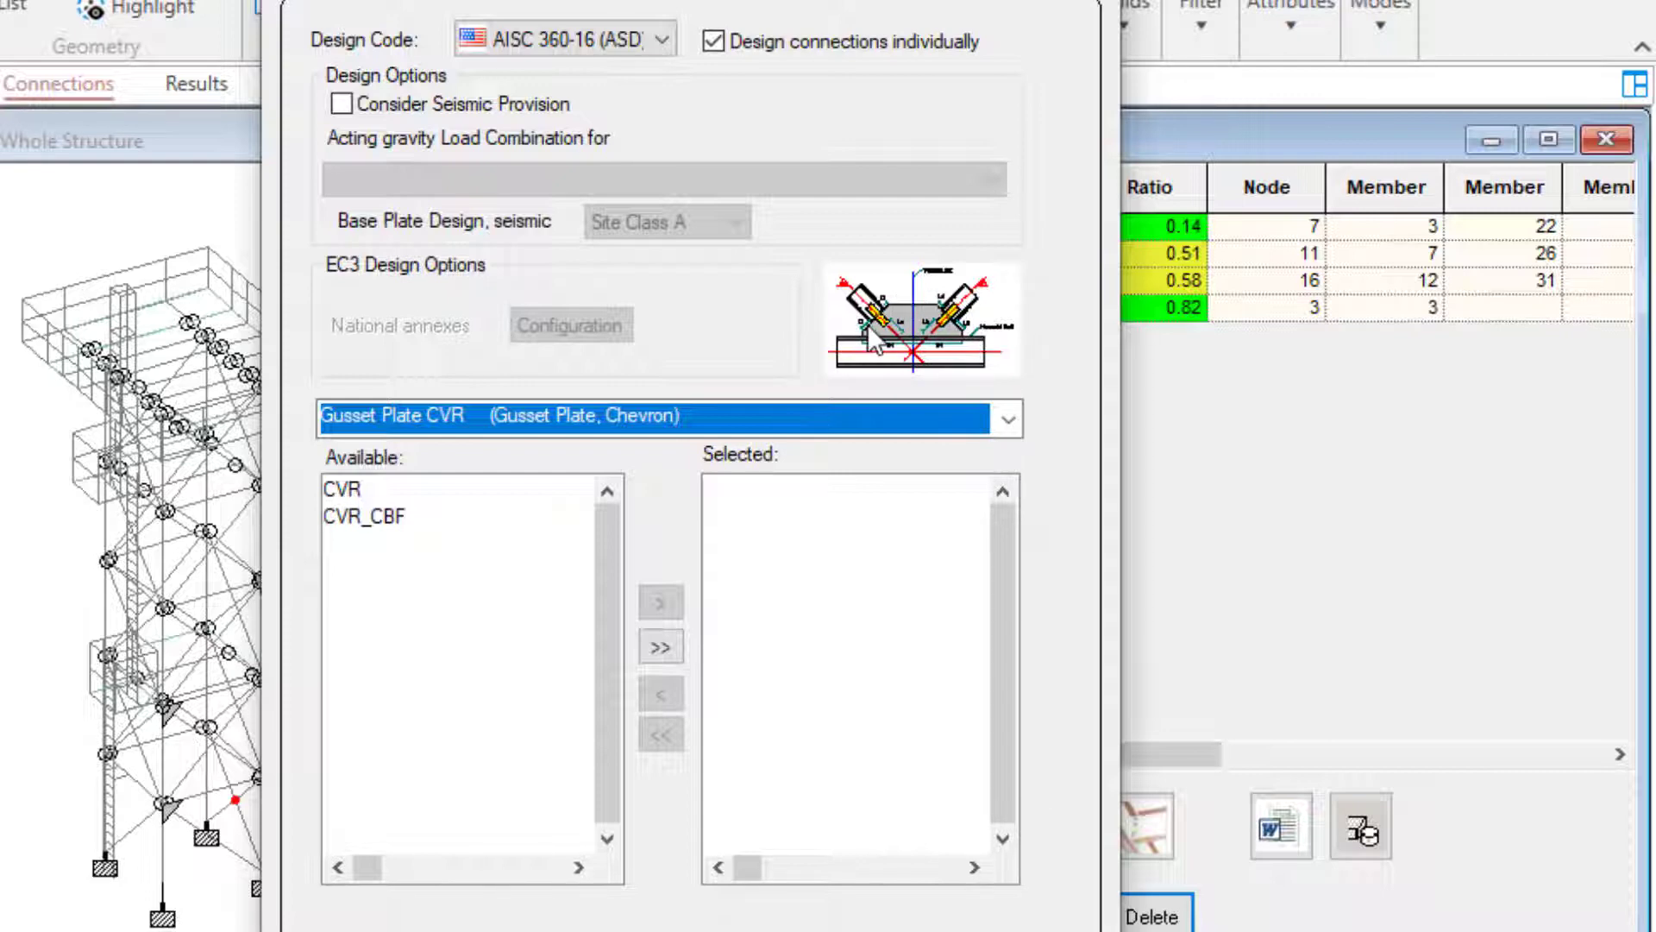
left_click(749, 421)
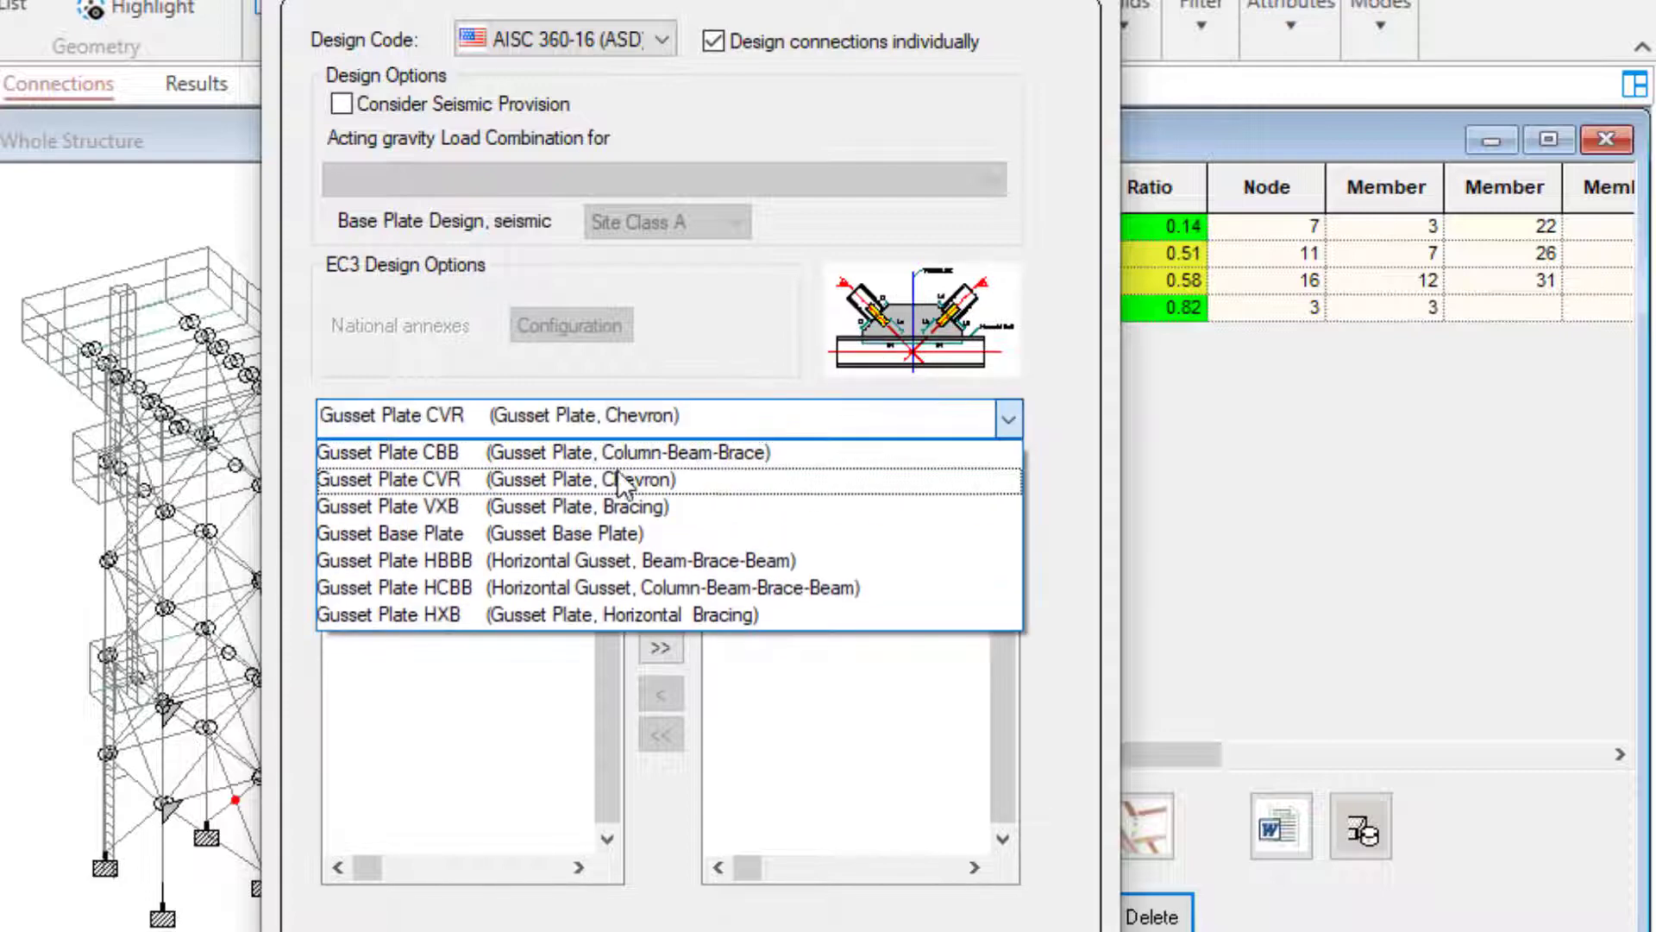
left_click(571, 483)
left_click(780, 431)
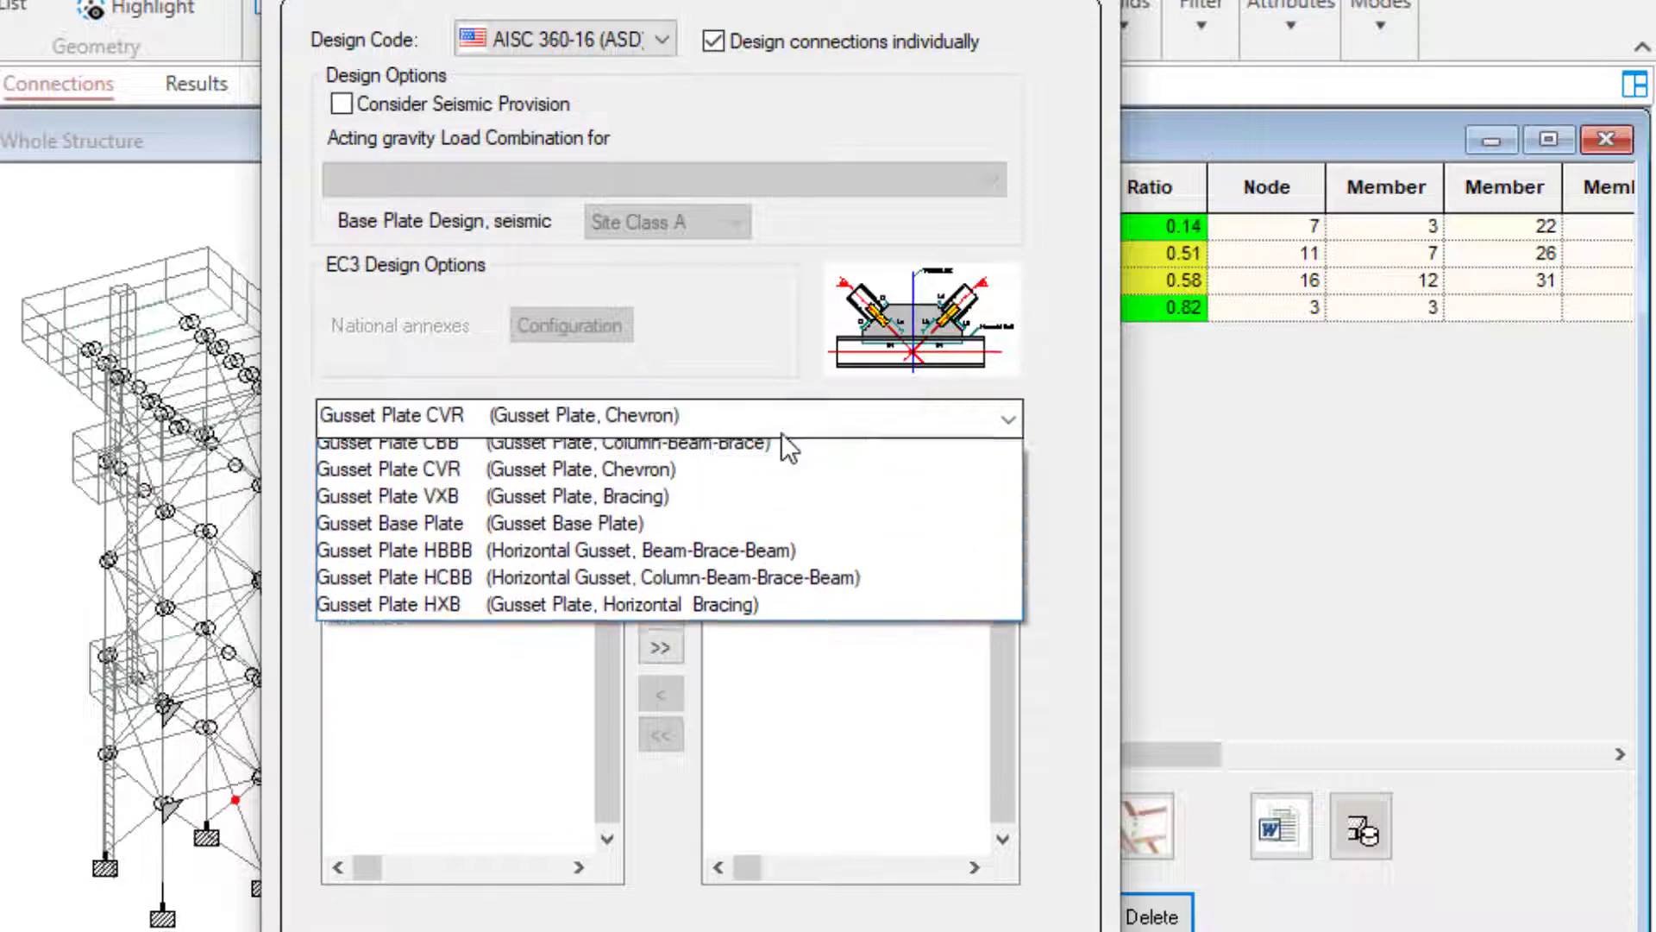
left_click(600, 507)
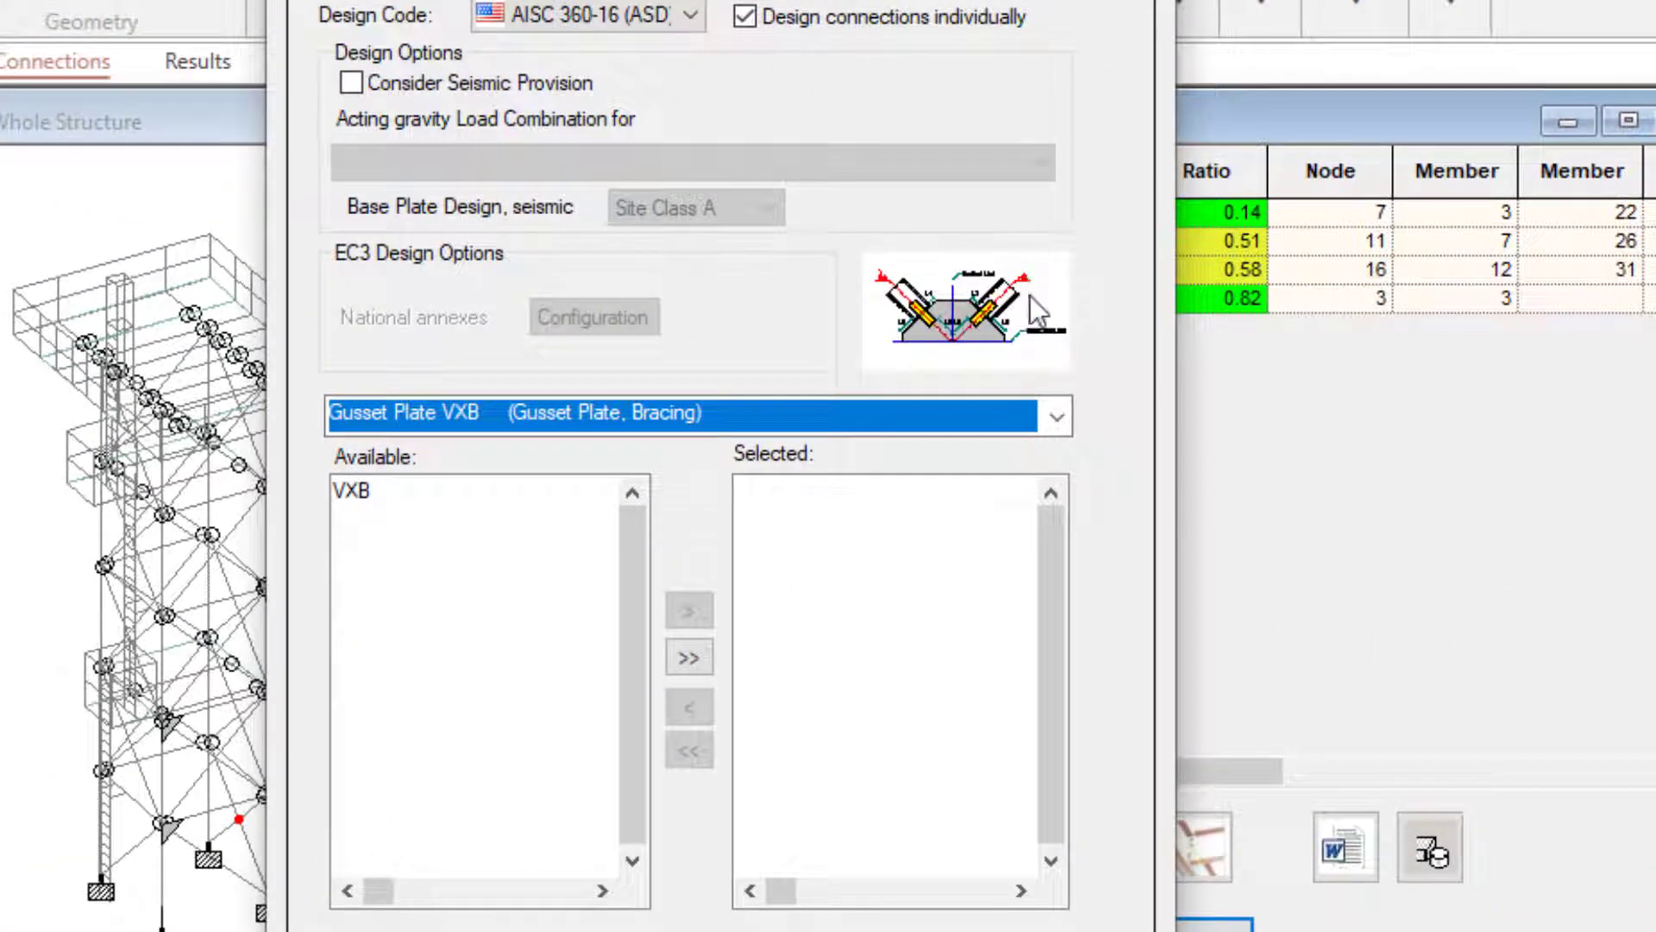
left_click(711, 413)
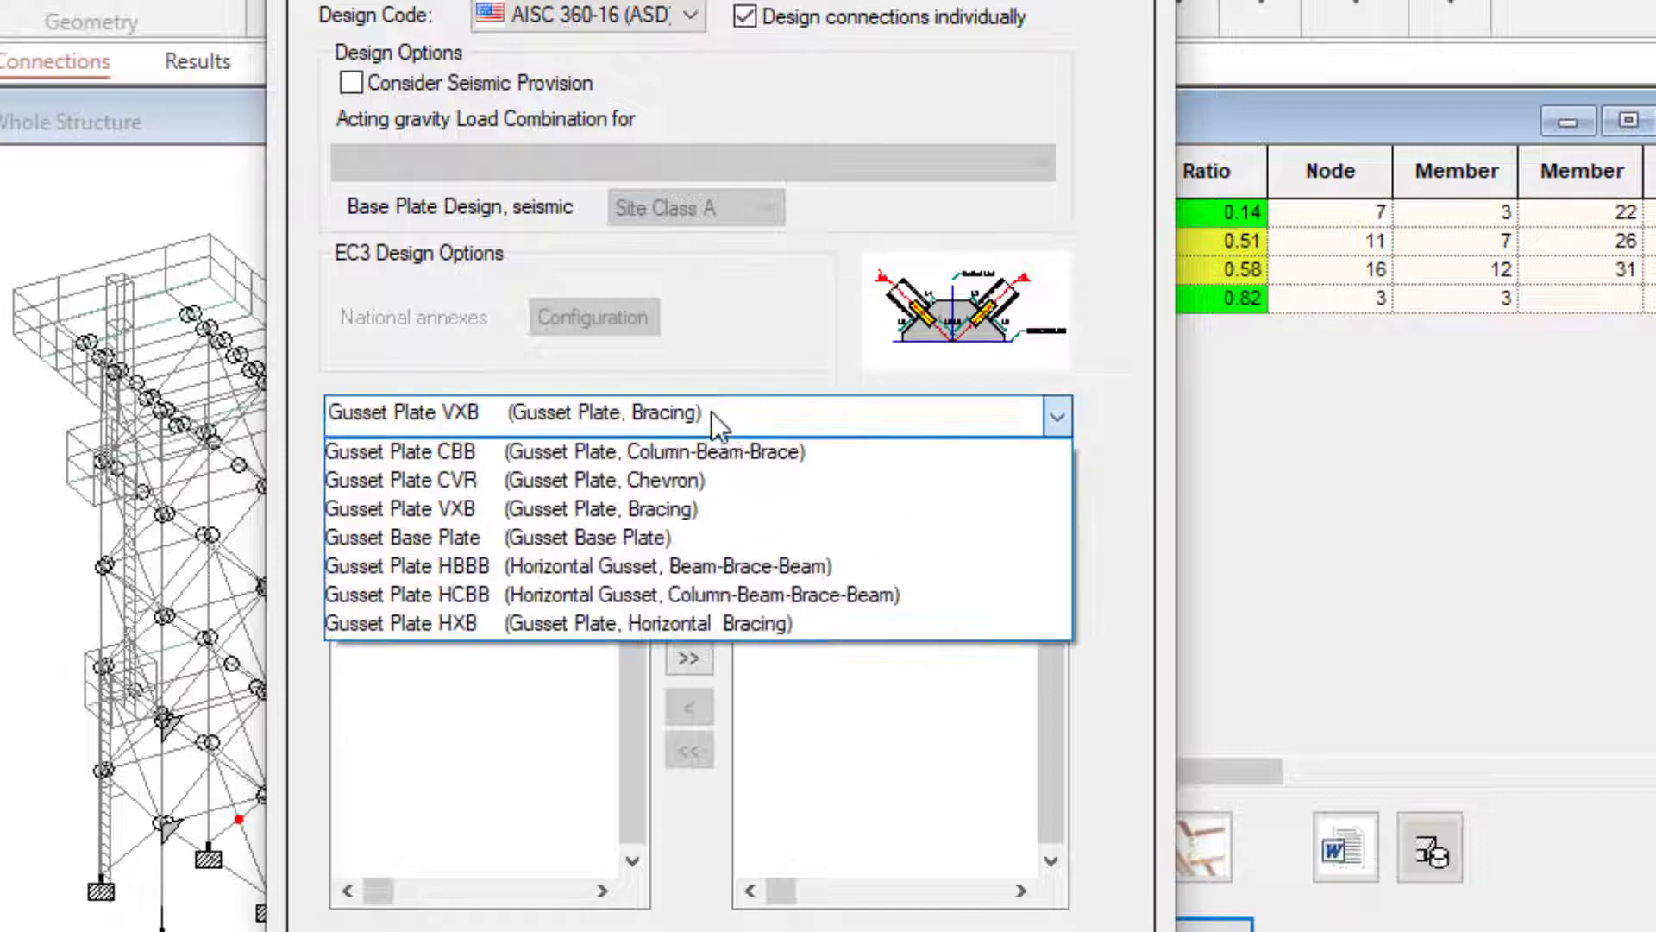
left_click(588, 538)
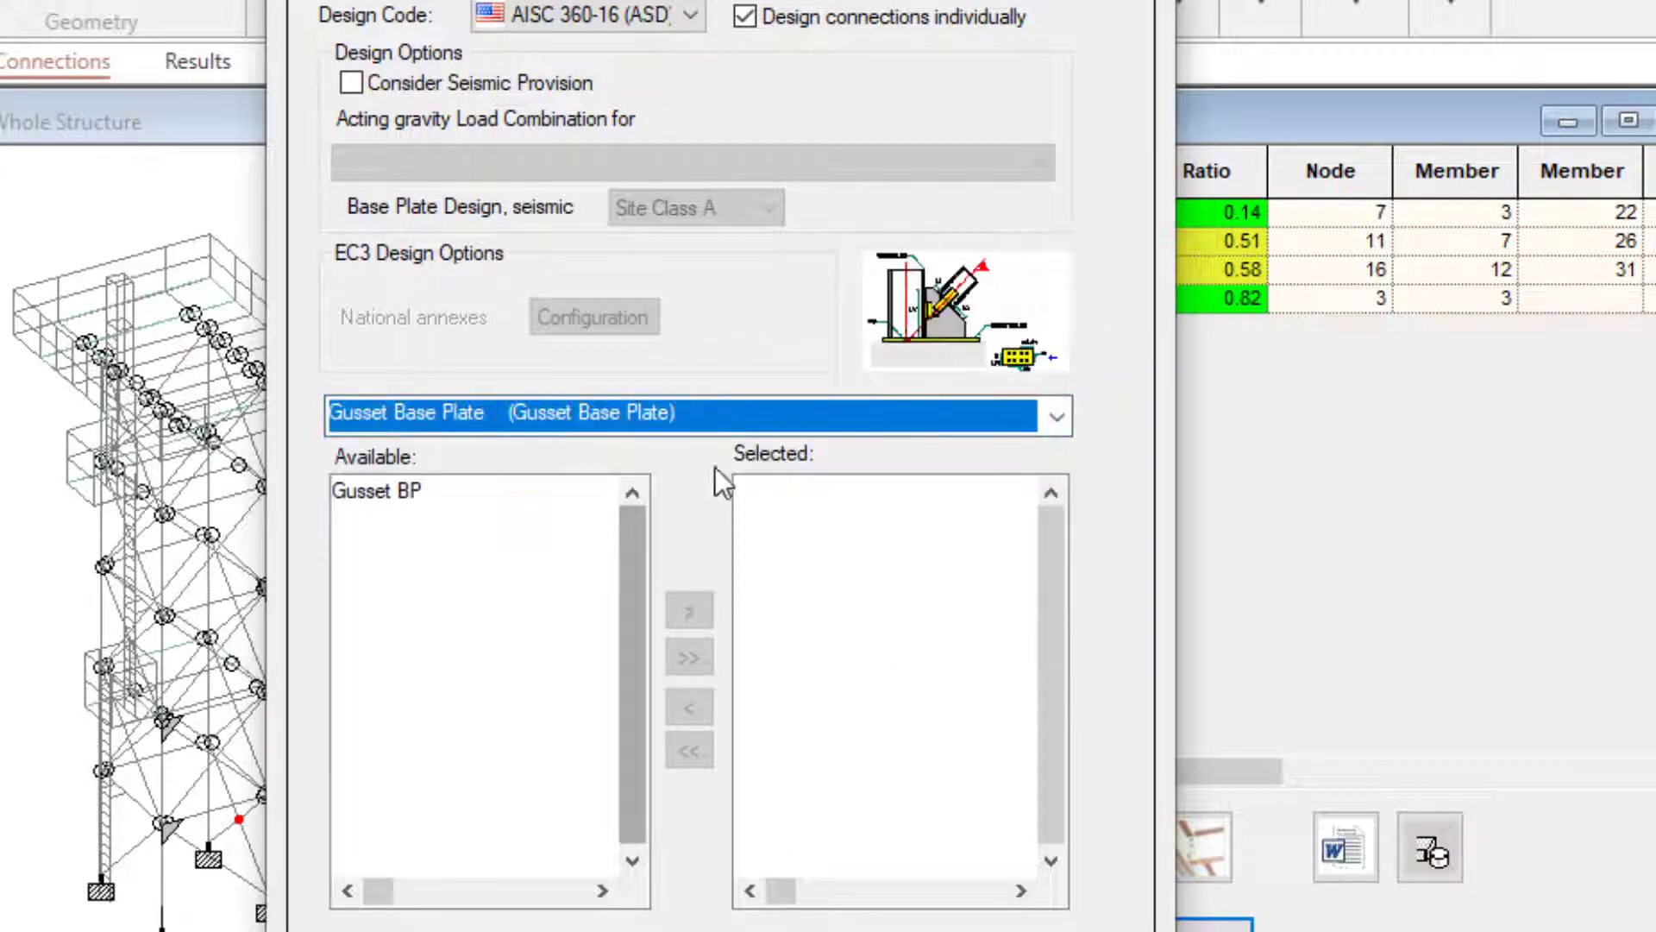
left_click(752, 422)
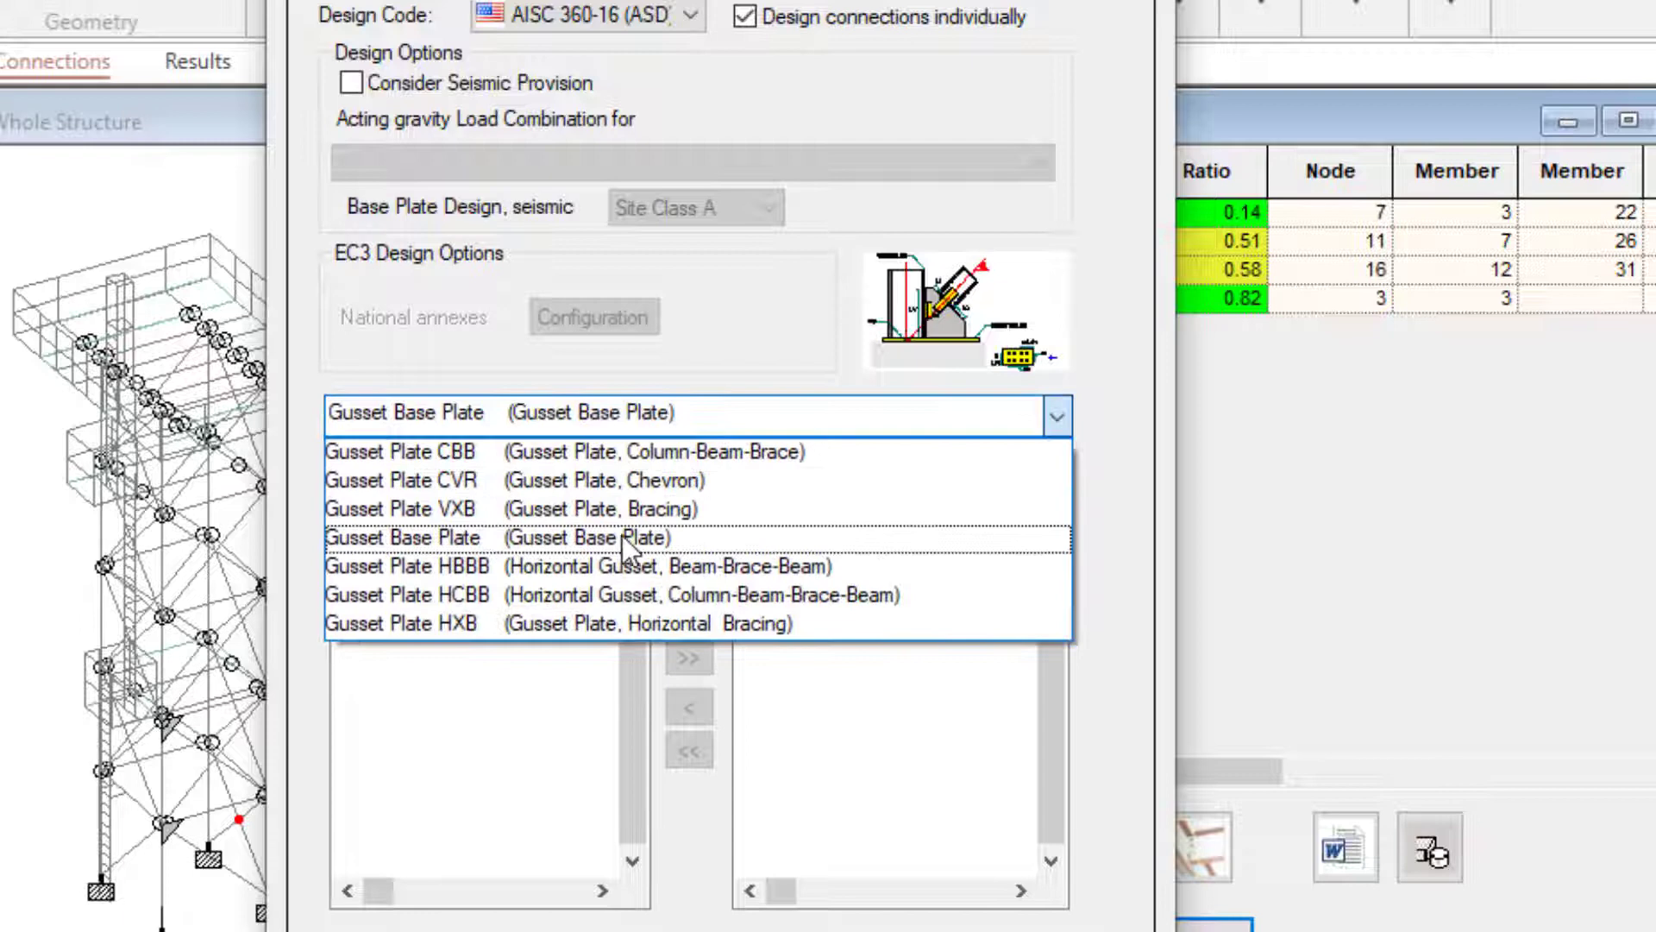
left_click(656, 536)
left_click(791, 422)
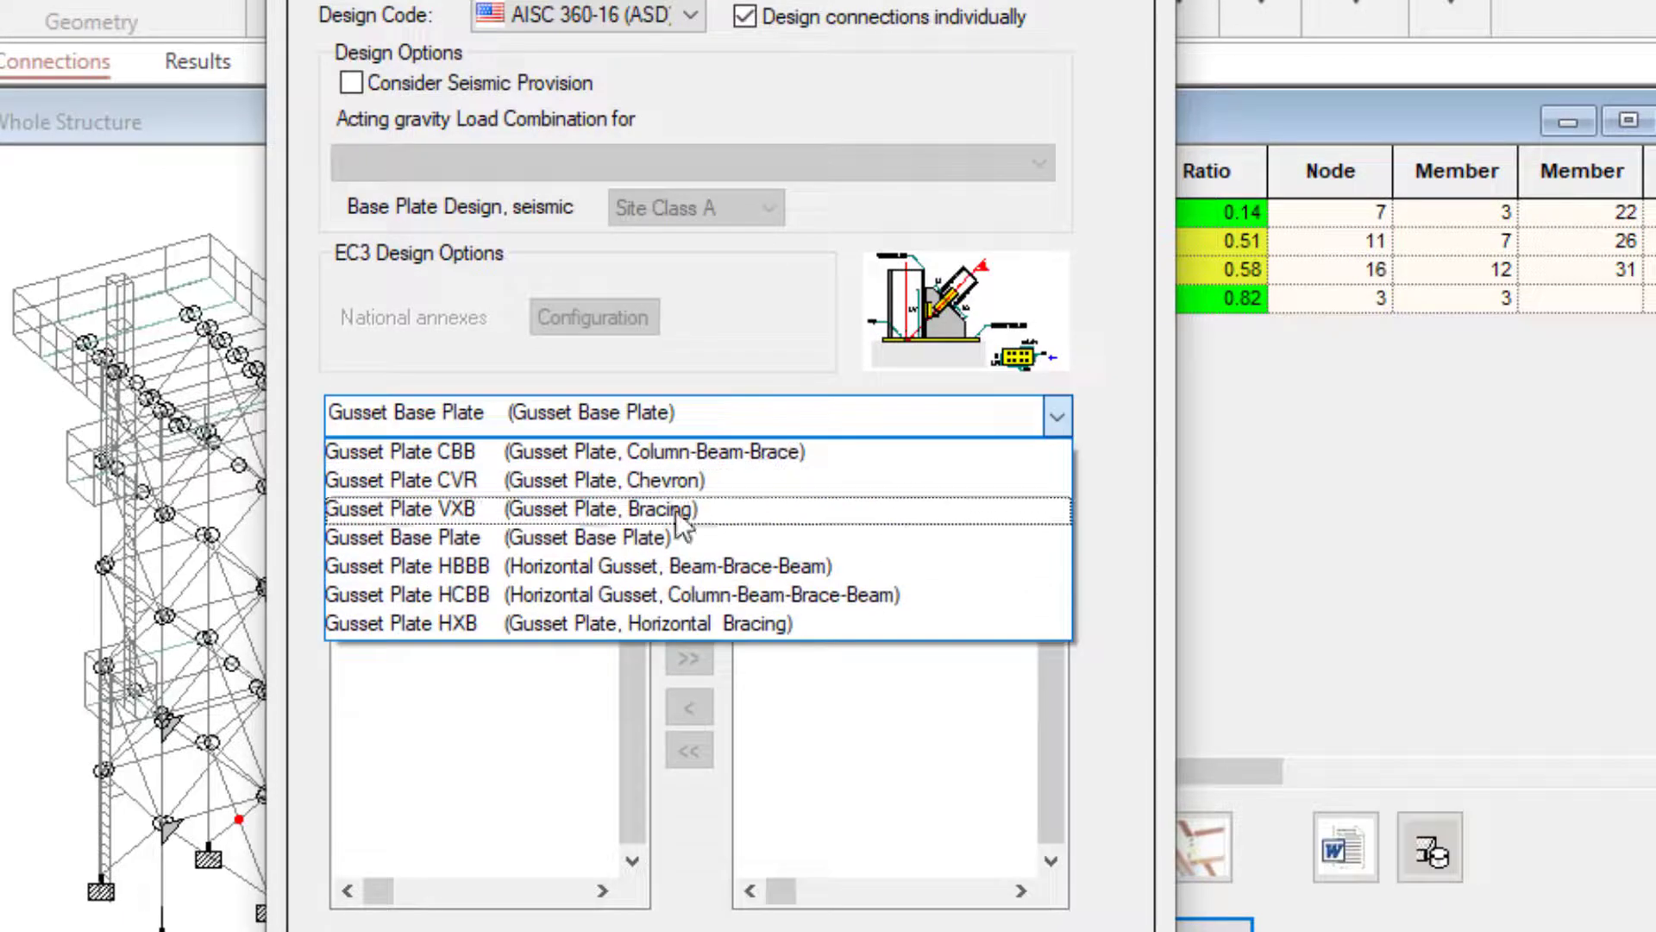
left_click(628, 565)
Step: Assign the HXB template of type Gusset Plate HXB (Horizontal Bracing) to the selected node and dismiss the validation report
left_click(802, 413)
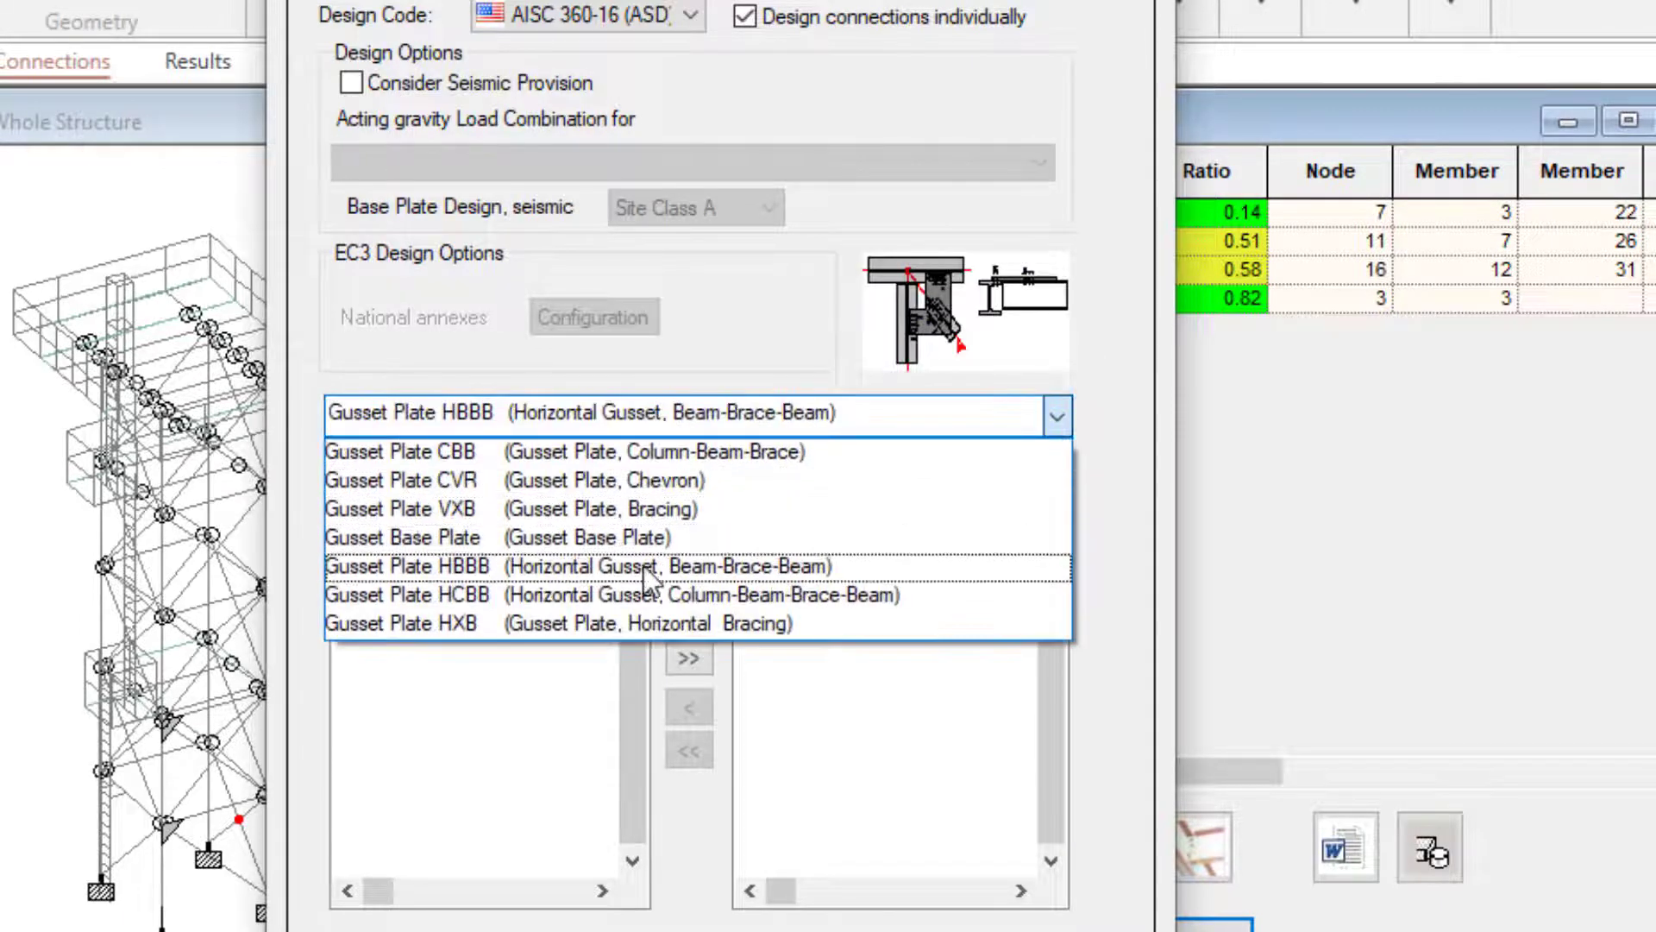
left_click(595, 624)
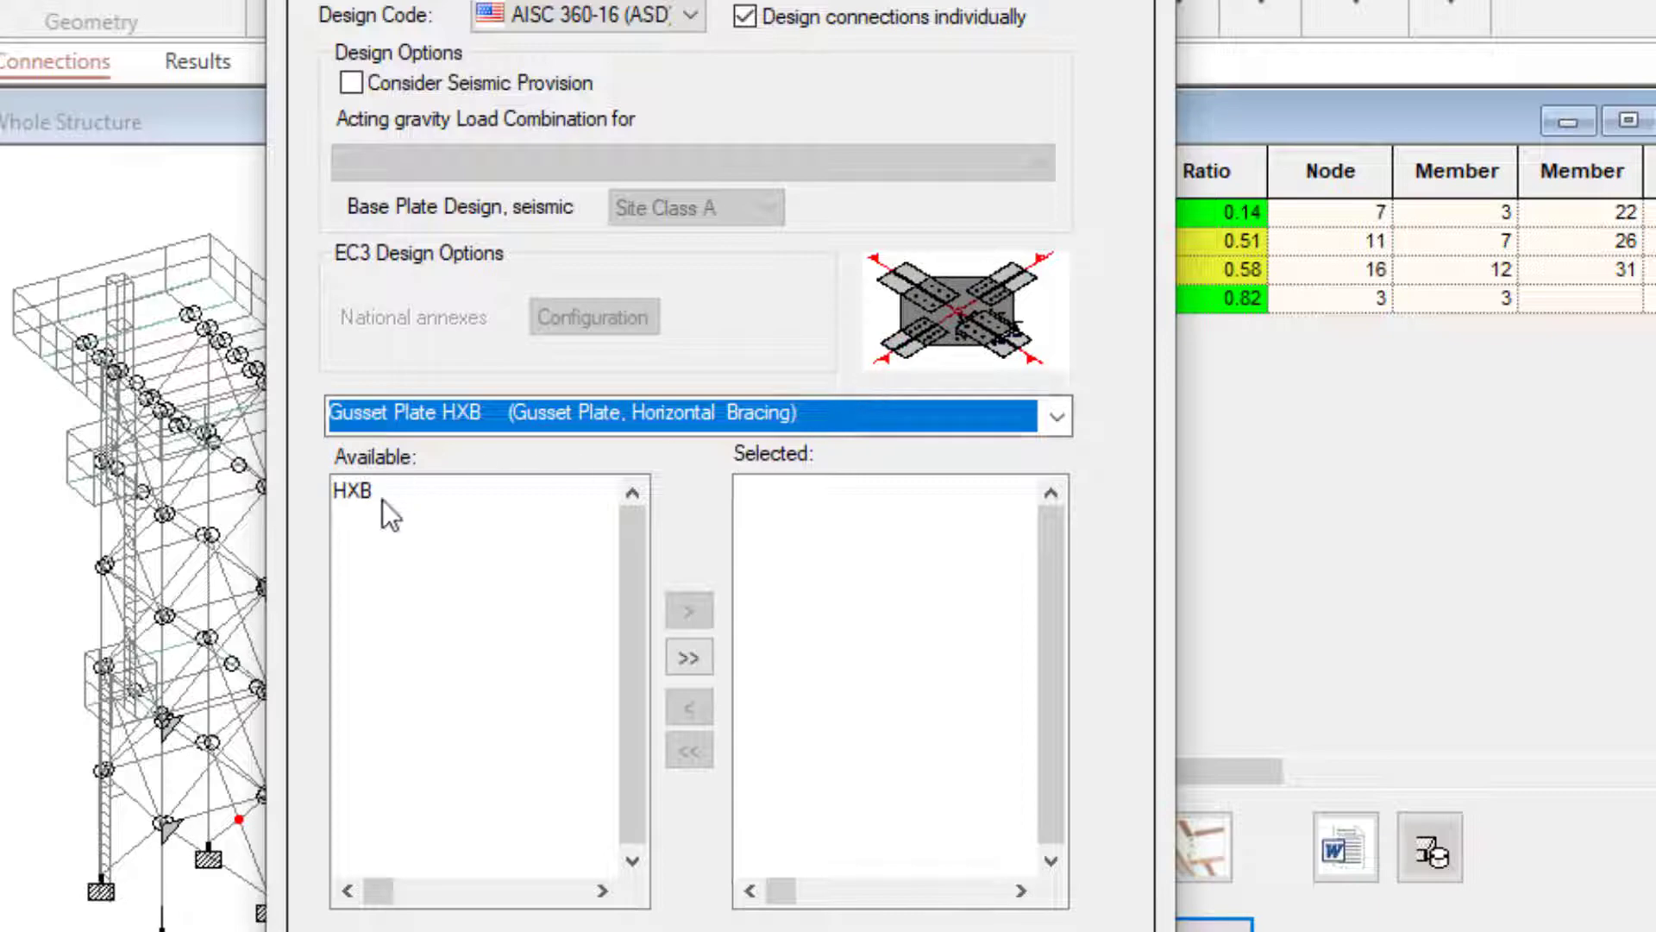
left_click(352, 493)
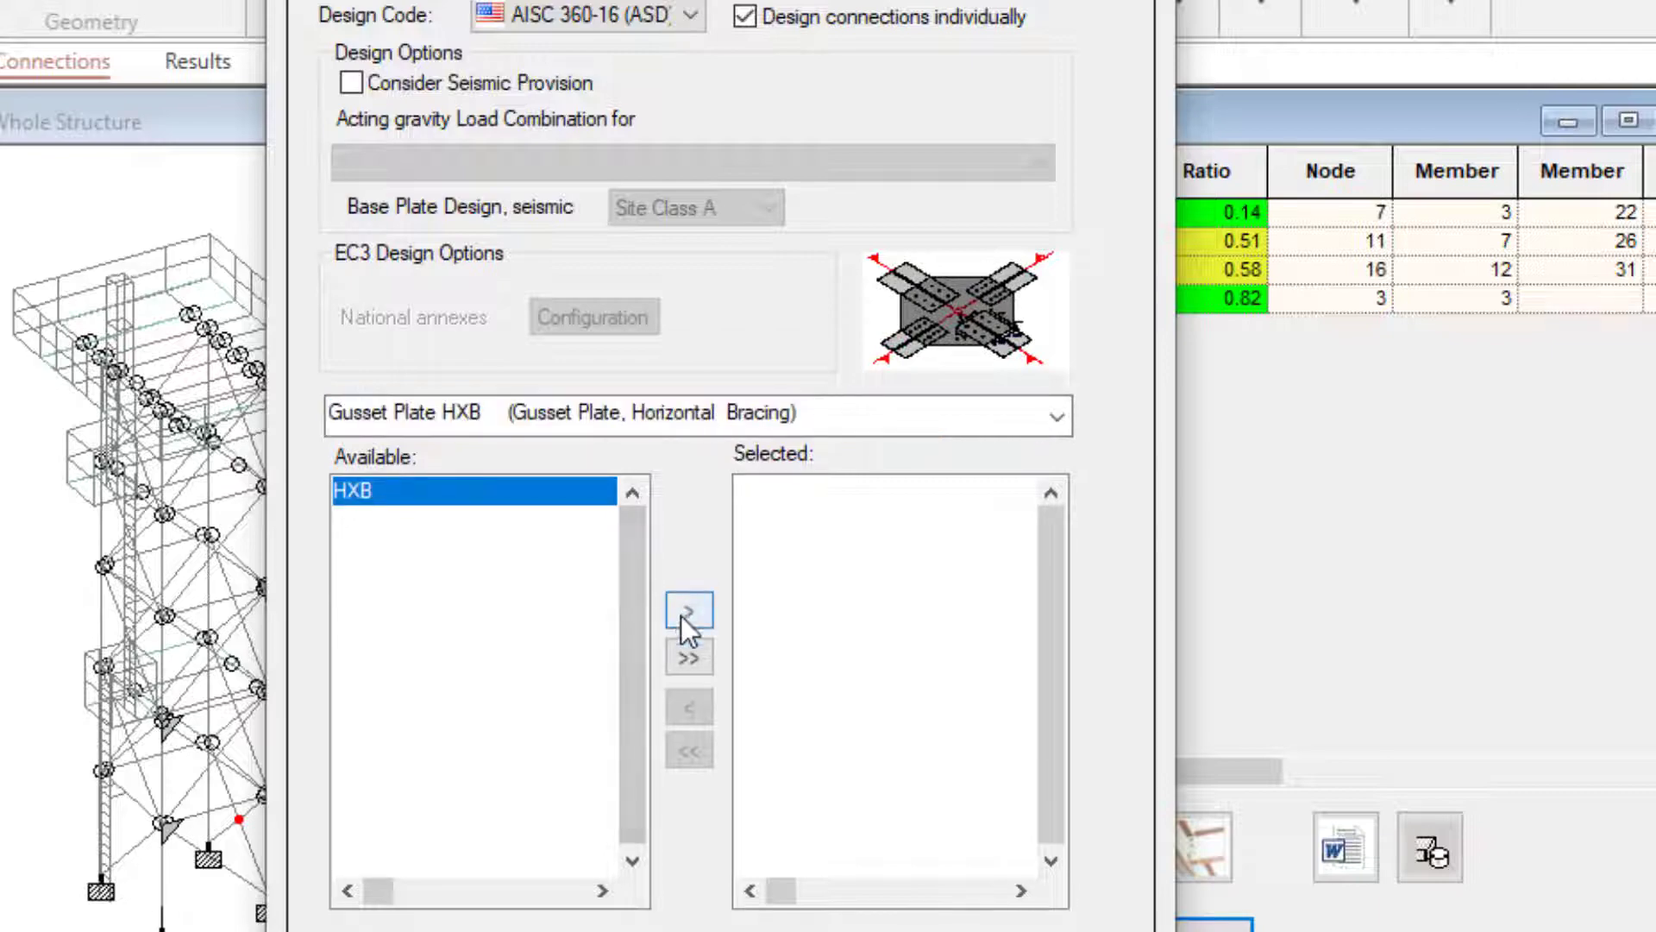
left_click(681, 614)
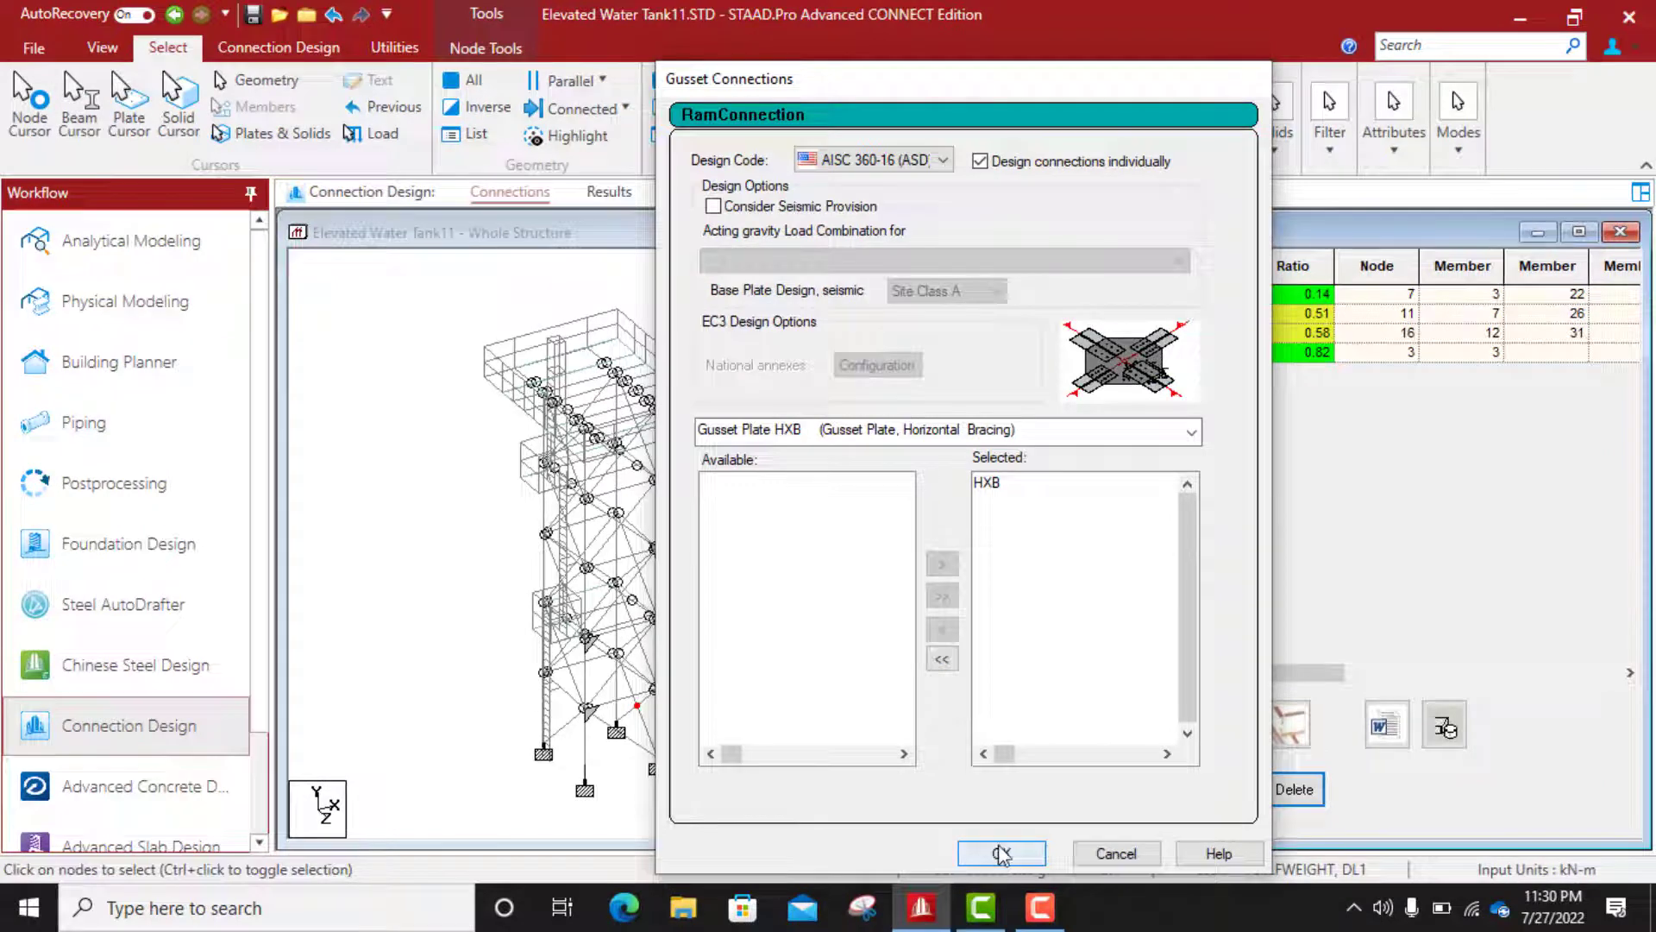
left_click(1001, 854)
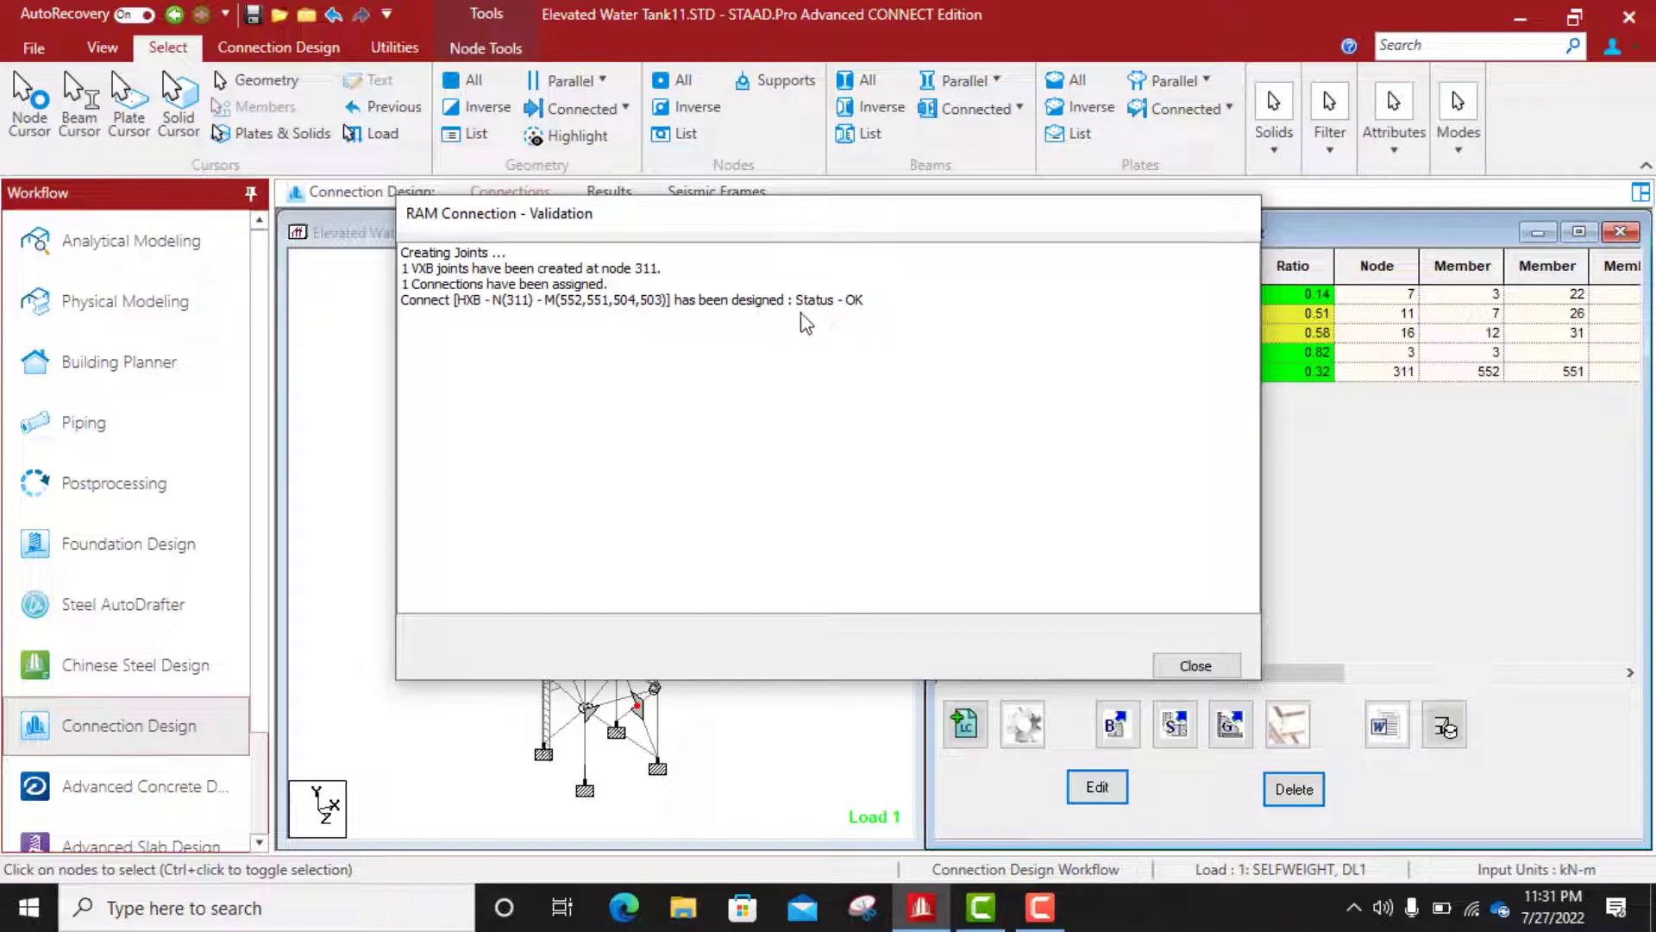
left_click(1199, 666)
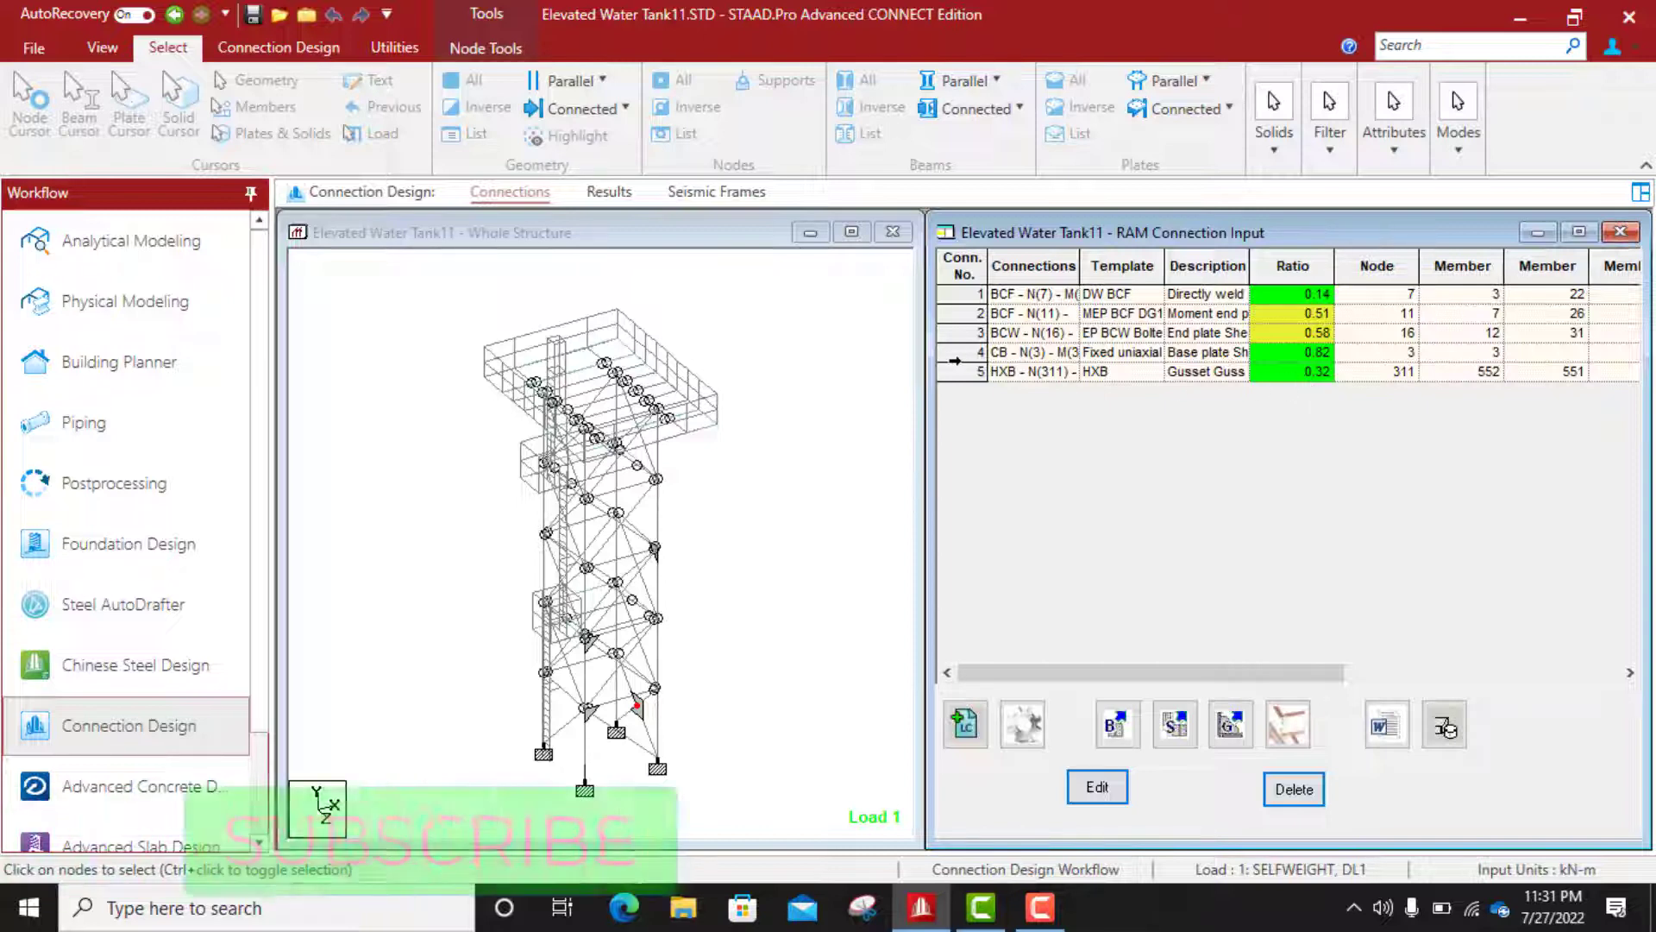
Step: Open the HXB connection at node 311 for editing and examine its gusset plate in 3D along with its gusset properties
left_click(951, 371)
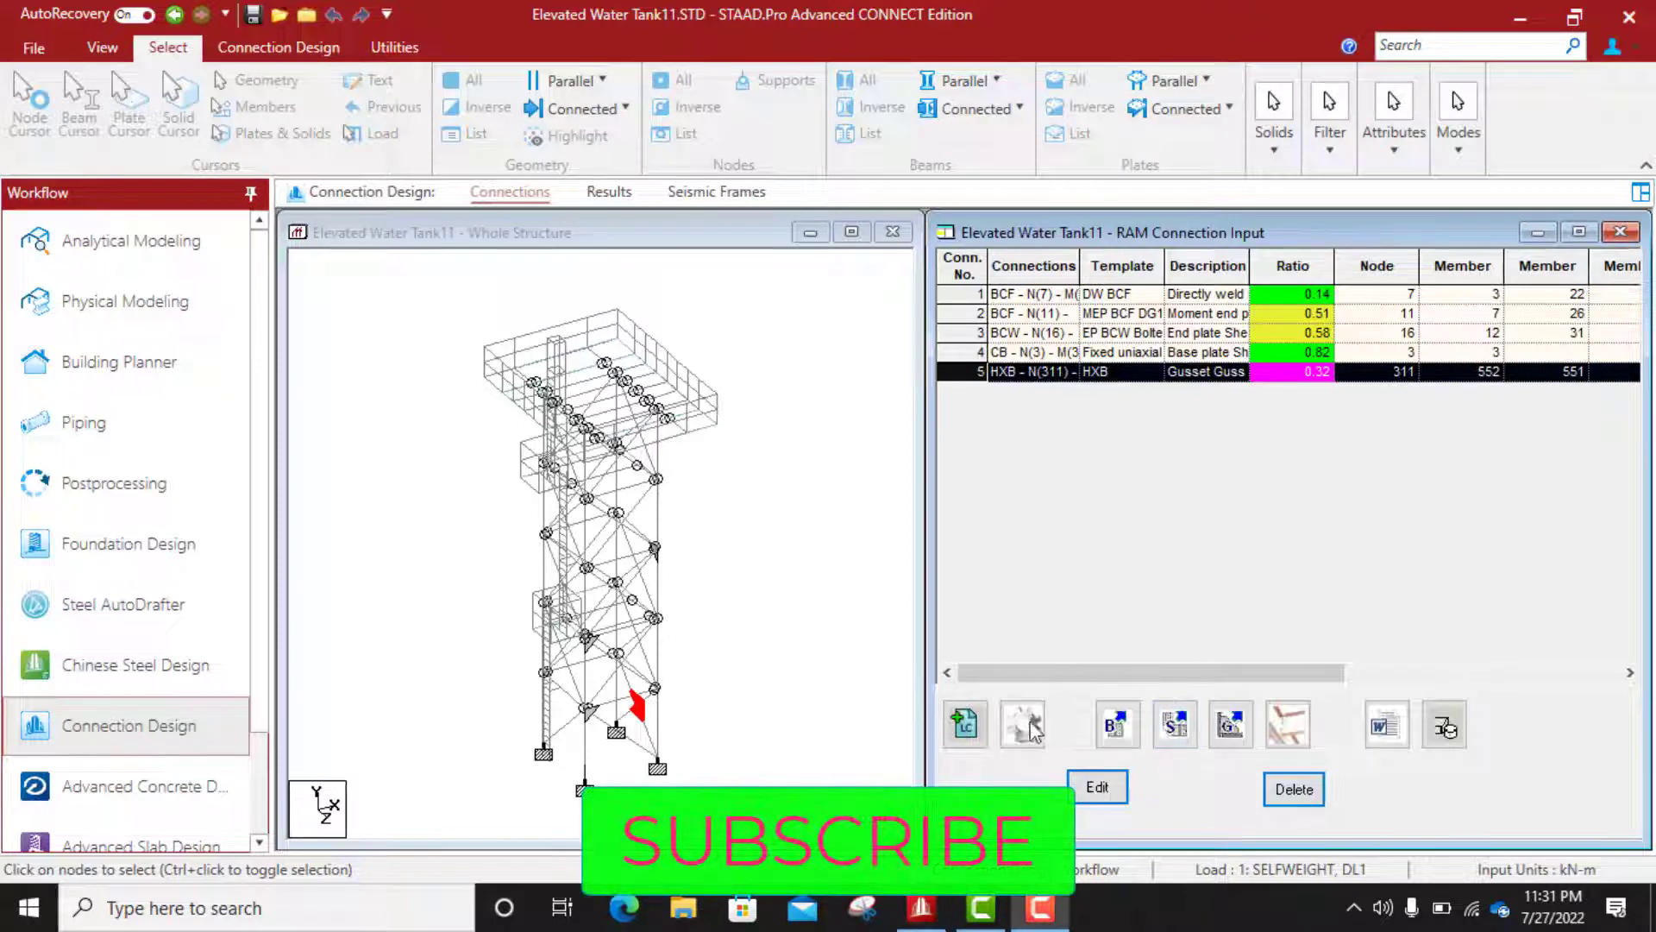
left_click(1096, 788)
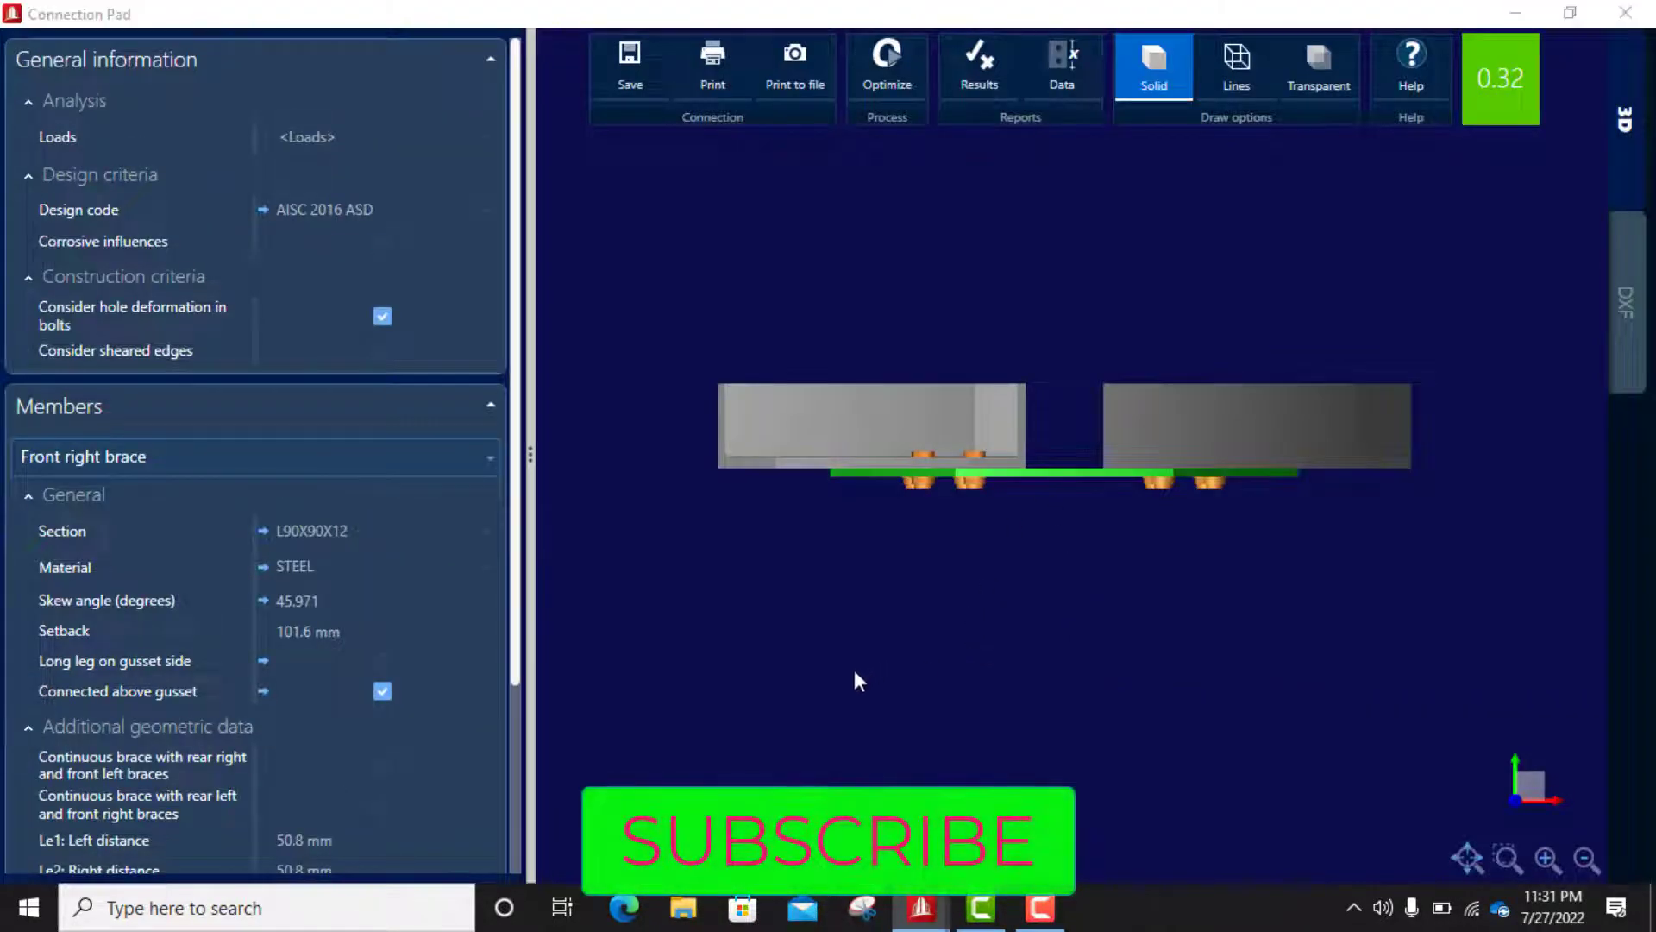
left_click_drag(1099, 477, 1083, 448)
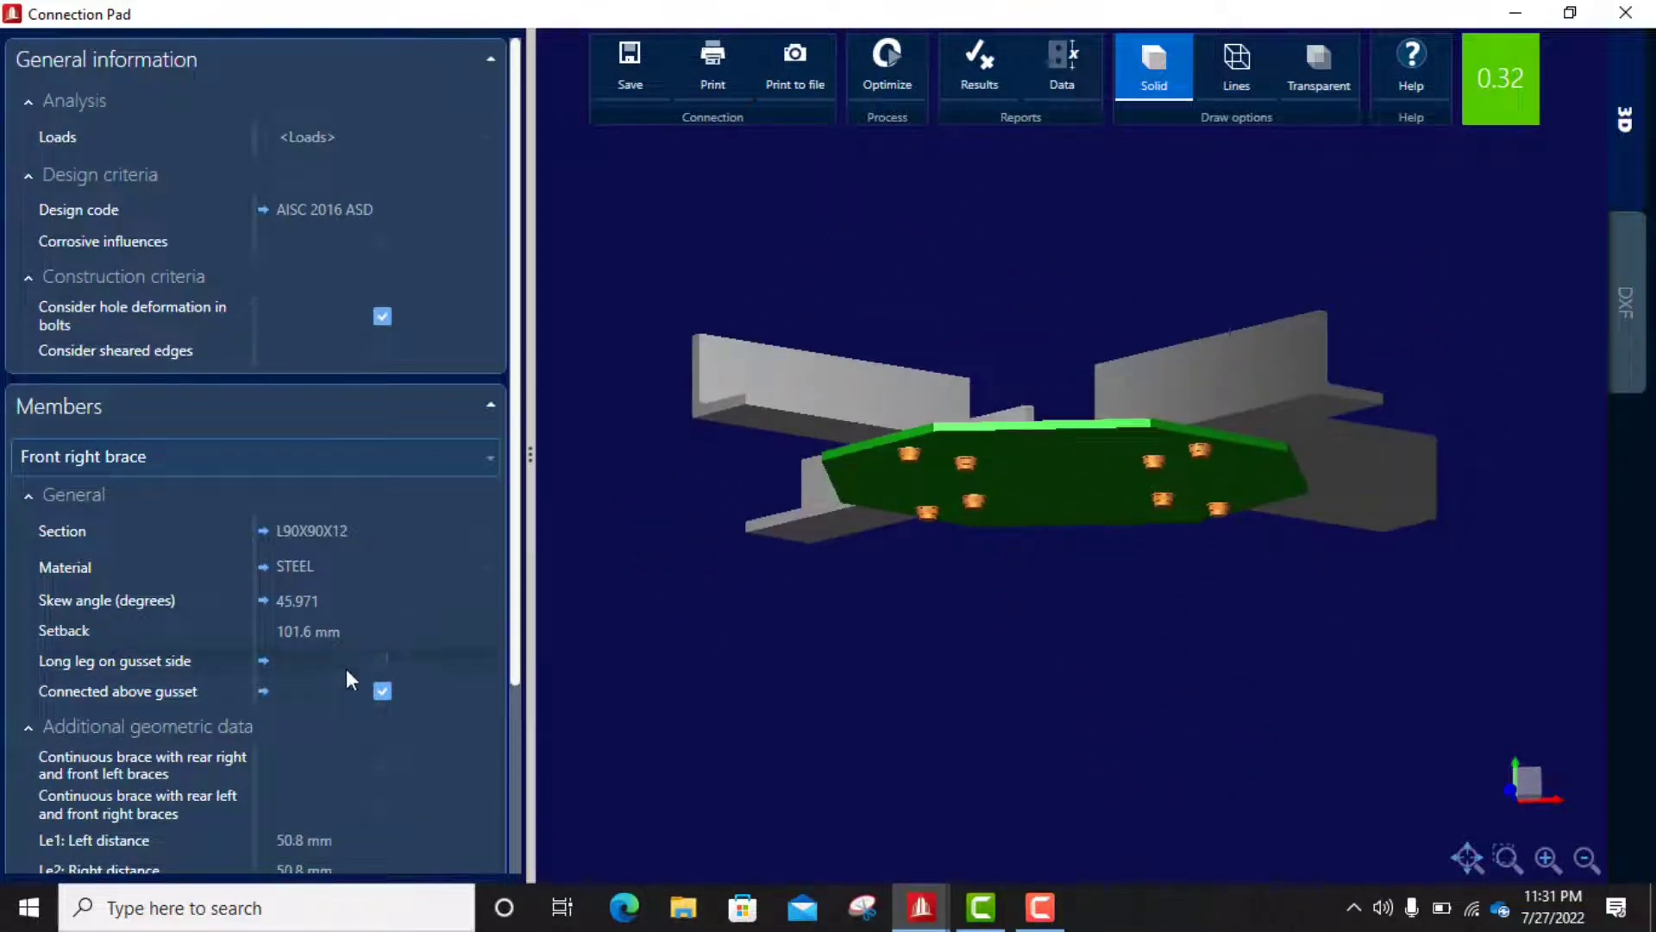
scroll(345, 669, "down", 3)
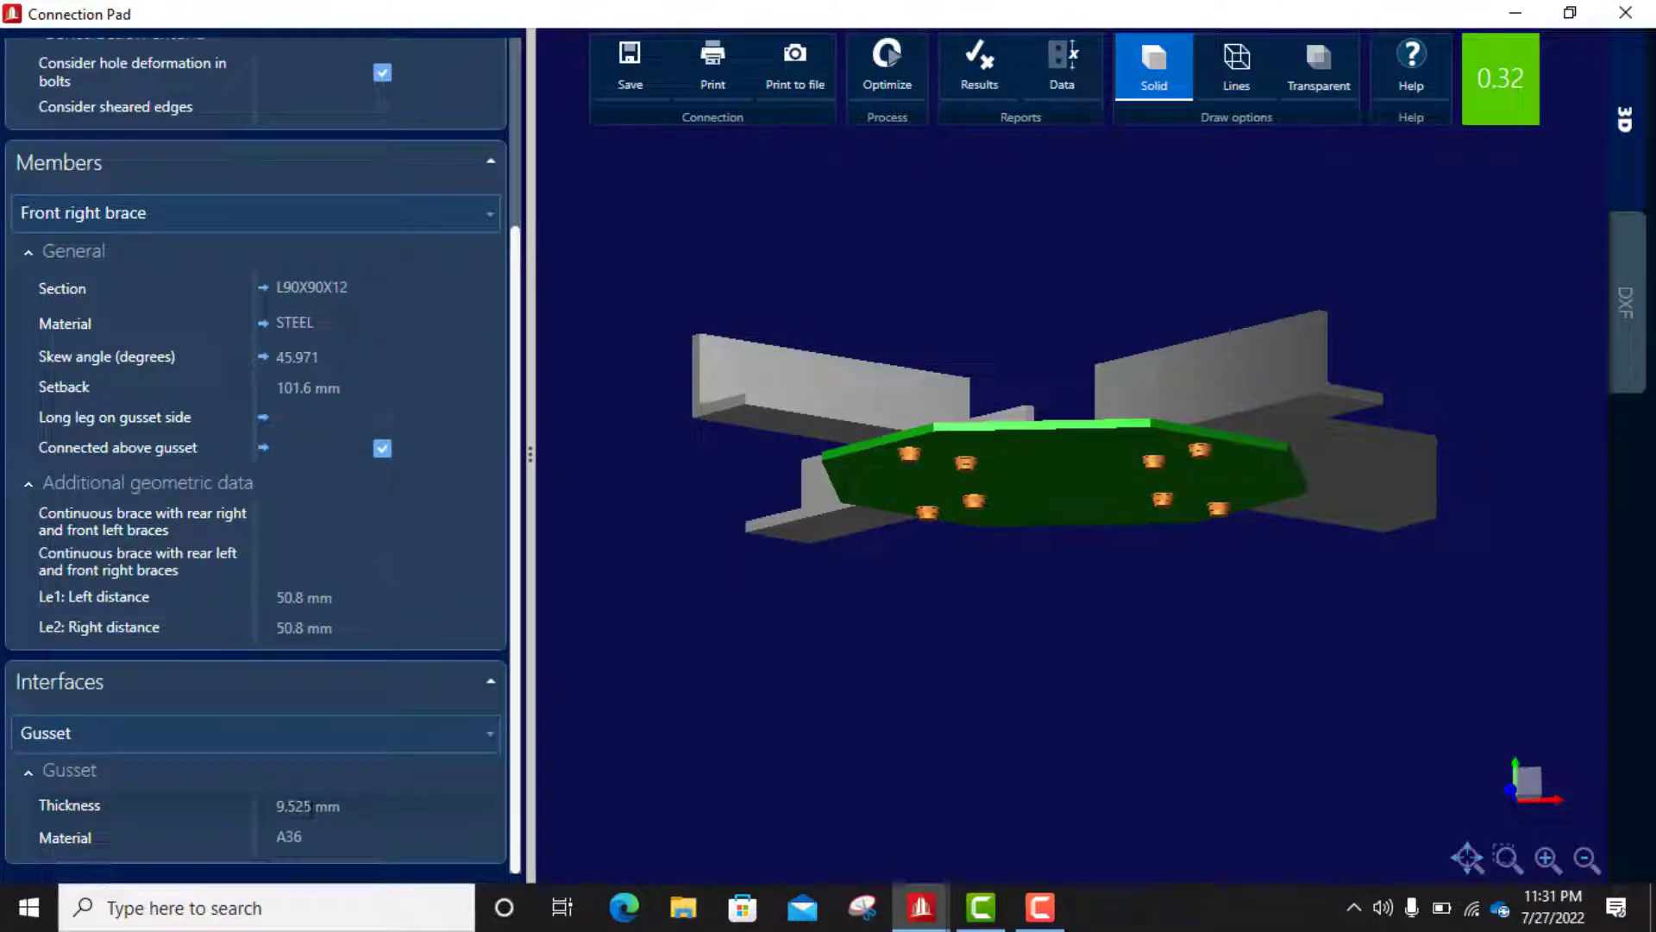
Step: Try gusset thicknesses of 10 mm, 6 mm and 8 mm in turn to compare the design ratio
left_click(353, 806)
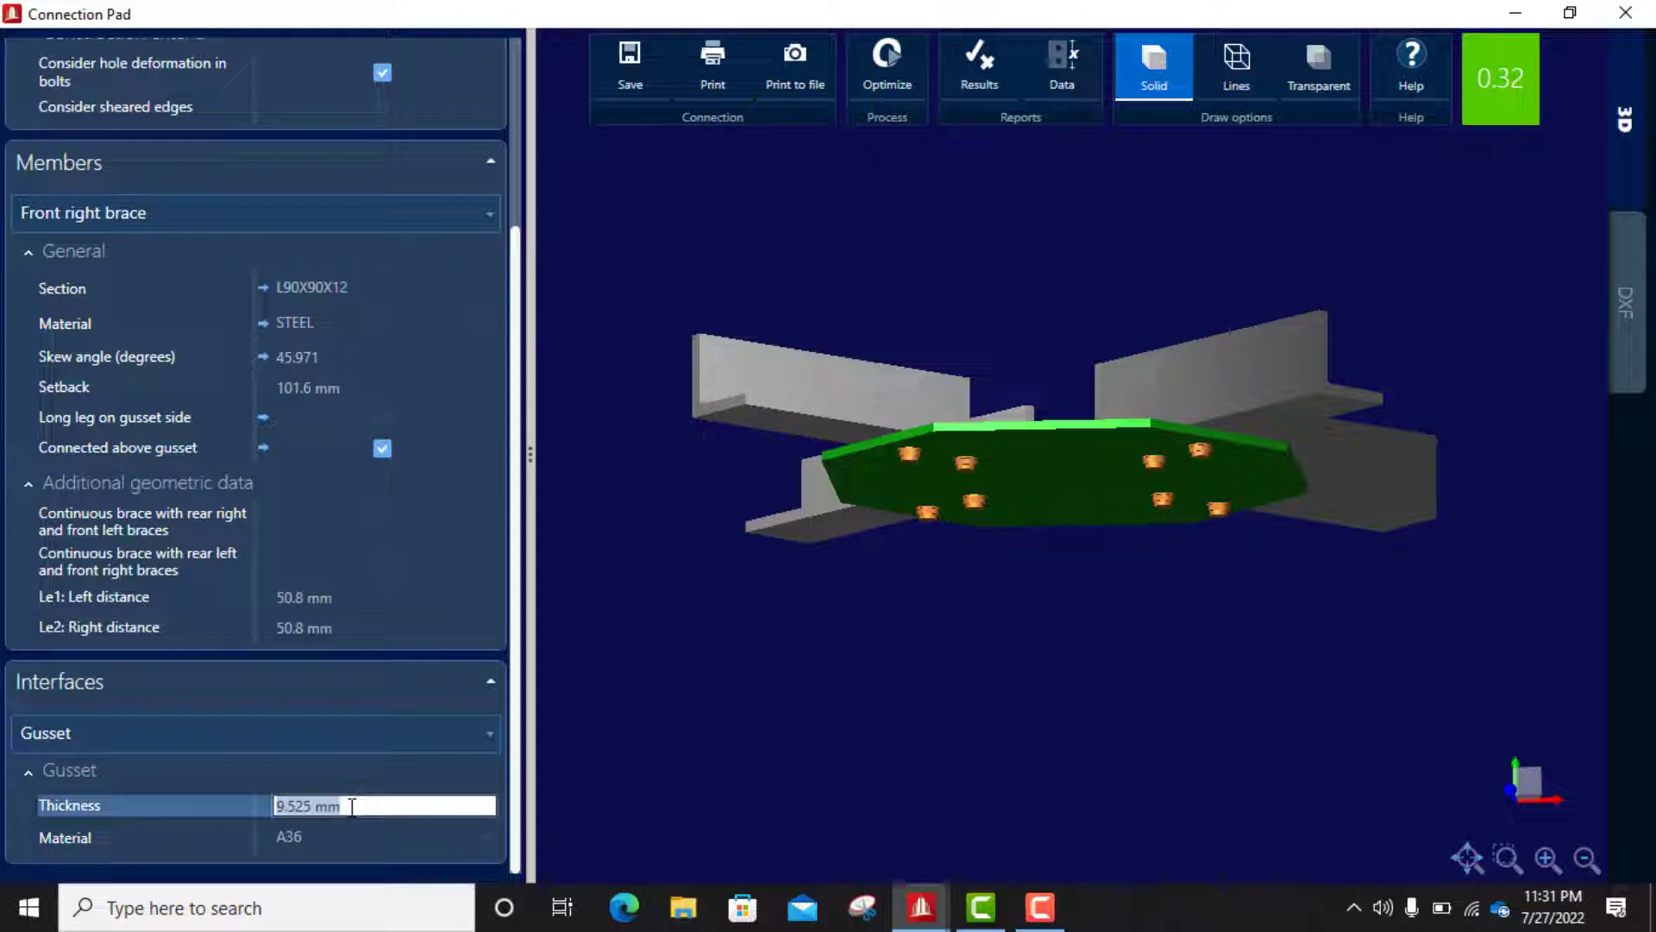
type("10")
key("Return")
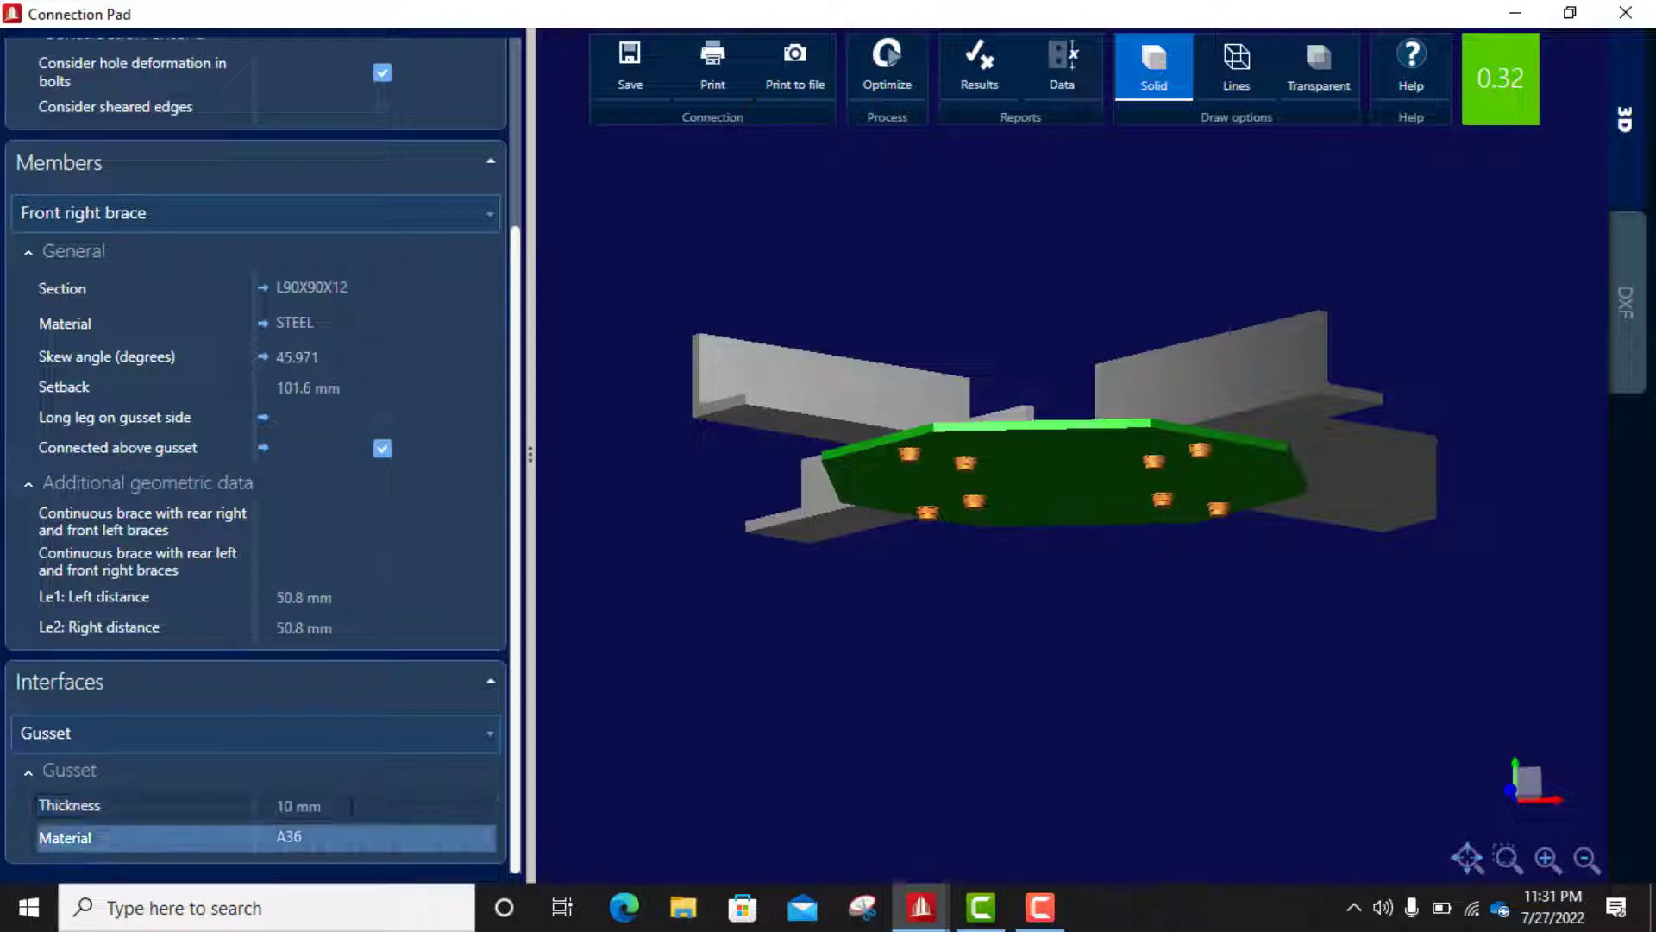
left_click(352, 808)
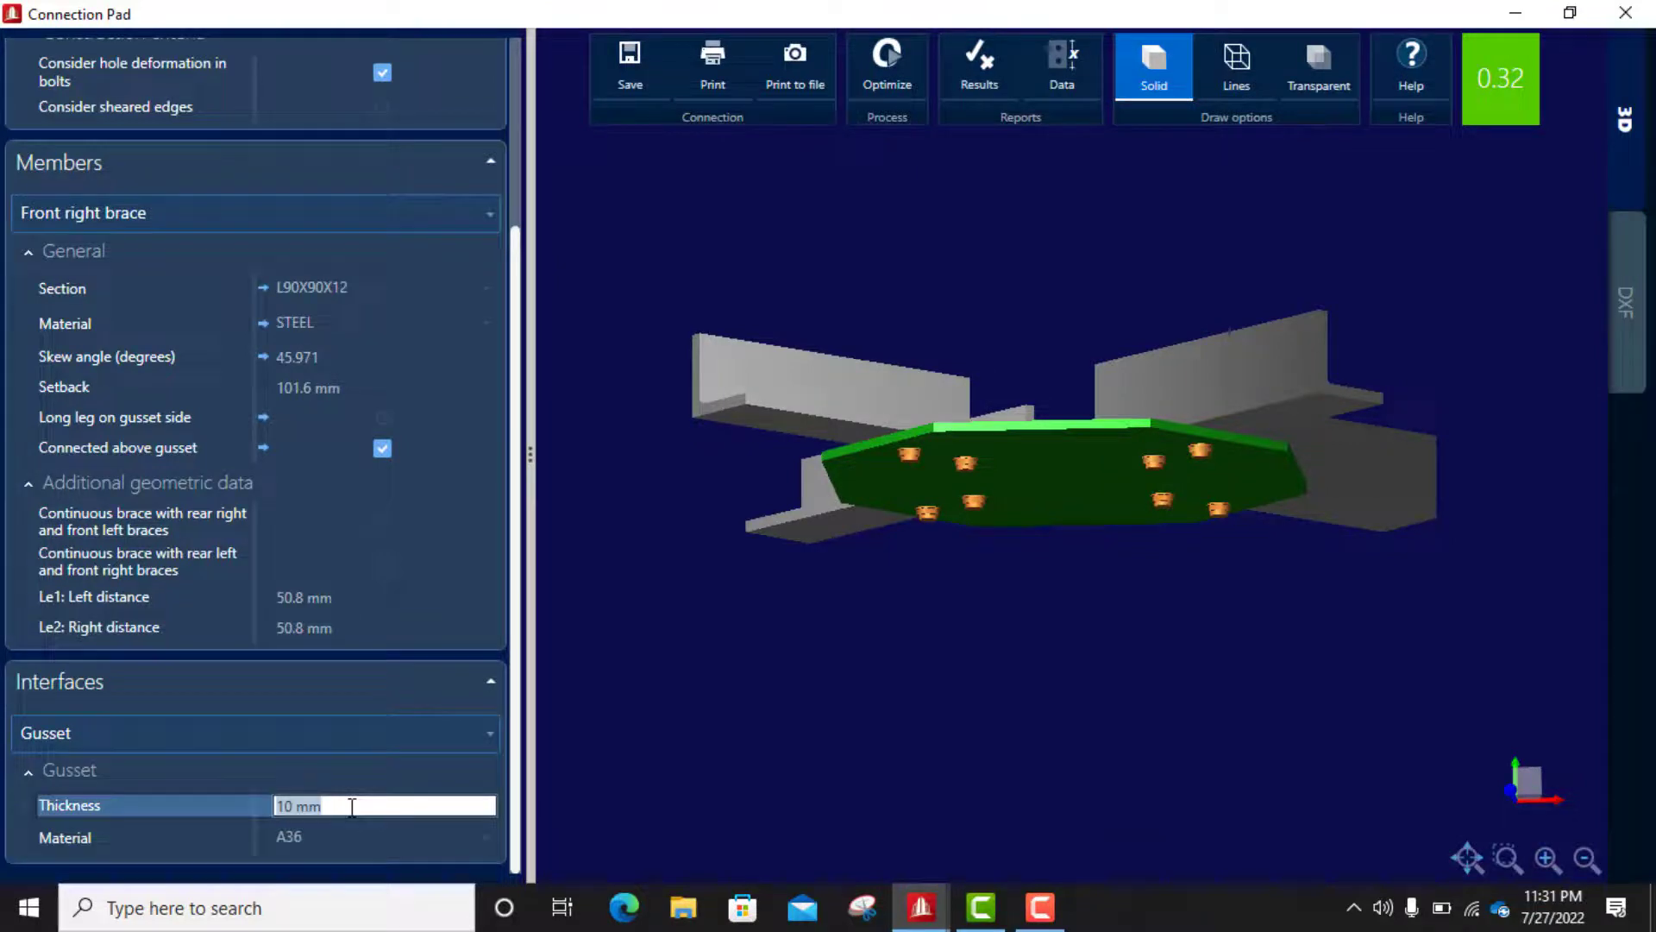
type("6")
key("Return")
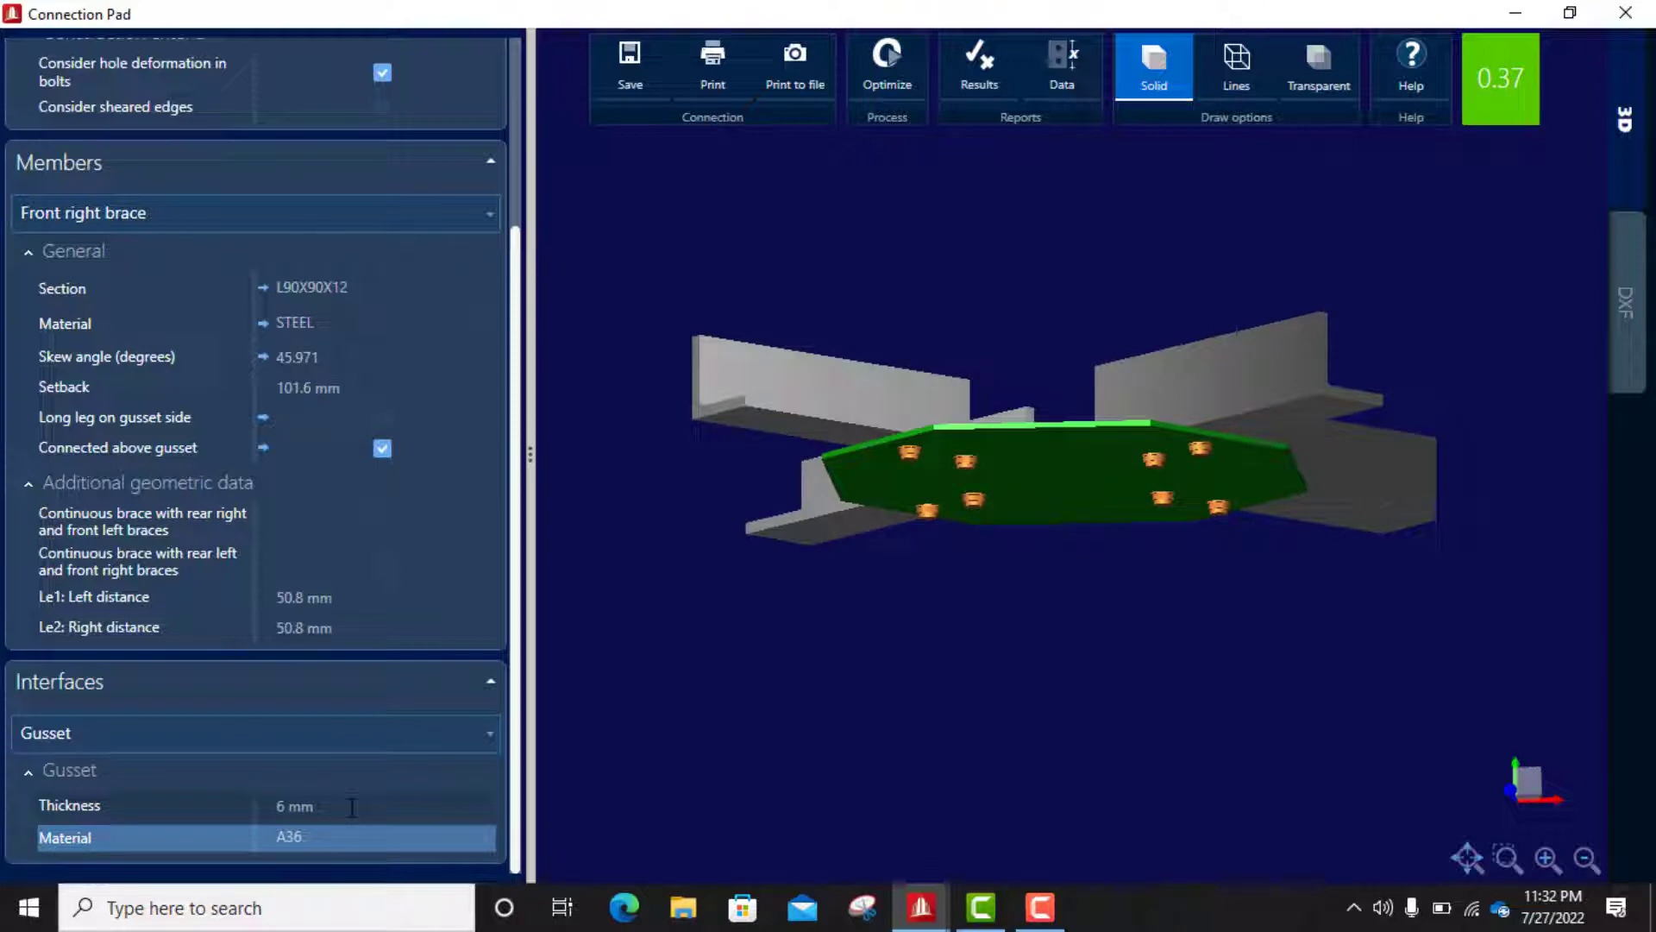
left_click(352, 807)
type("8")
key("Return")
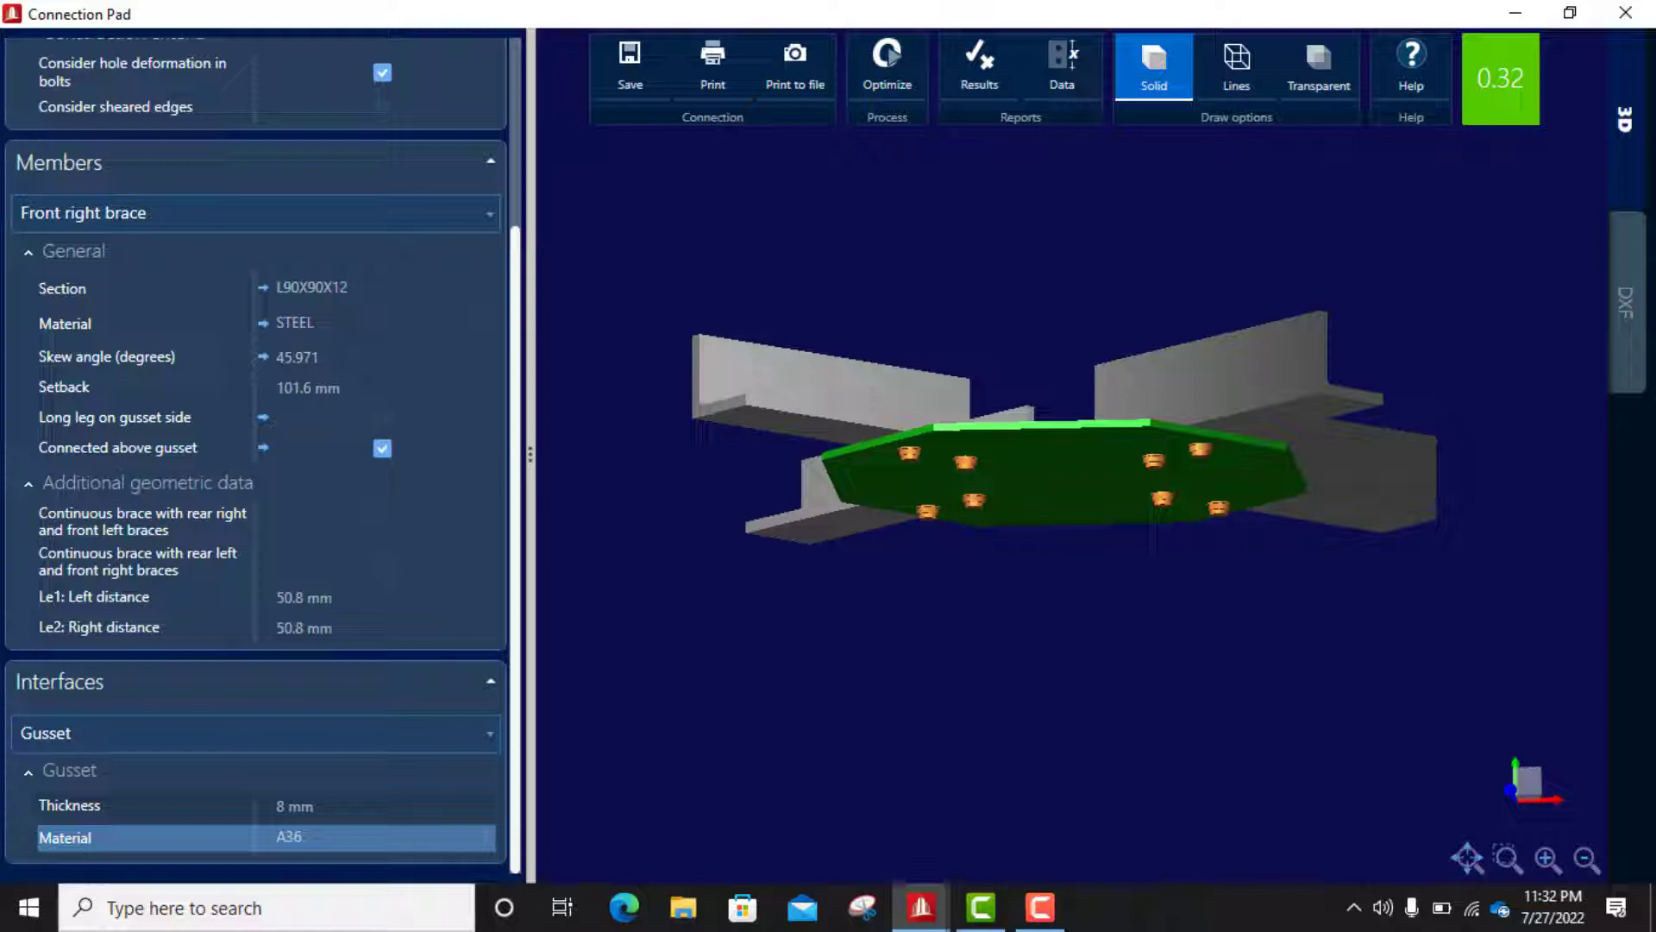
Step: Try thinner gusset thicknesses of 2 mm and 3 mm to test the connection's capacity
left_click(342, 802)
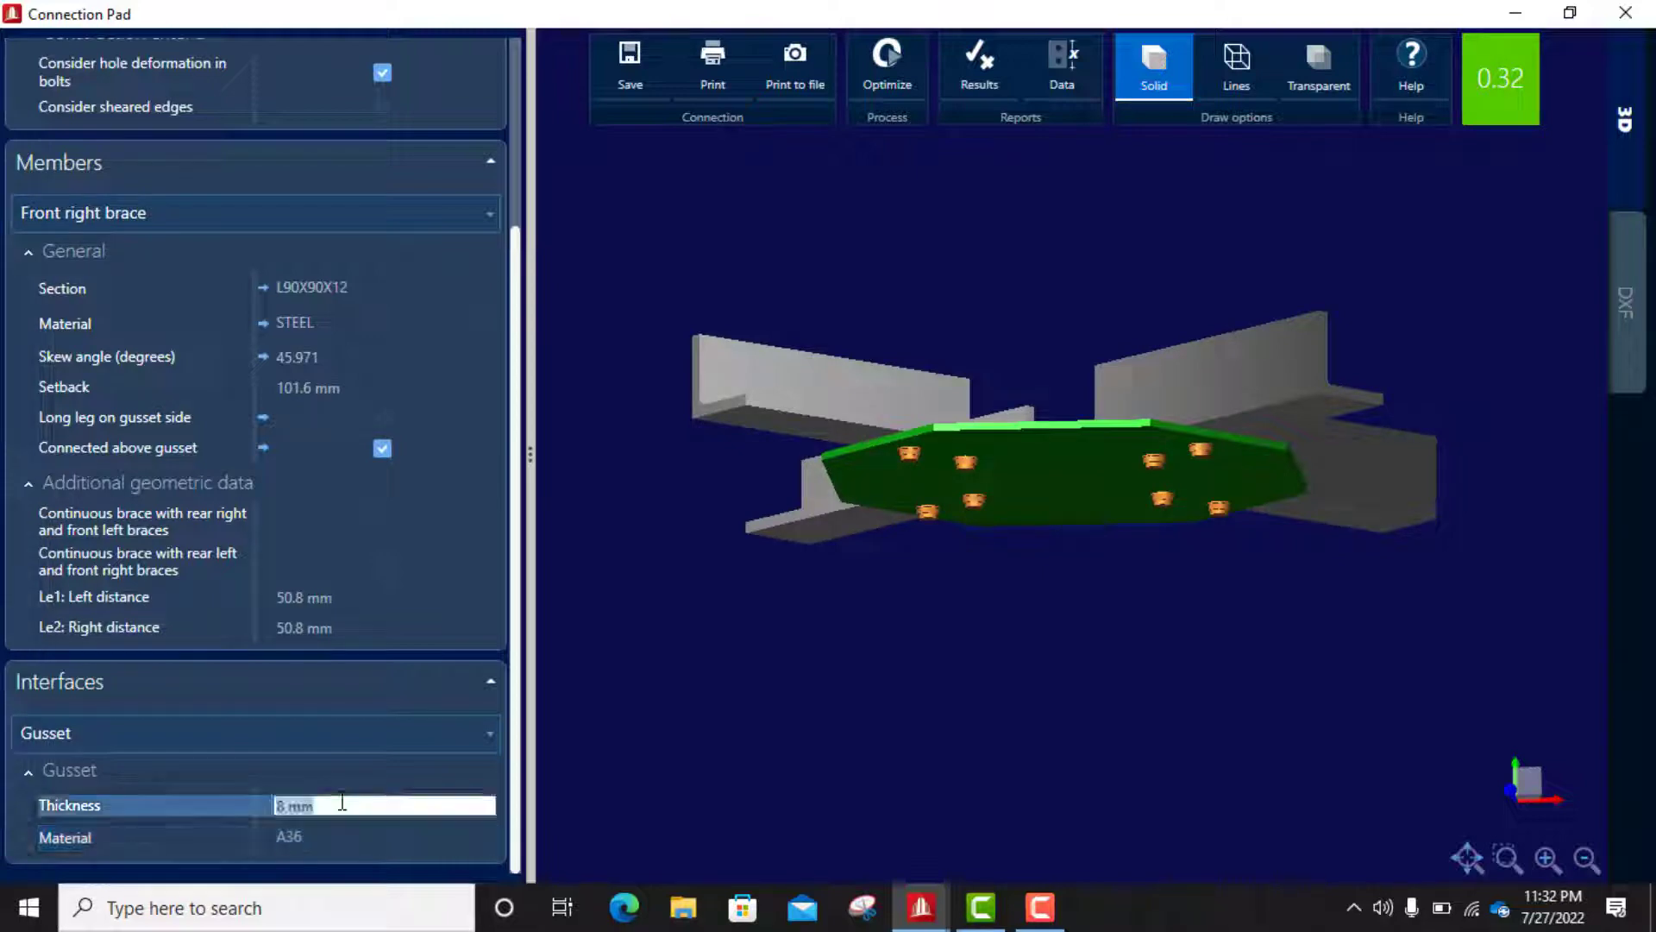
type("2")
key("Return")
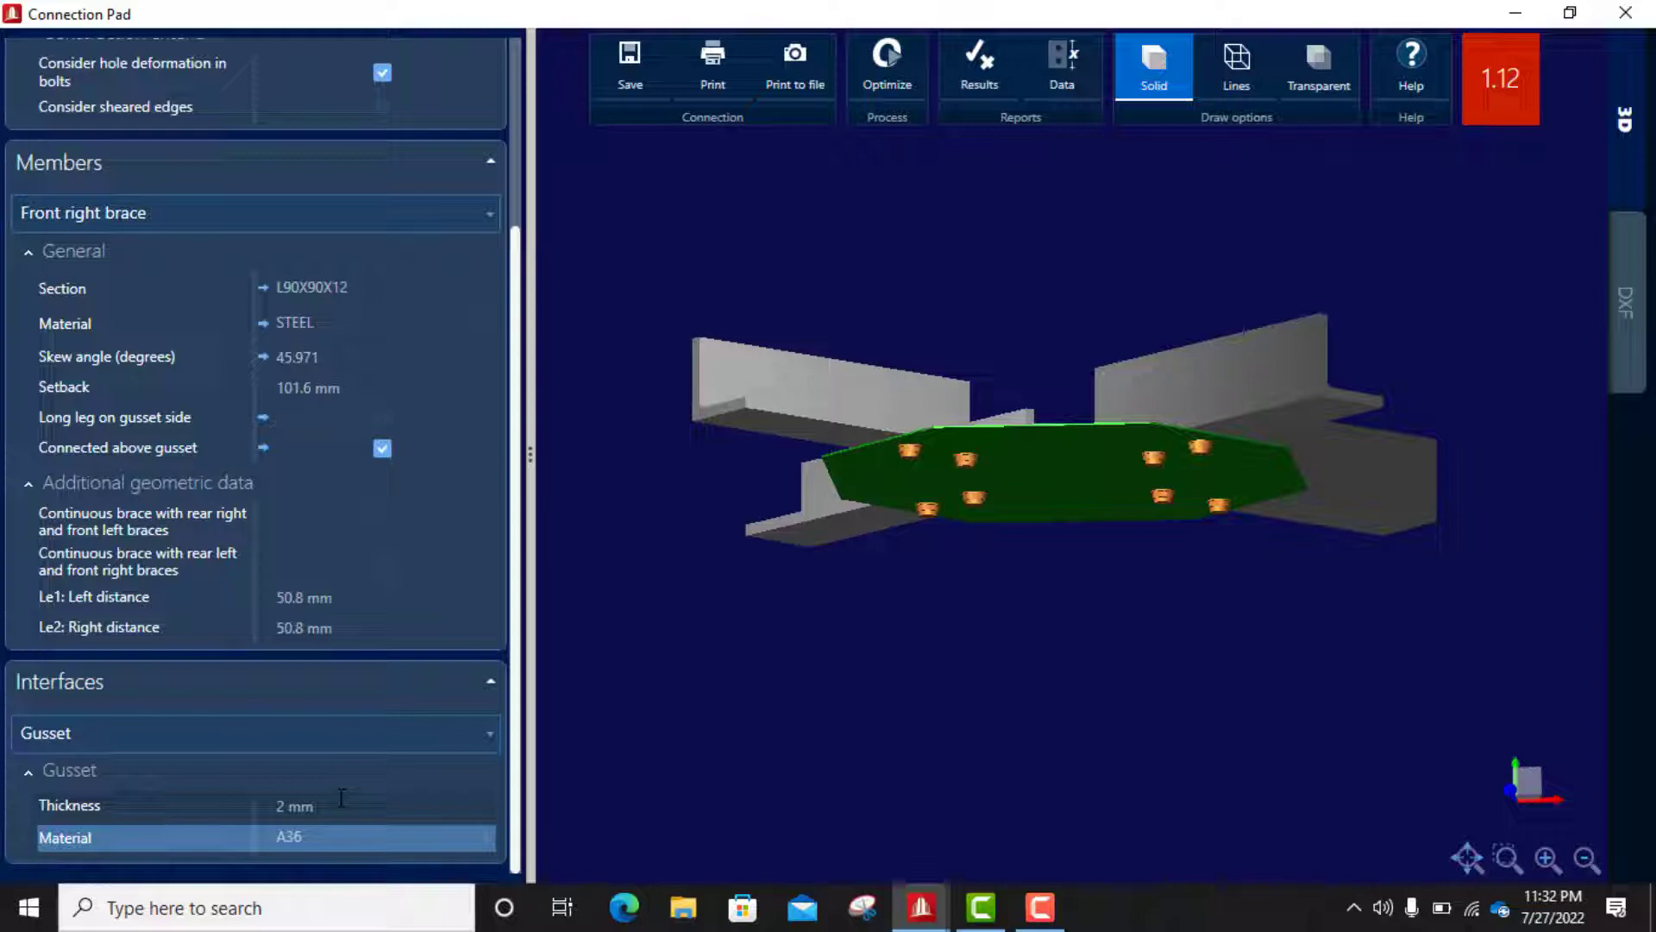
left_click(342, 804)
type("3")
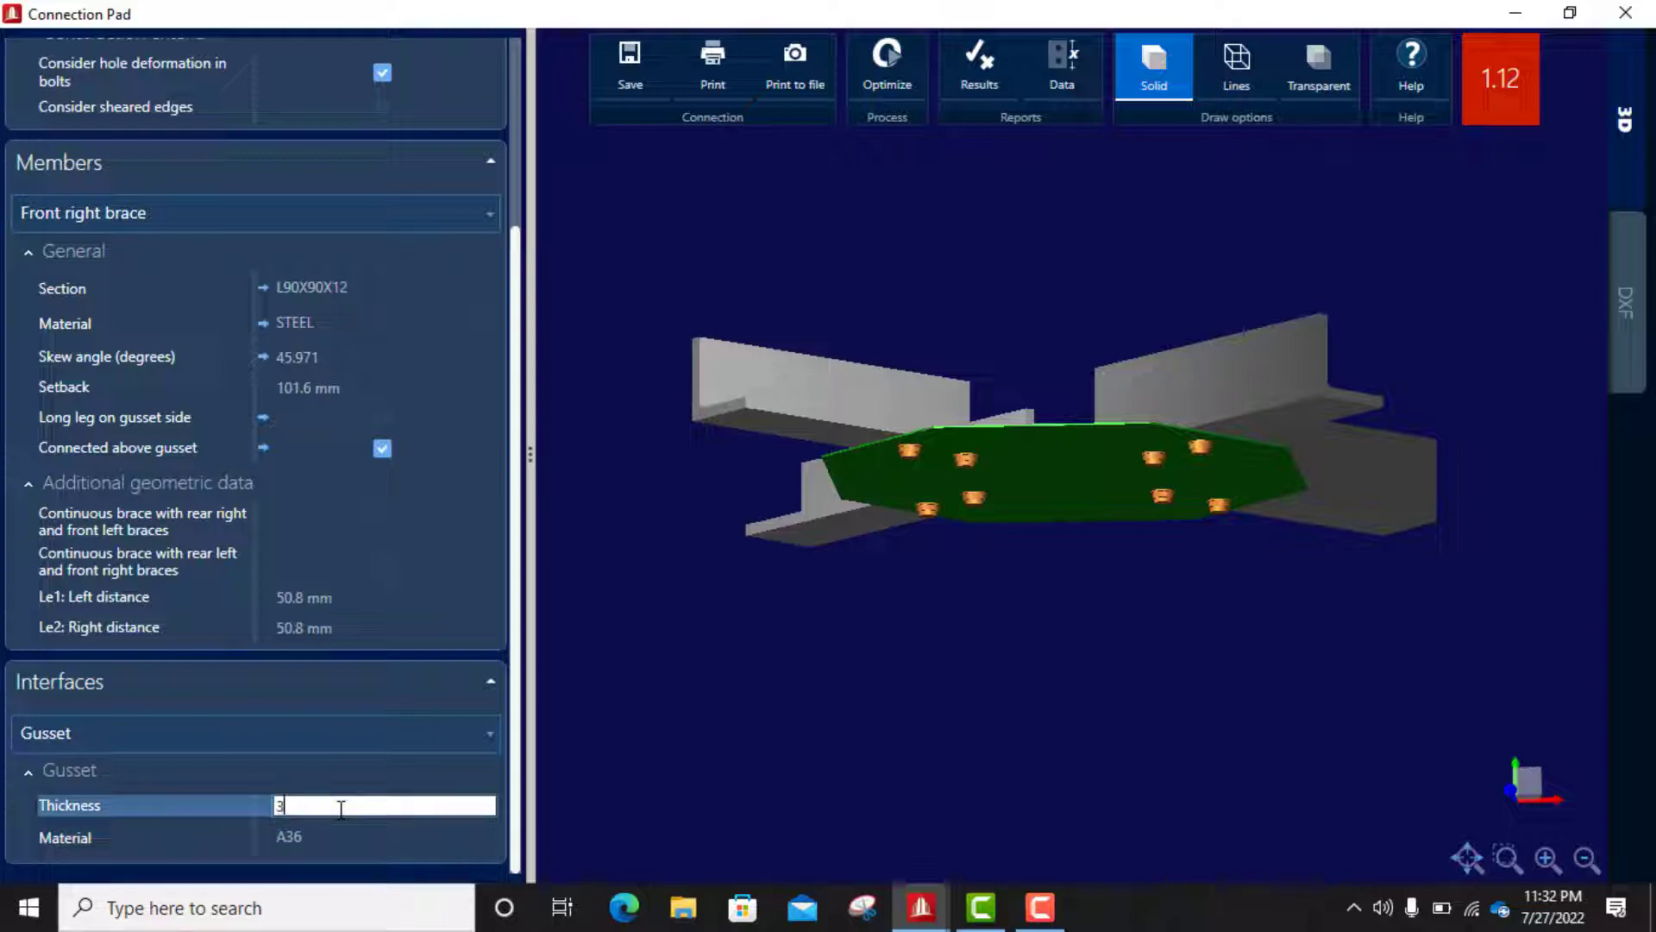
key("Tab")
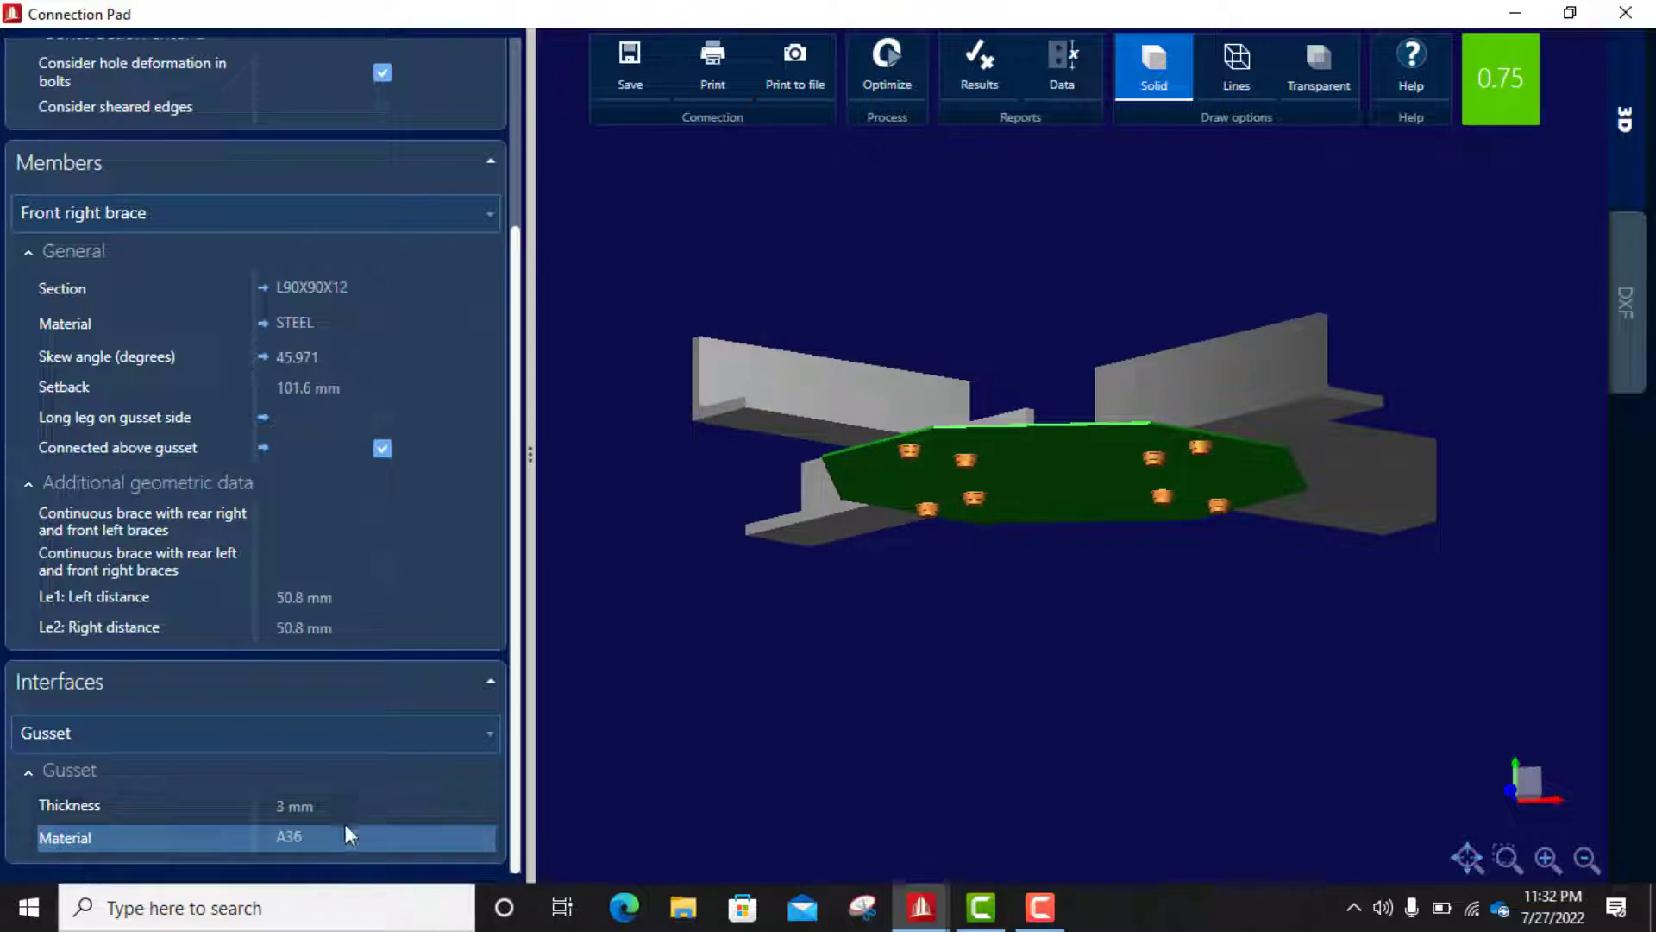
Step: Set the gusset plate thickness to 6 mm
left_click(353, 804)
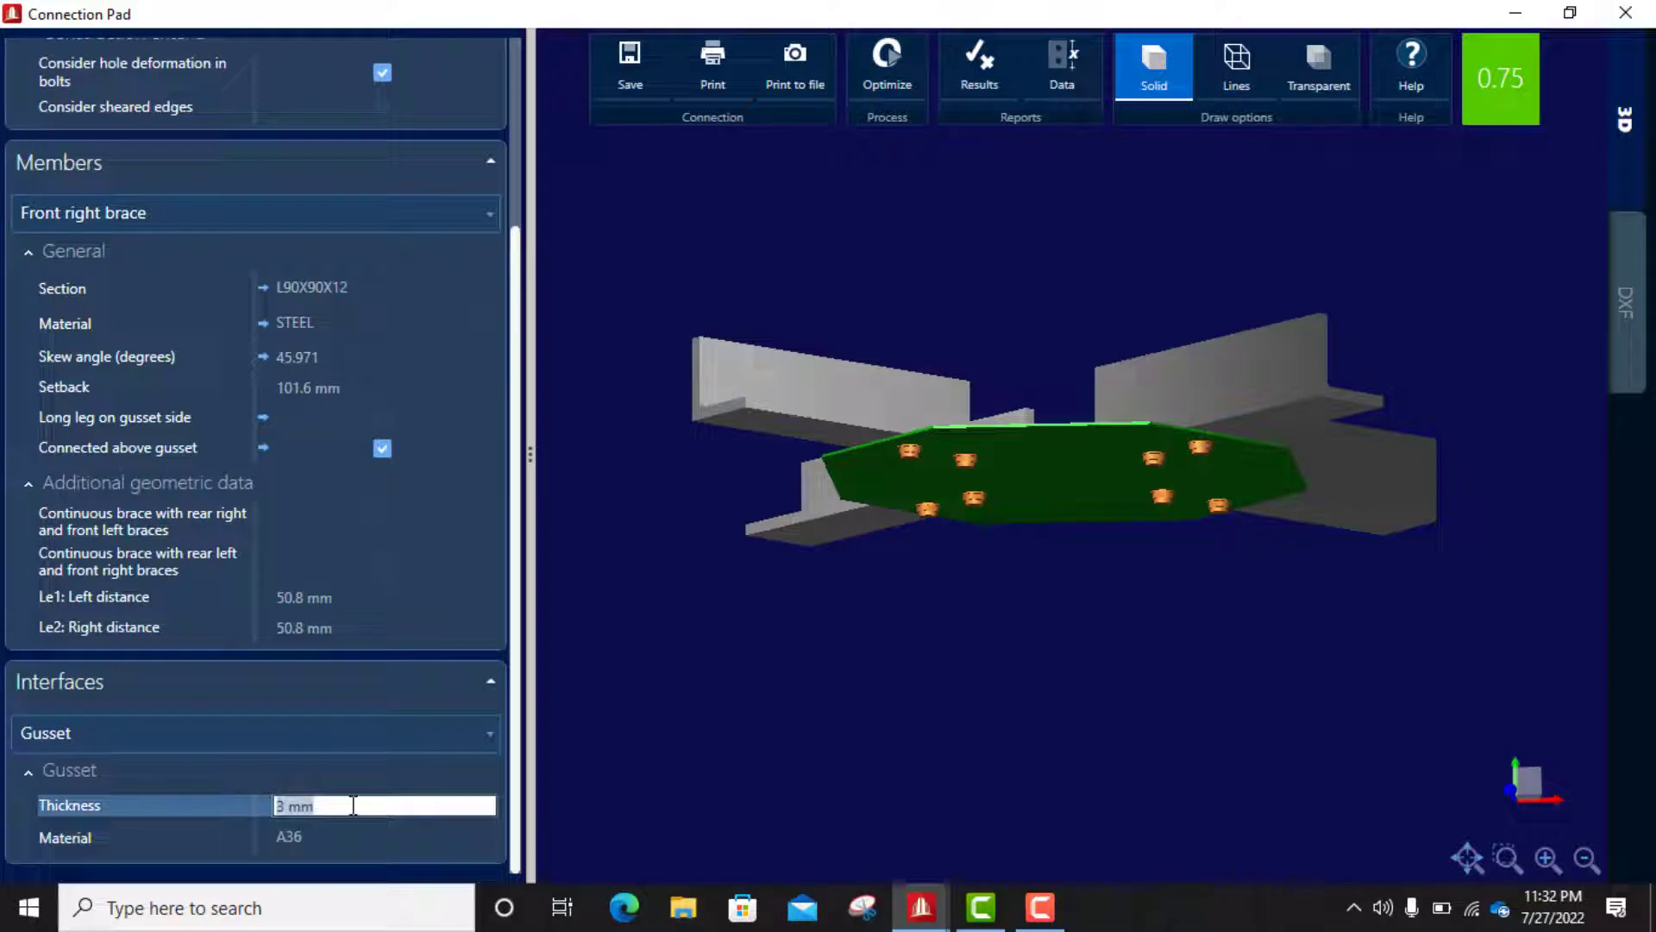
type("6")
key("Tab")
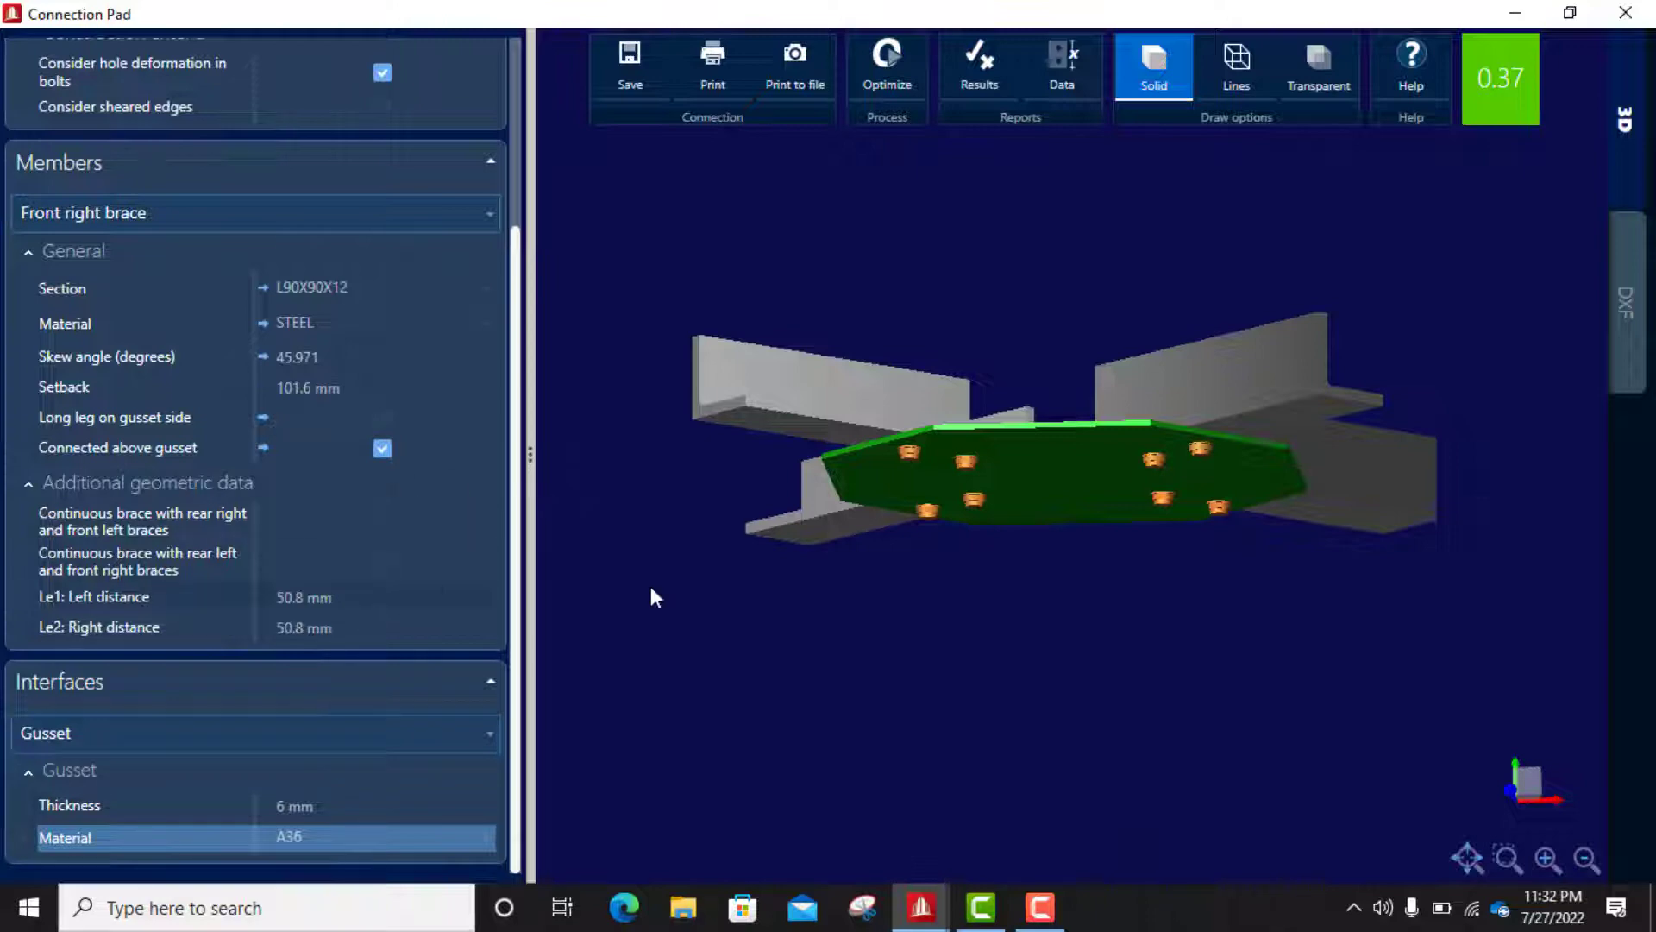
Step: Try 30 mm for both the Le2 right distance and the Le1 left distance of the front right brace
mouse_move(1105, 415)
left_mouse_down()
mouse_move(1084, 555)
mouse_move(1104, 427)
left_mouse_up()
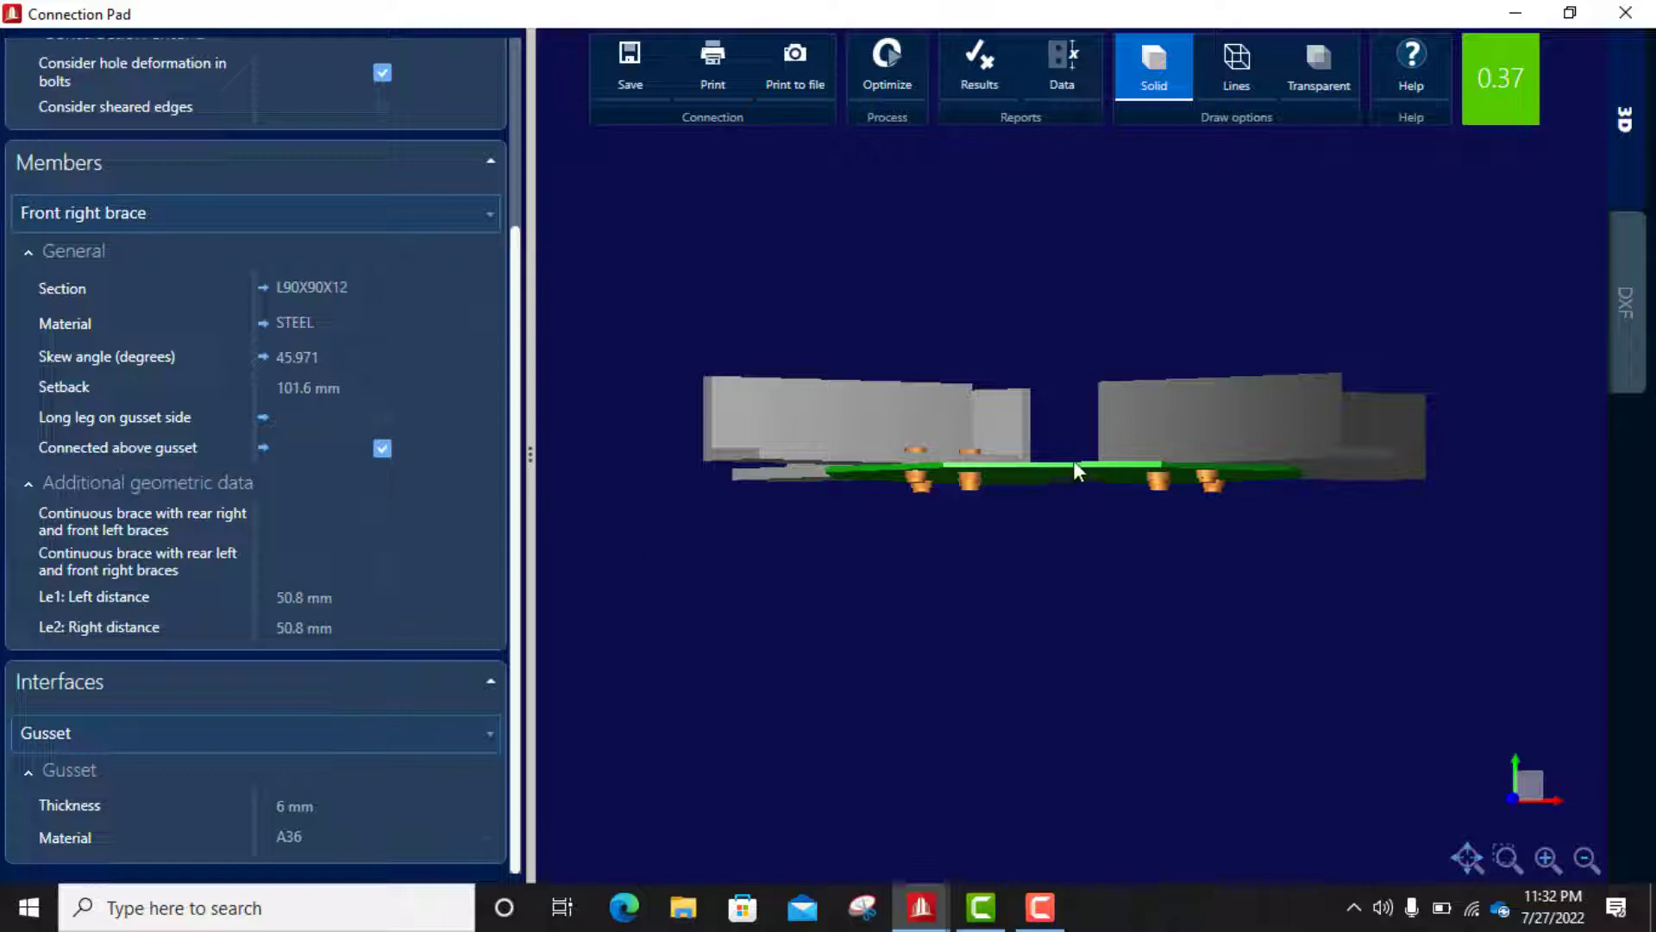
left_click_drag(1066, 469, 1038, 562)
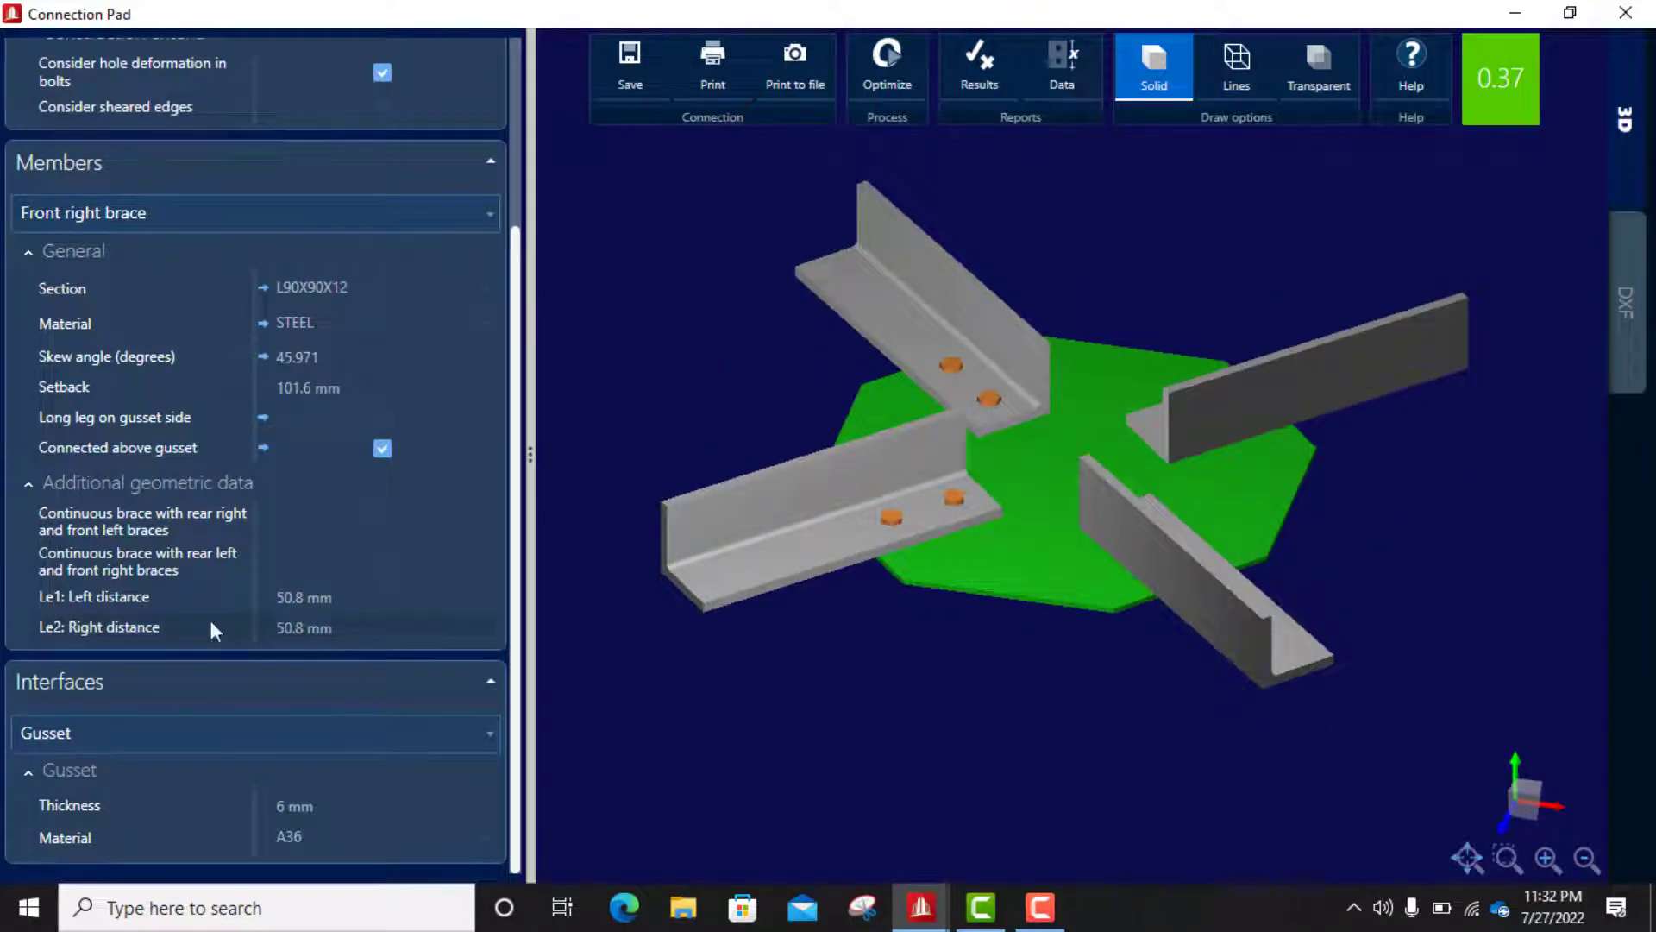
left_click(342, 630)
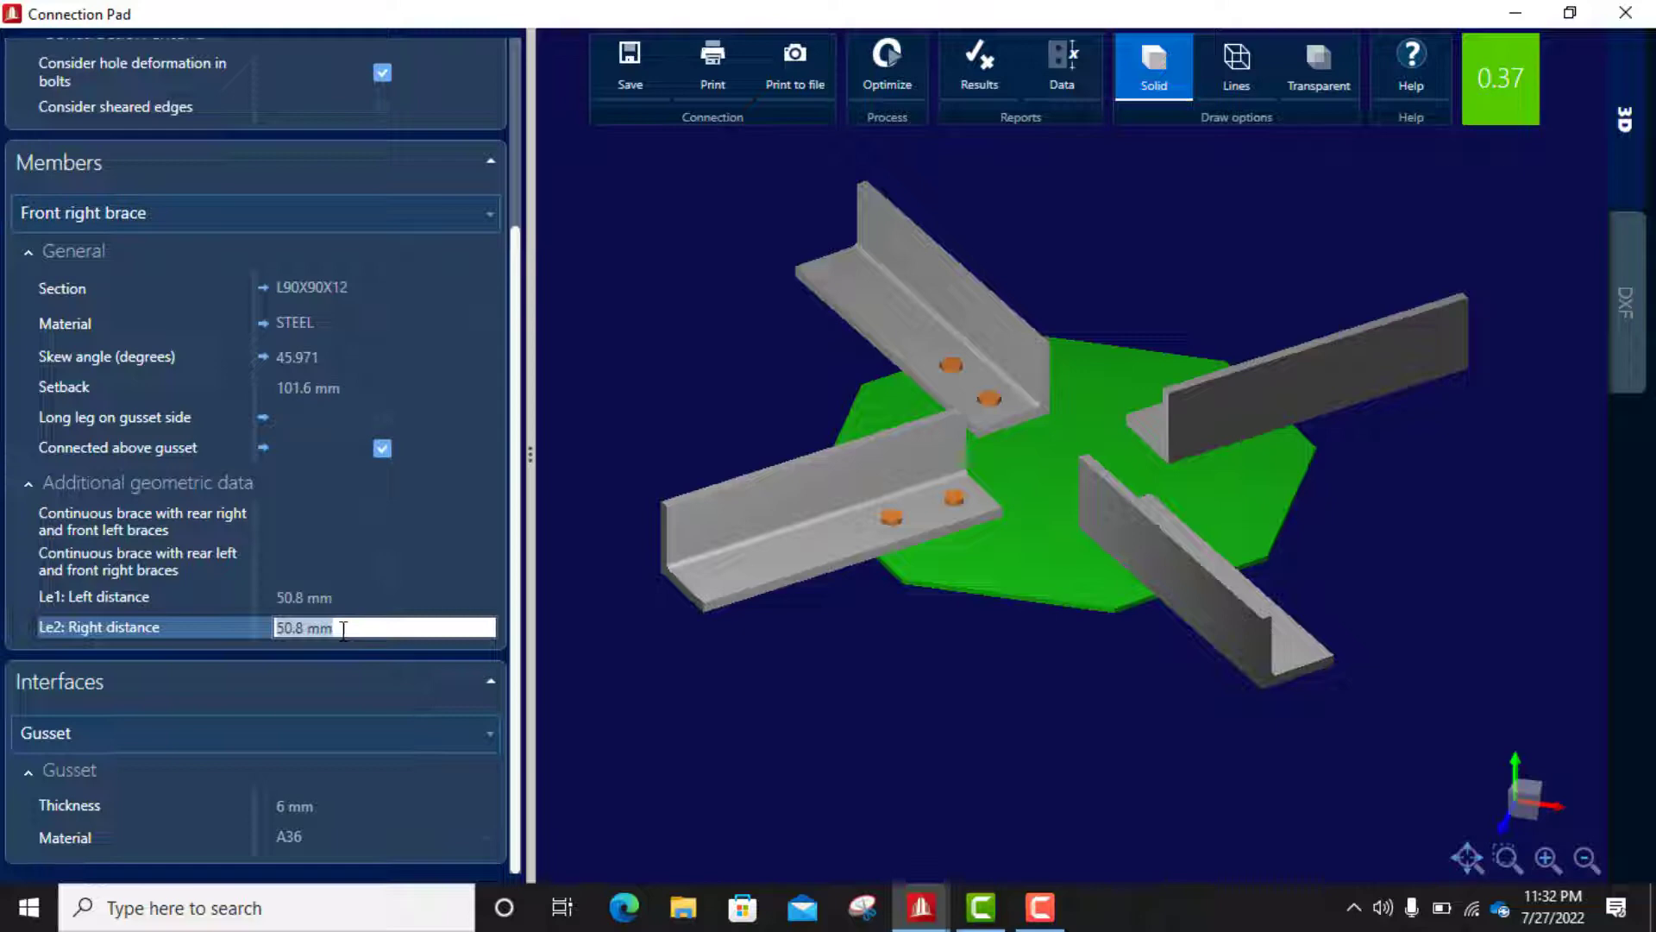
type("30")
key("Return")
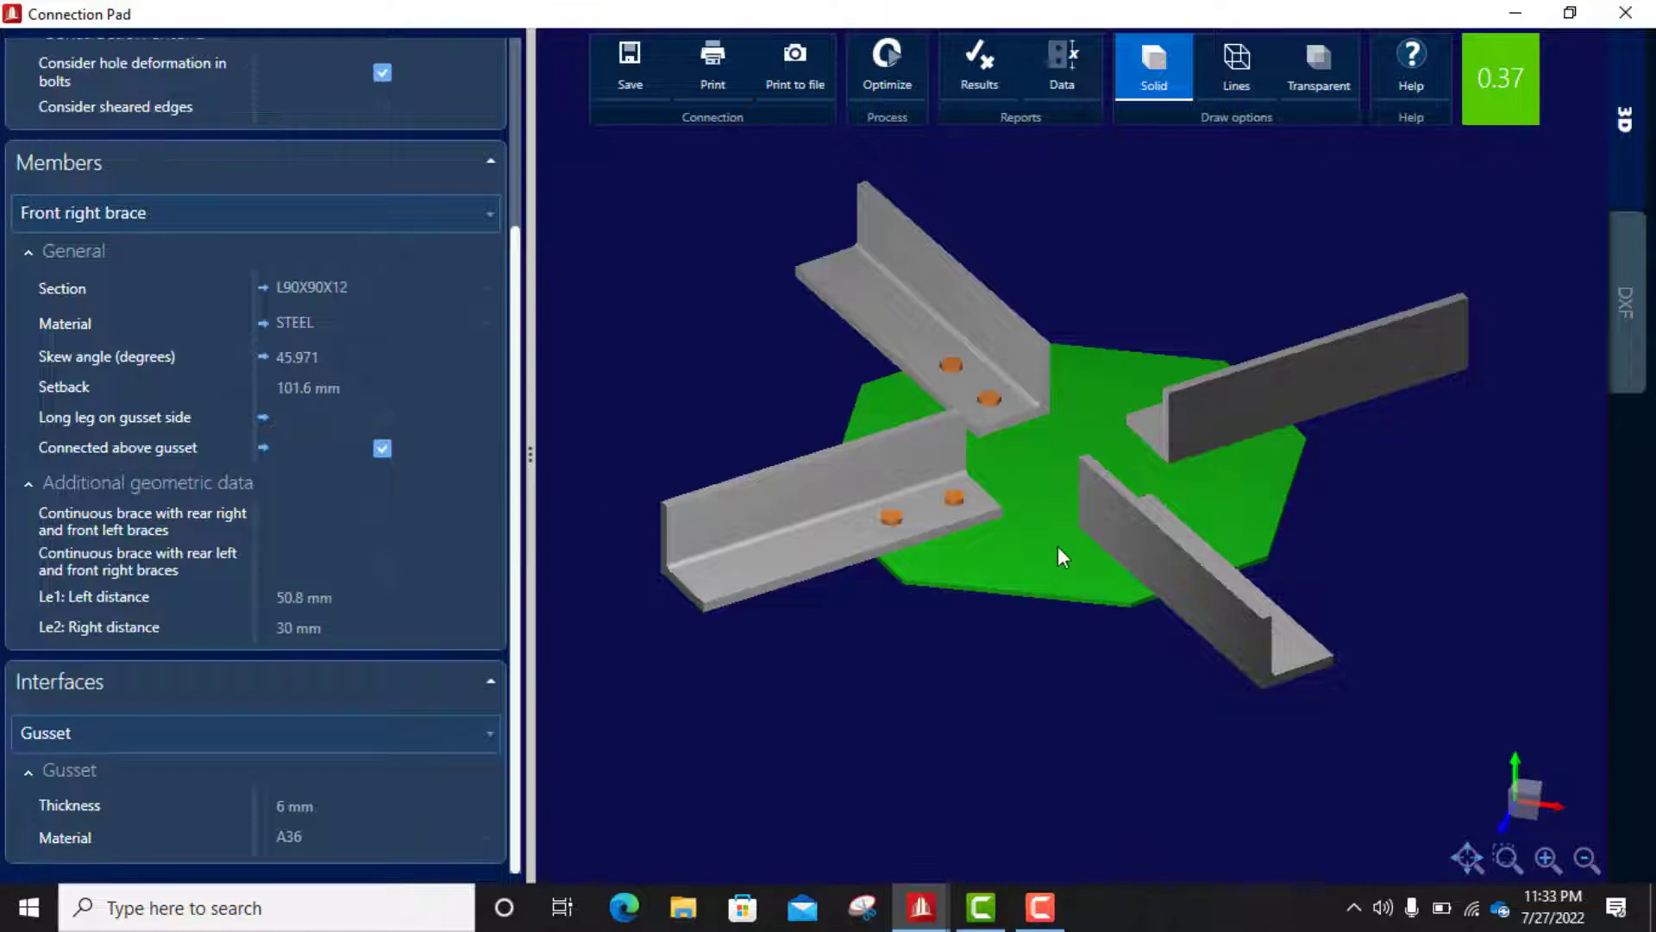
middle_click_drag(1059, 549, 1075, 296)
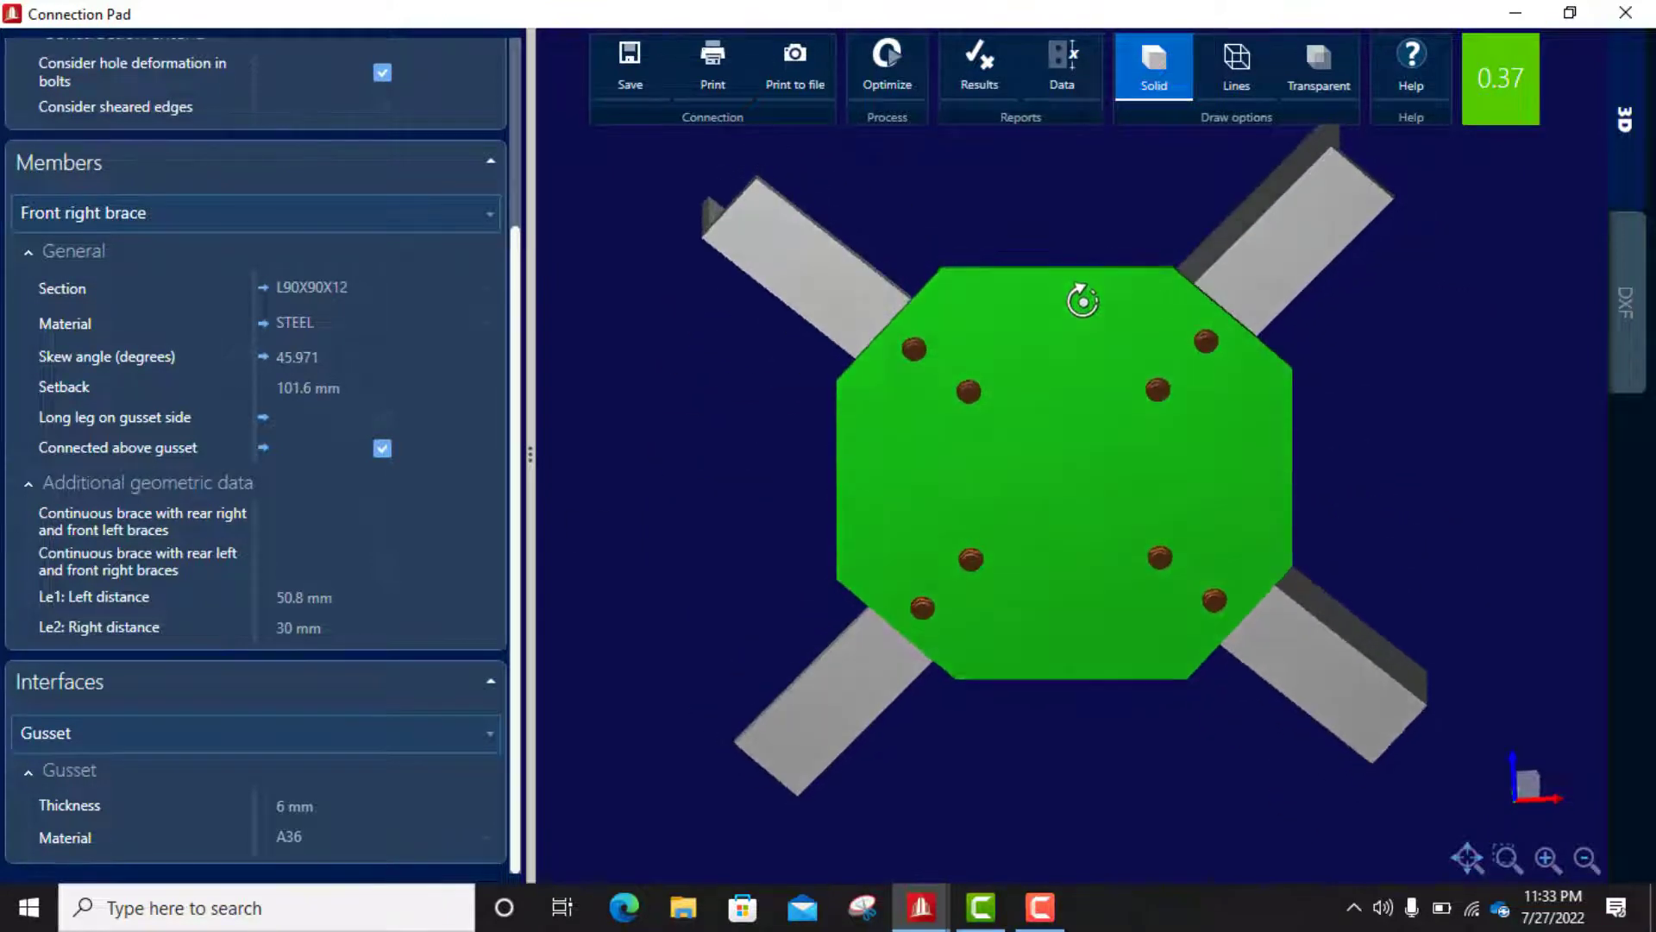
left_click(352, 599)
type("30")
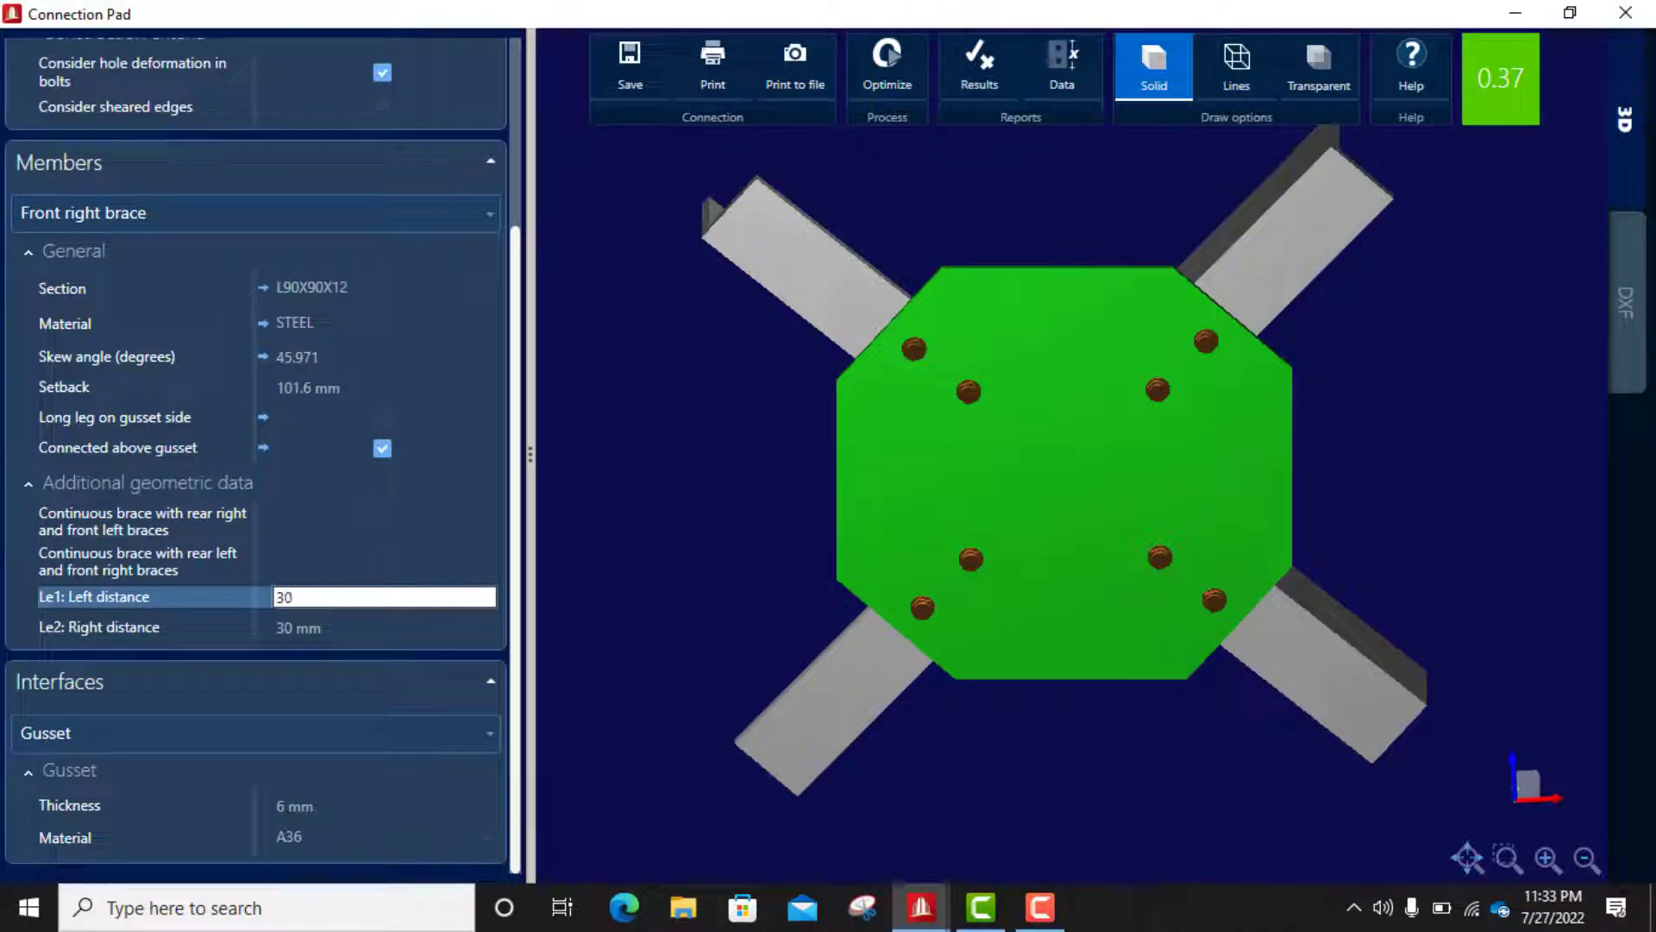
key("Tab")
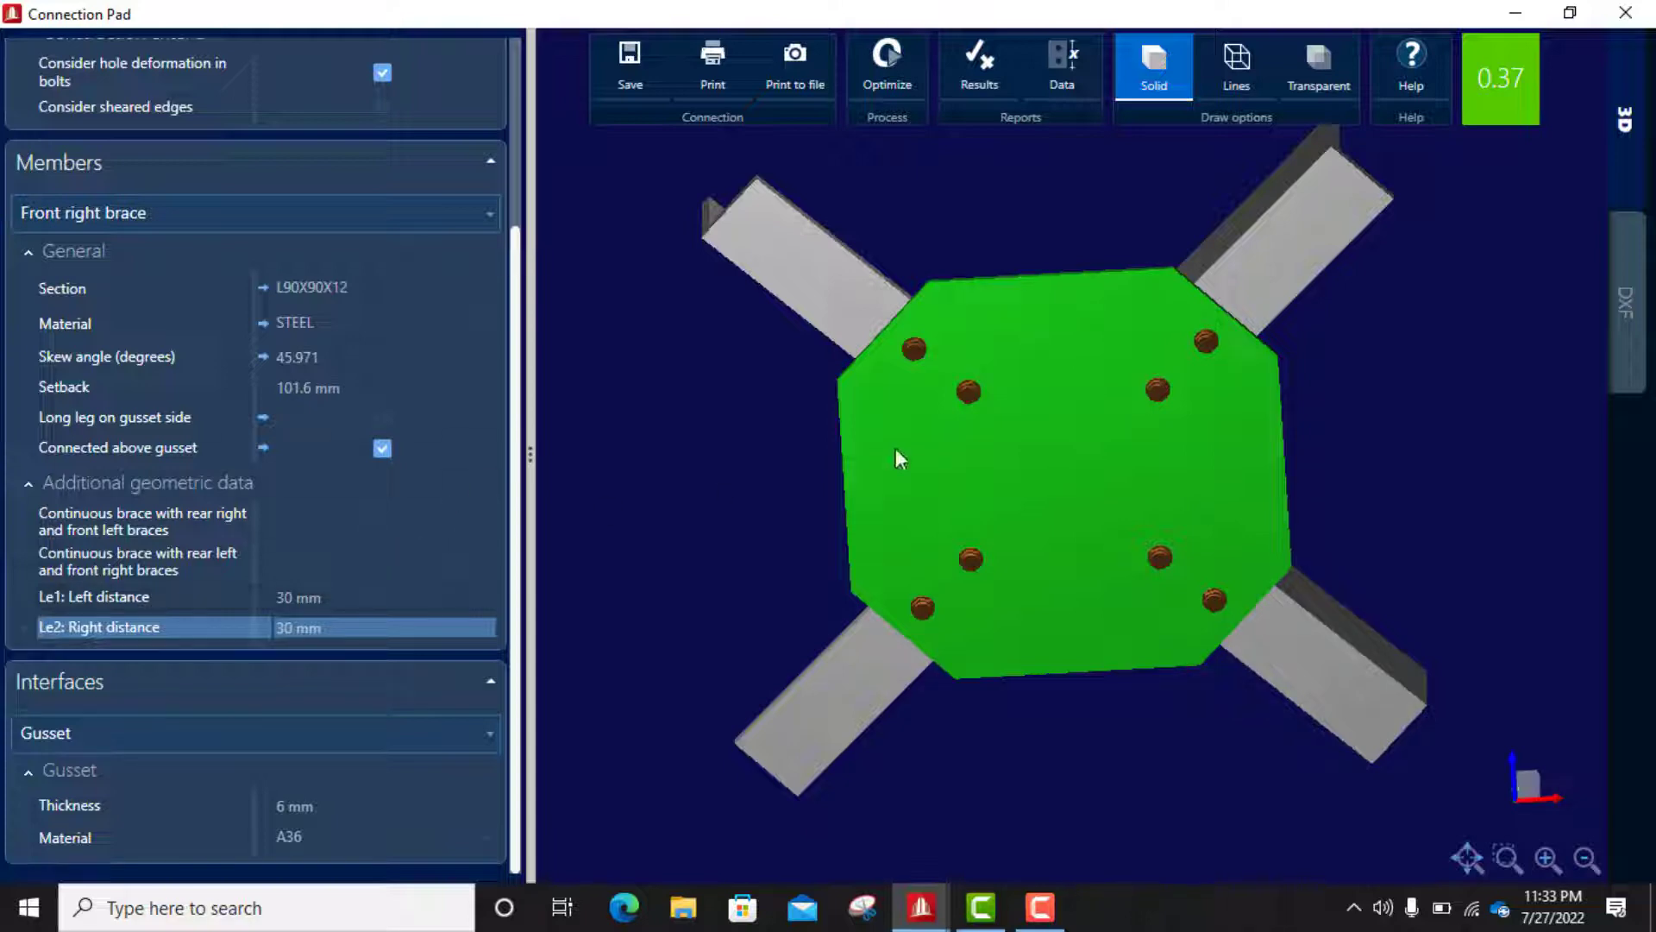
Step: Try a Le1 left distance of 20 mm for the front right brace and inspect the gusset outline
left_click_drag(1016, 437, 898, 525)
left_click(347, 598)
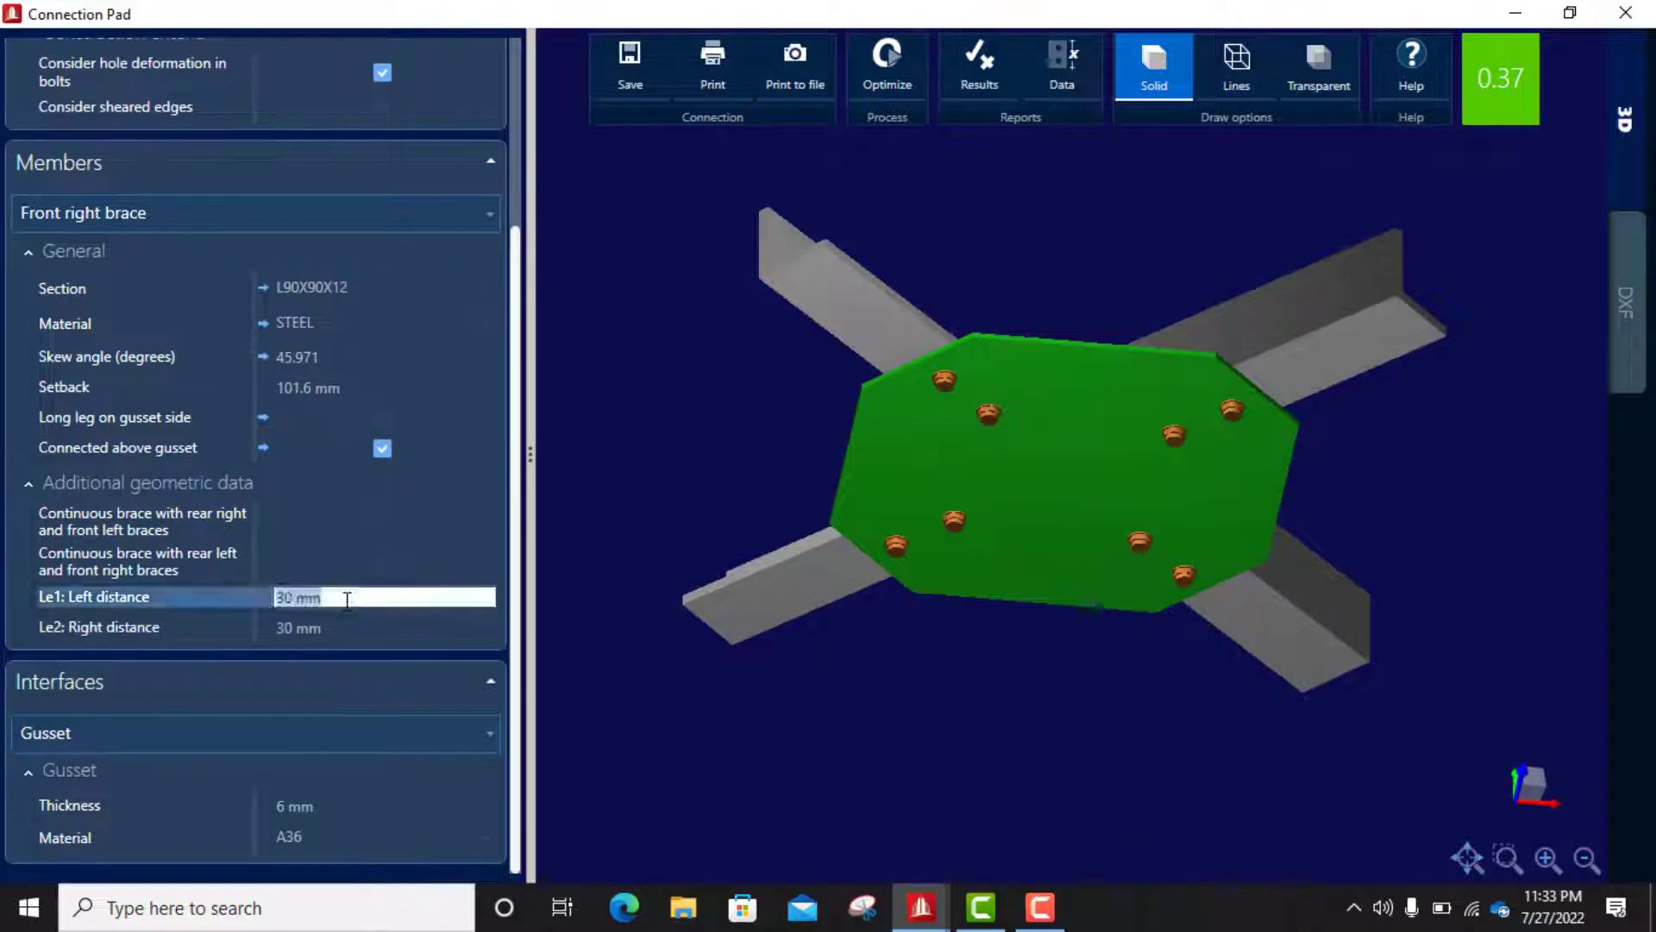
type("20")
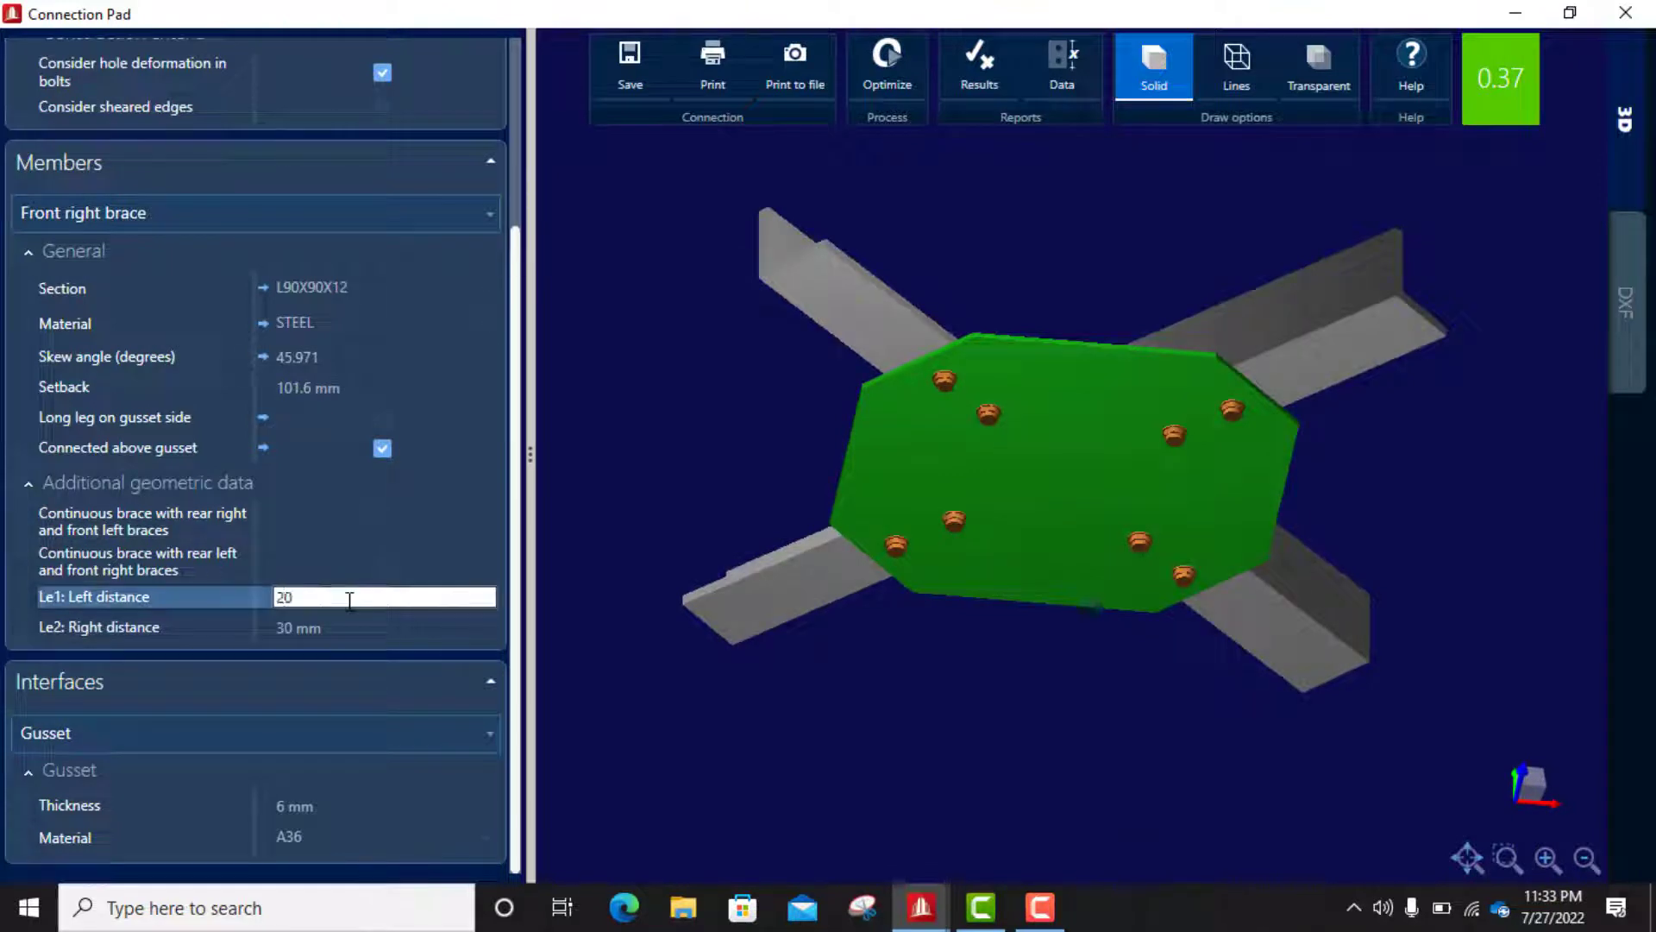
left_click_drag(1111, 454, 1098, 373)
Step: Set the front right brace's Le1 left distance and Le2 right distance to 10 mm and inspect the gusset shape
left_click(341, 597)
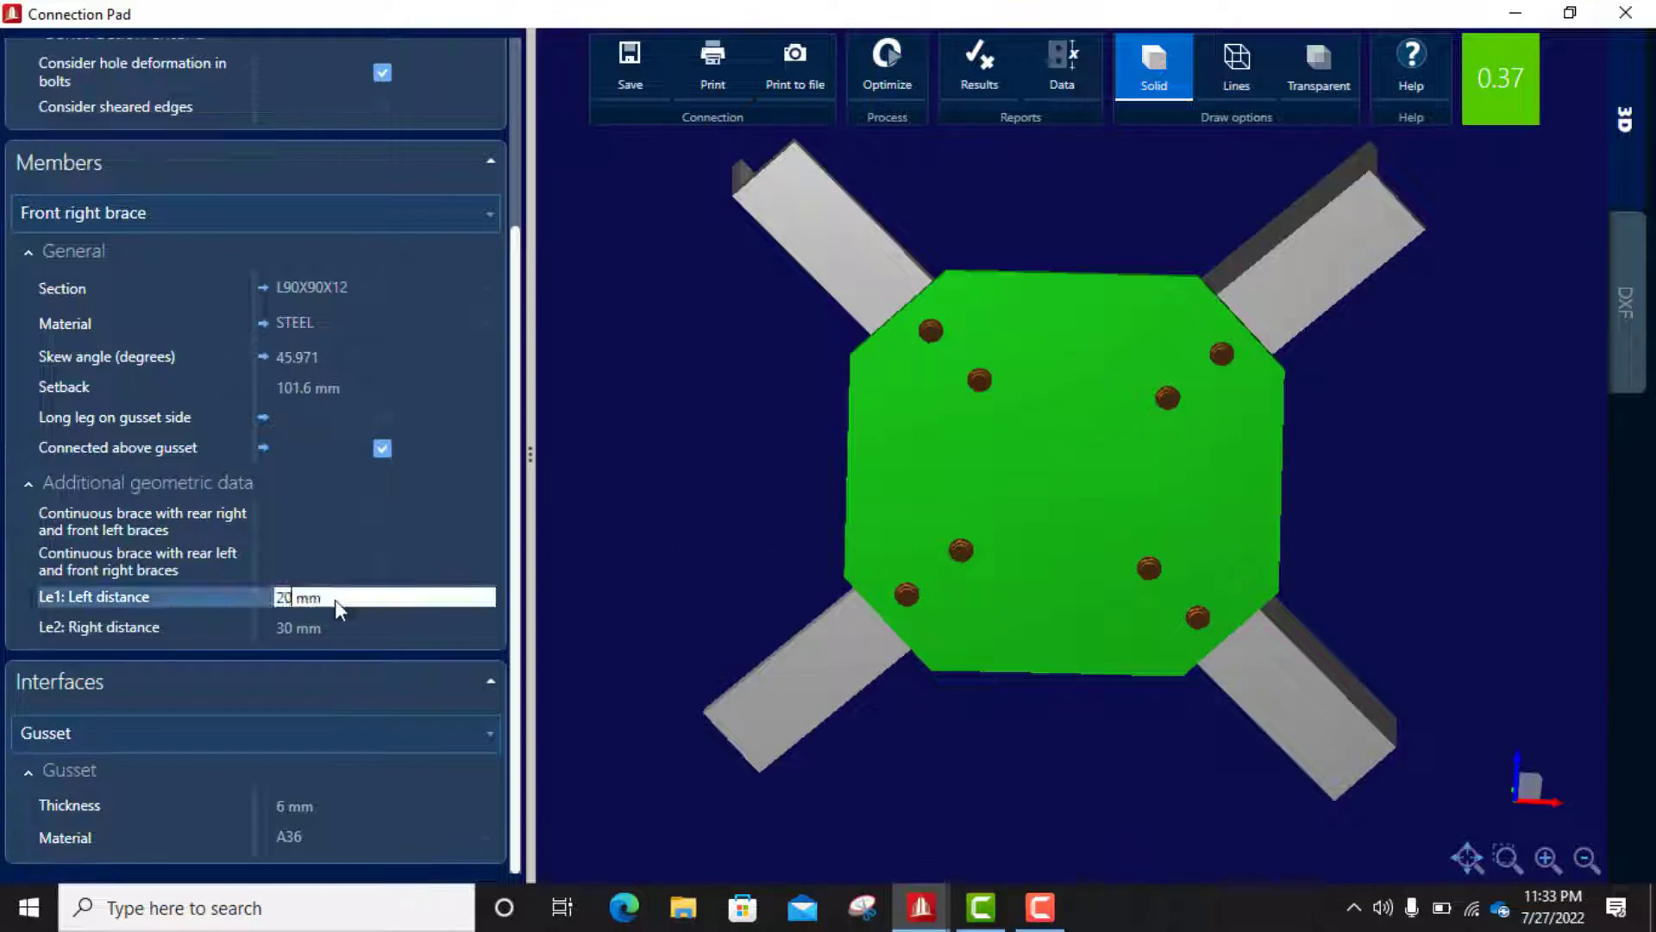
type("10")
key("Tab")
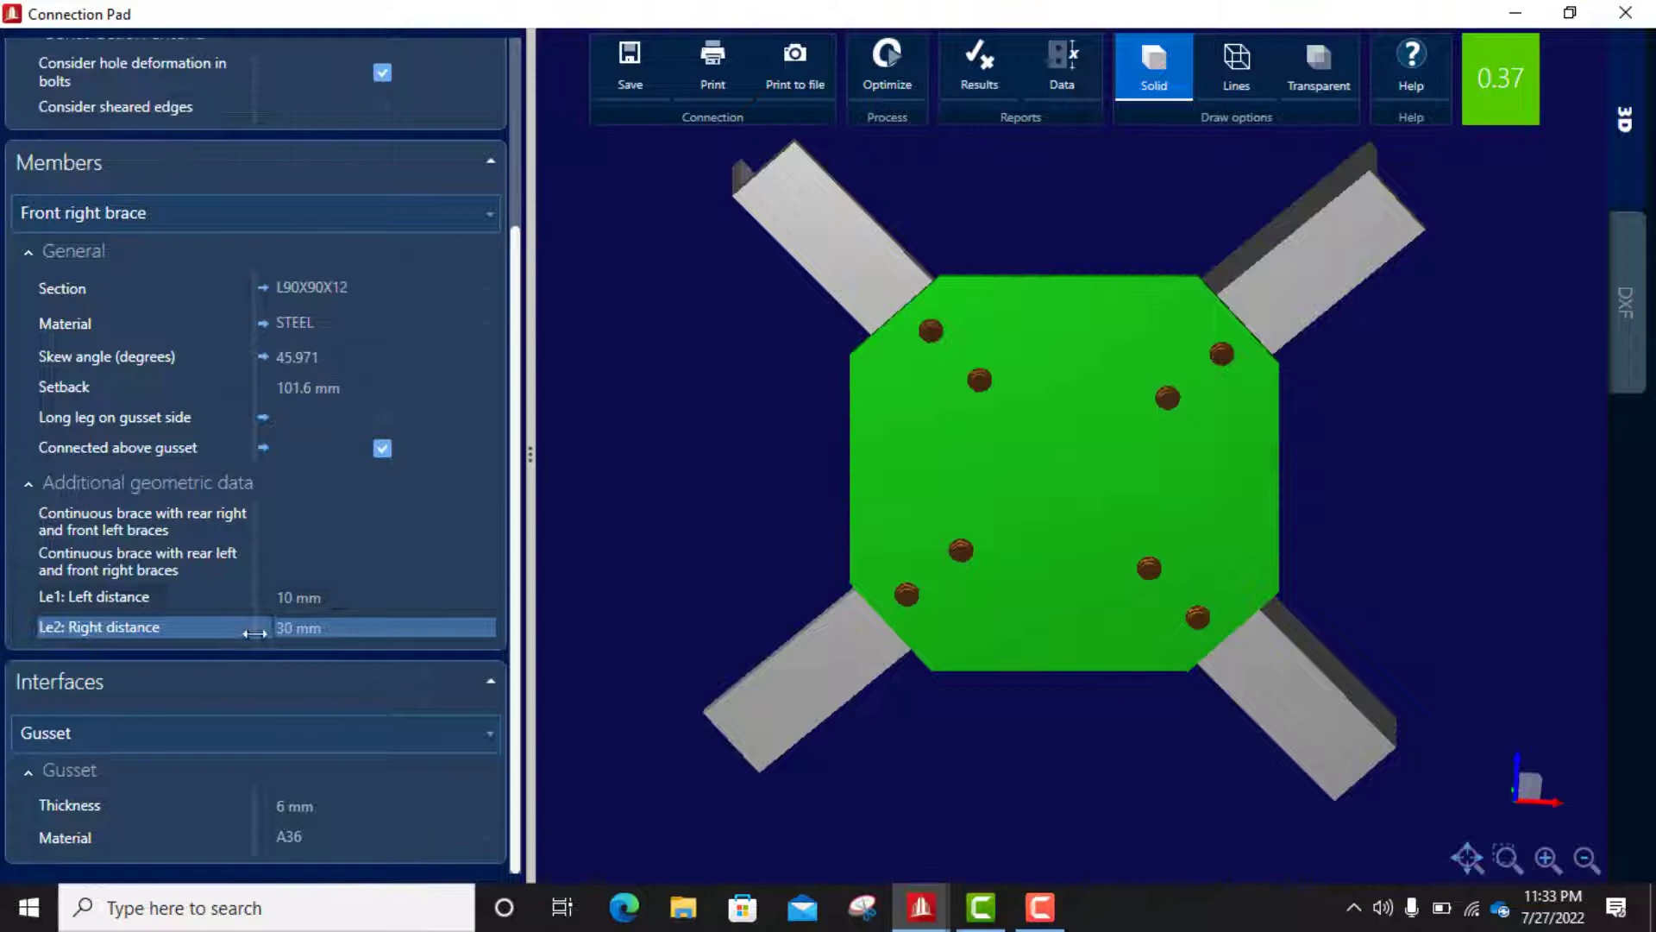
left_click(340, 630)
type("10")
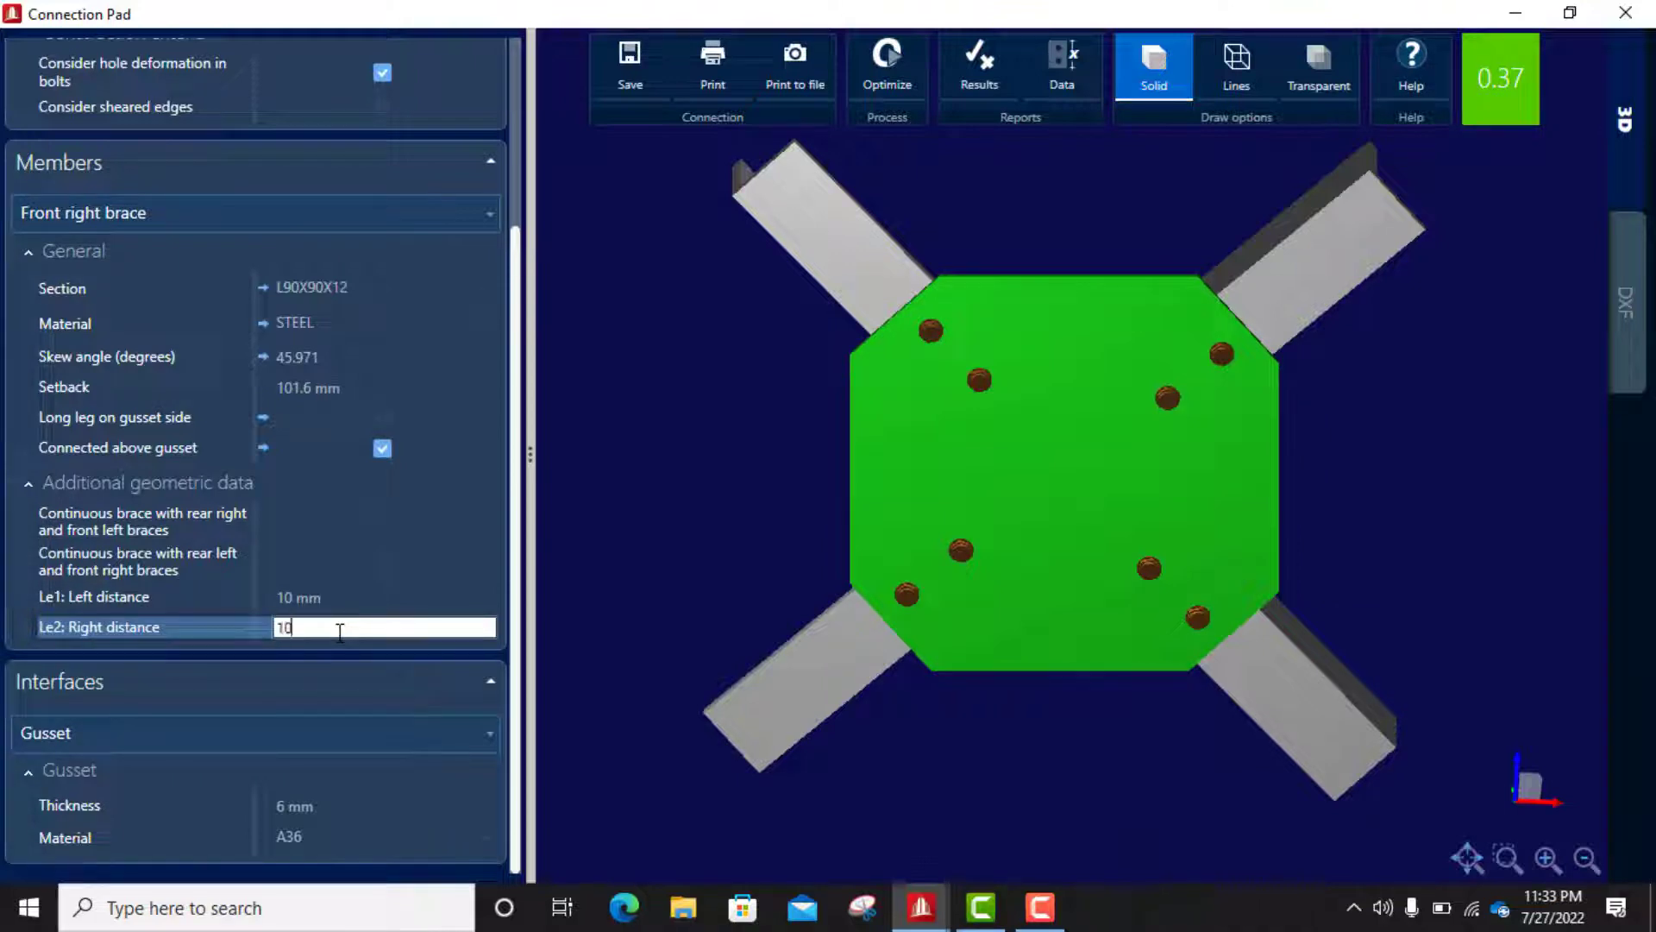
key("Return")
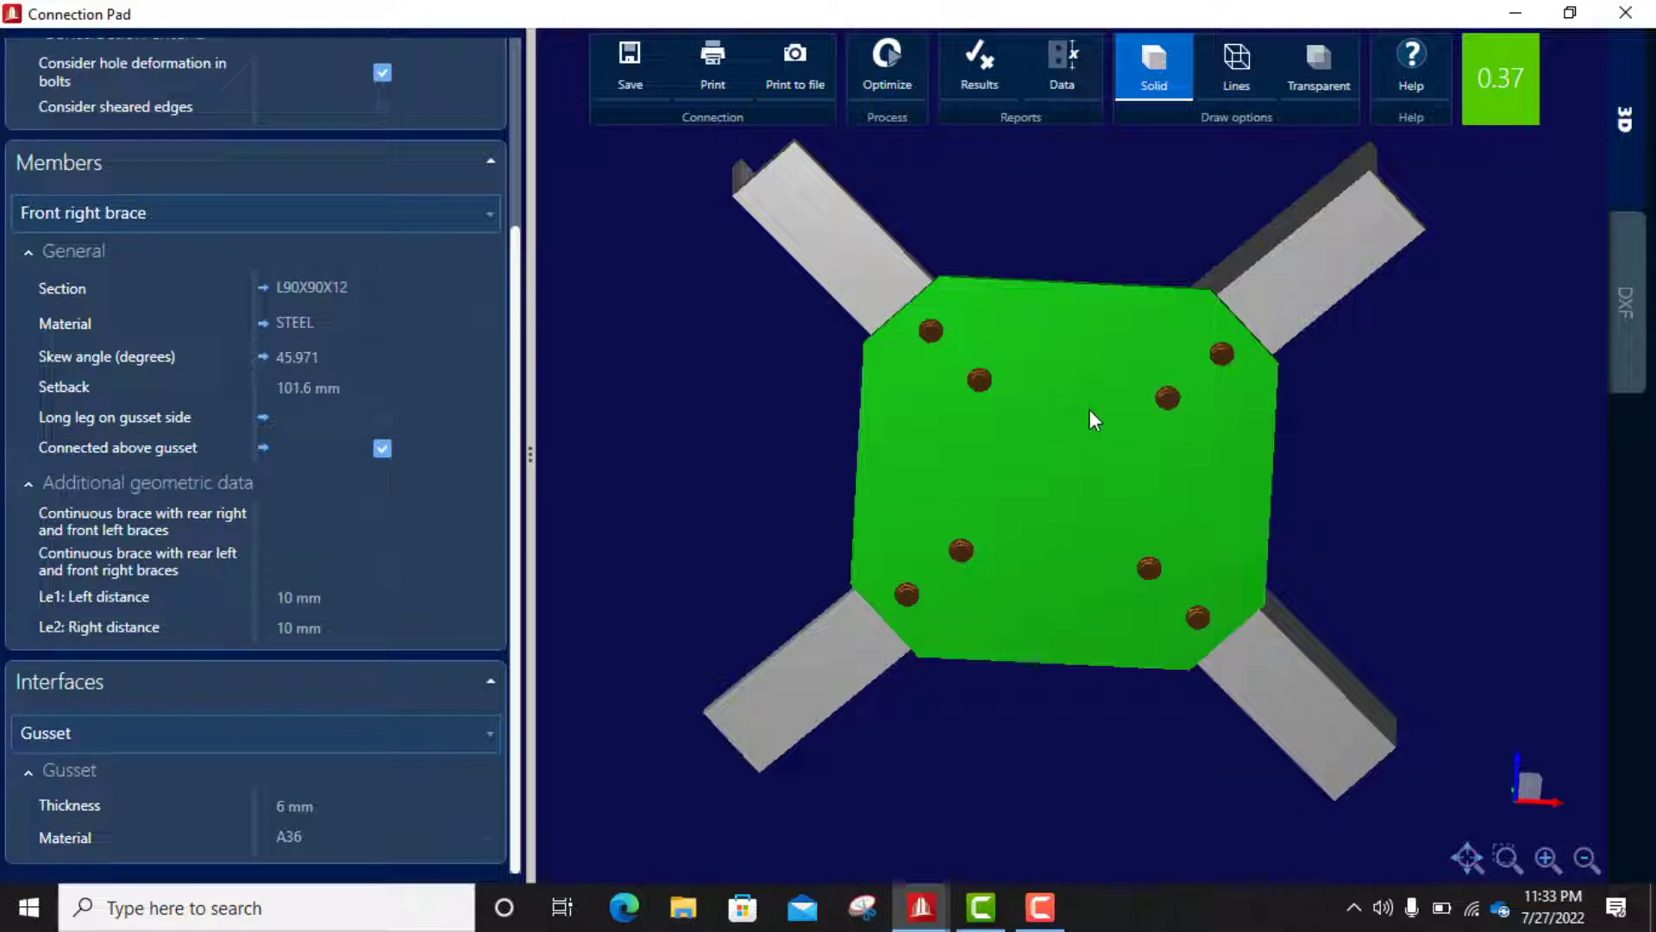
middle_click_drag(1089, 411, 1040, 679)
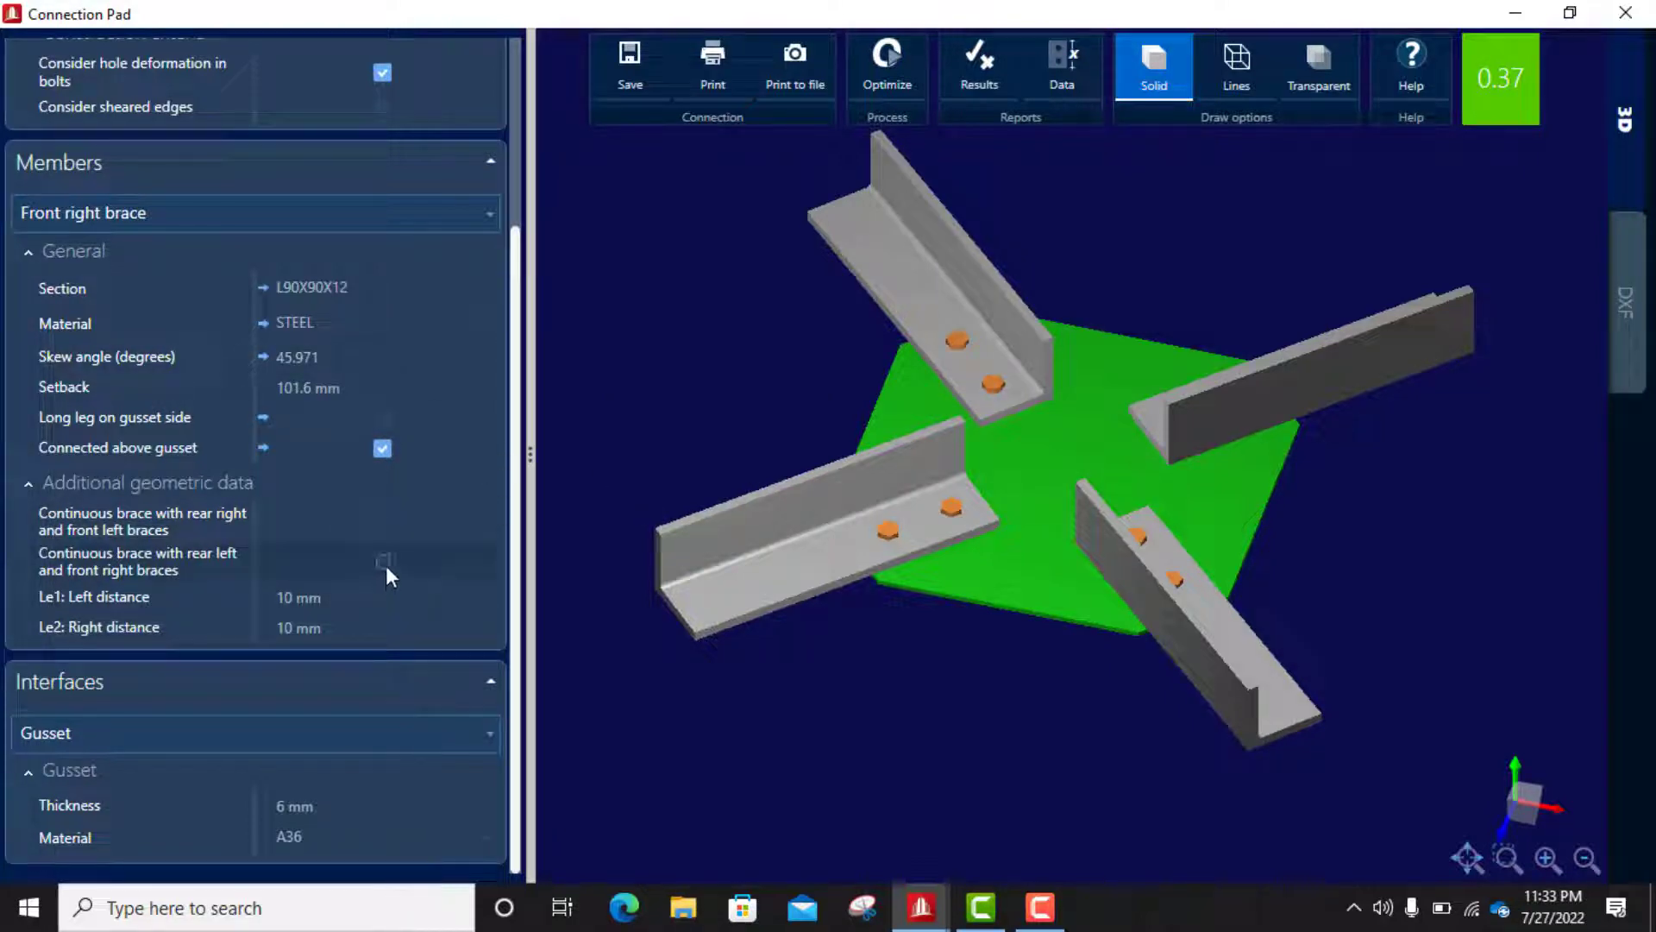
Step: Try making the rear left and front right braces continuous, inspect the connection in 3D, and restore the separate braces
left_click(383, 561)
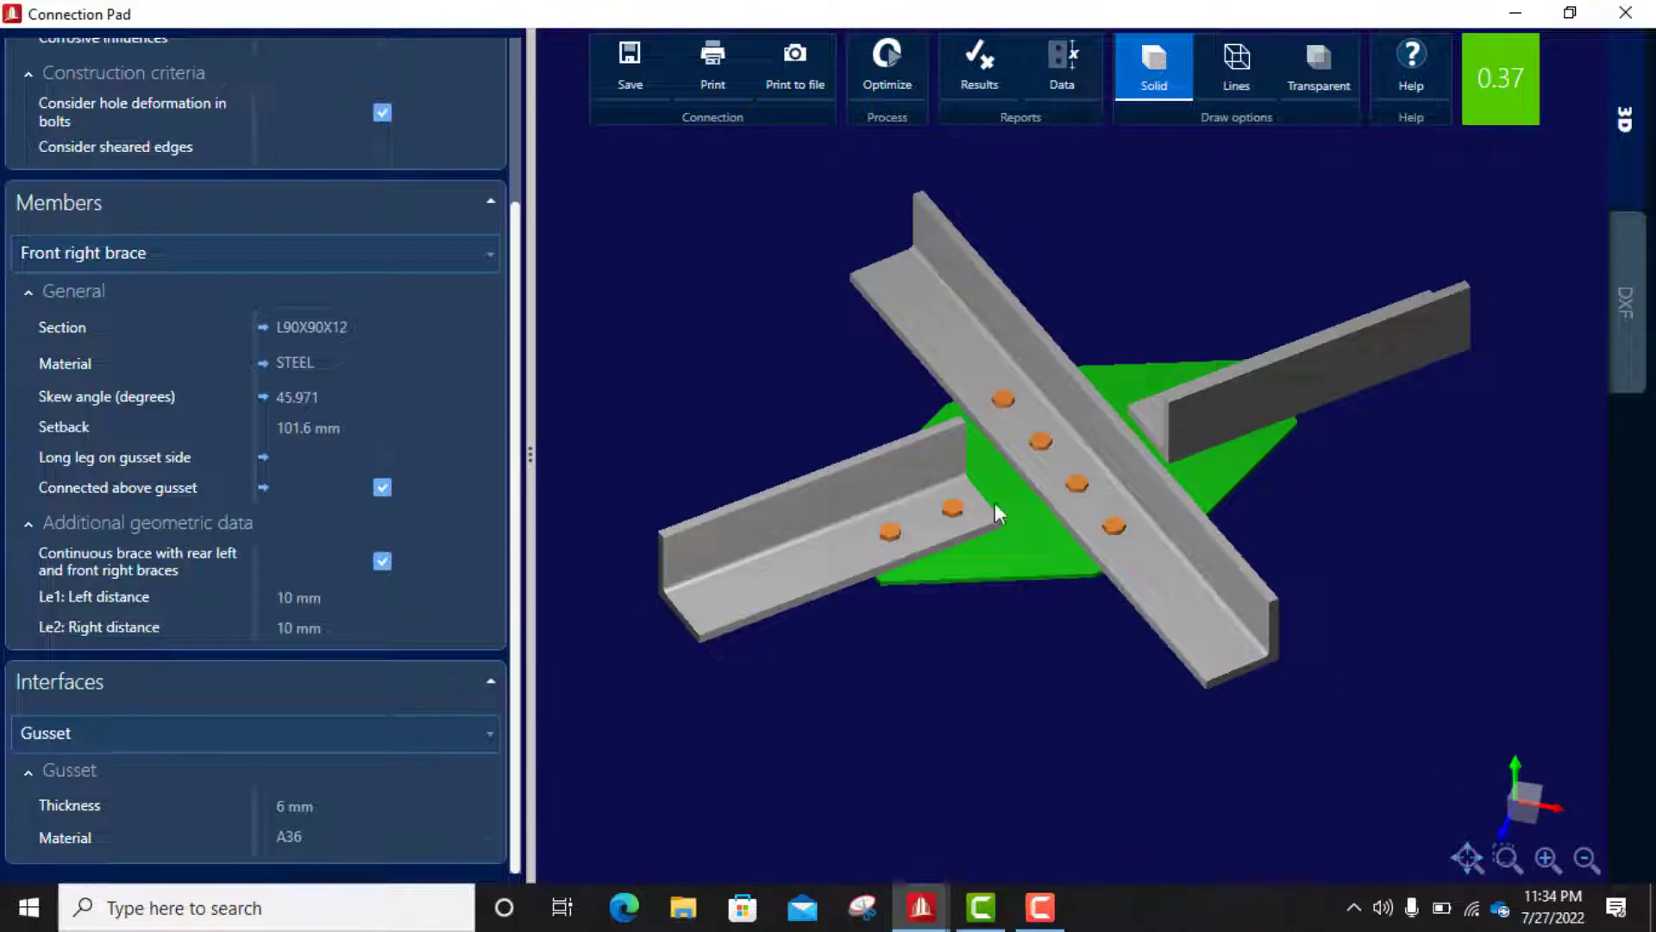
left_click_drag(995, 503, 1007, 615)
left_click_drag(1127, 312, 1120, 506)
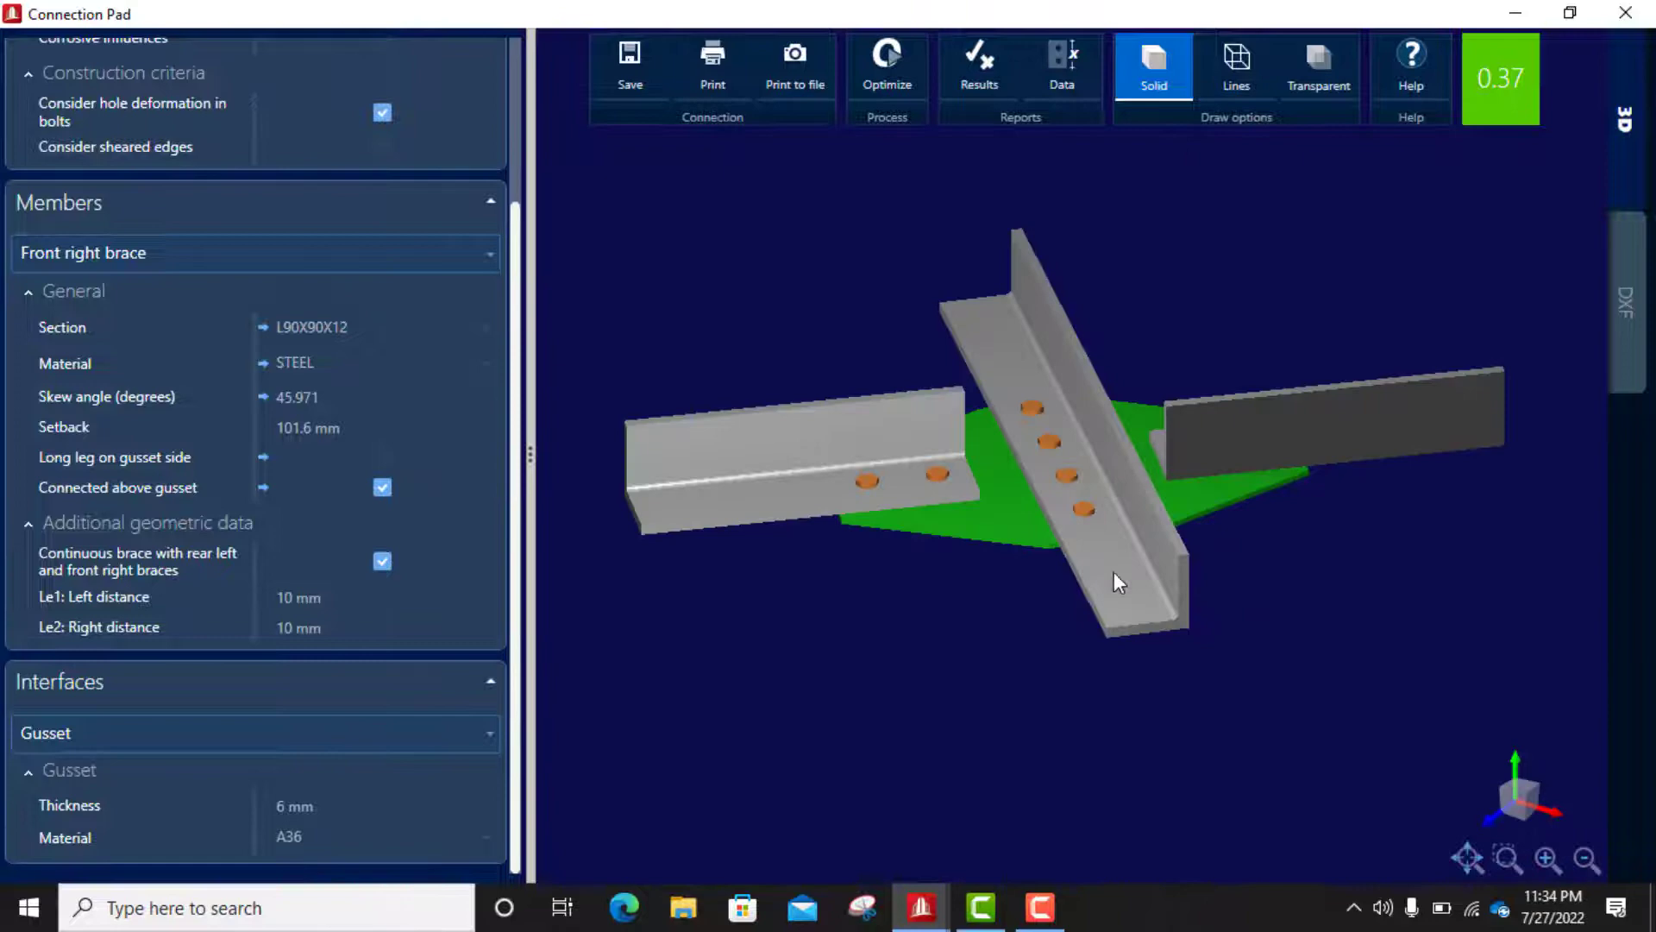
left_click_drag(1115, 571, 1079, 658)
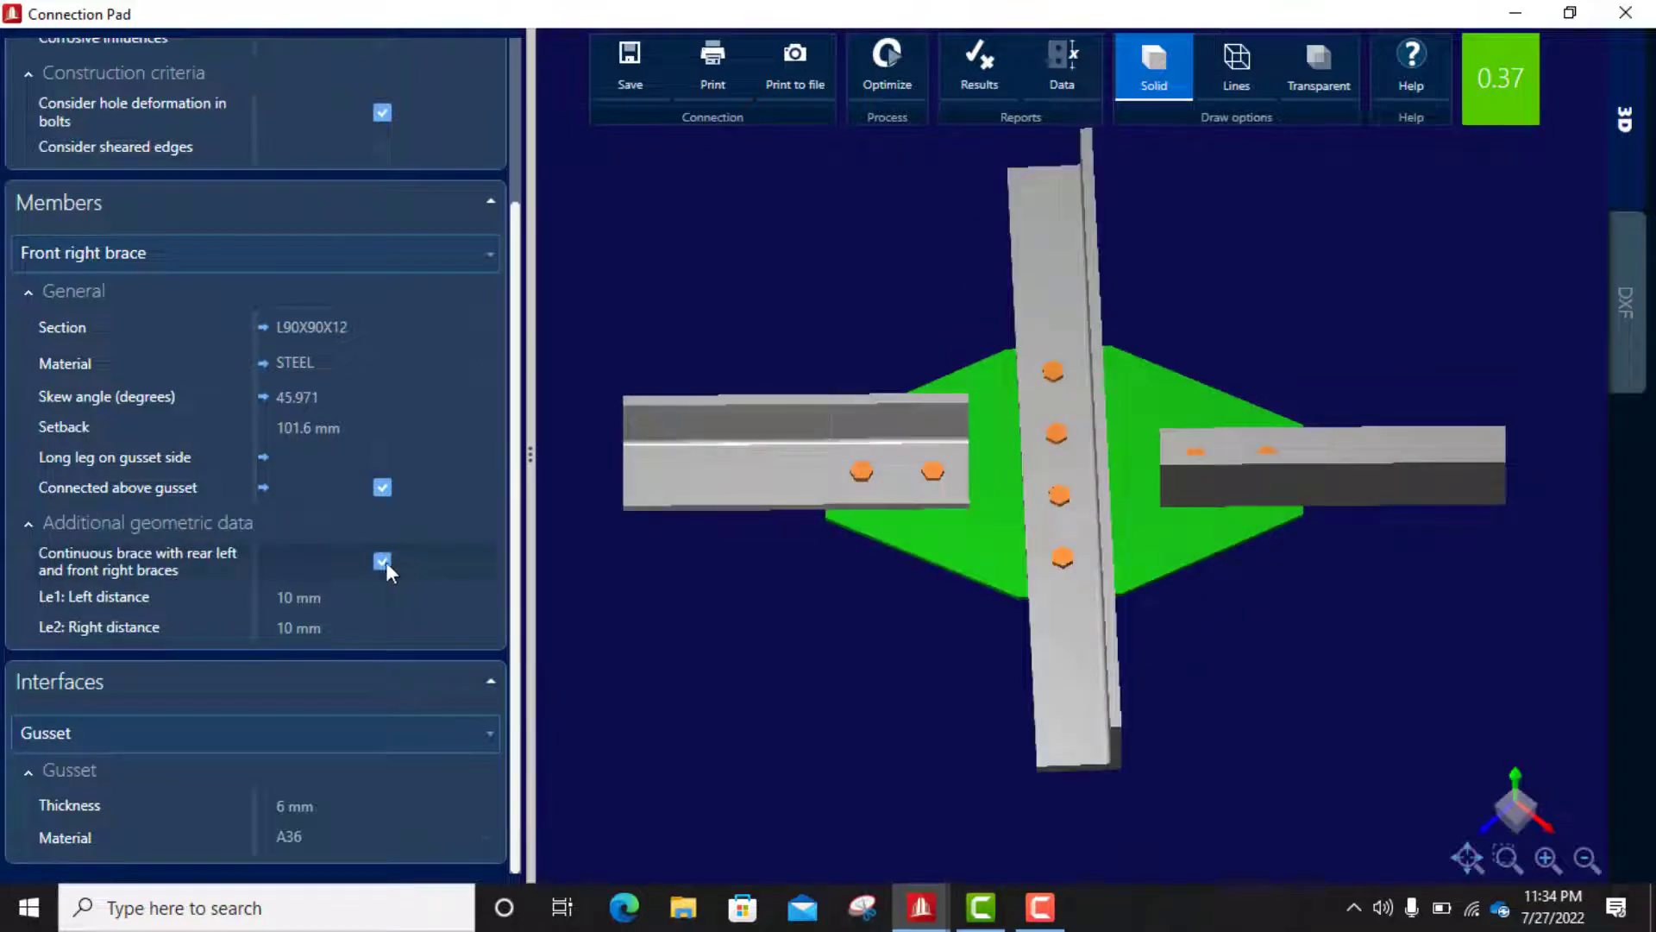
left_click(381, 561)
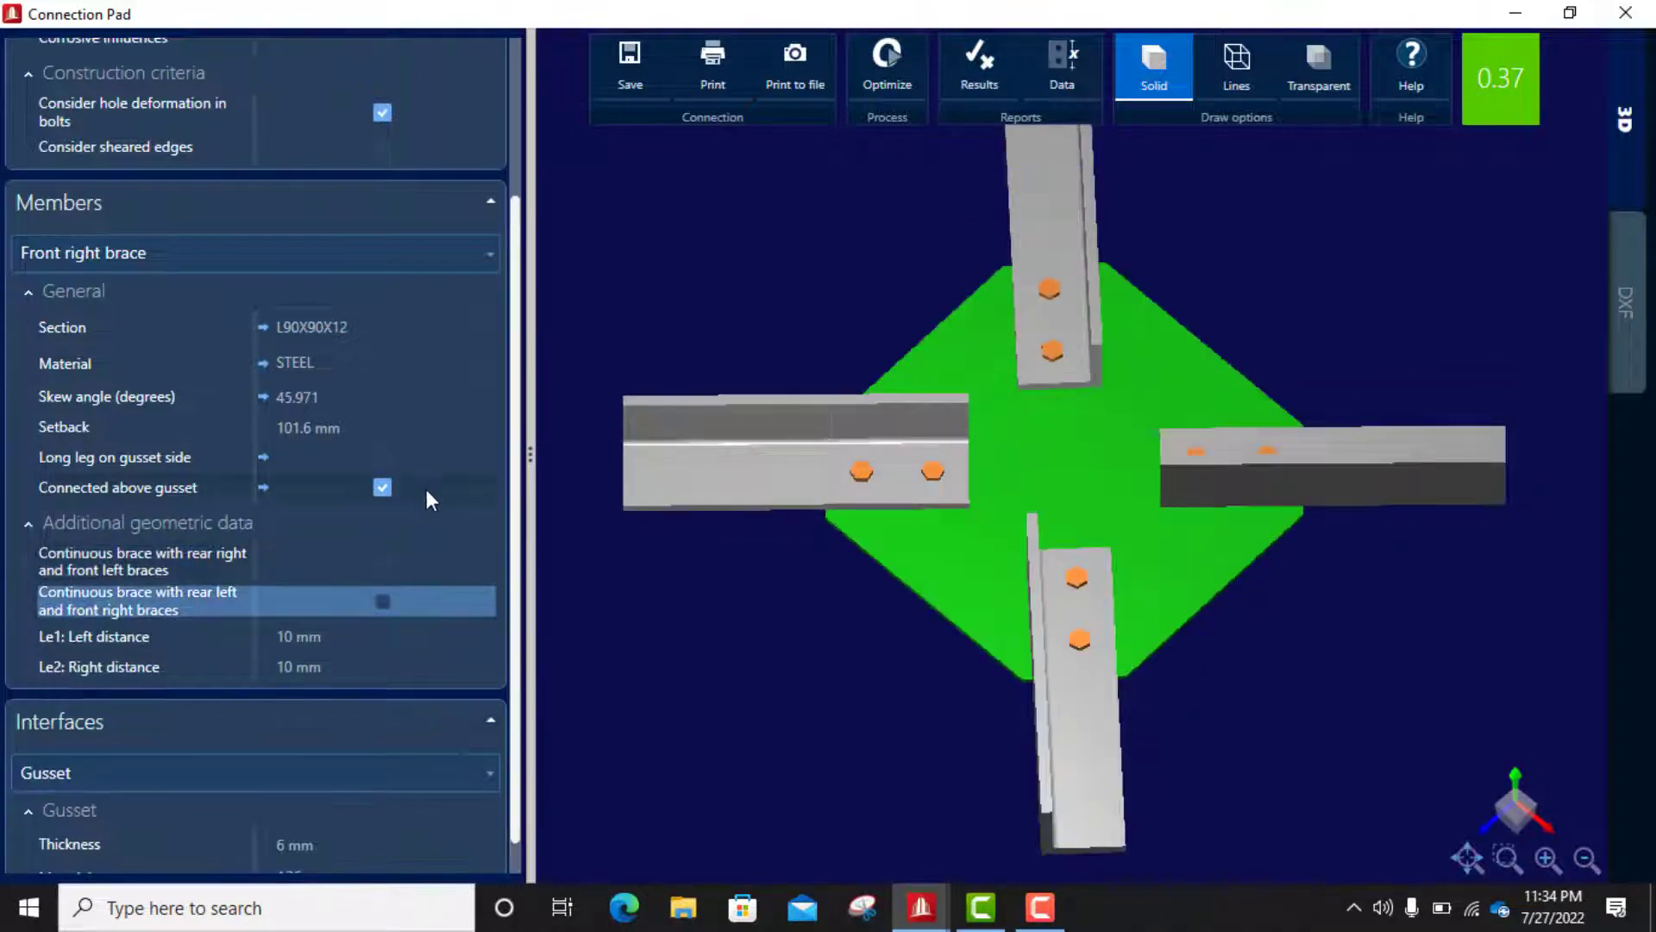
Step: Try the front right brace with its long leg on the gusset side and connected below the gusset, then restore both options
left_click(384, 456)
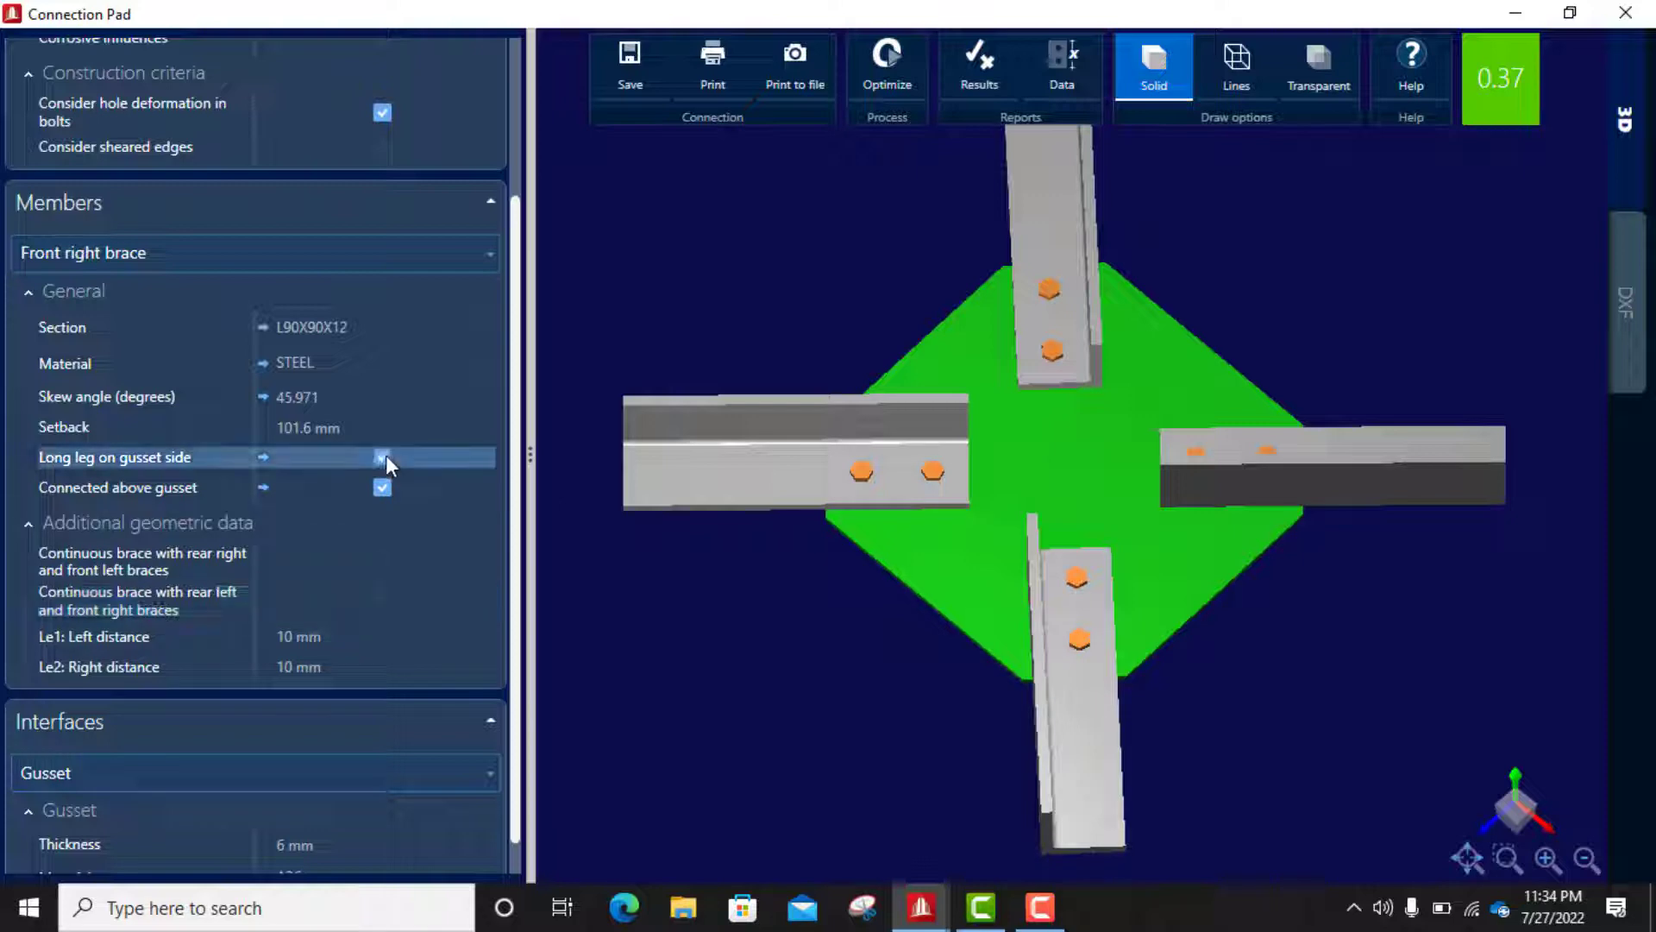
left_click(381, 487)
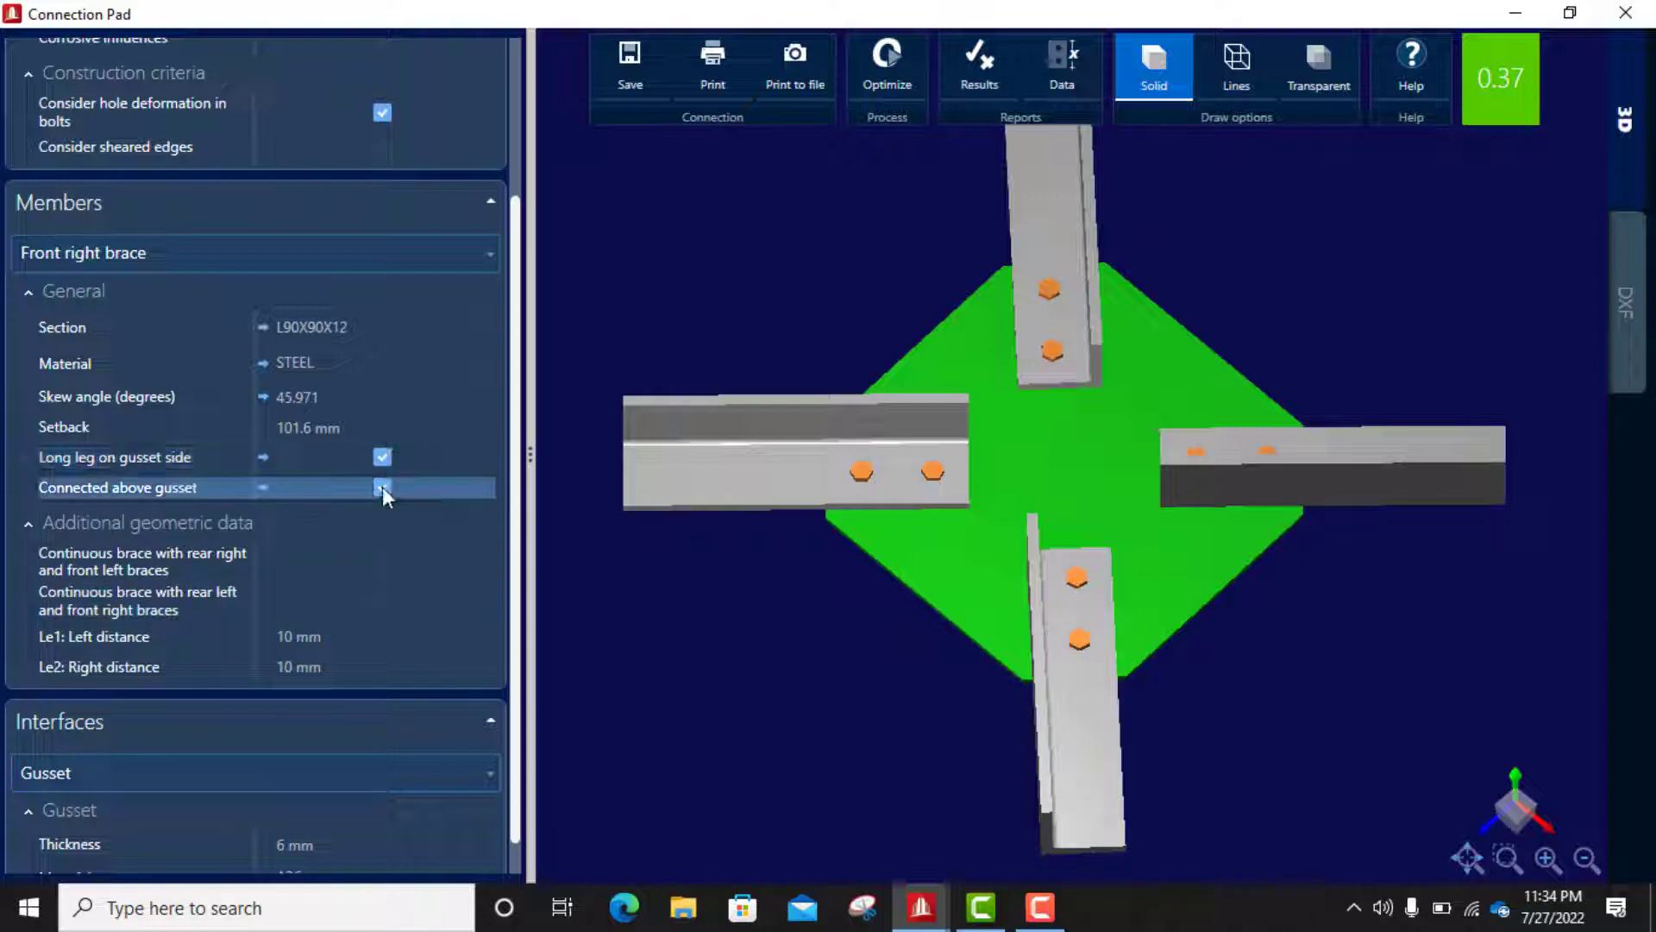
left_click_drag(995, 545, 1098, 338)
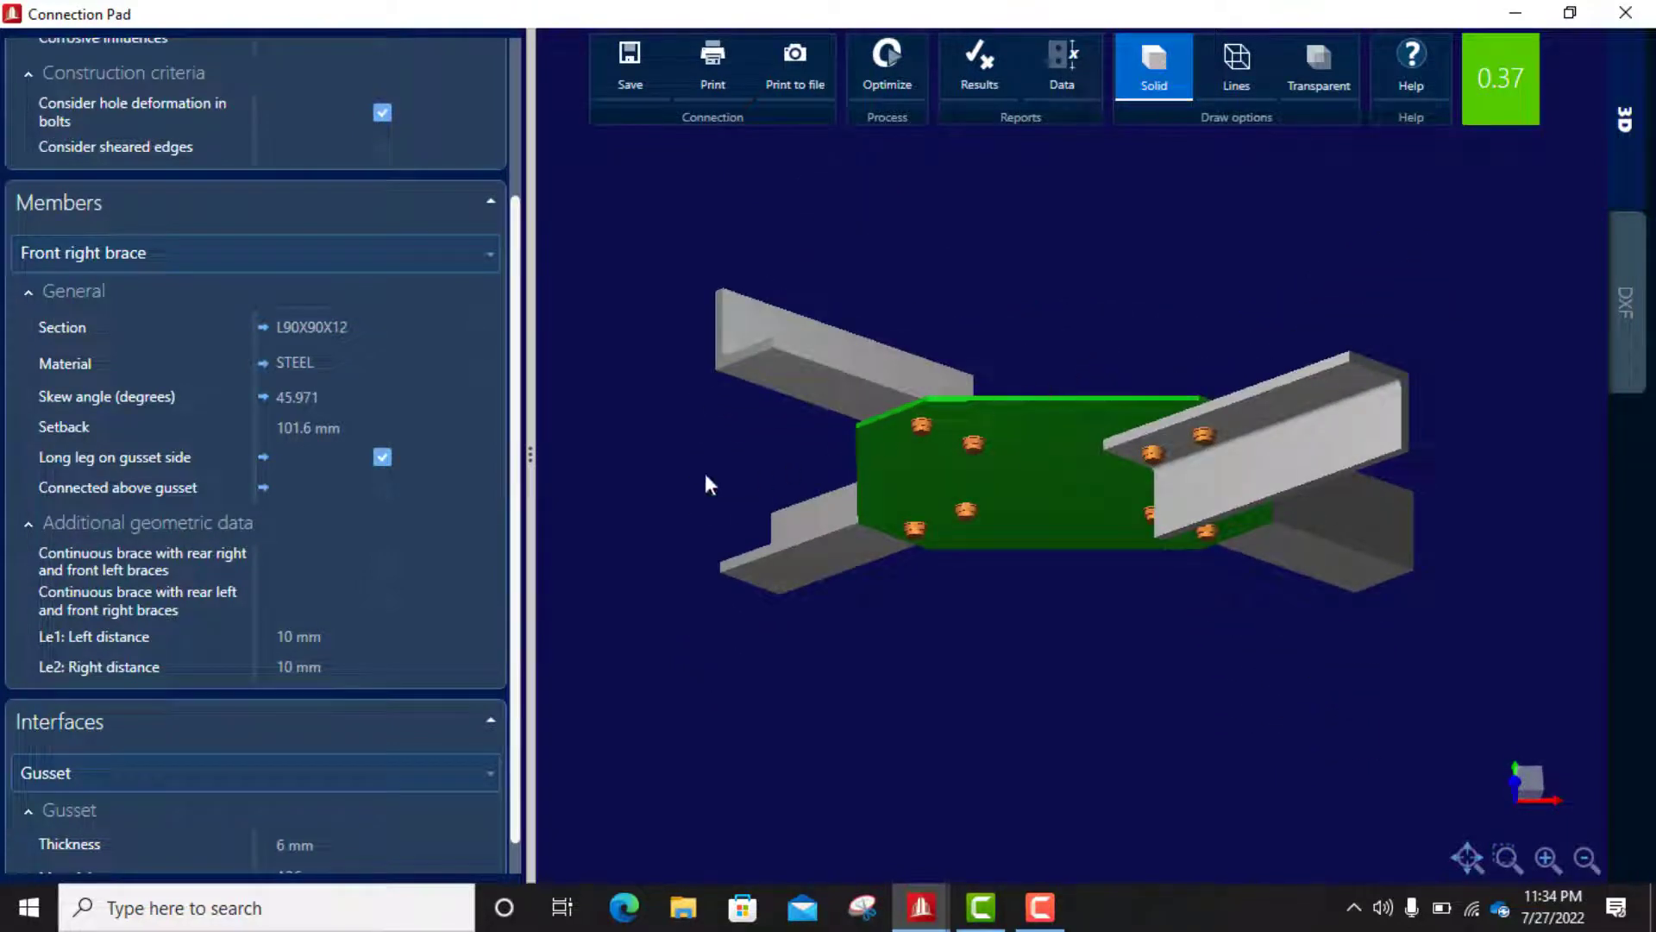
scroll(343, 457, "up", 1)
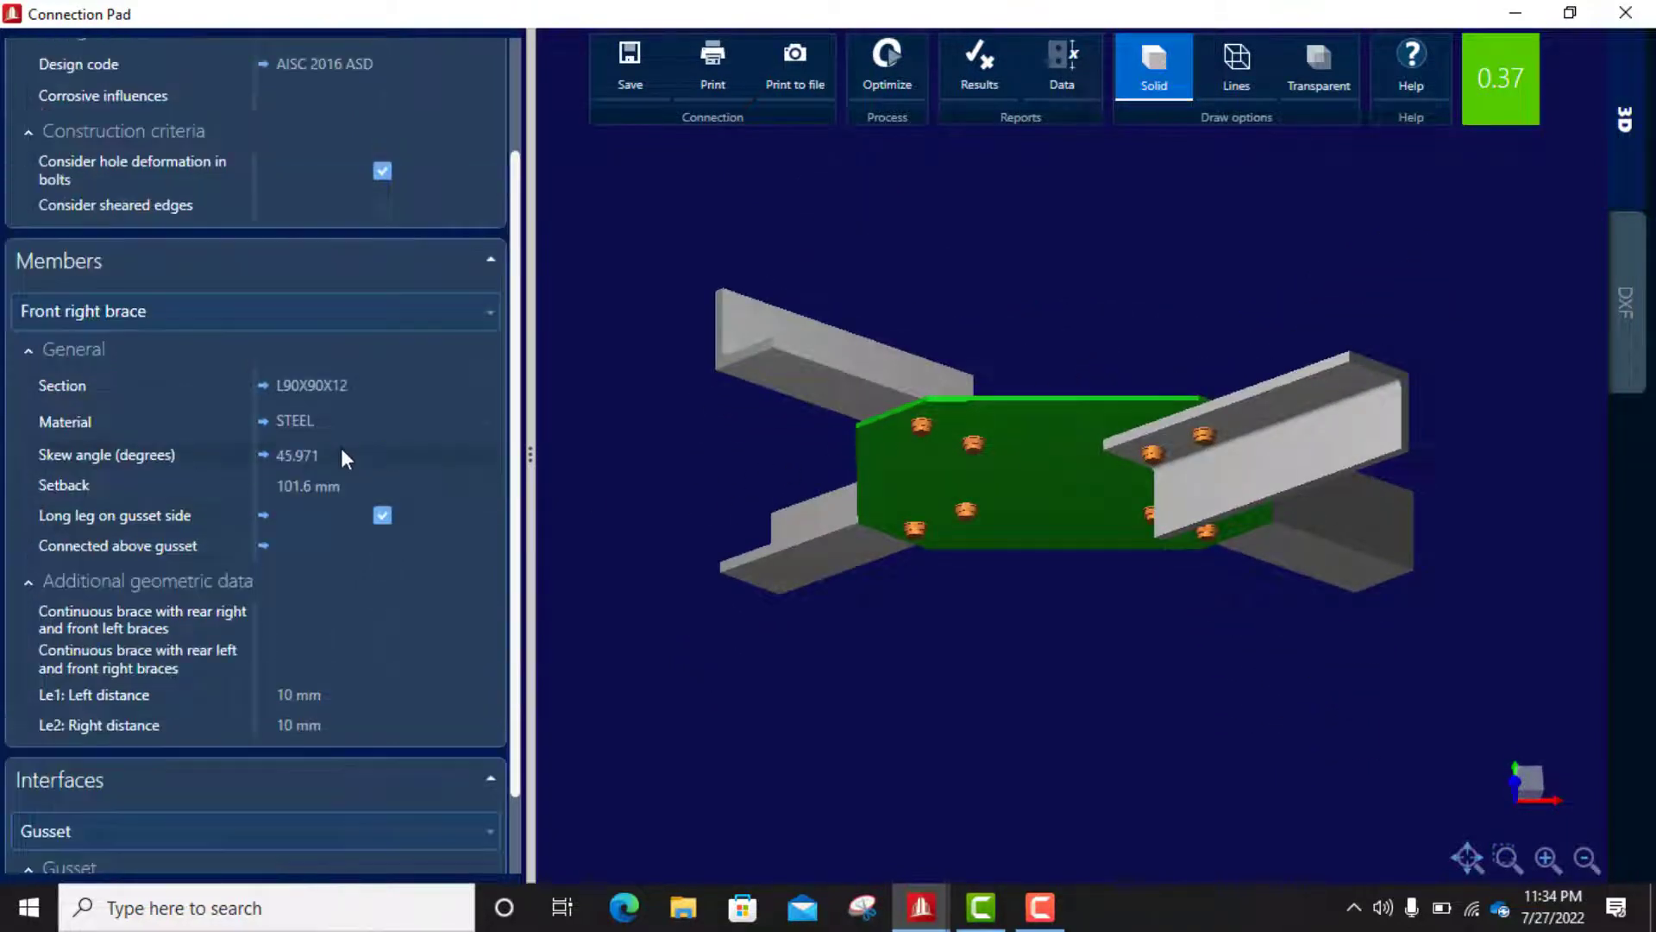
left_click(380, 543)
left_click(383, 514)
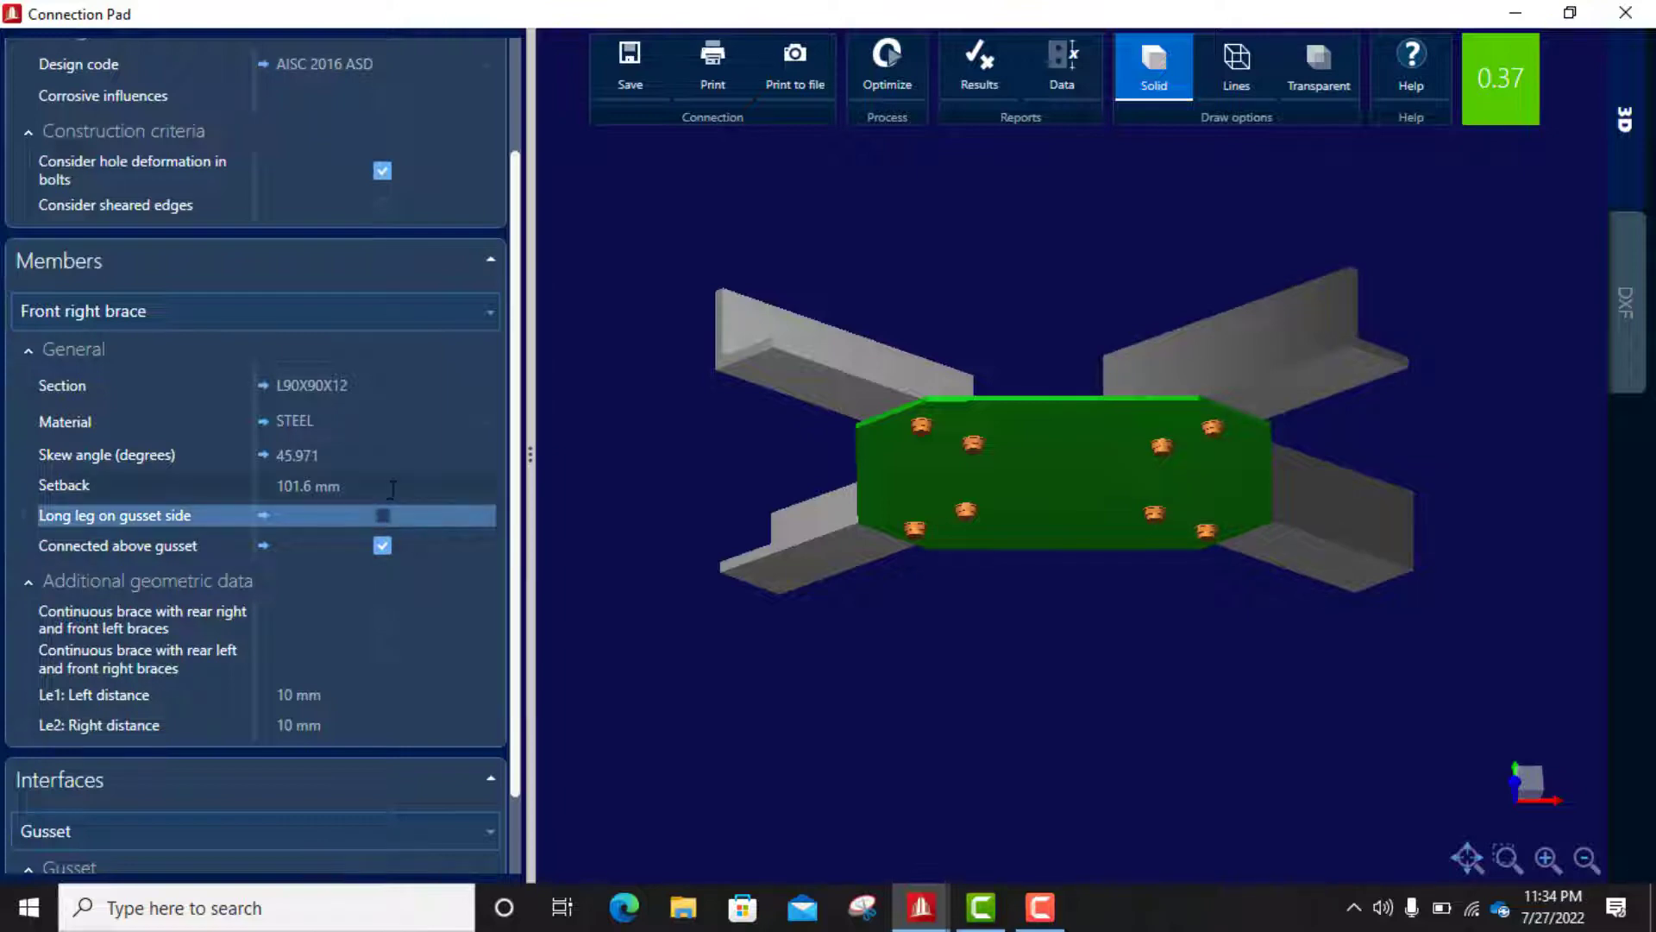
Step: Open the connection's design results report and examine the geometric considerations and the bolt and gusset design check ratios
scroll(393, 489, "up", 2)
scroll(368, 569, "down", 1)
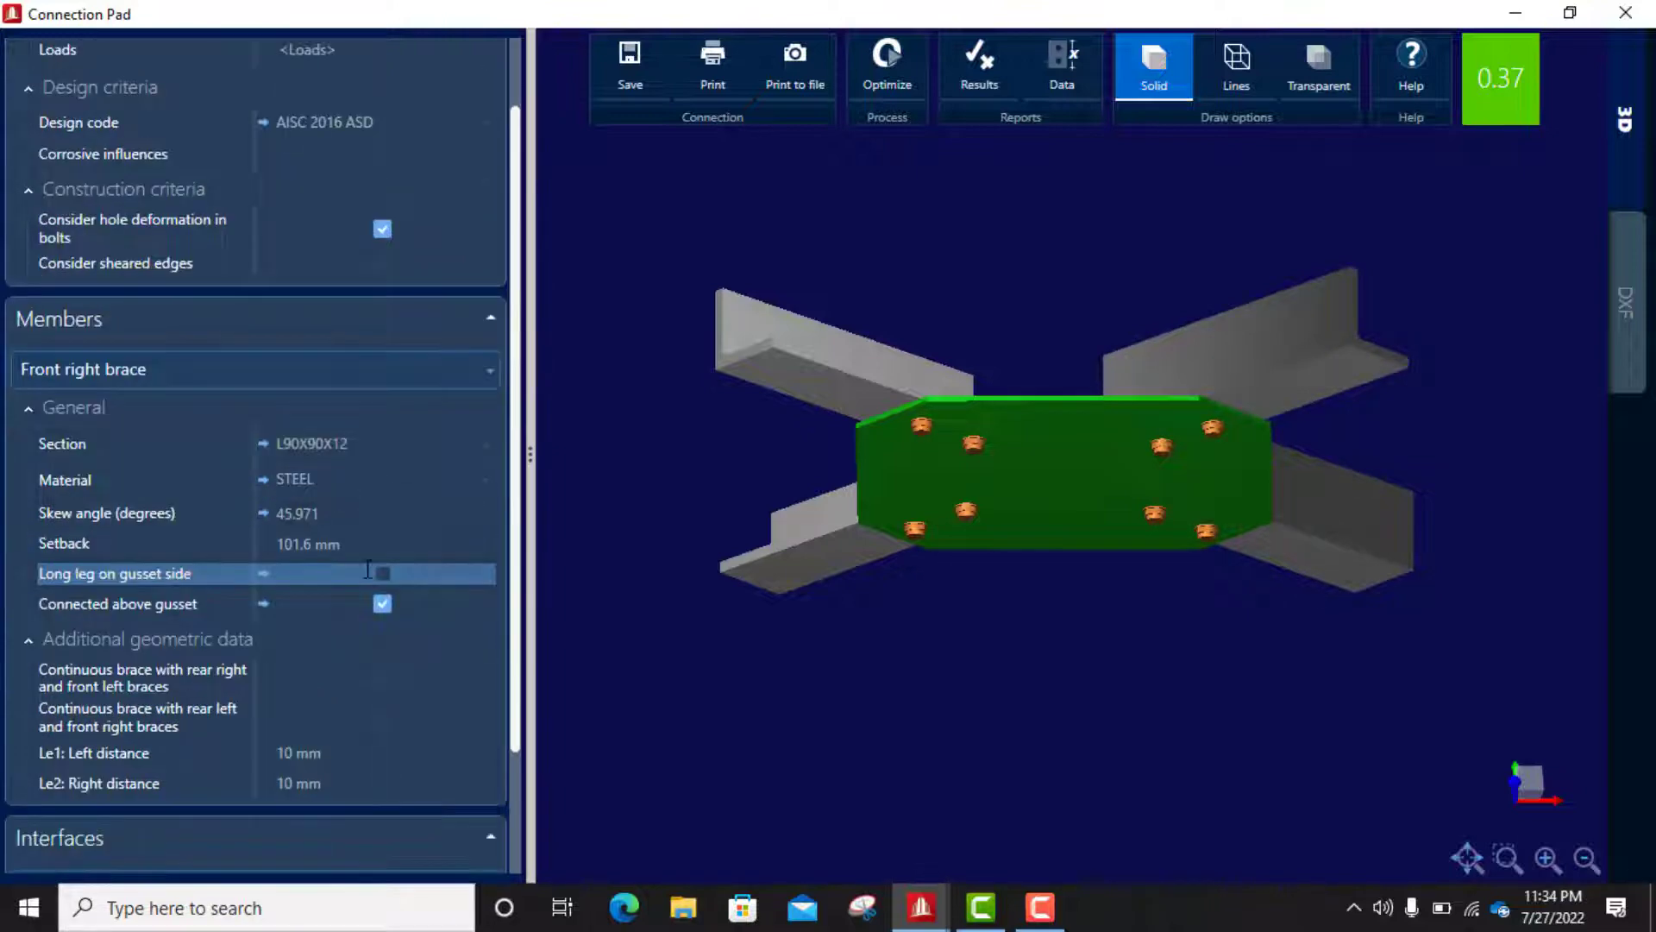
scroll(386, 500, "up", 2)
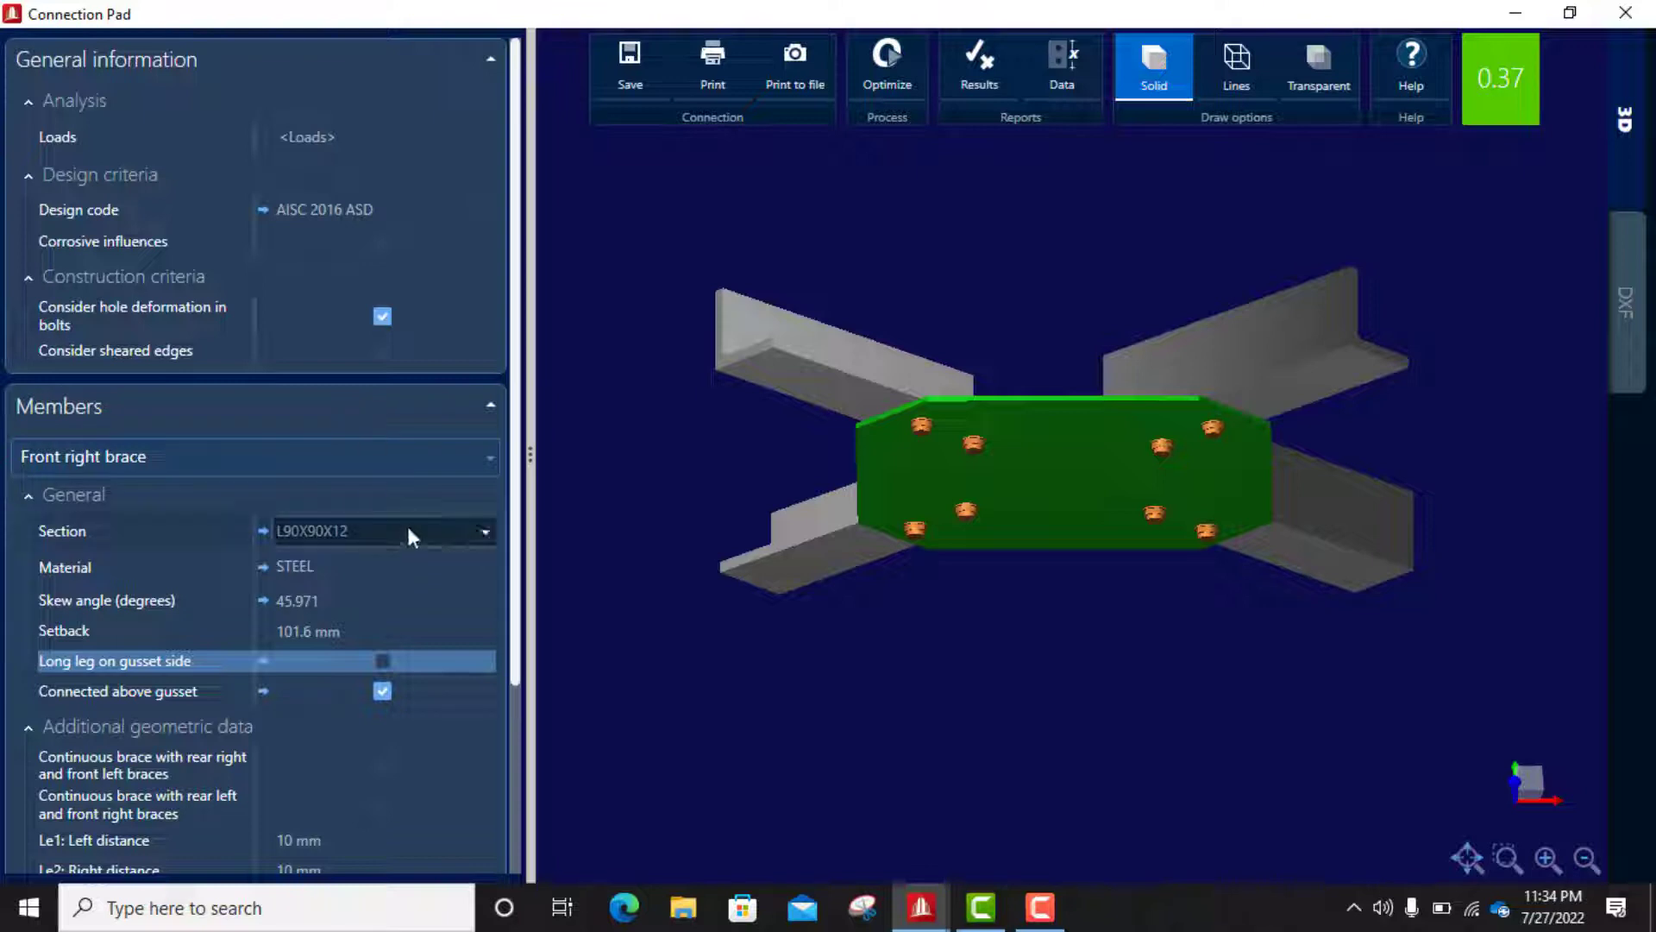
left_click_drag(1094, 477, 1090, 610)
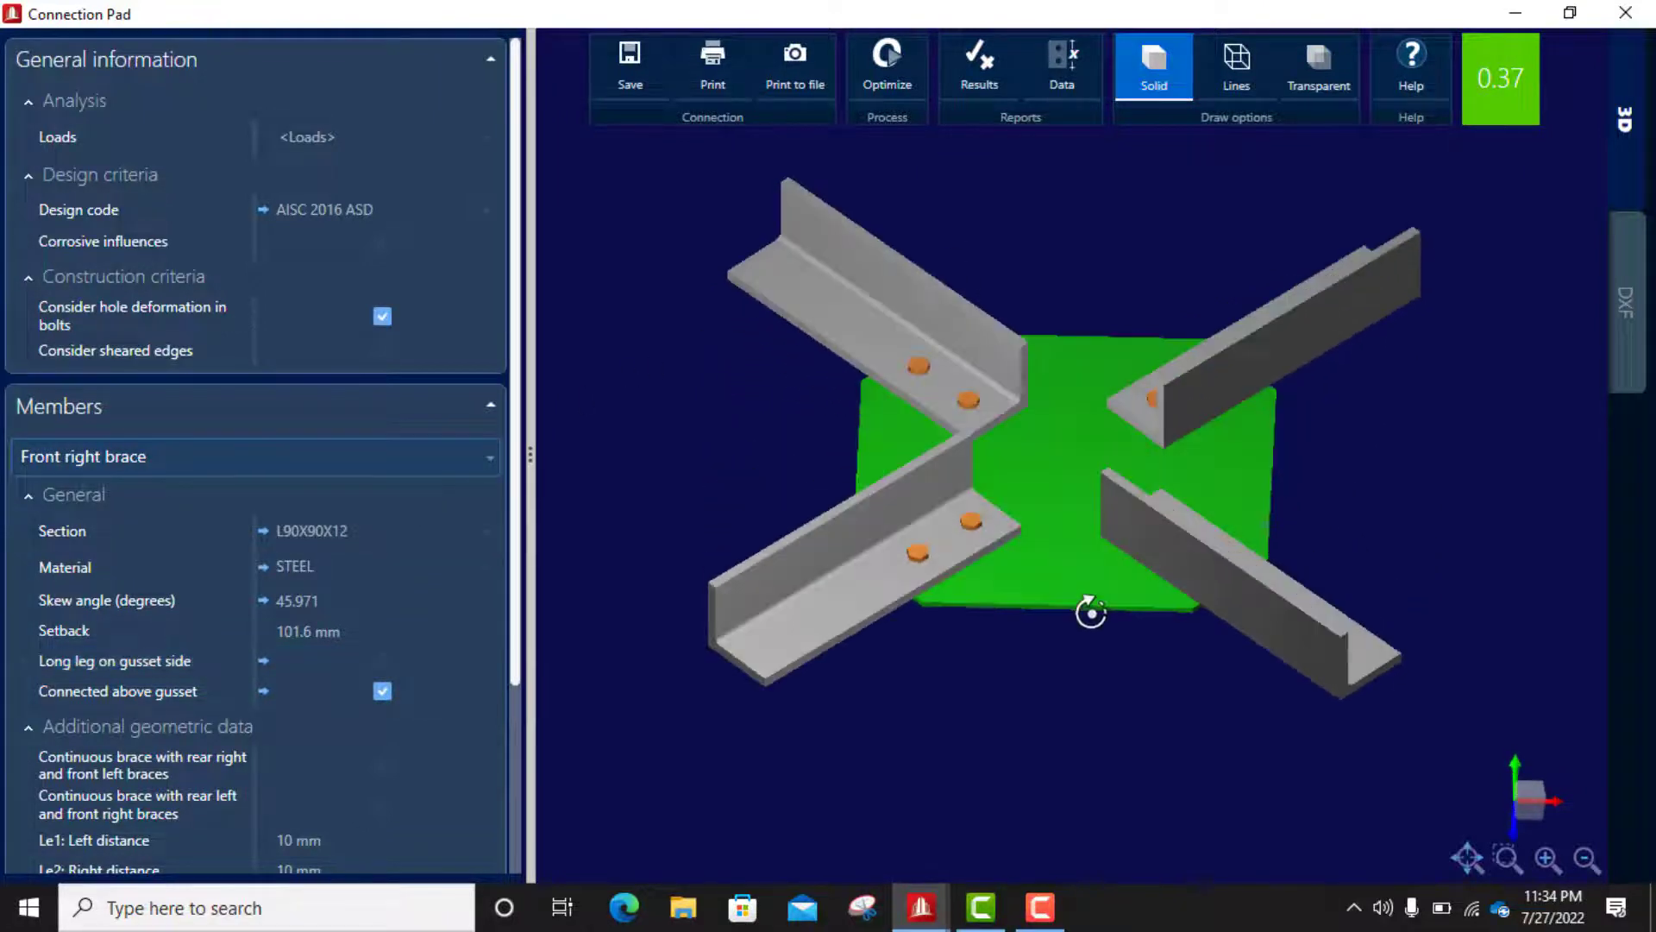
left_click(984, 68)
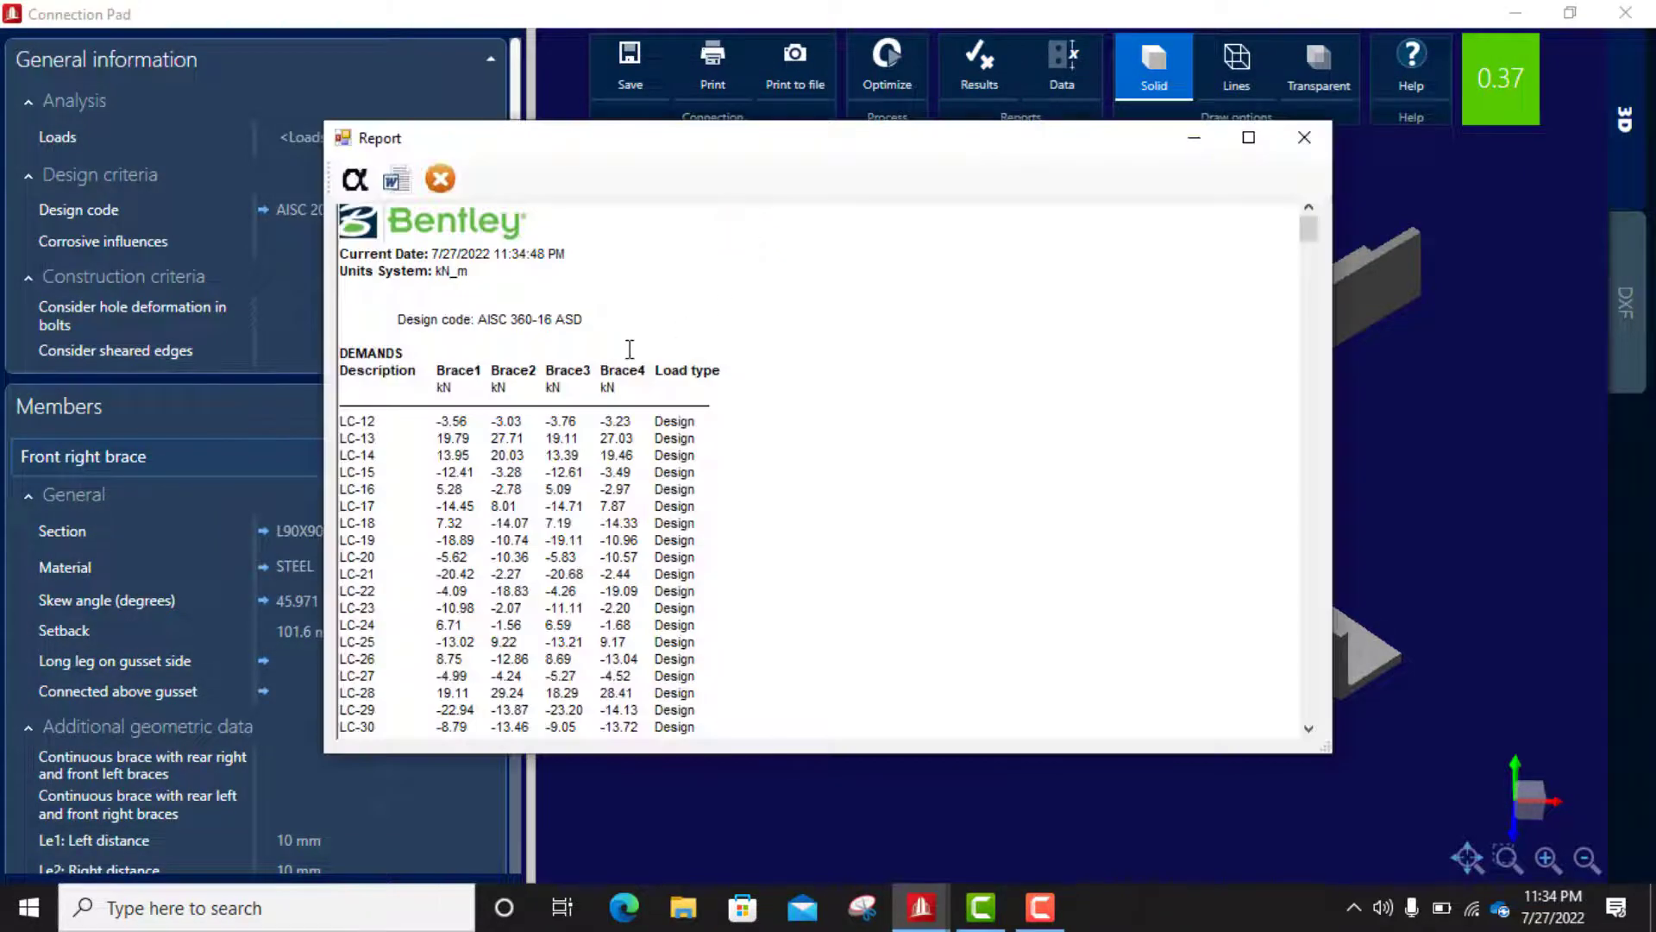
scroll(635, 356, "down", 5)
scroll(603, 439, "down", 15)
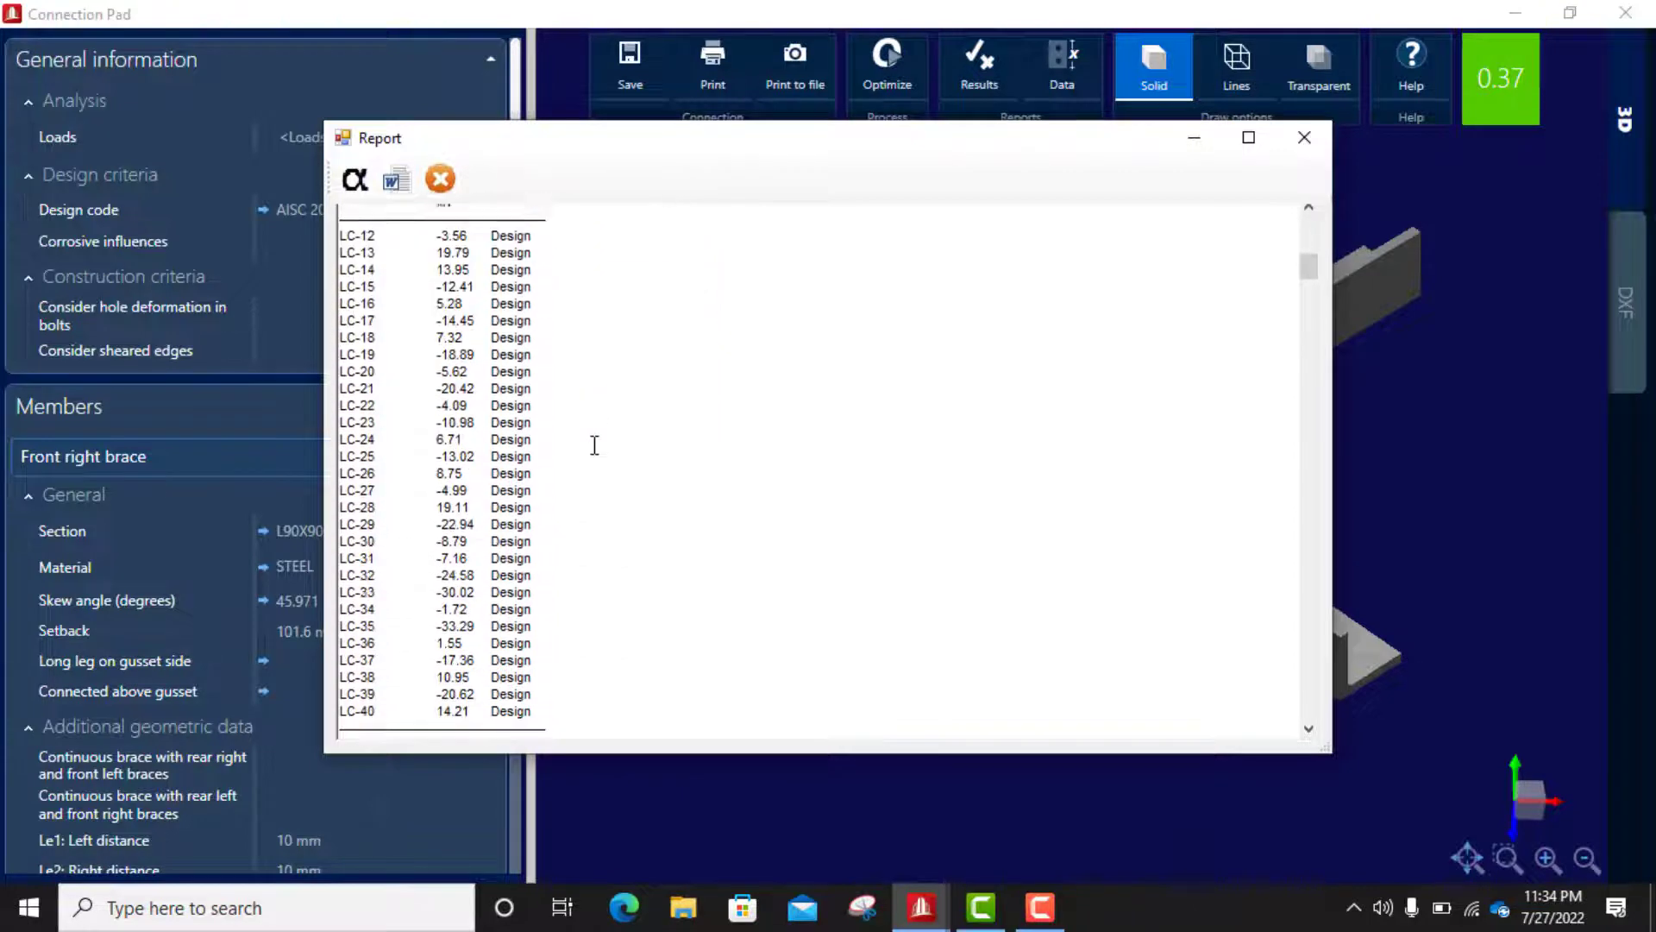
scroll(602, 440, "up", 3)
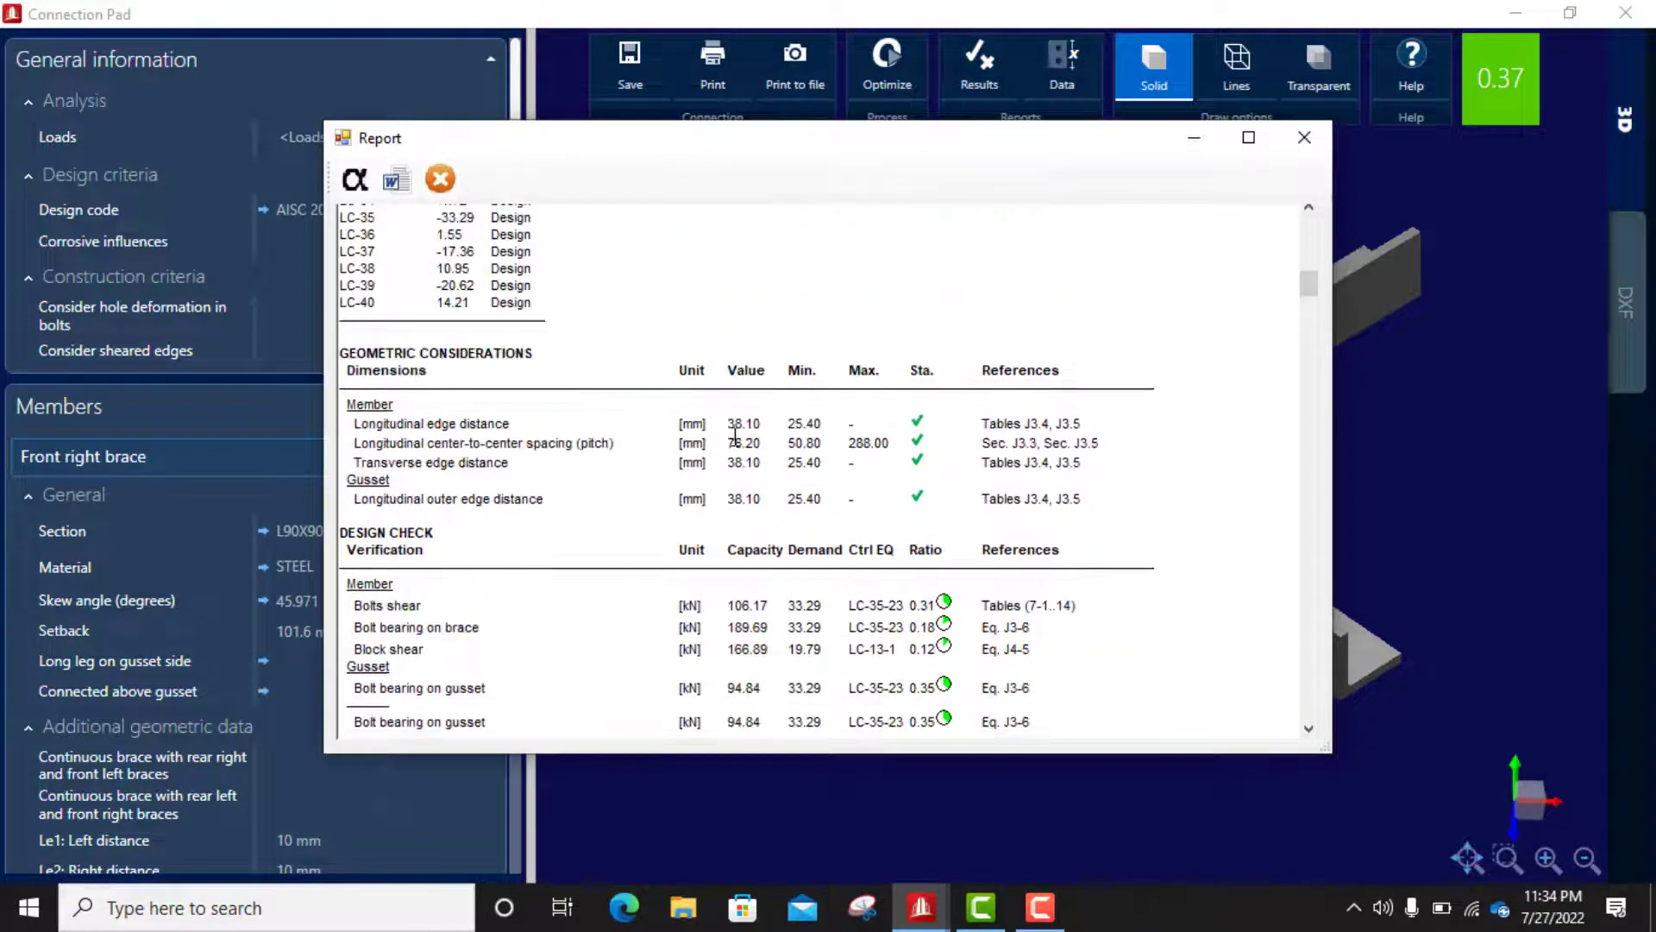
scroll(821, 445, "down", 3)
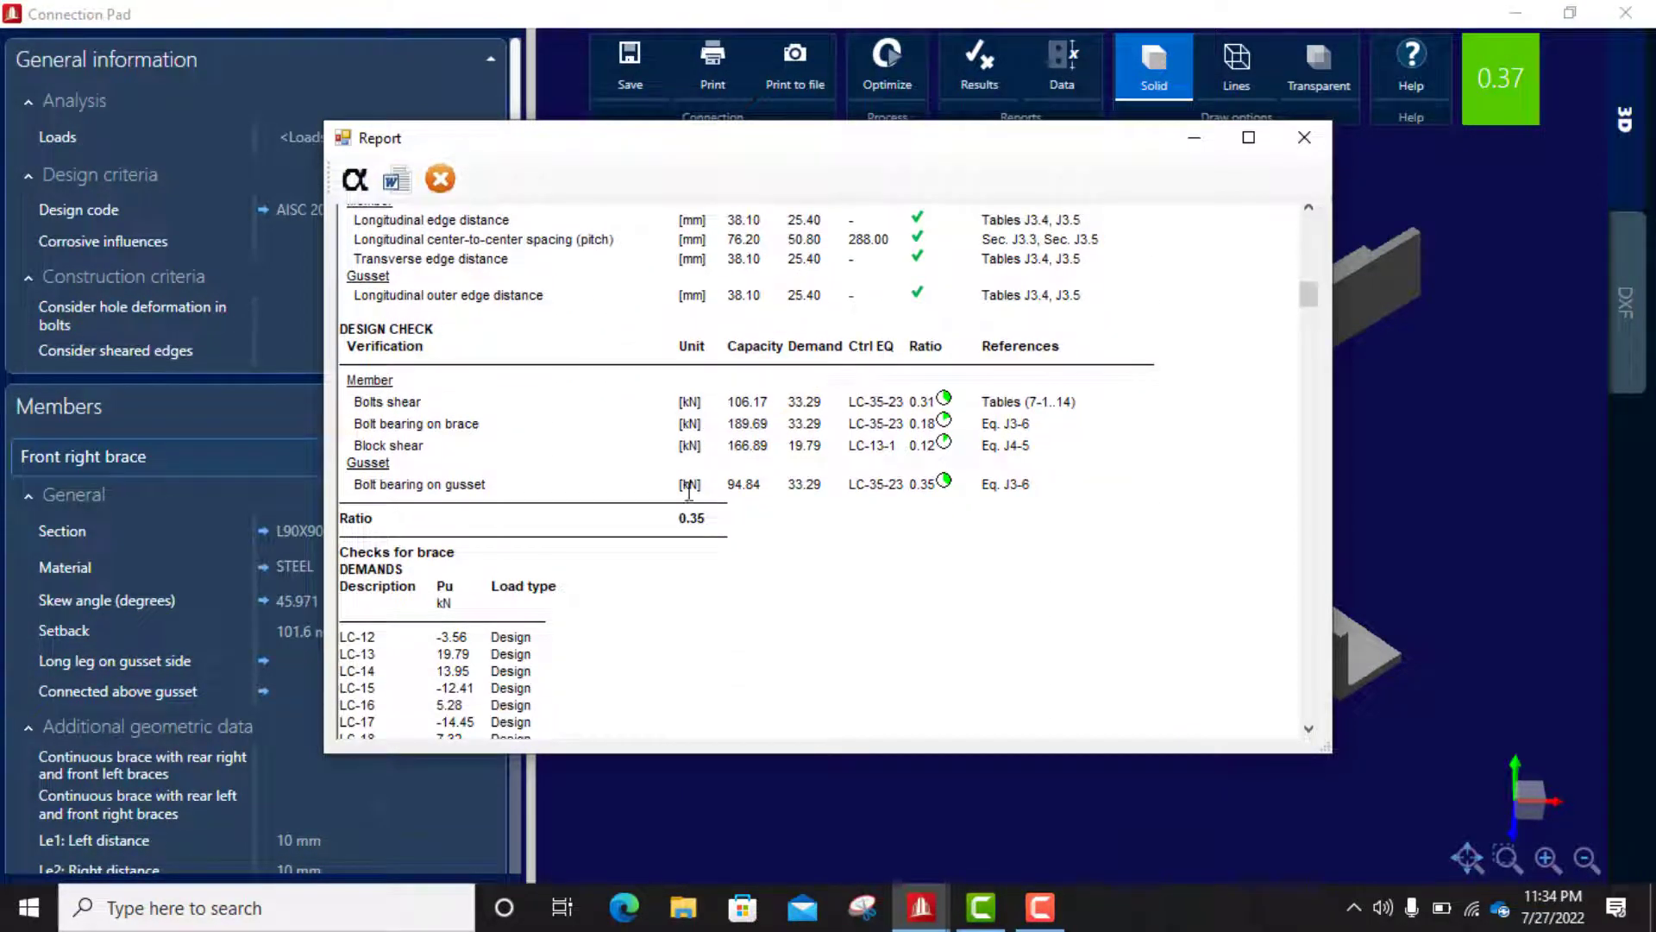
scroll(703, 377, "up", 1)
scroll(703, 376, "up", 1)
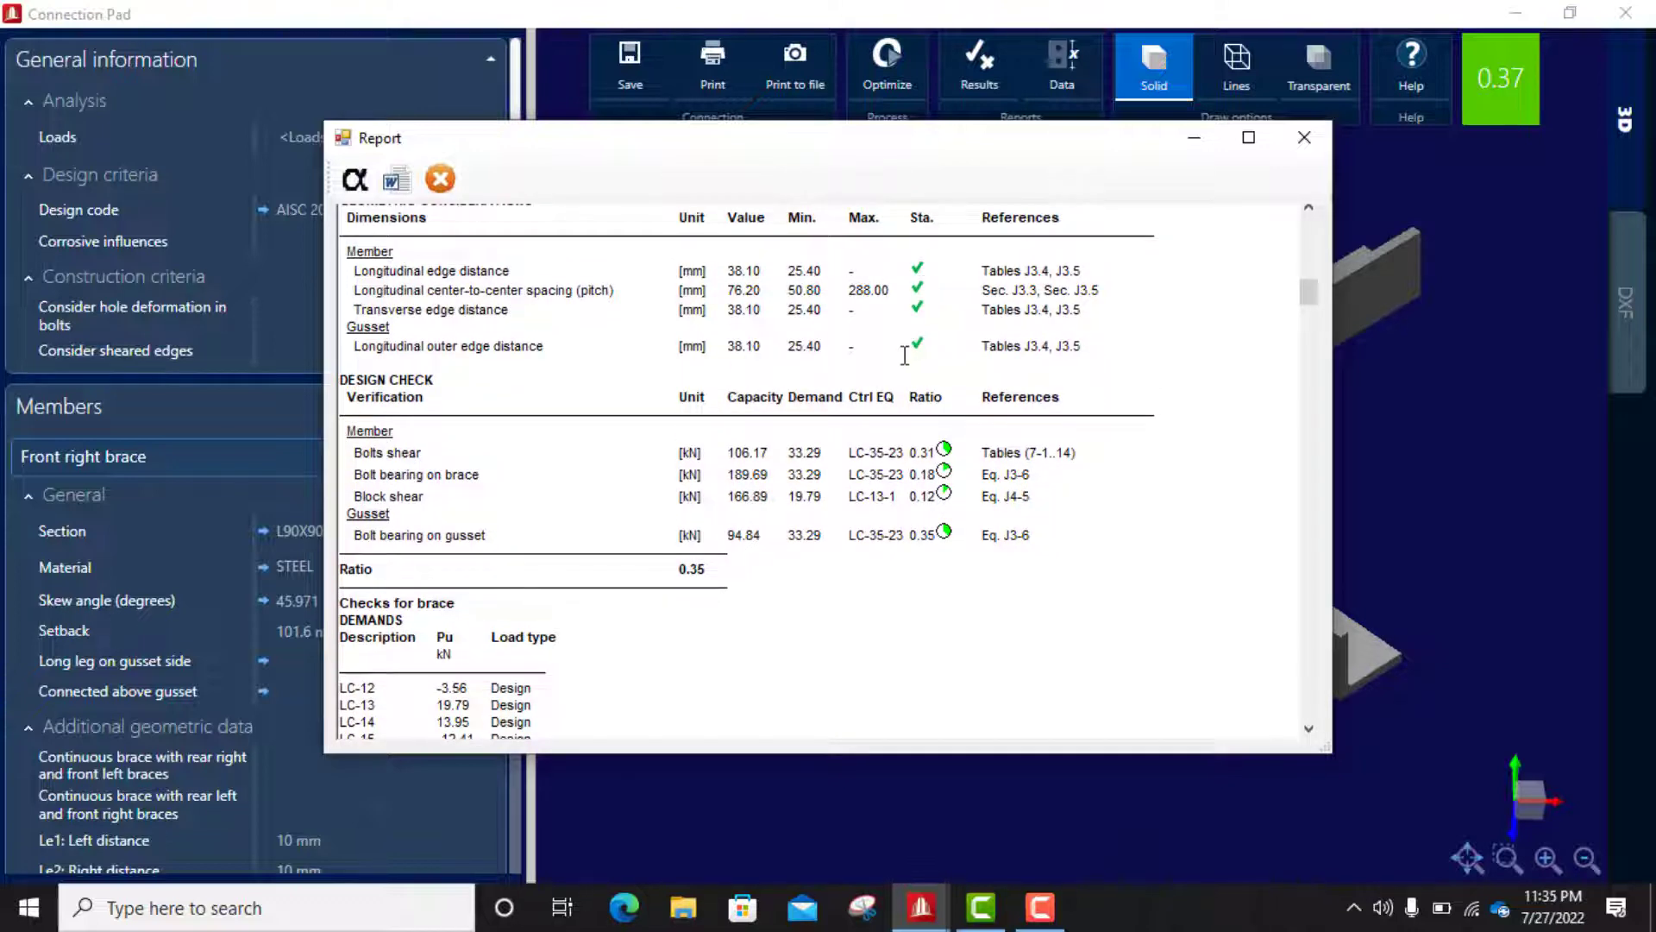
scroll(968, 376, "down", 3)
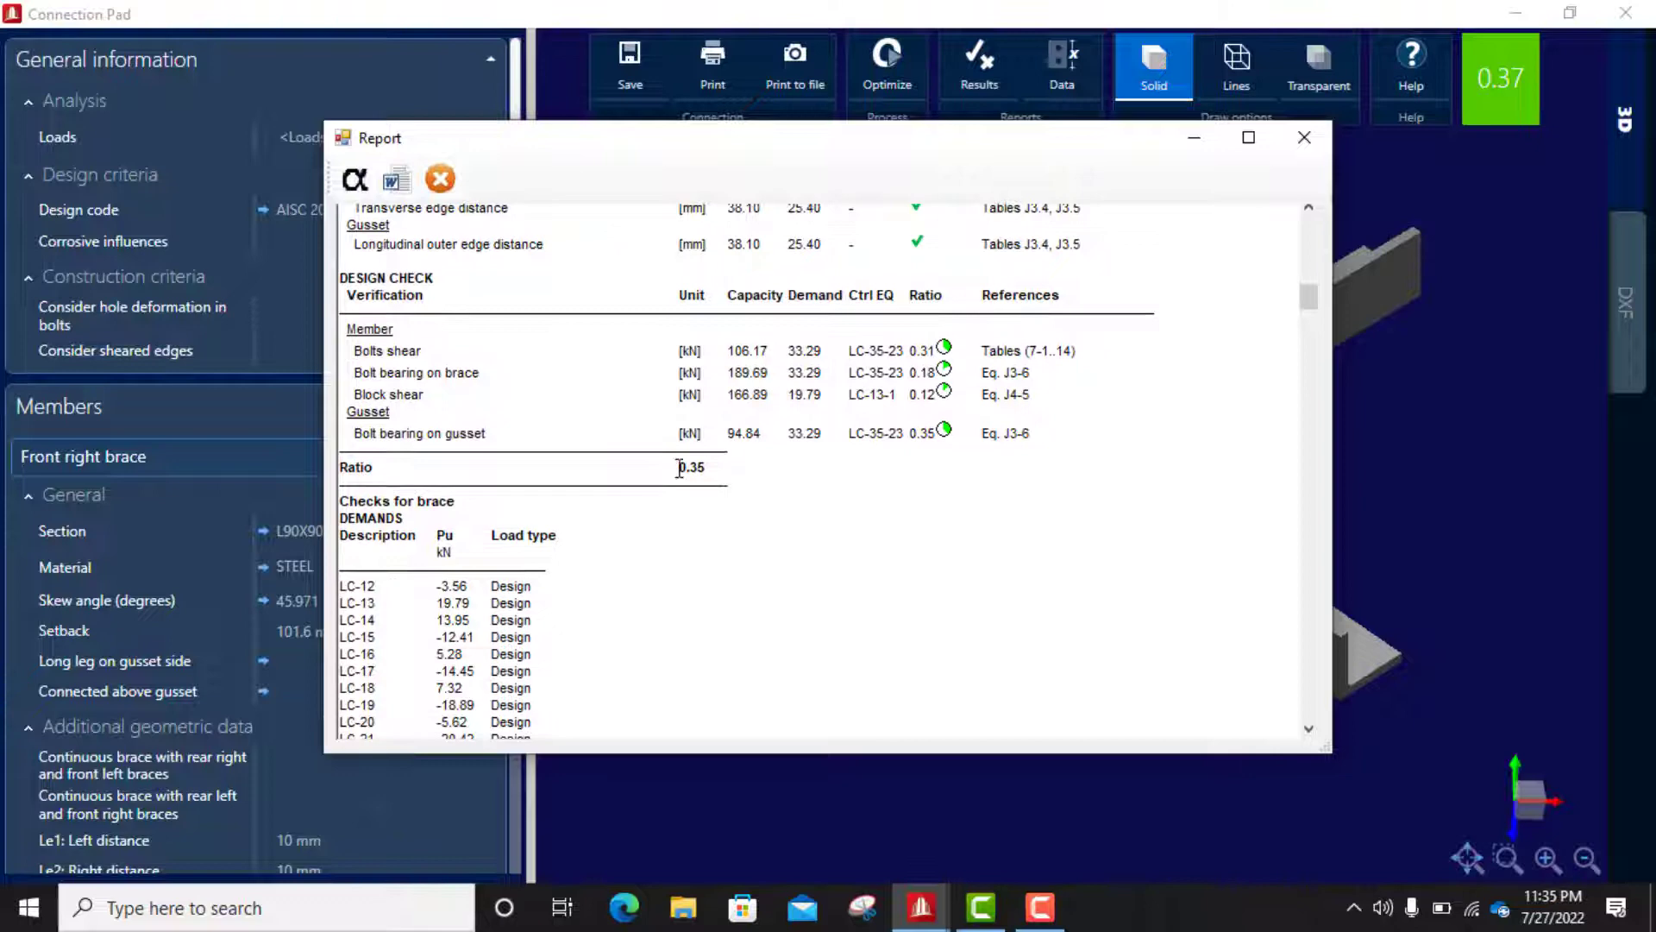
left_click_drag(677, 468, 721, 470)
left_click(944, 353)
Step: Review the report's load demands and the front right brace's brace and gusset design check ratios, including Whitmore section yielding
scroll(776, 431, "down", 15)
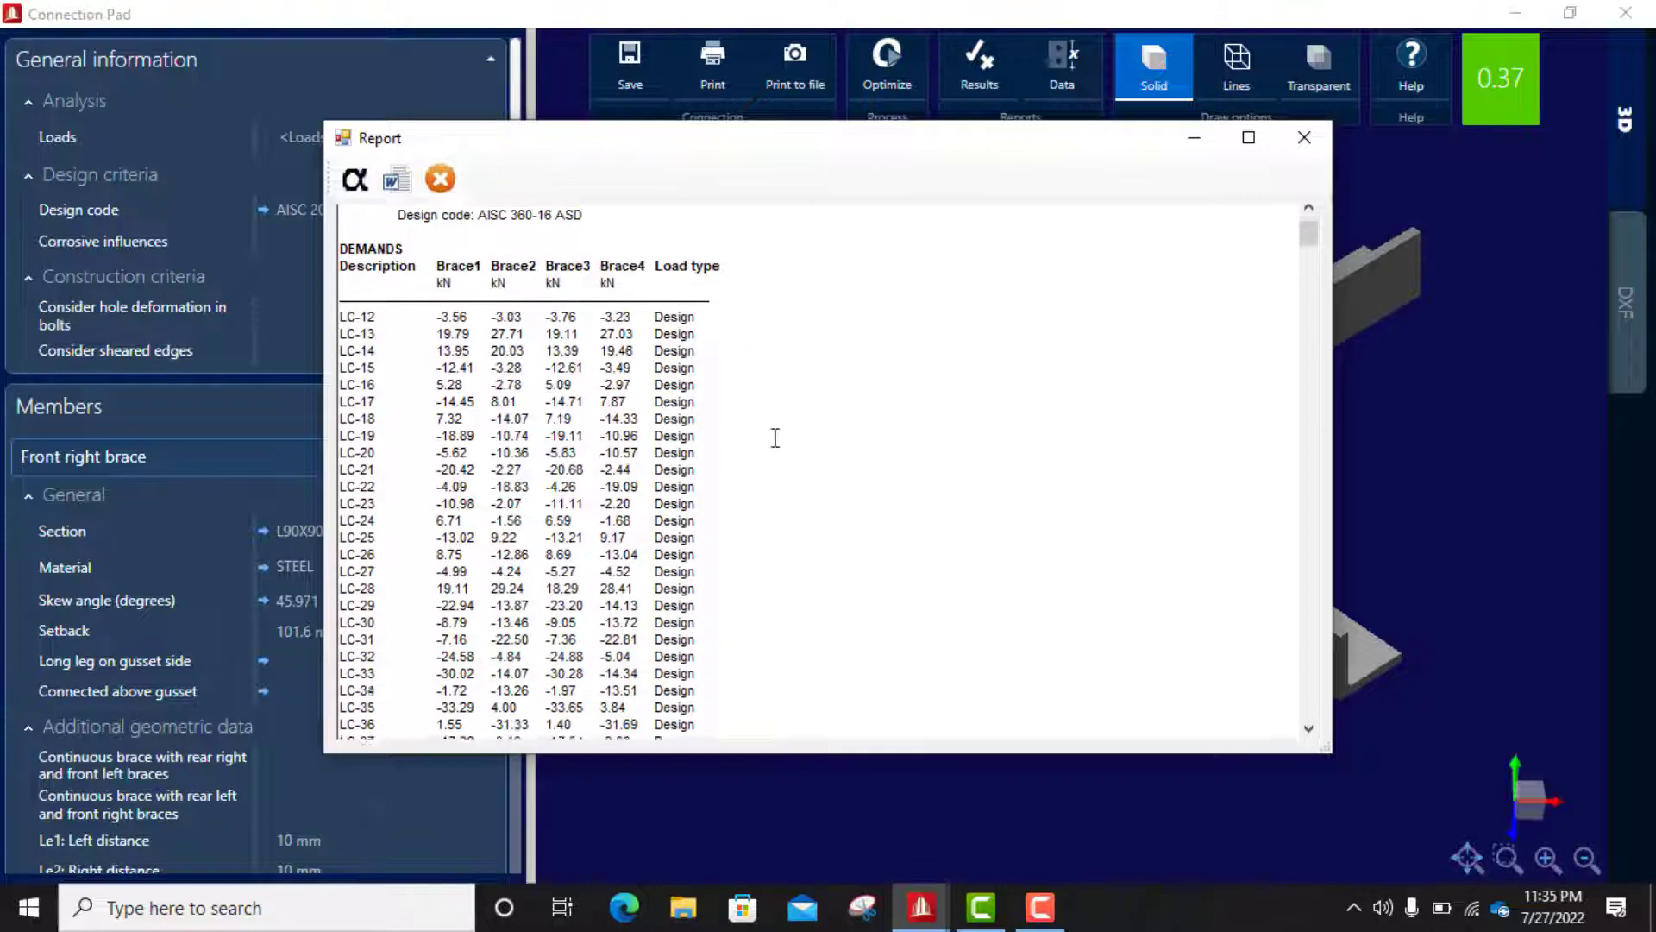
scroll(692, 401, "down", 8)
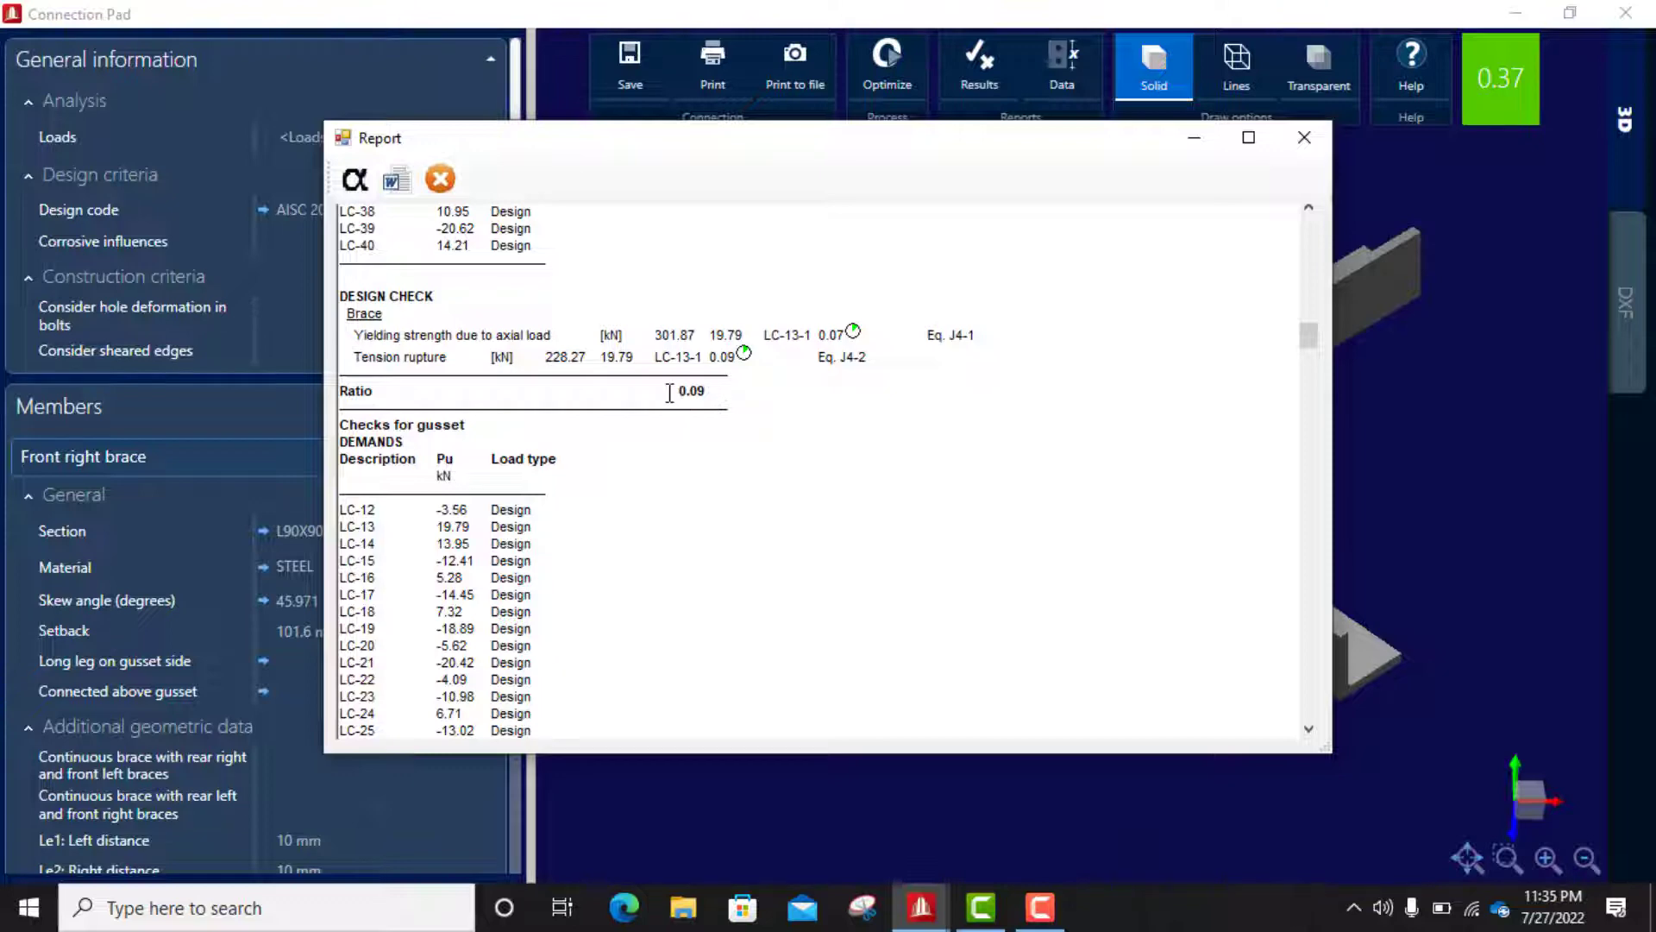
left_click_drag(671, 392, 736, 395)
scroll(497, 439, "down", 6)
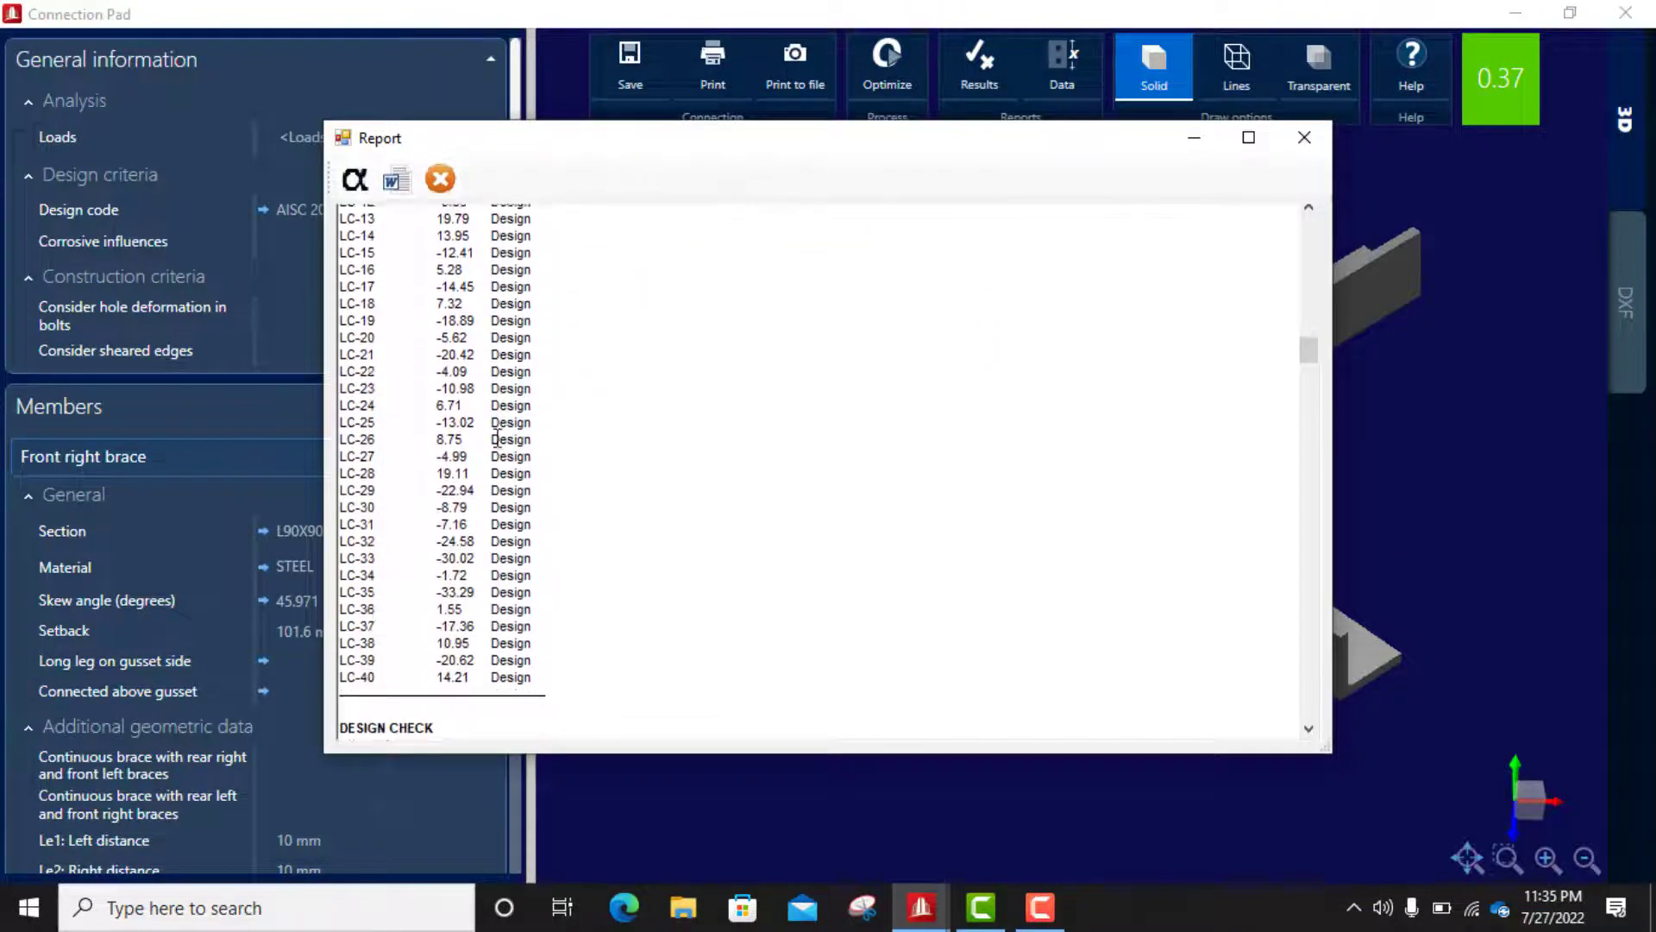
scroll(497, 439, "down", 6)
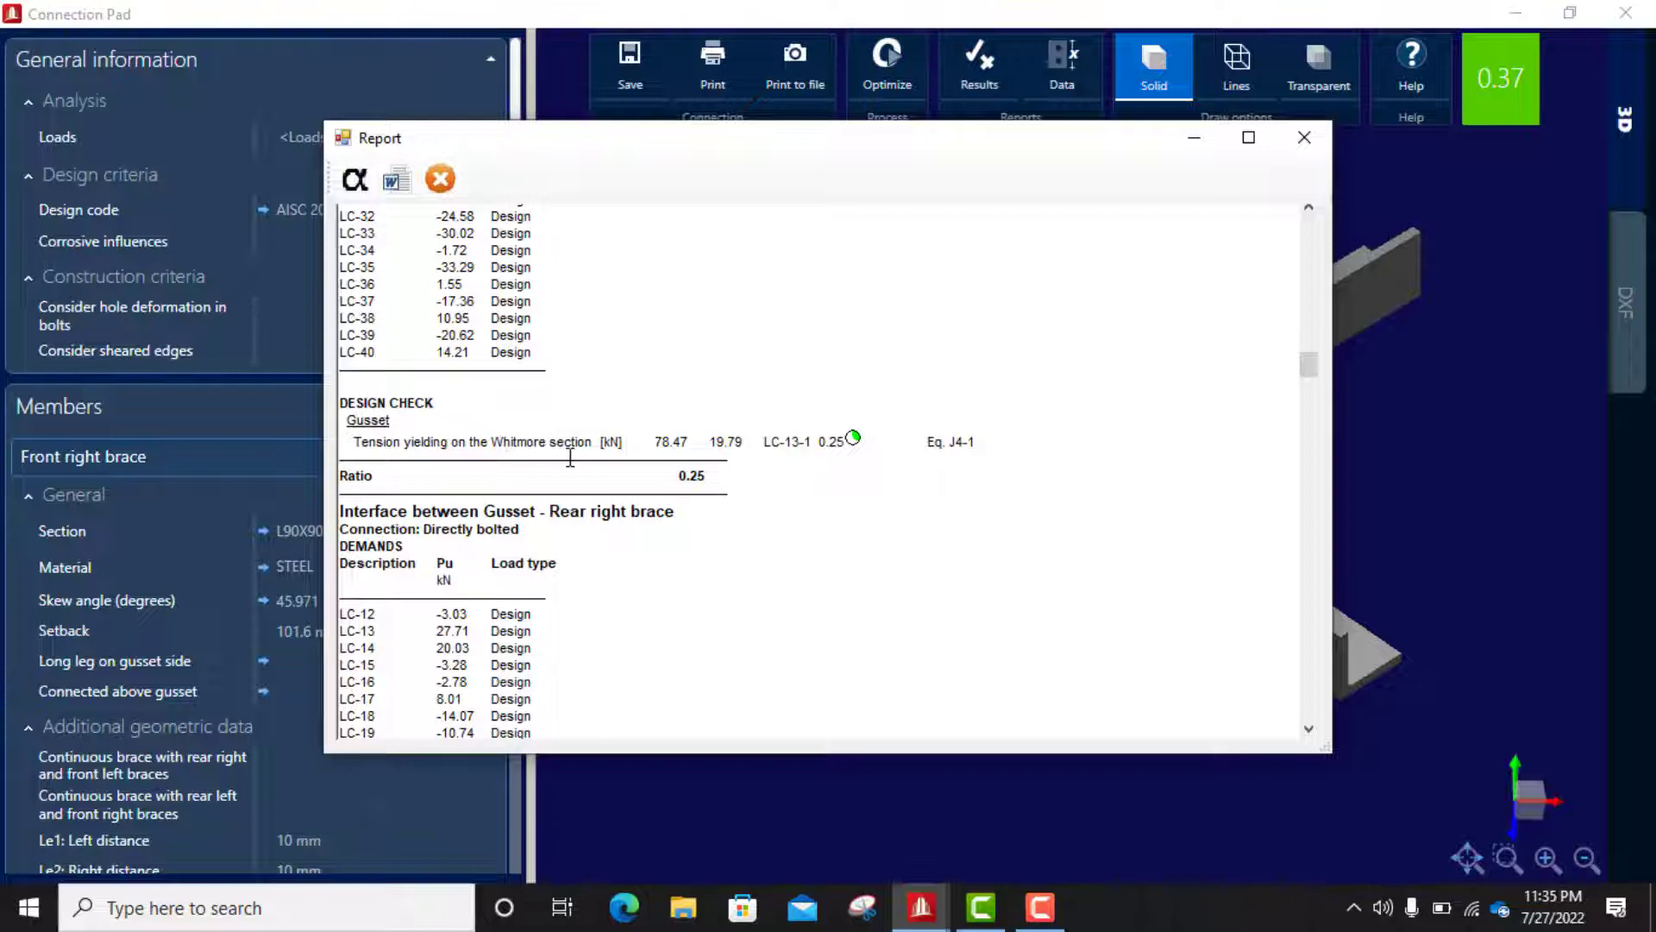
left_click_drag(681, 480, 712, 488)
scroll(708, 485, "down", 2)
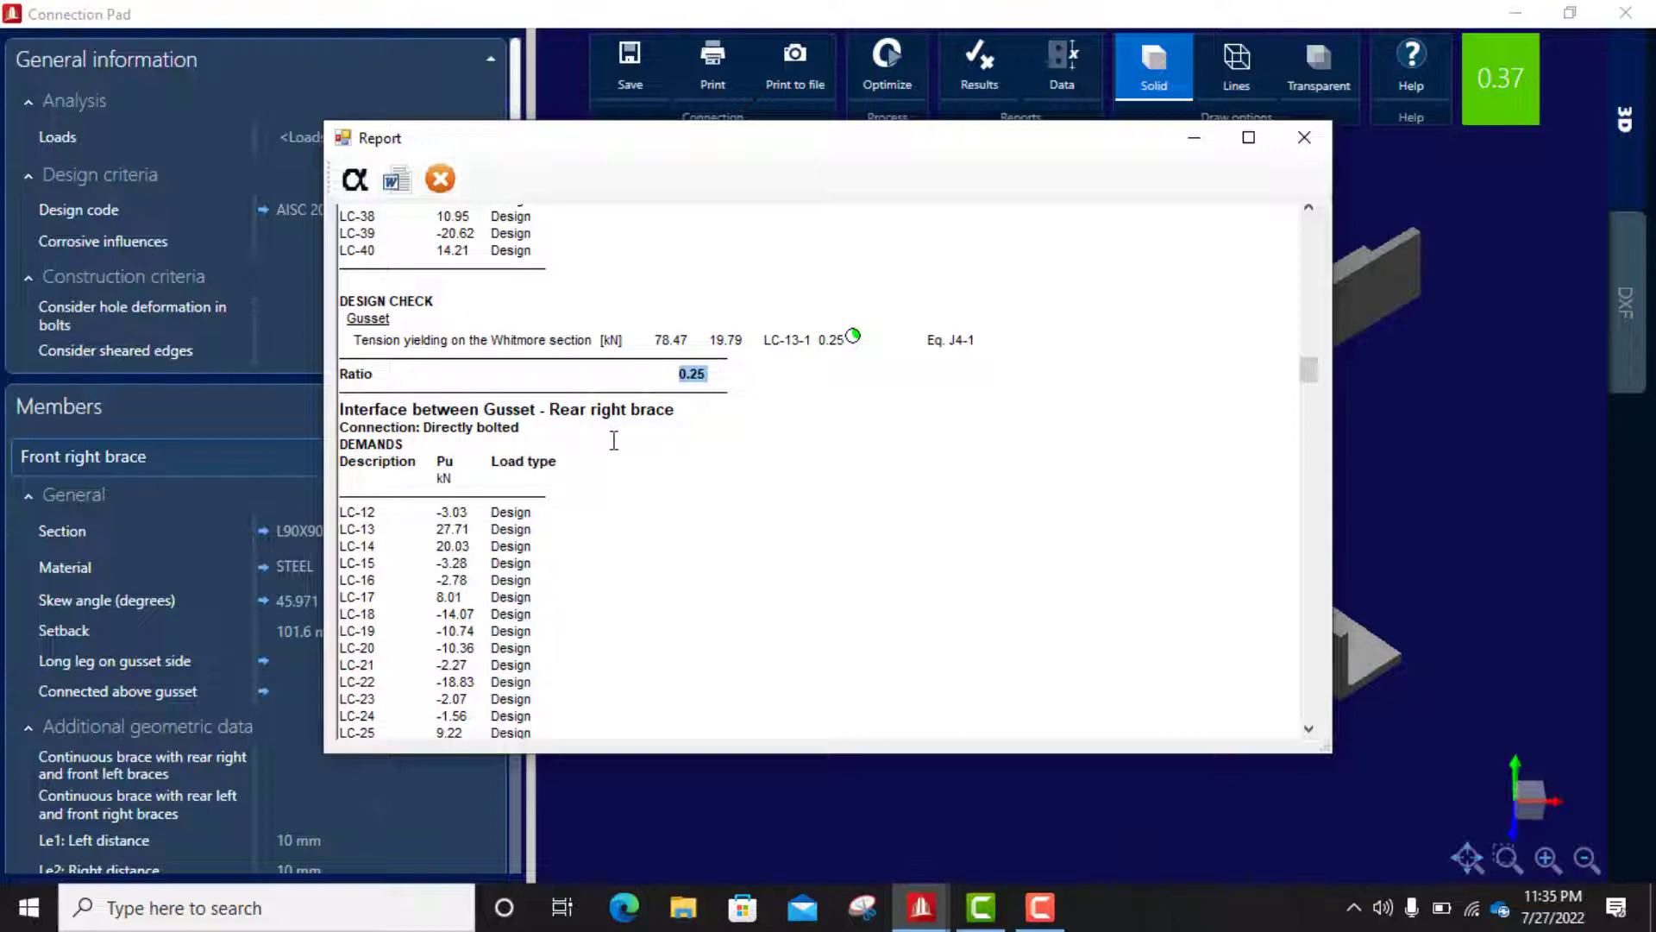
Step: Examine the rear right brace interface's demands, geometric considerations, and bolt and block shear design check ratios in the report
scroll(613, 440, "down", 3)
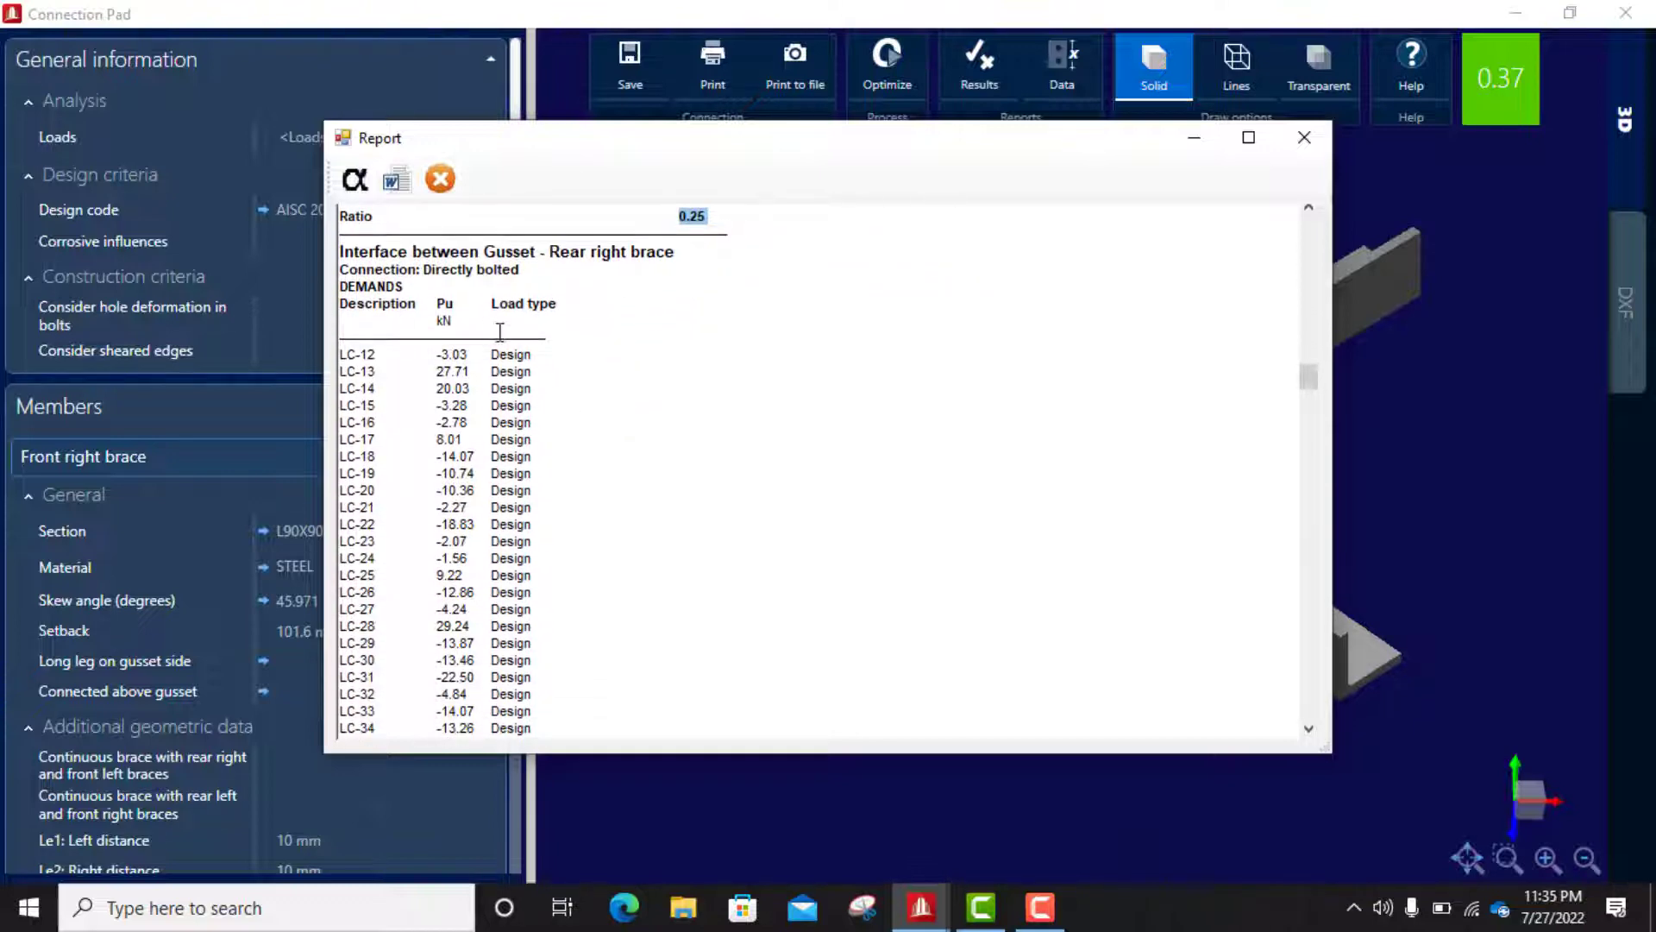
scroll(492, 345, "down", 8)
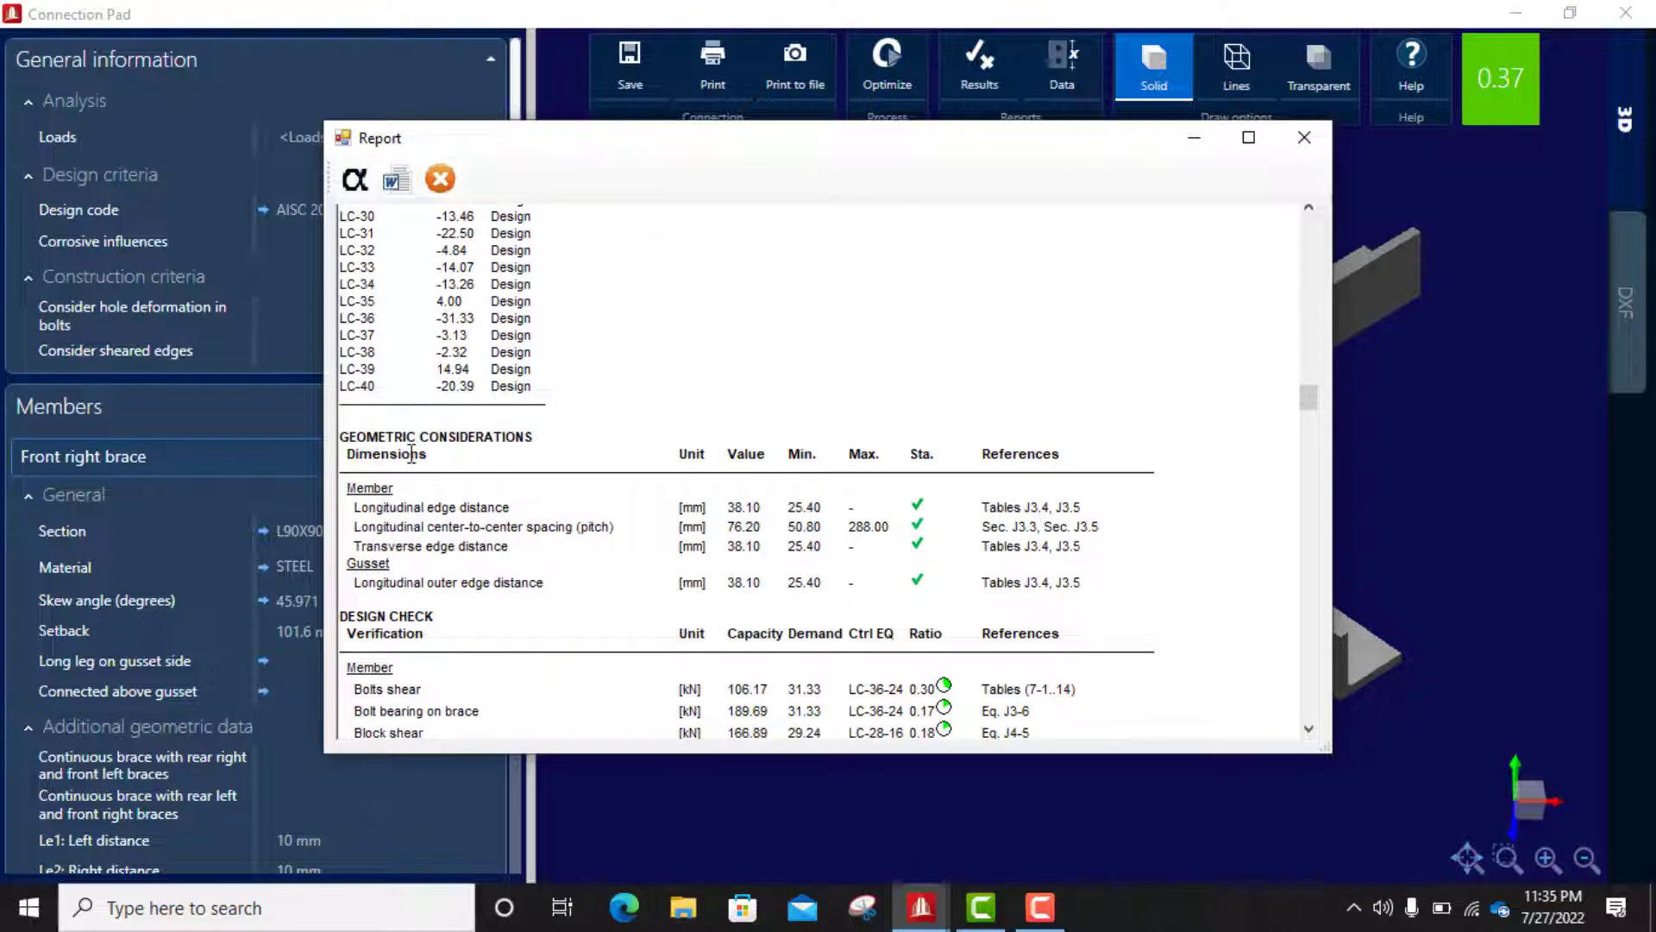
scroll(412, 455, "down", 1)
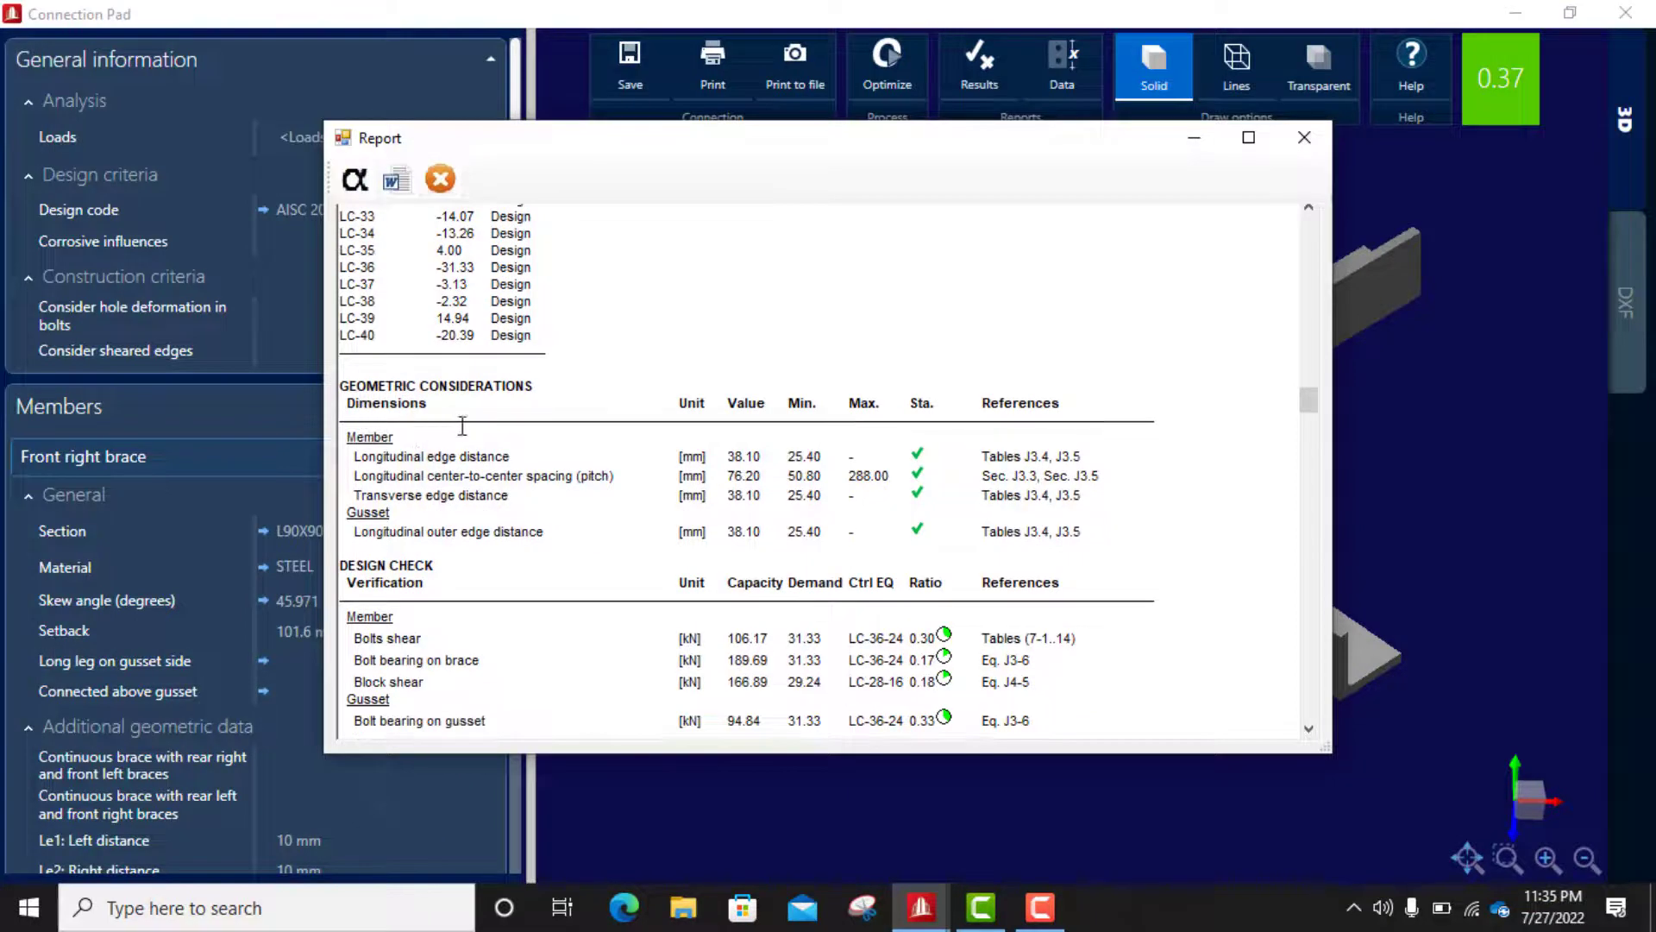
scroll(614, 431, "down", 2)
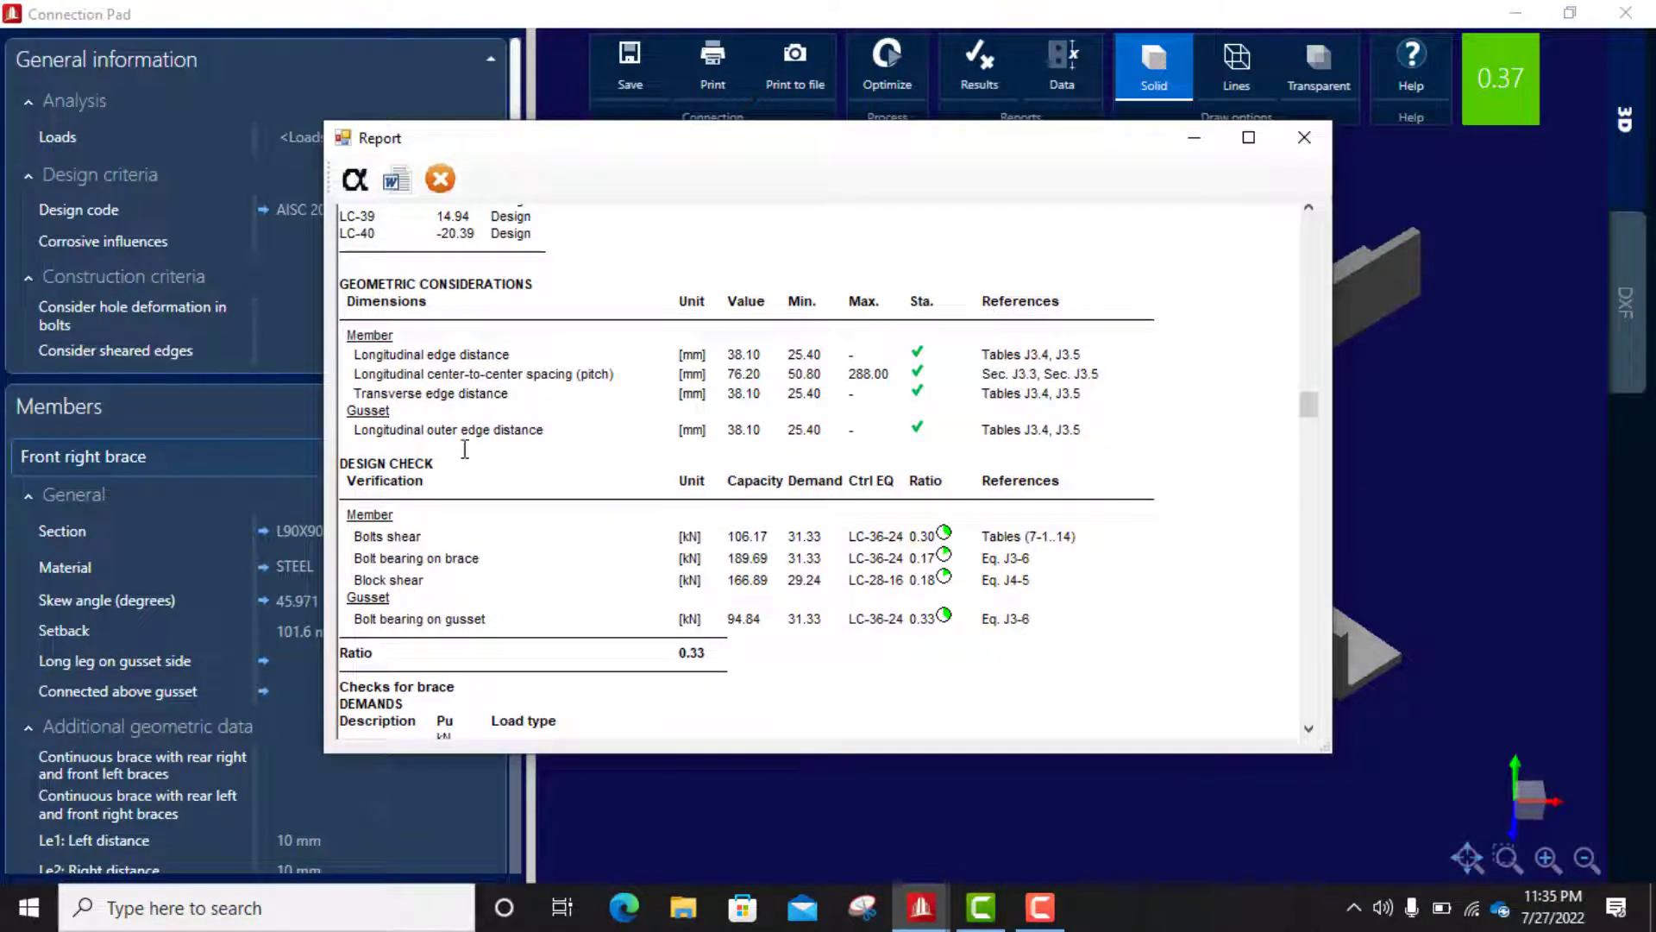
scroll(464, 449, "down", 3)
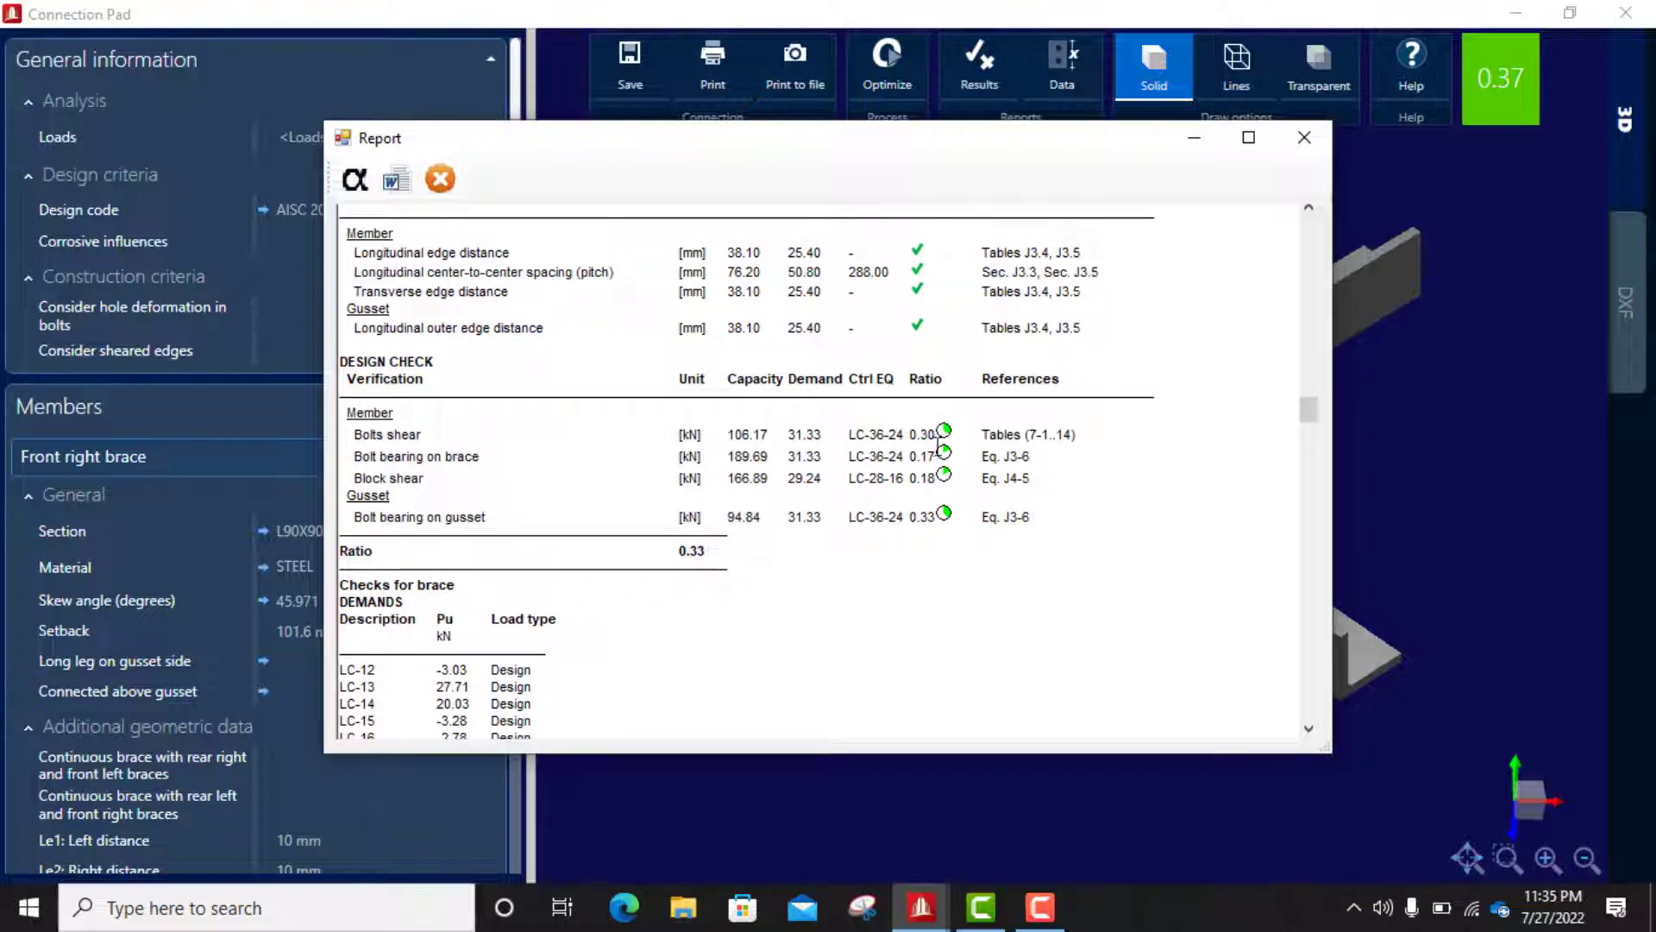
double_click(691, 550)
scroll(639, 440, "down", 1)
scroll(639, 440, "down", 1)
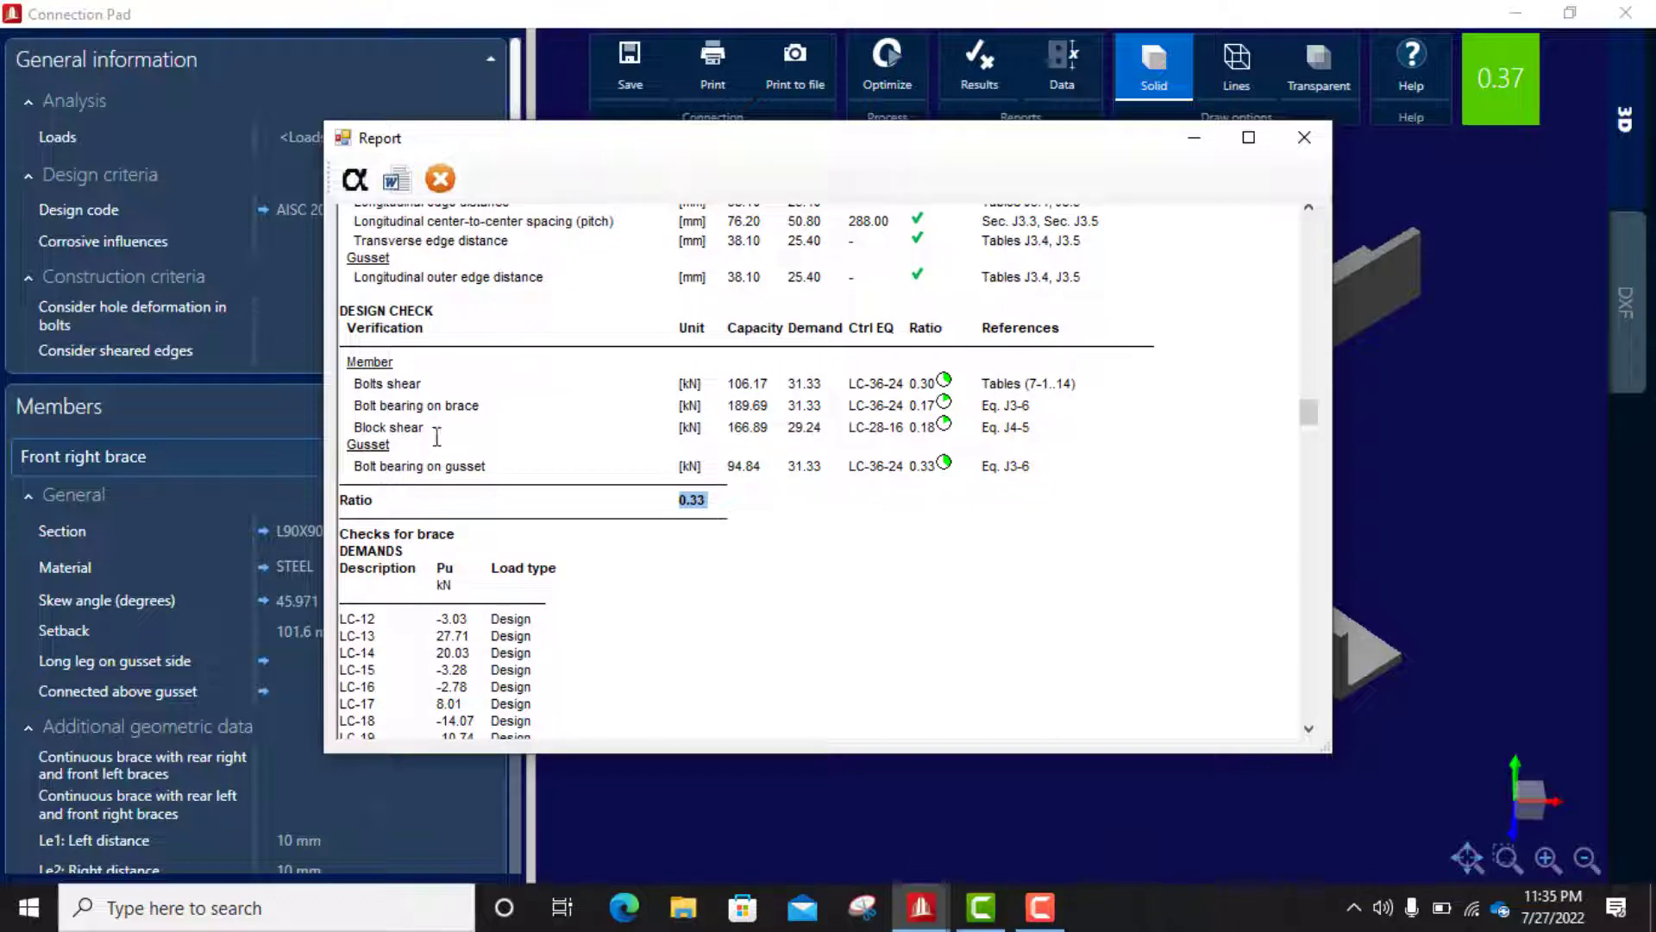
Step: Examine the rear right brace's axial yielding and tension rupture checks and its gusset's Whitmore section ratio
scroll(427, 405, "down", 5)
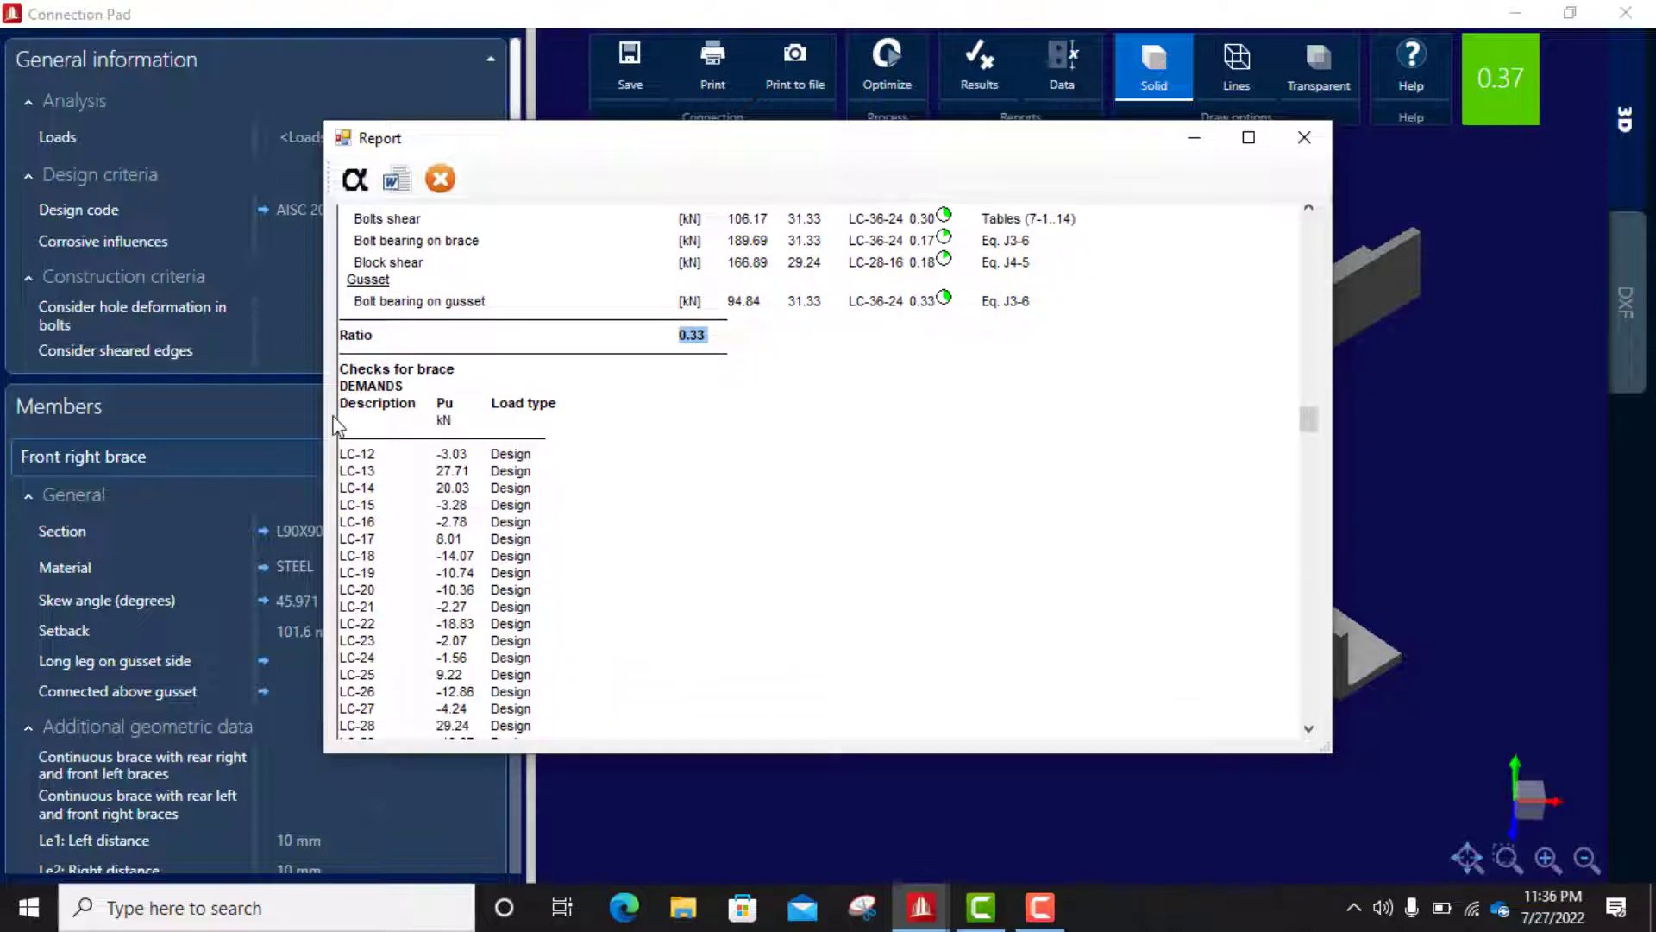
scroll(538, 417, "down", 12)
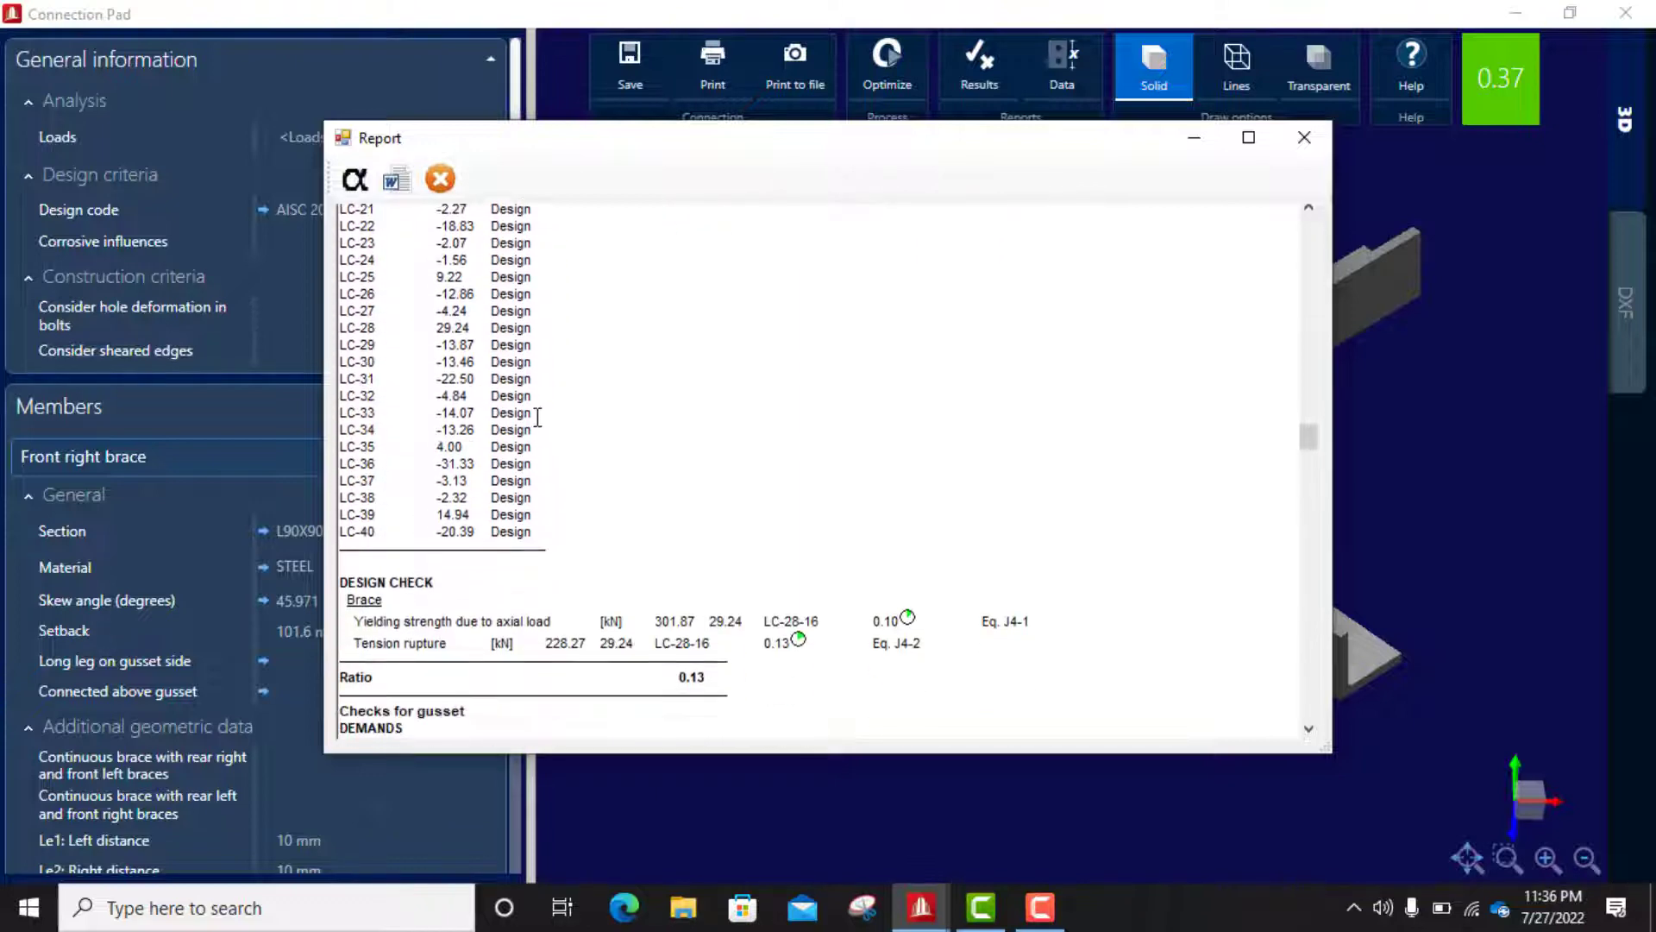
scroll(537, 418, "down", 14)
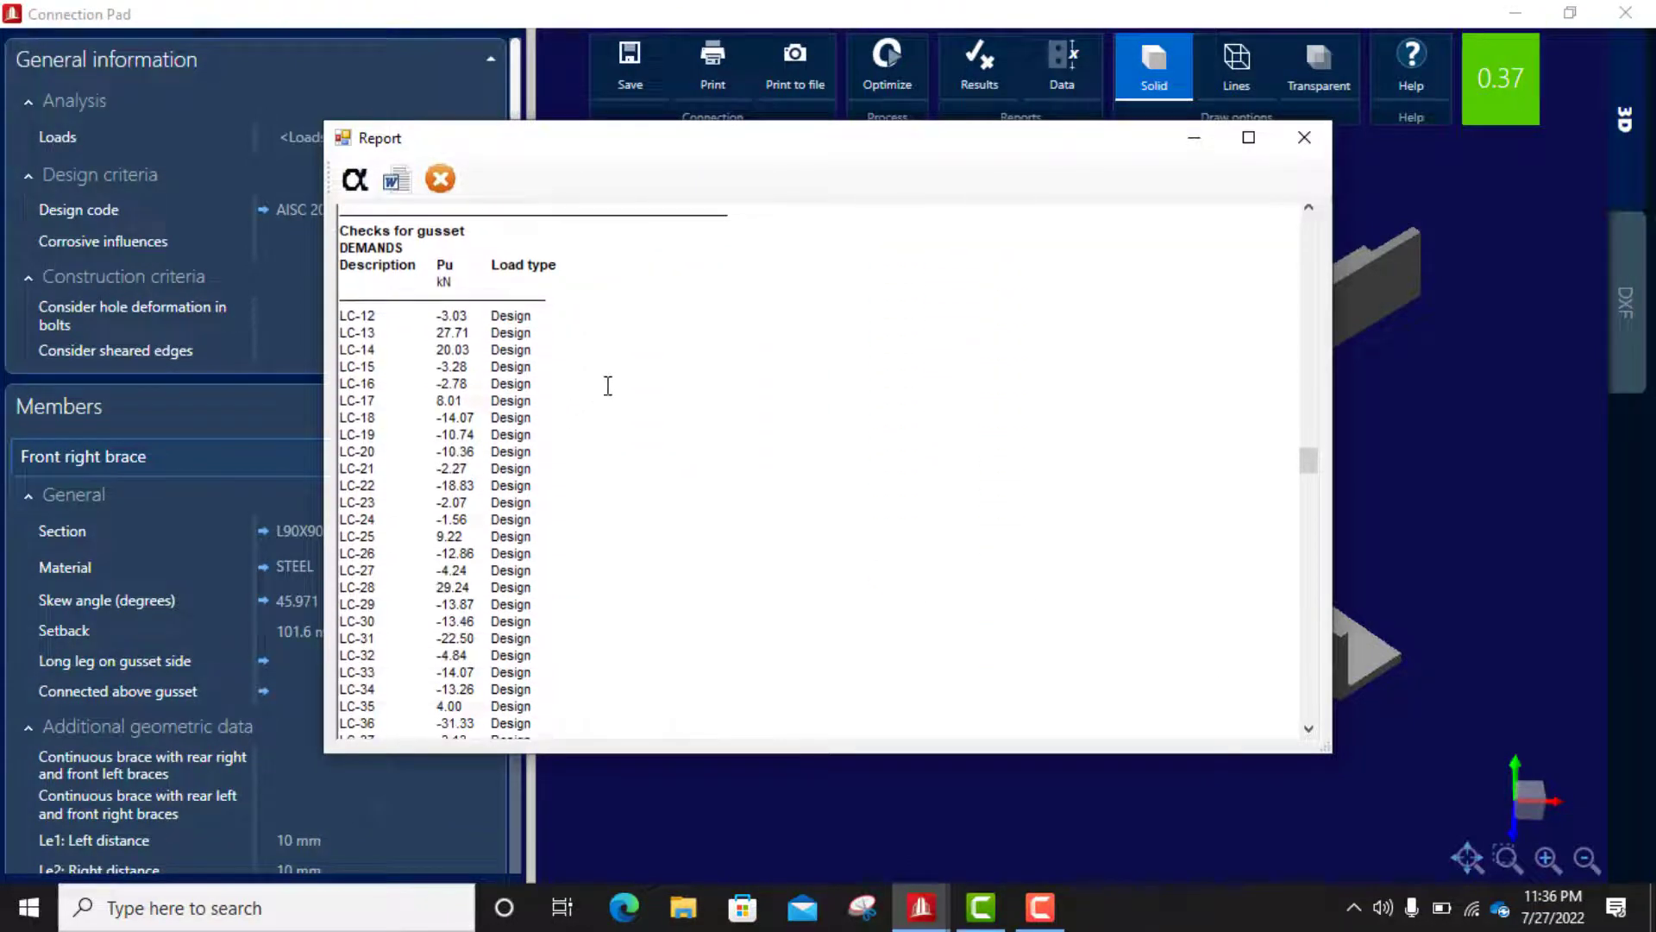
scroll(608, 386, "up", 5)
double_click(691, 354)
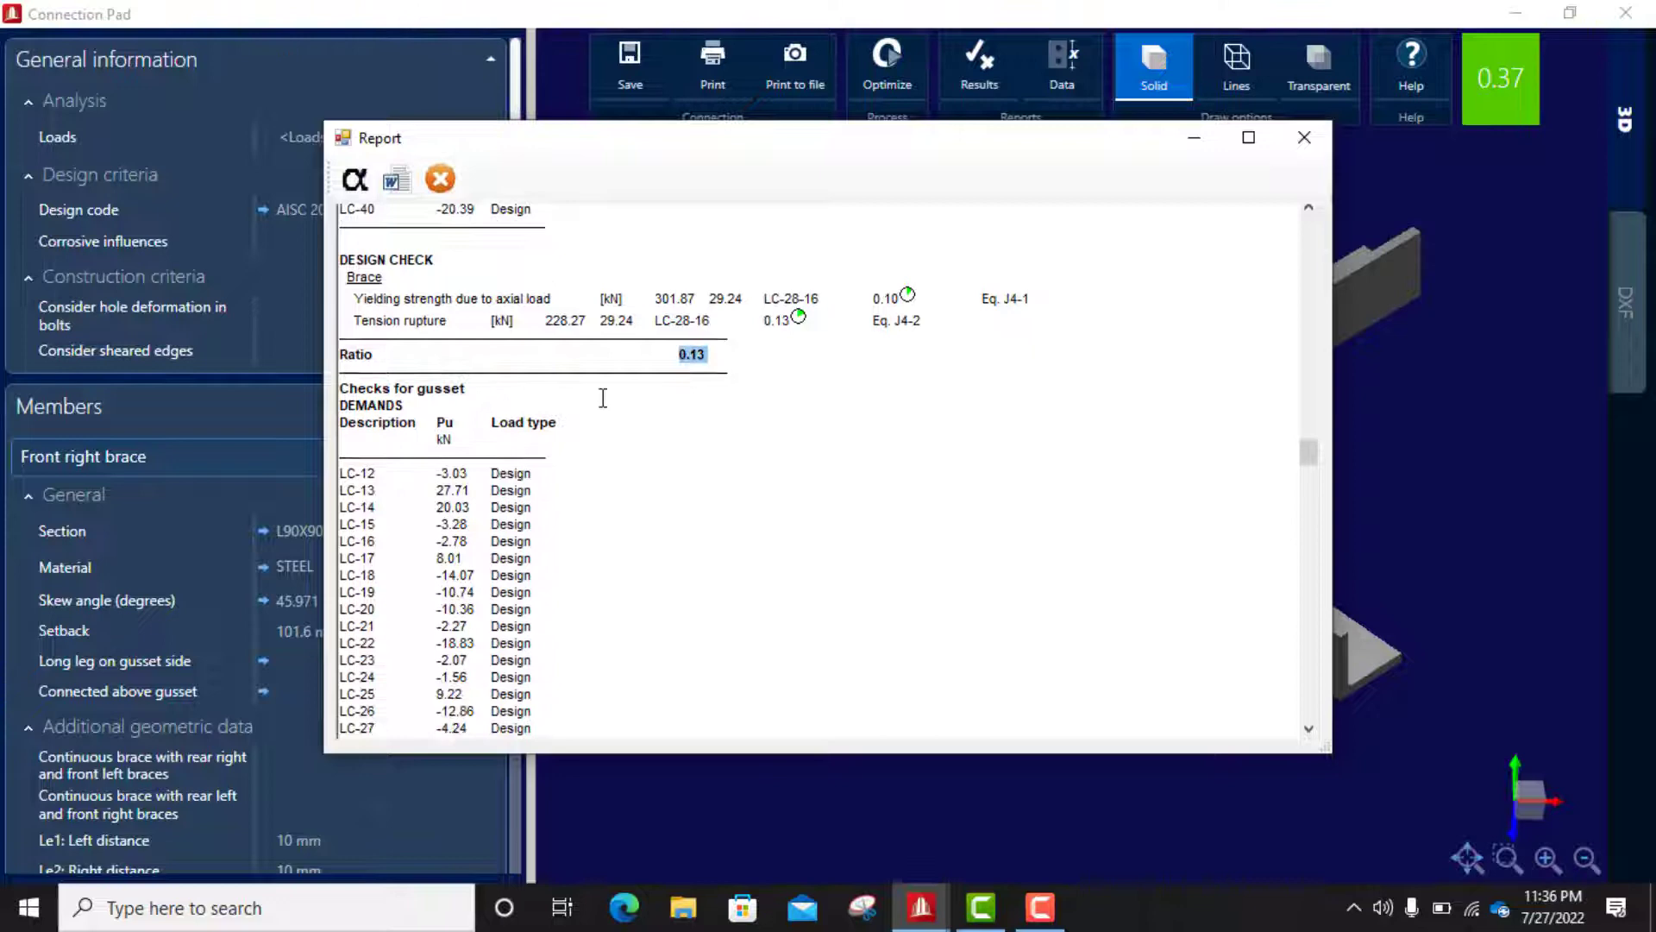
scroll(603, 397, "down", 20)
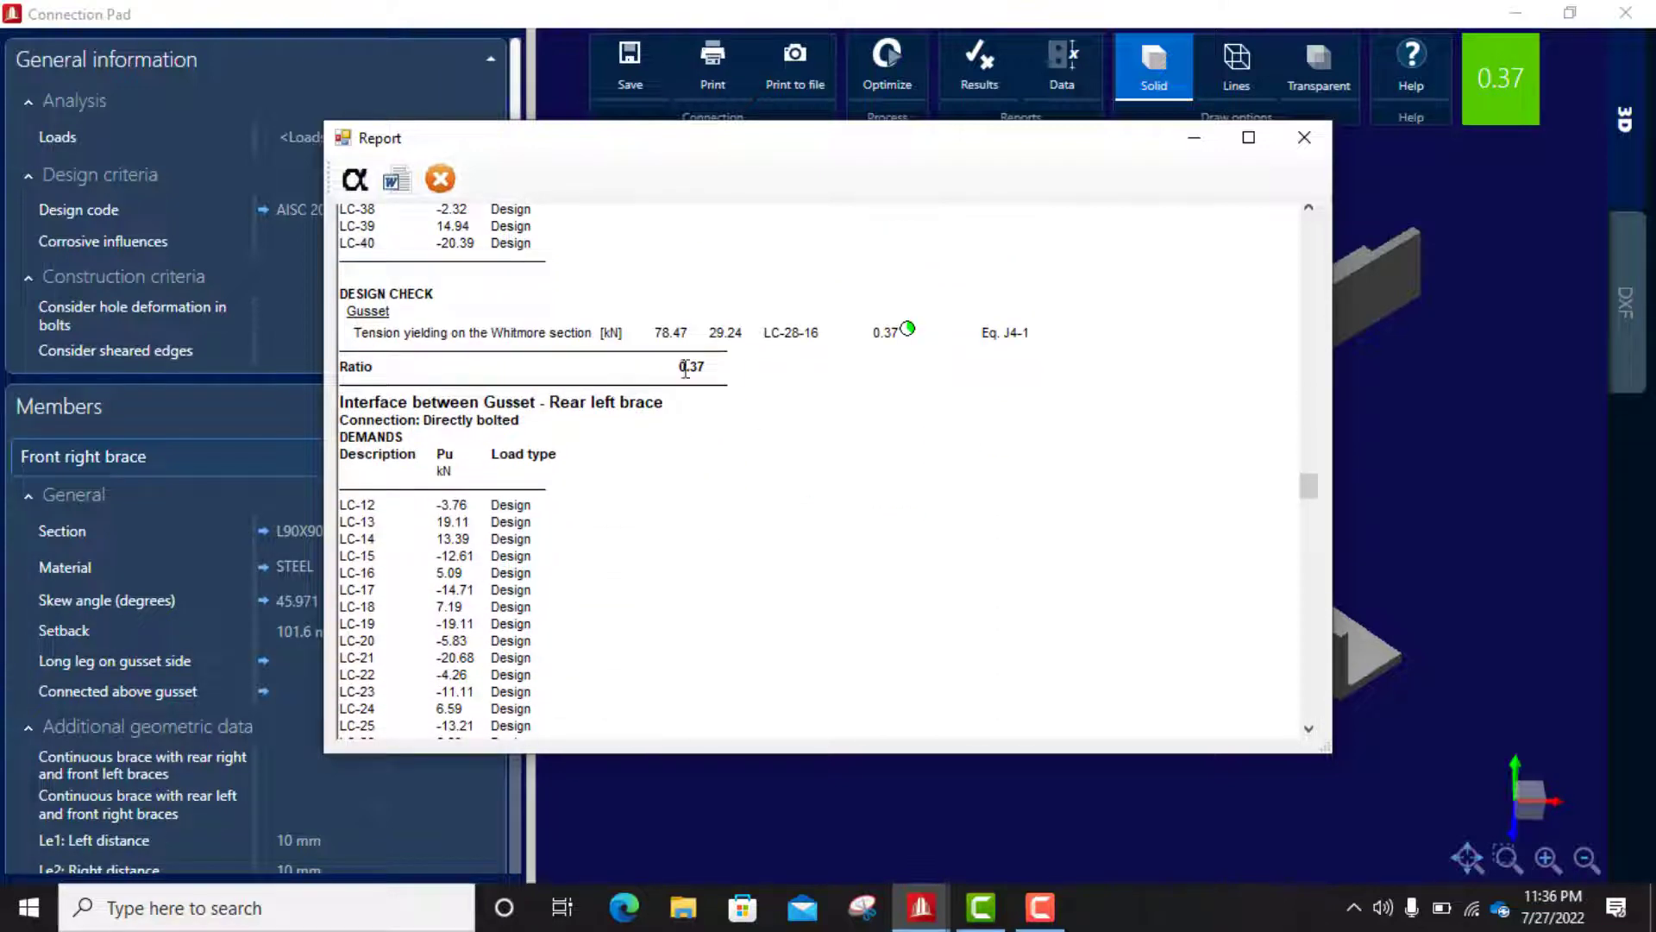
double_click(692, 367)
Step: Review the rear left brace's interface dimensions and its bolt, brace and gusset design checks in the report
scroll(488, 381, "down", 9)
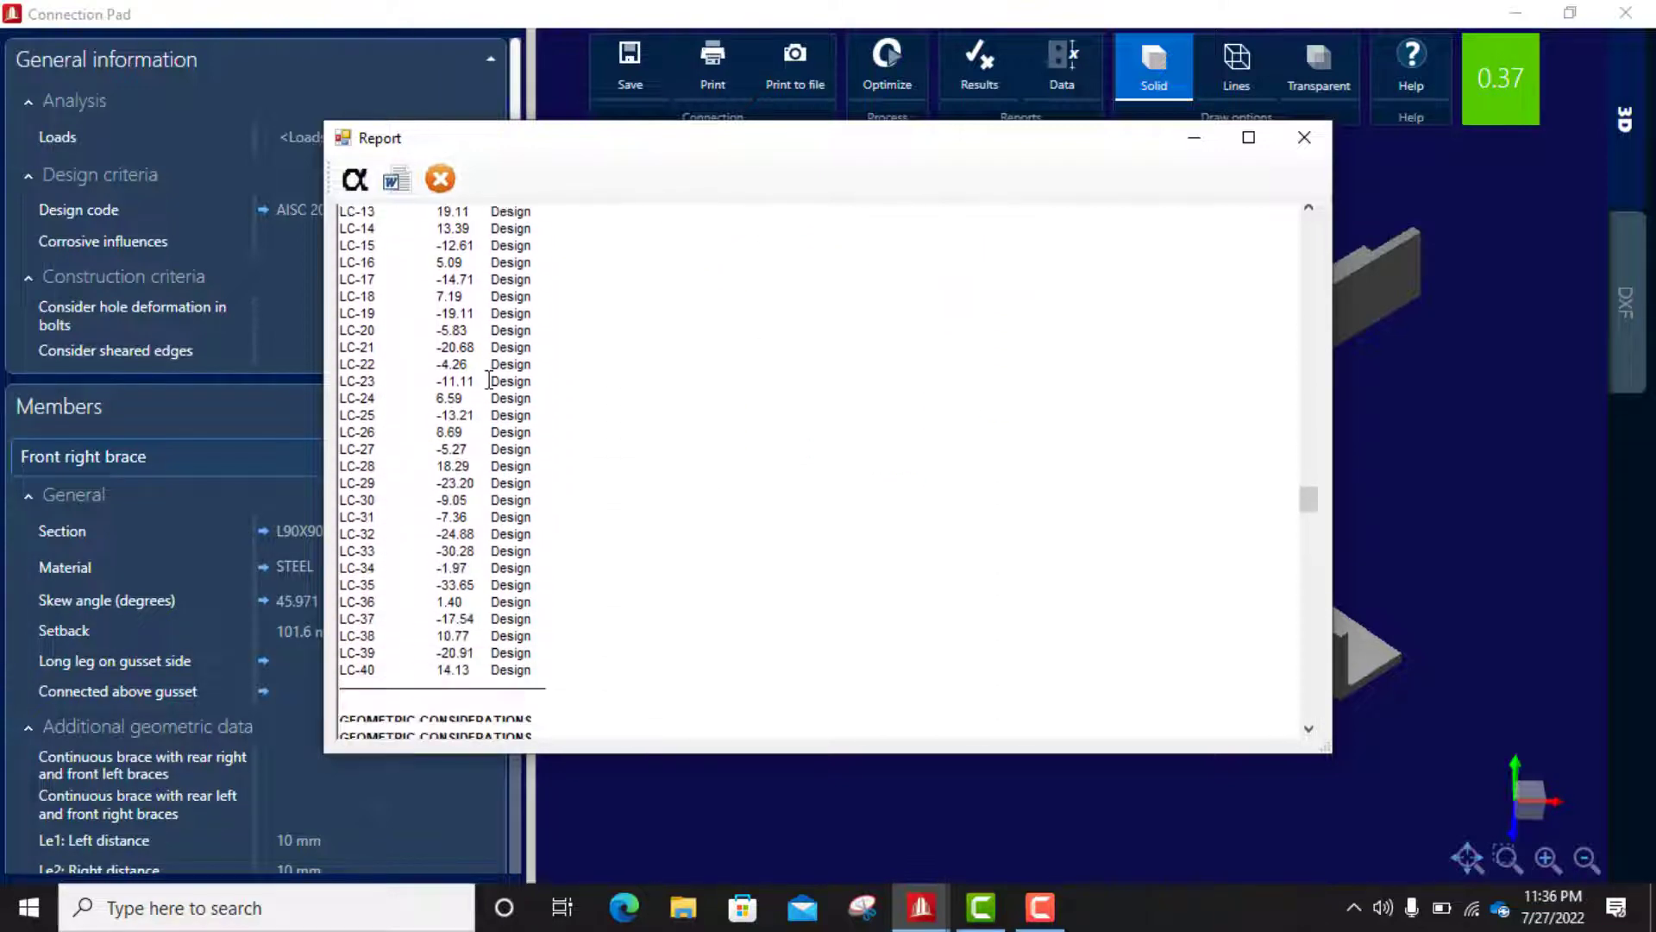
scroll(488, 381, "down", 10)
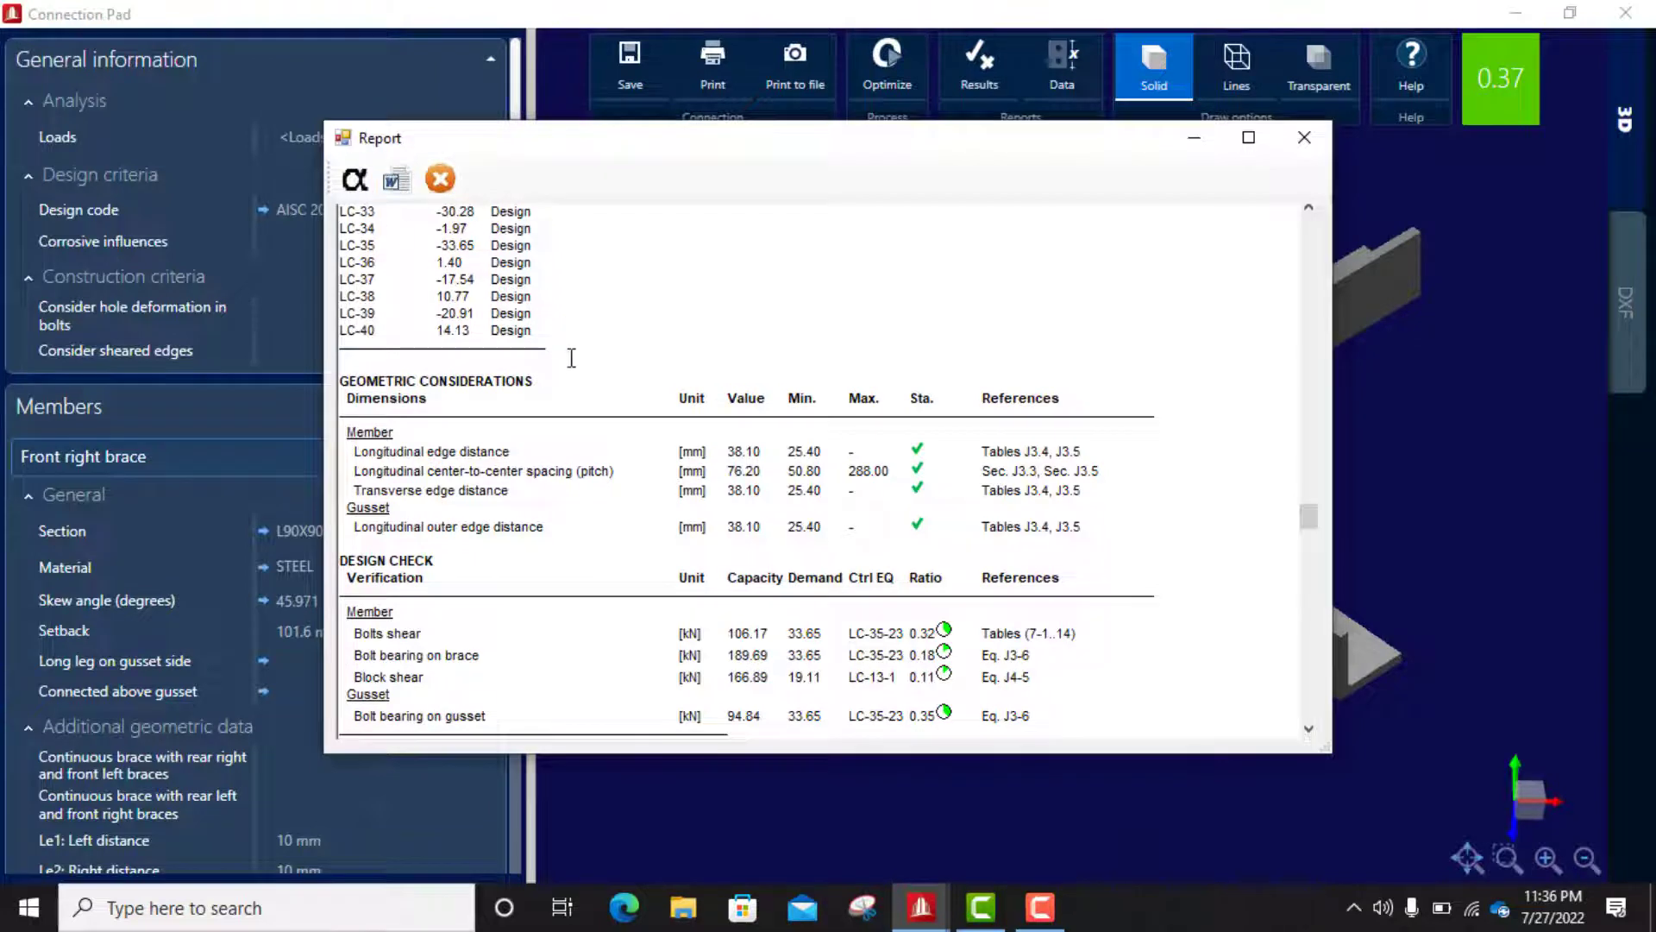
scroll(571, 357, "down", 20)
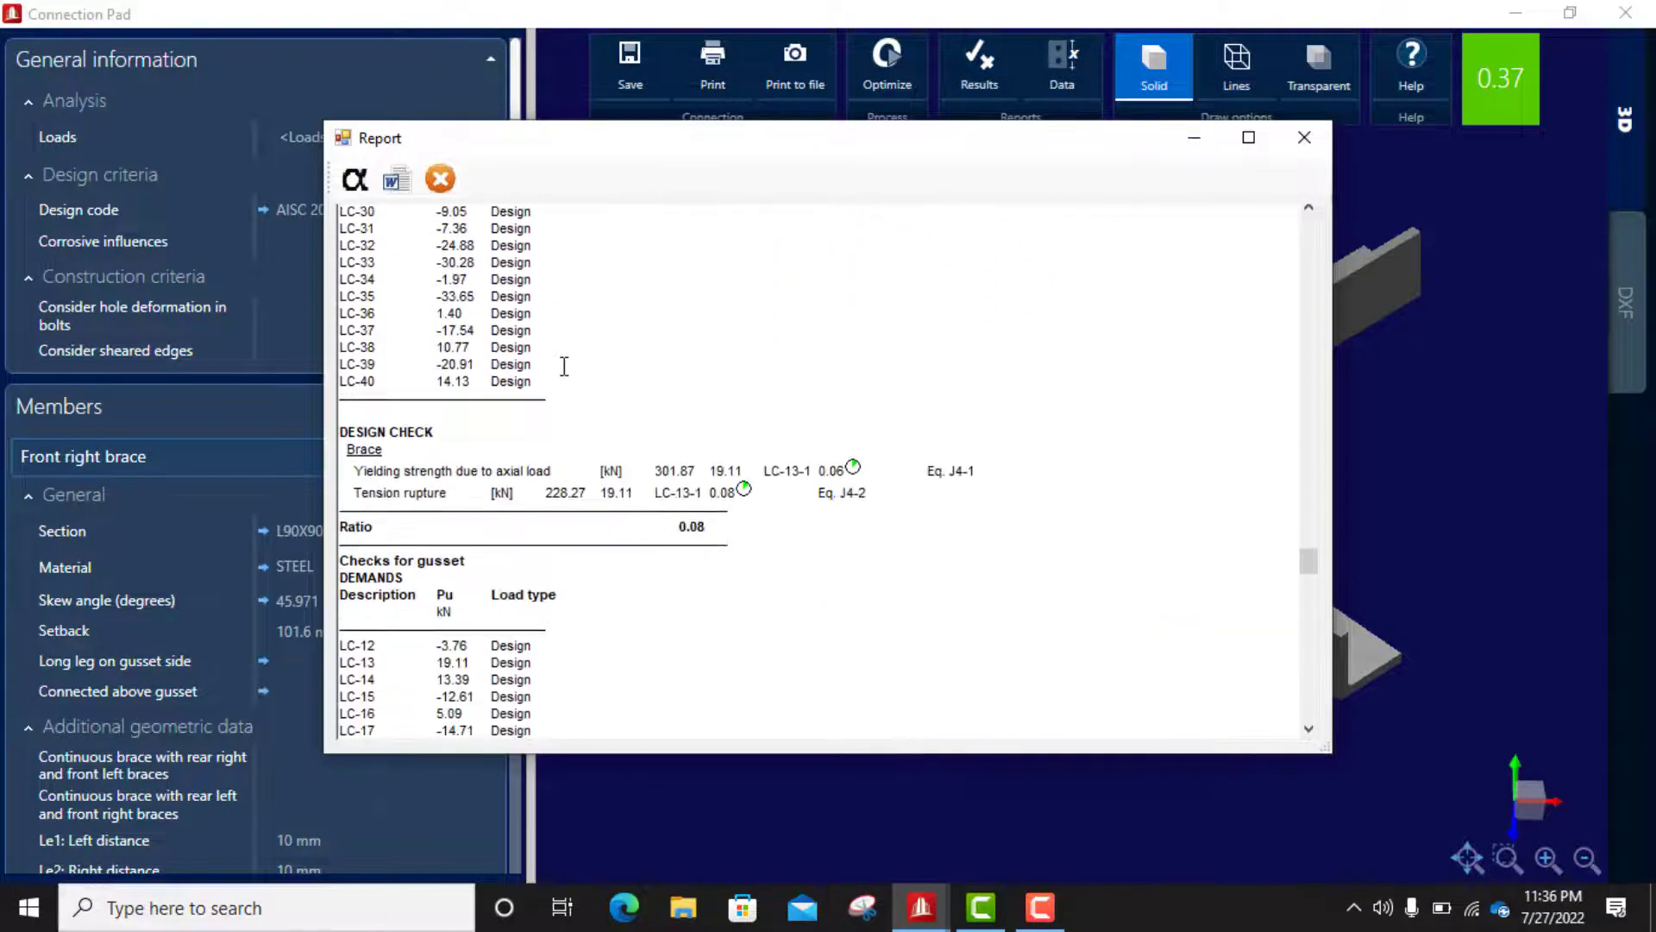
scroll(564, 366, "down", 20)
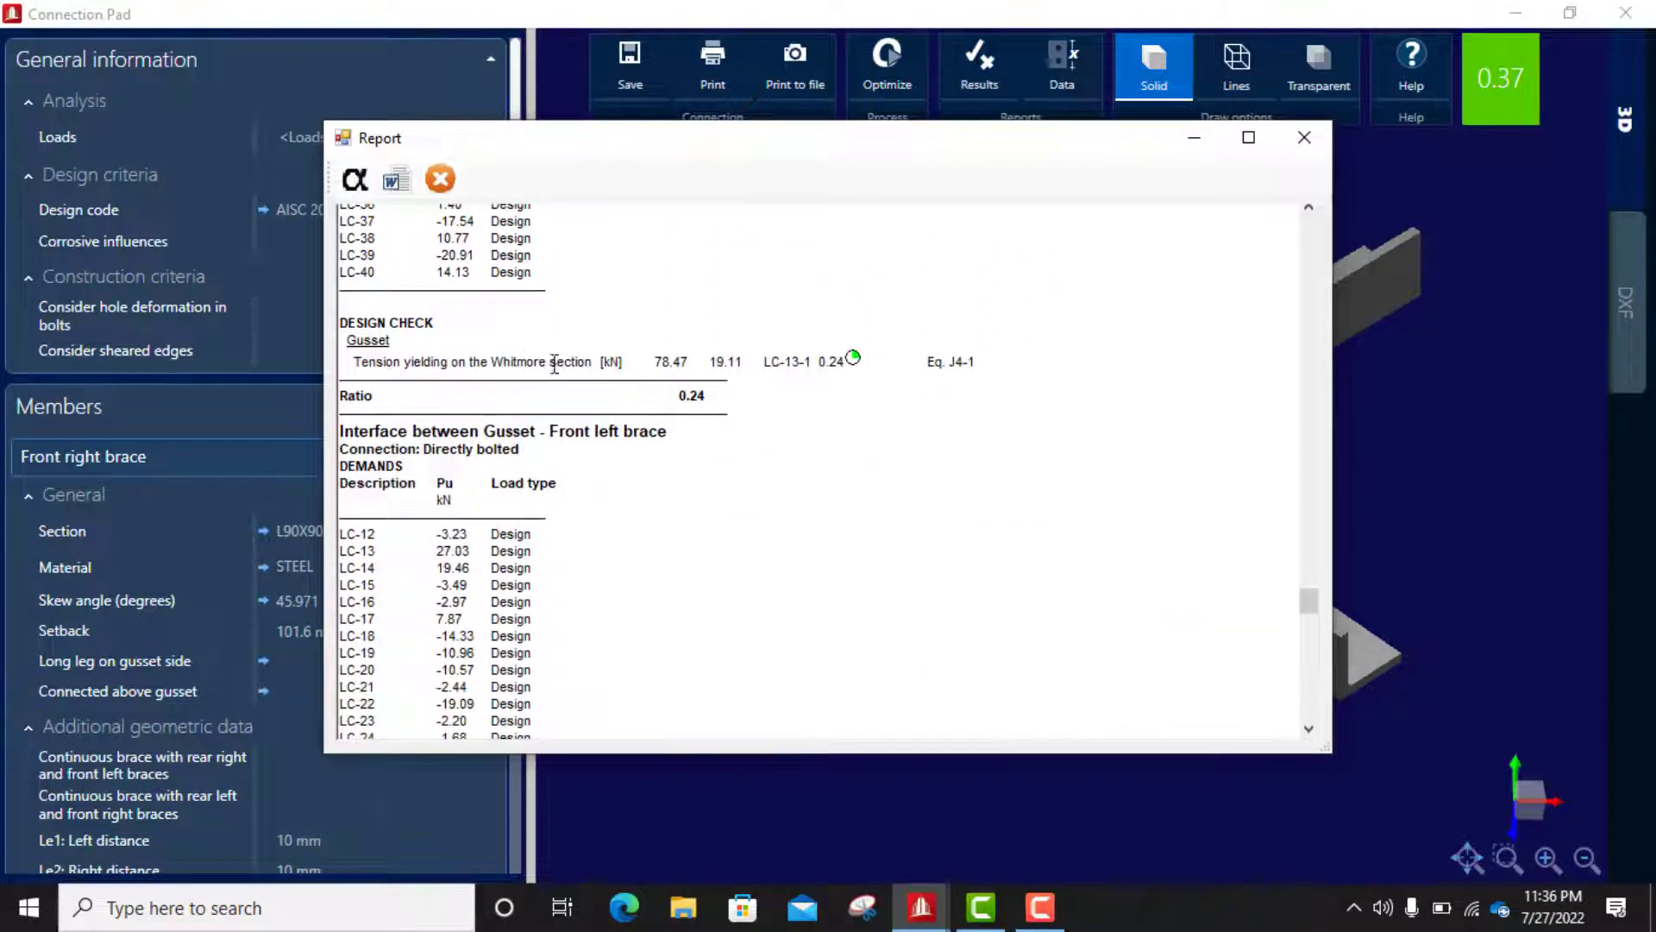
Step: Review the front left brace's design checks and the global critical strength ratio at the end of the report
scroll(588, 444, "down", 20)
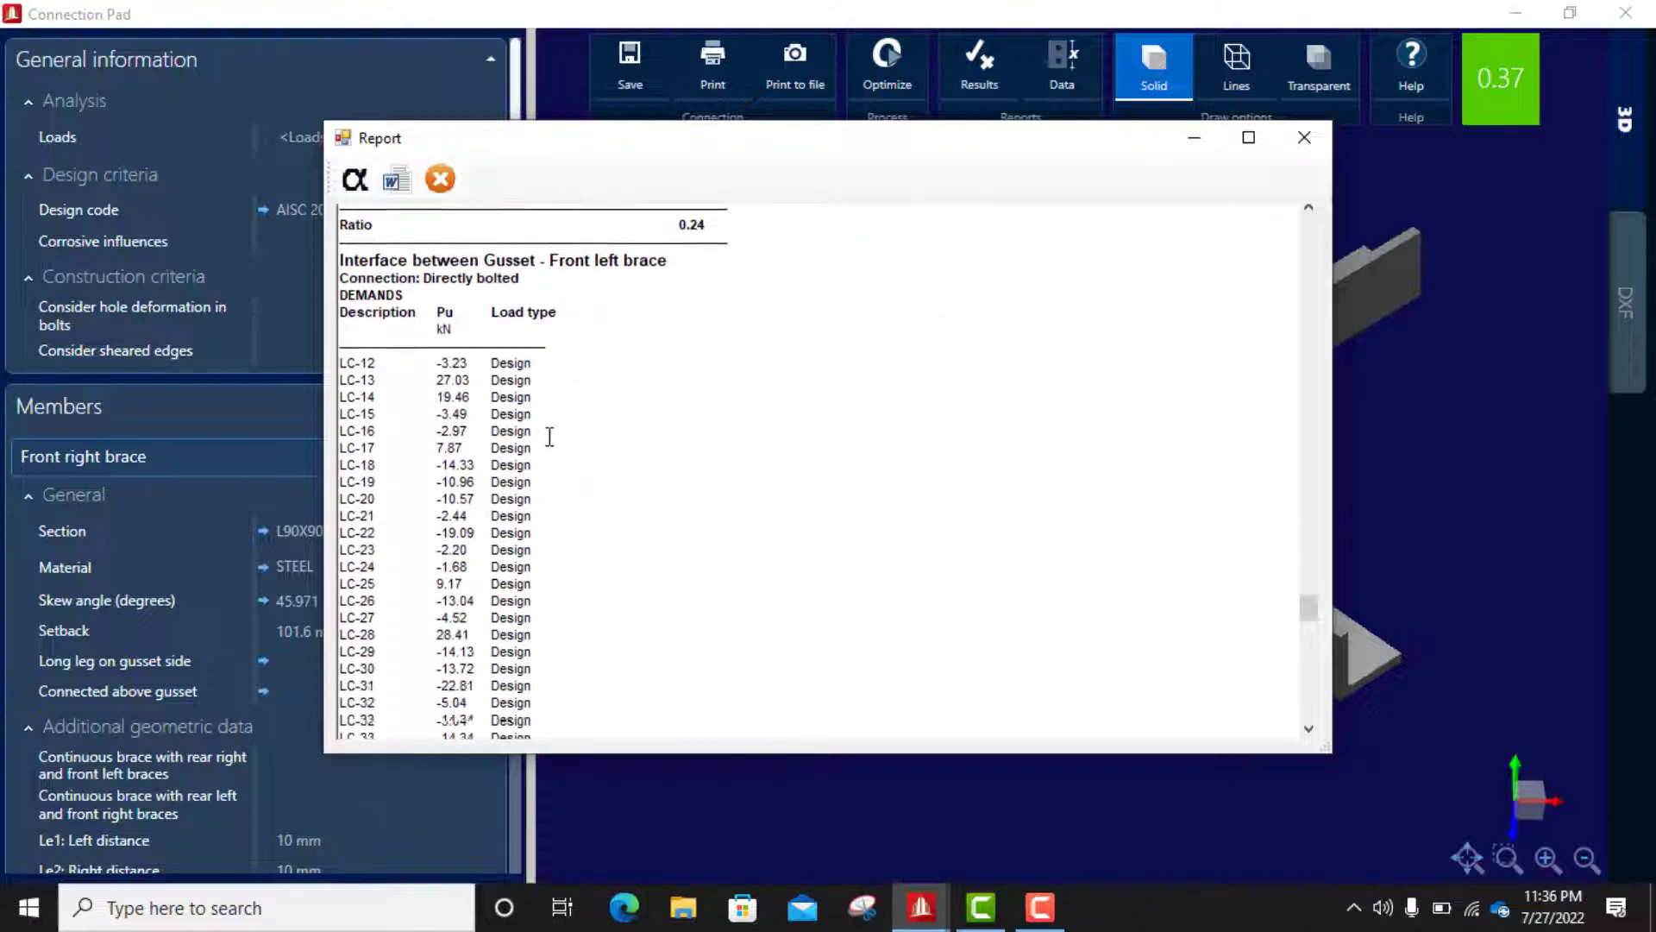
scroll(550, 433, "down", 20)
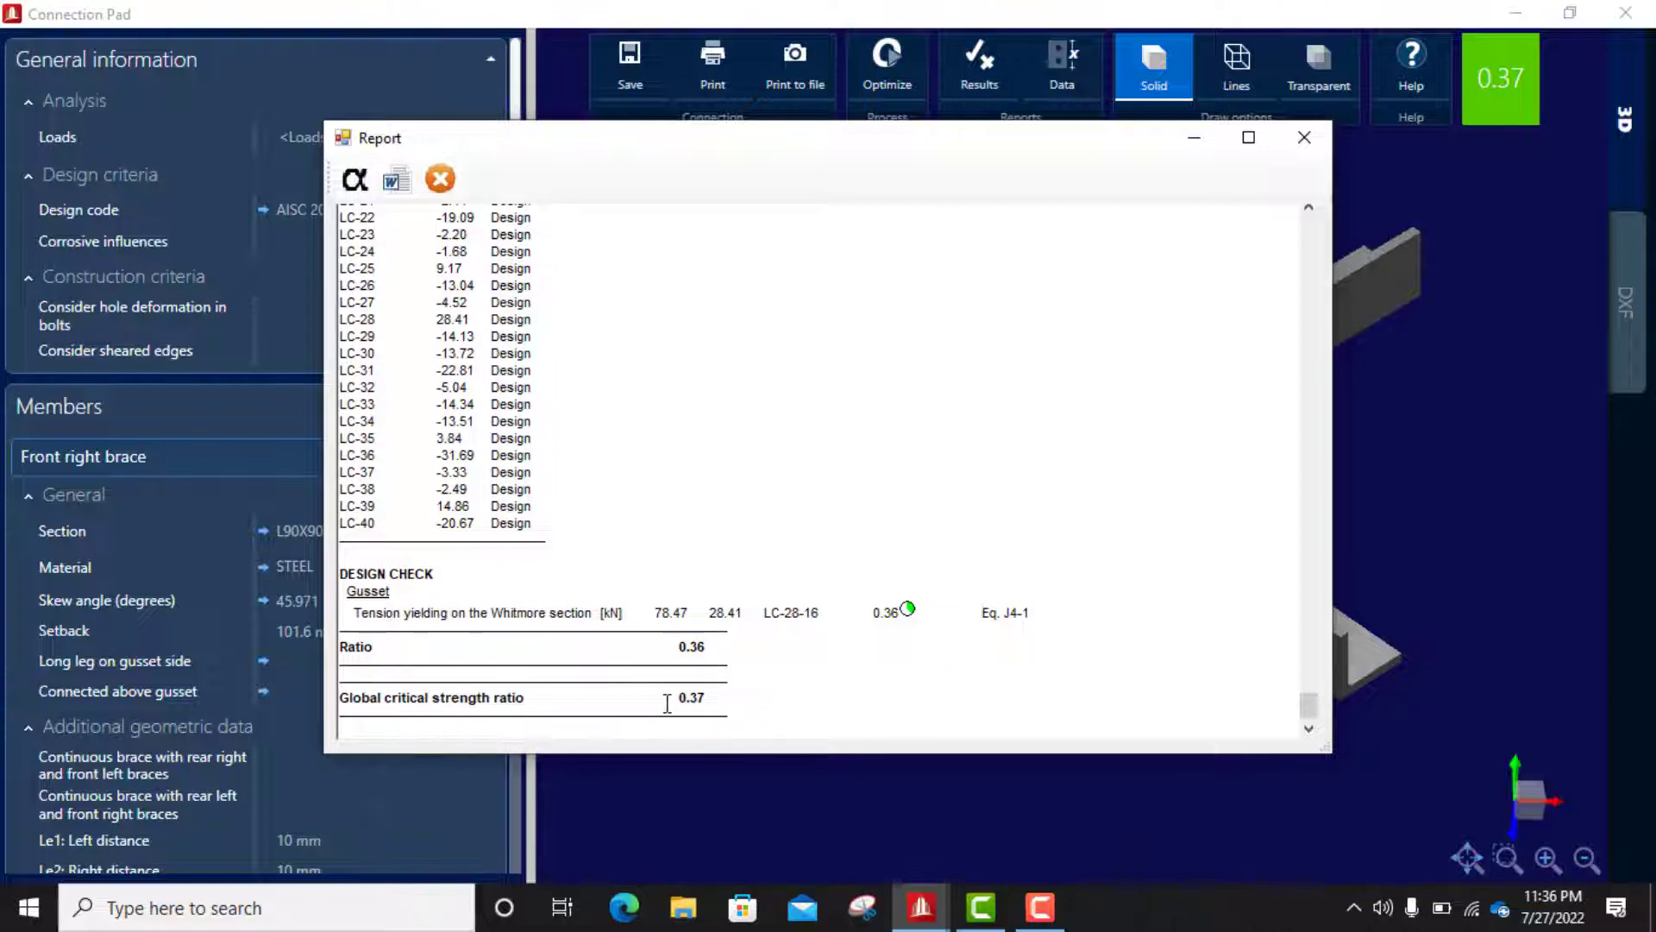
left_click_drag(667, 702, 727, 702)
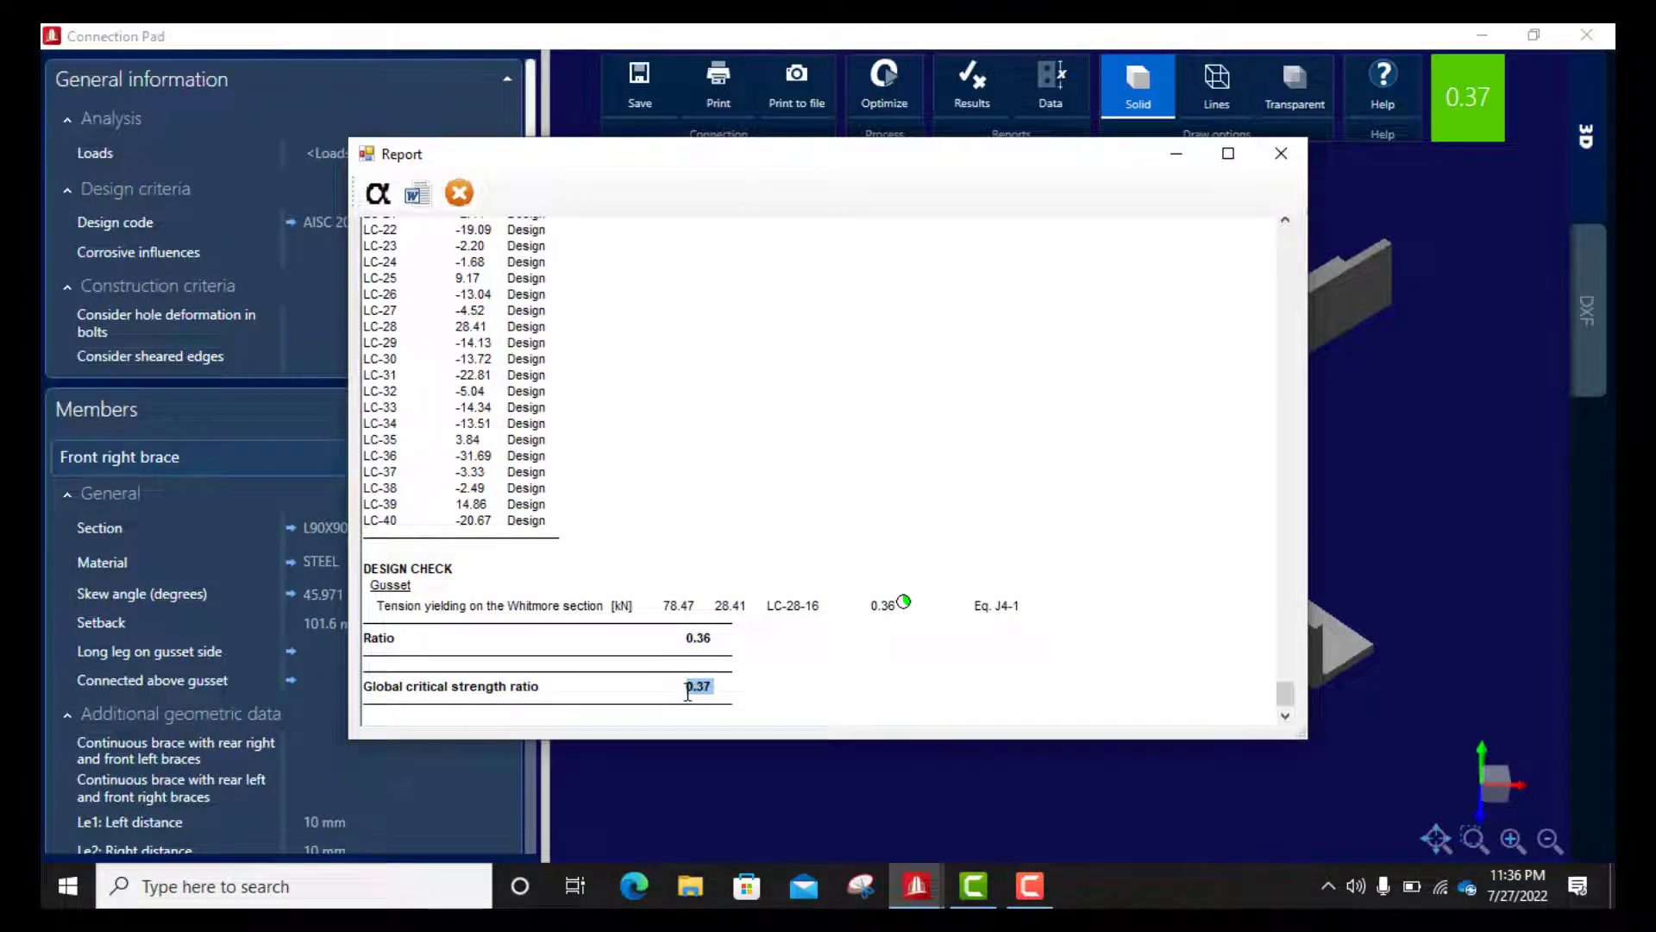
scroll(676, 517, "up", 5)
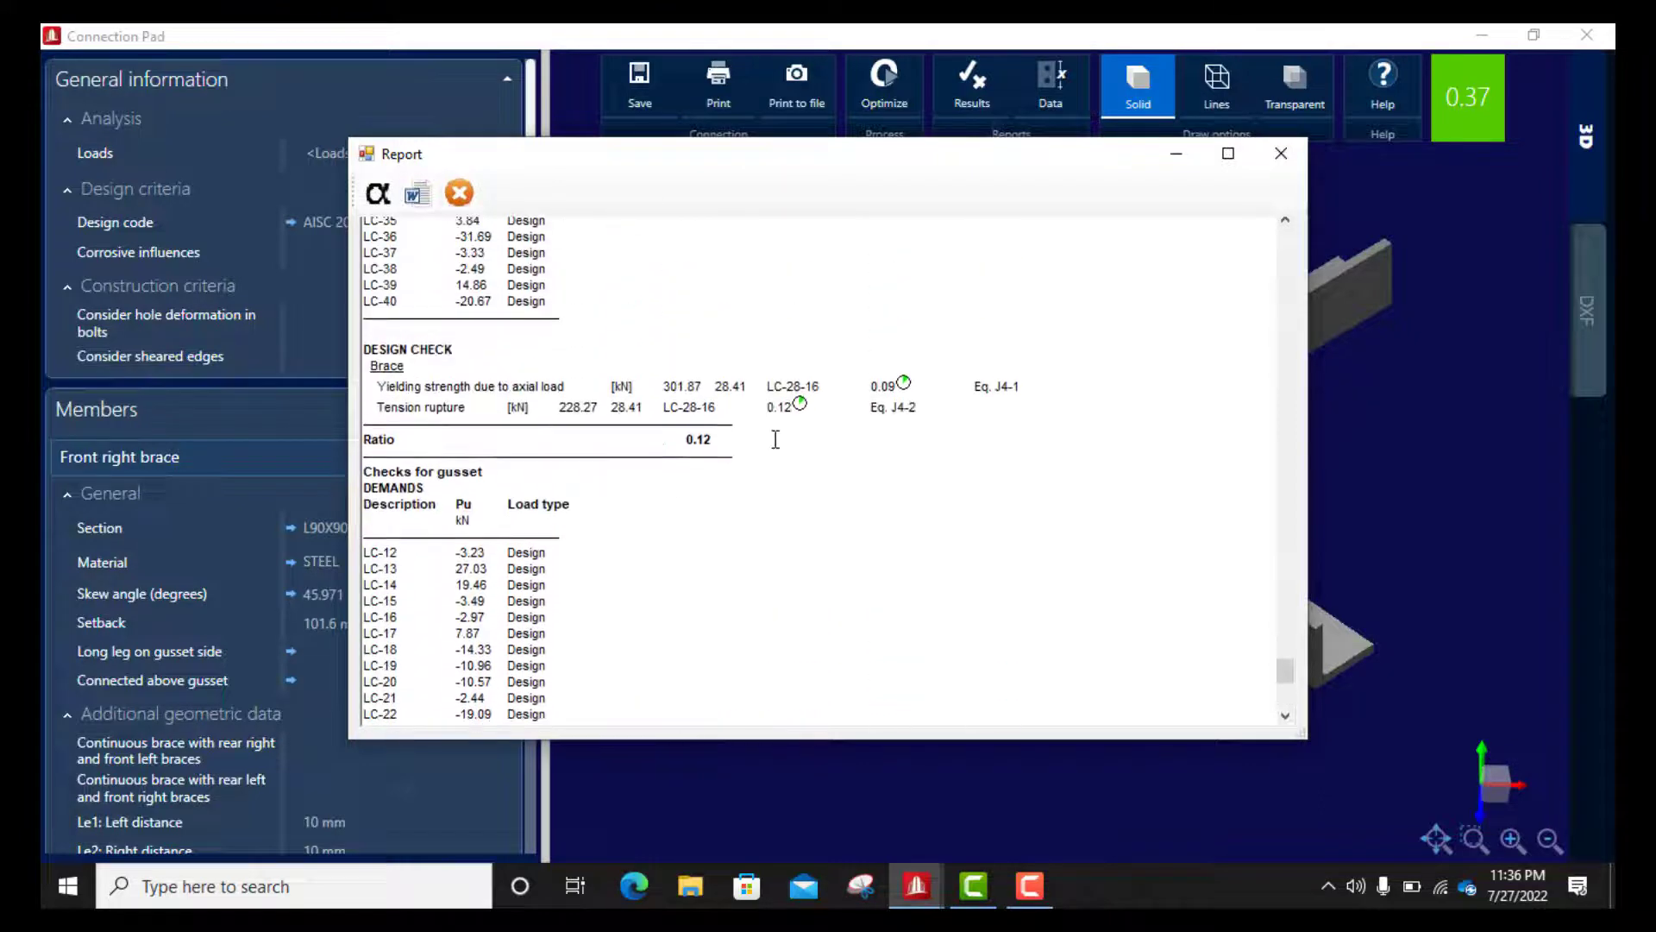
Step: Close the report and inspect the bolted gusset plate and its four braces from several angles in 3D
left_click(1281, 154)
left_click_drag(1051, 541, 1009, 543)
left_click_drag(1167, 428, 1006, 517)
left_click_drag(1108, 326, 1001, 380)
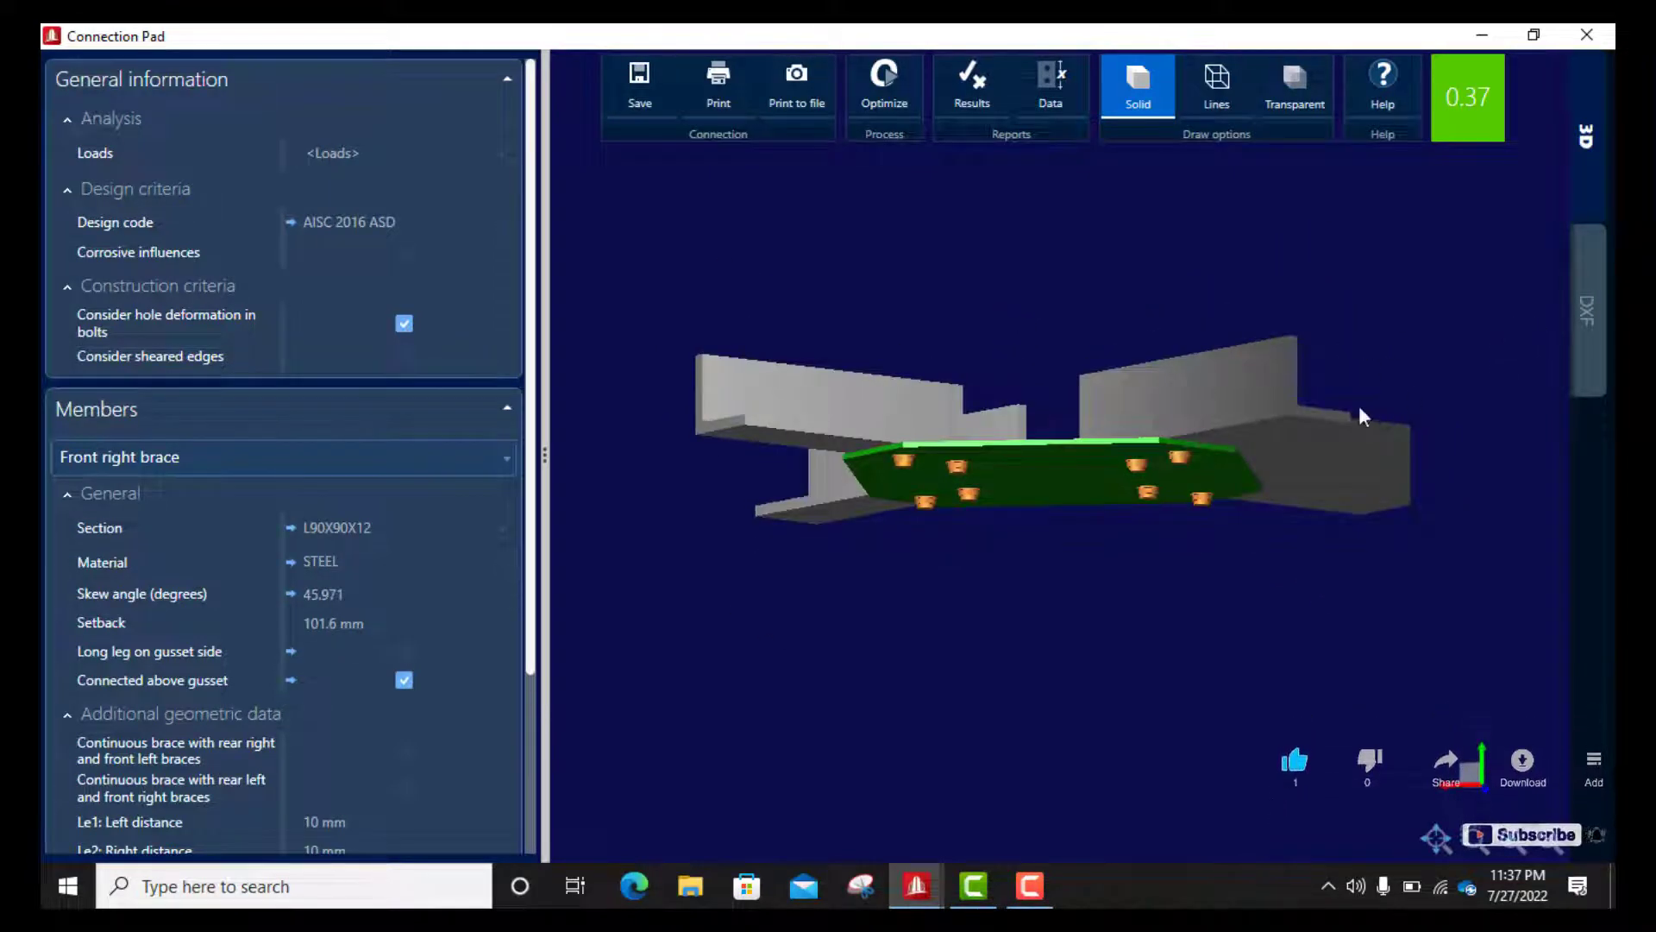
left_click_drag(1230, 429, 1160, 372)
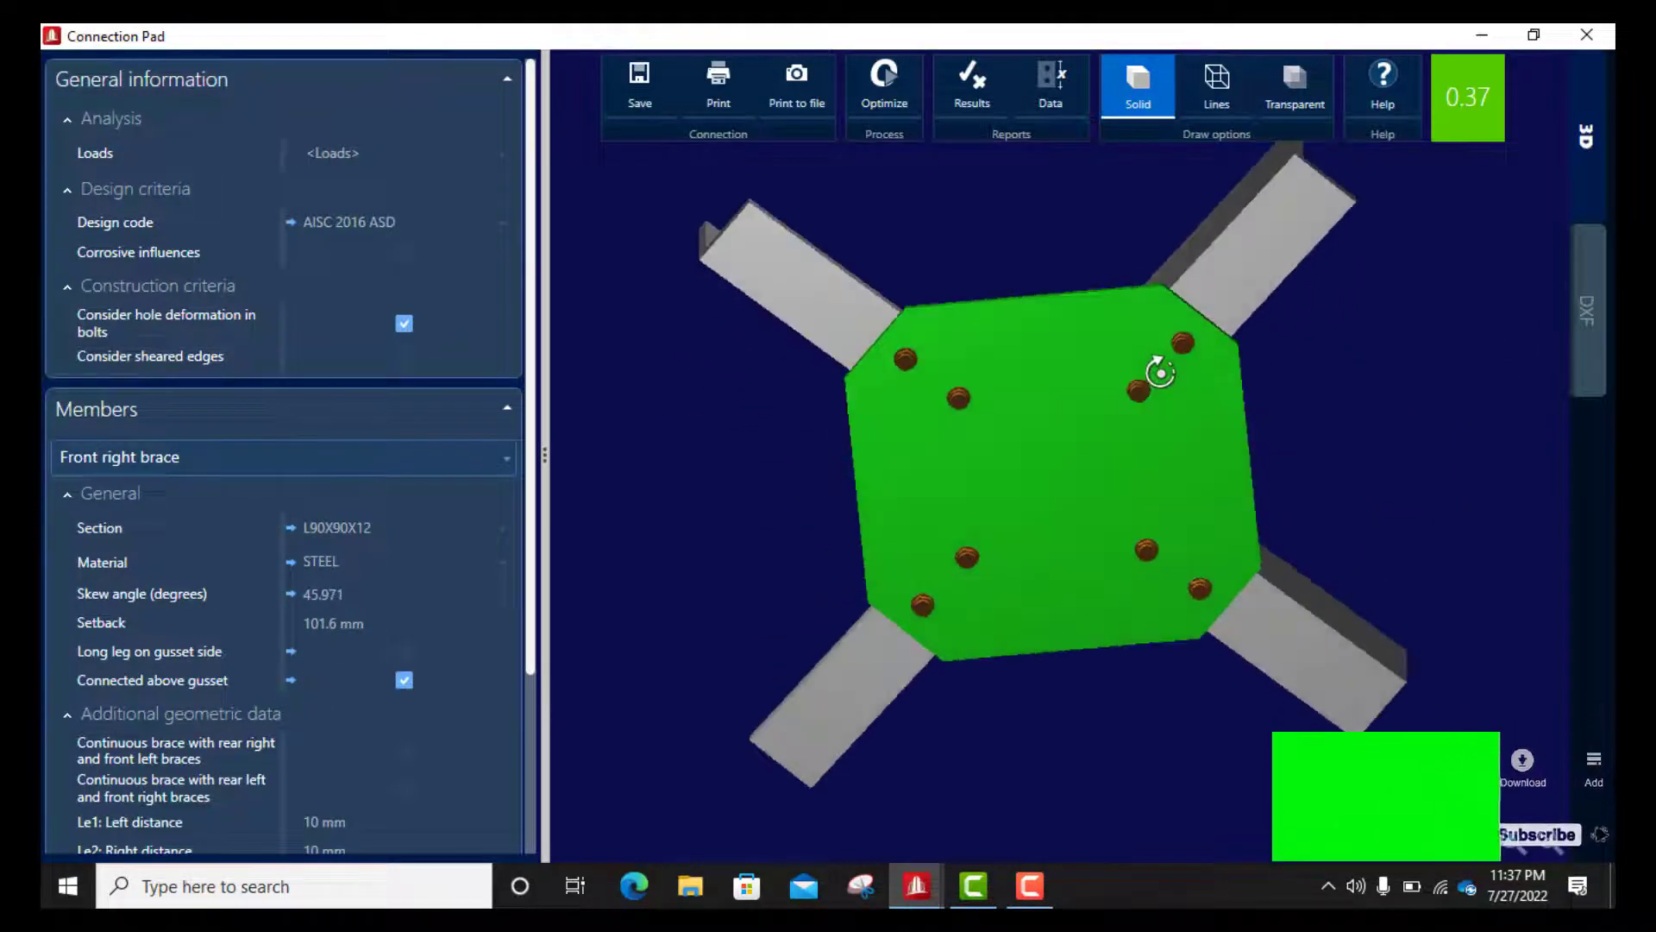
Step: Open the connection's DXF drawings and examine the bolts, brace setbacks and edge distances in the main view
left_click(1587, 308)
scroll(1009, 378, "down", 3)
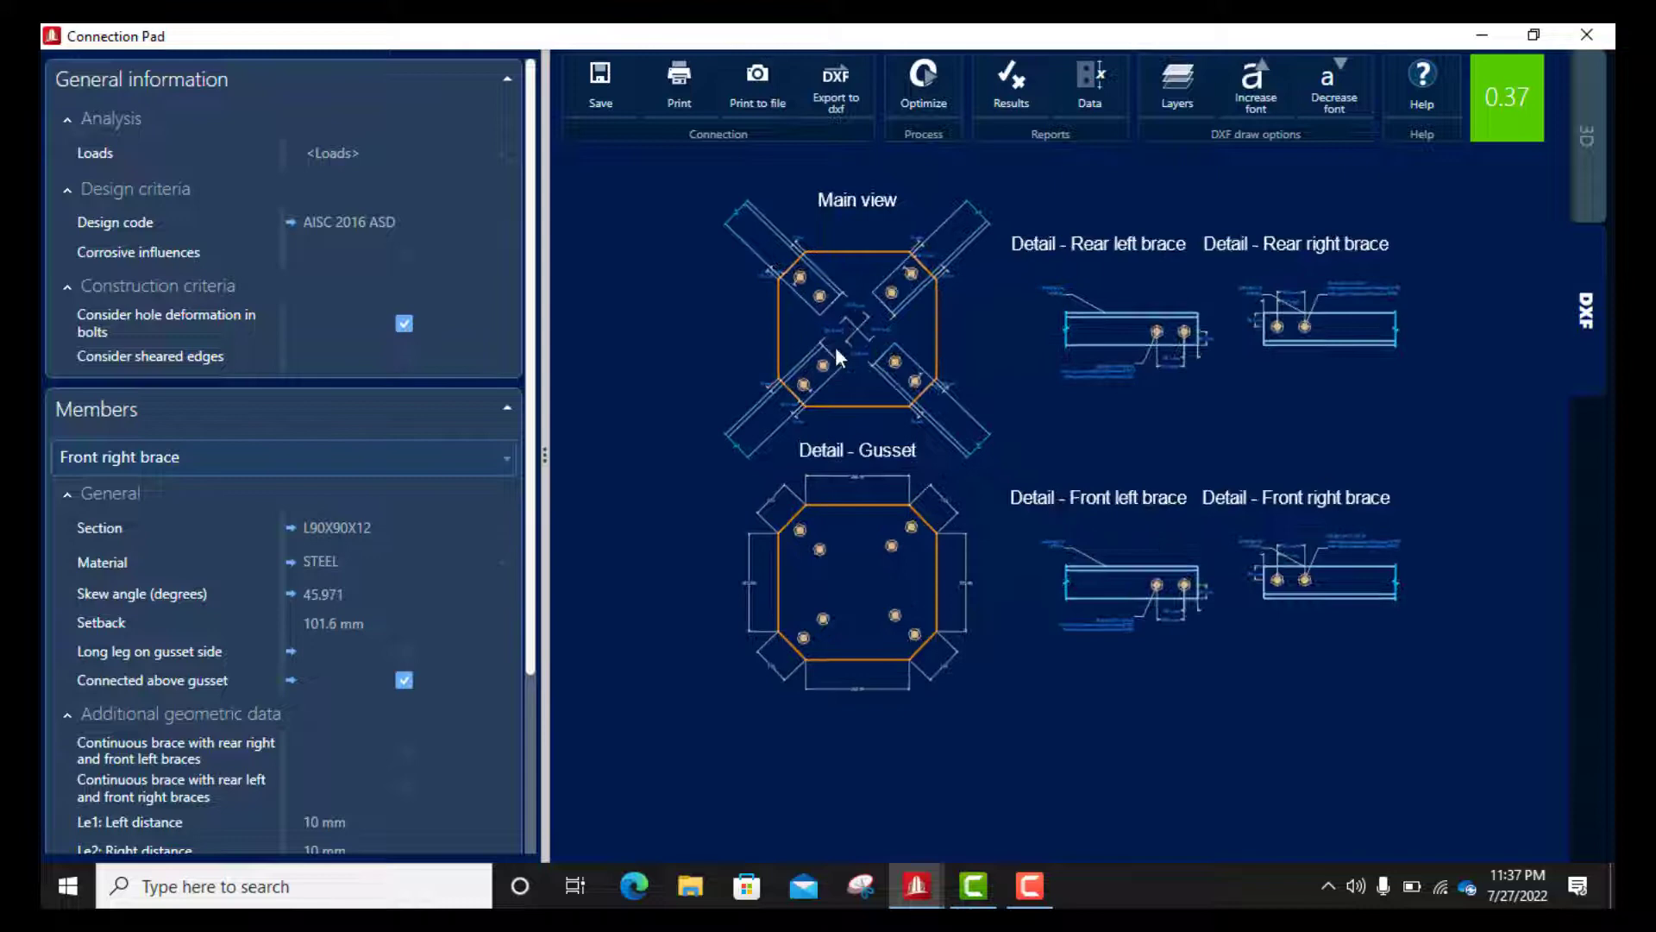
scroll(810, 298, "up", 3)
scroll(878, 276, "up", 1)
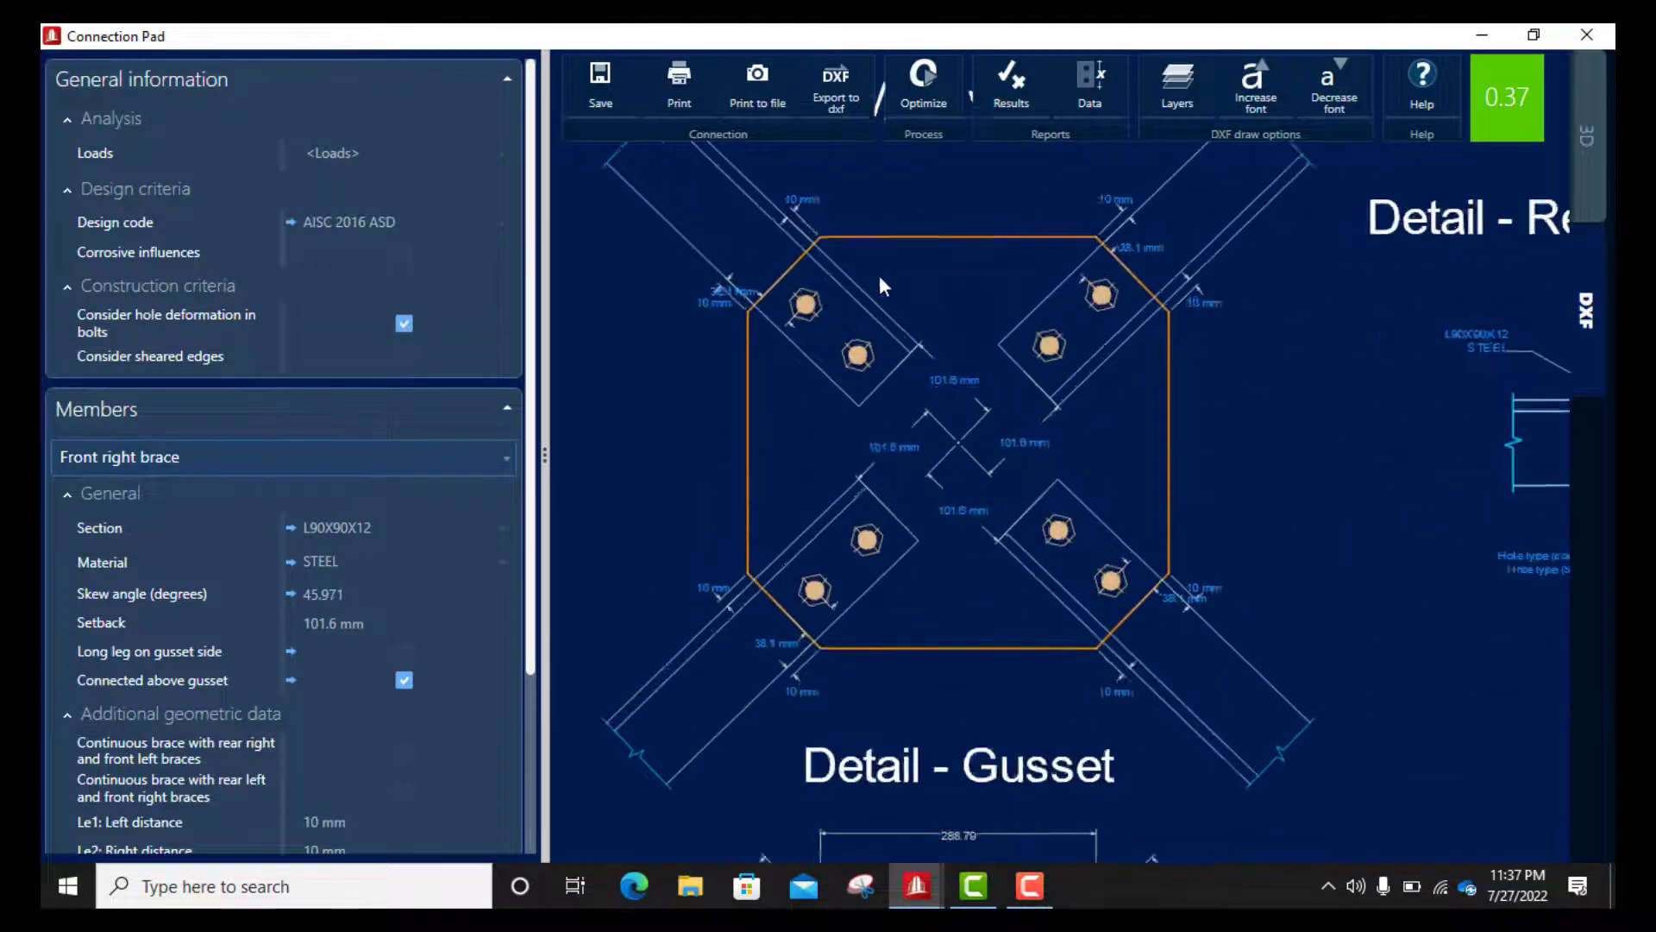
scroll(883, 221, "down", 4)
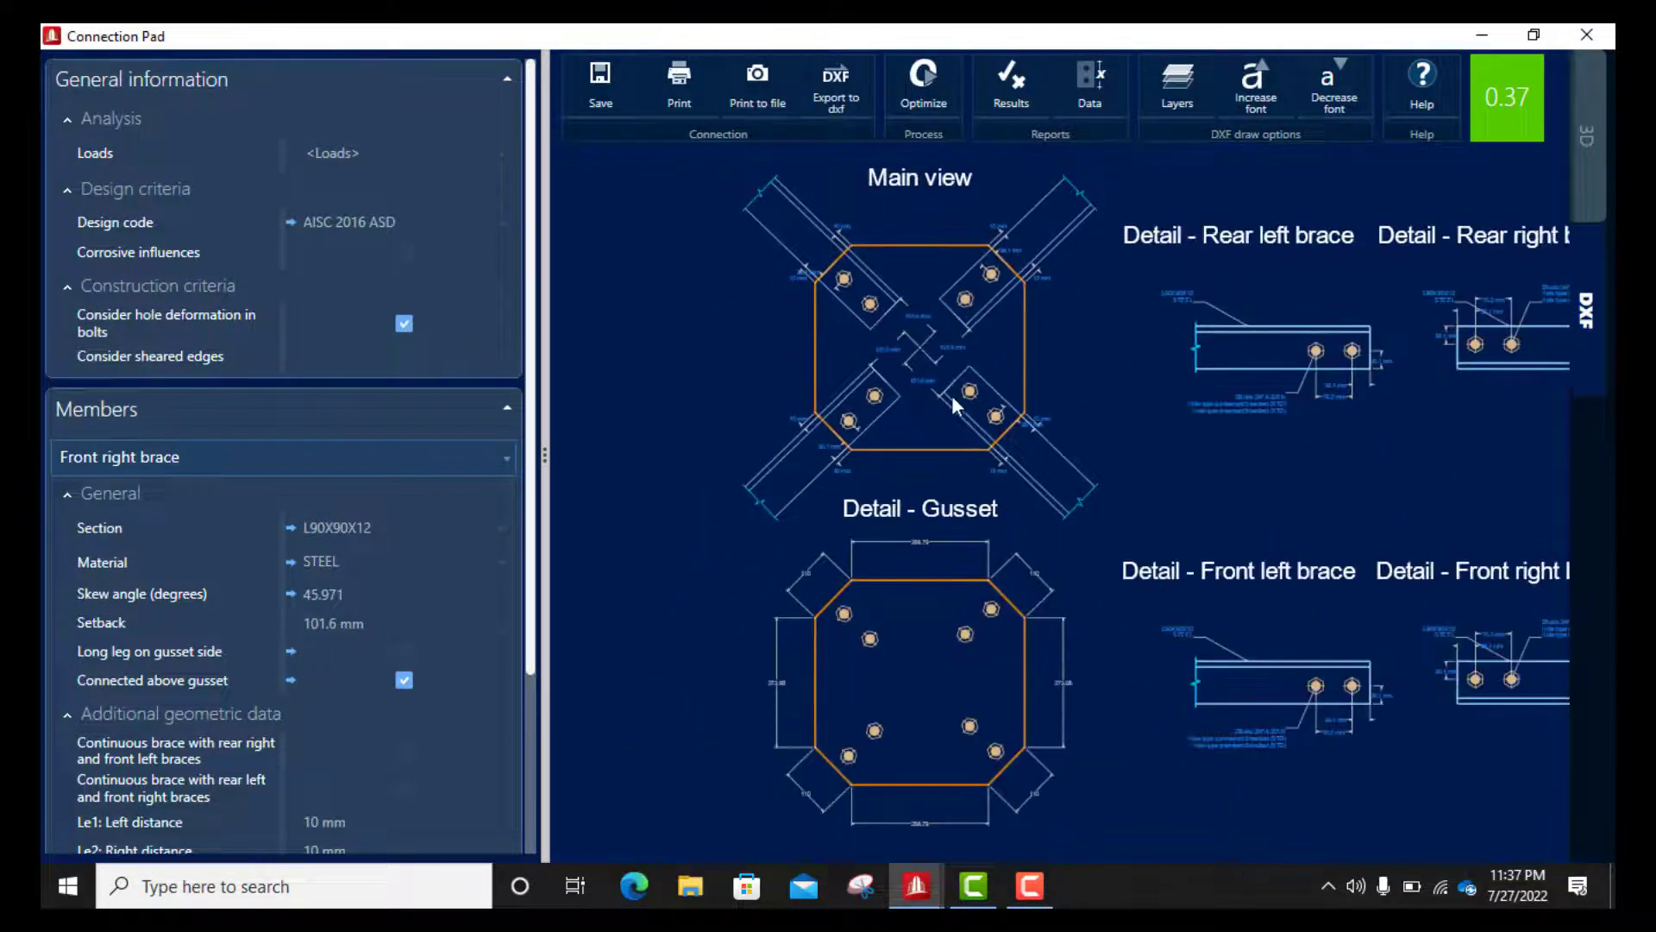
scroll(929, 248, "up", 2)
scroll(931, 339, "down", 3)
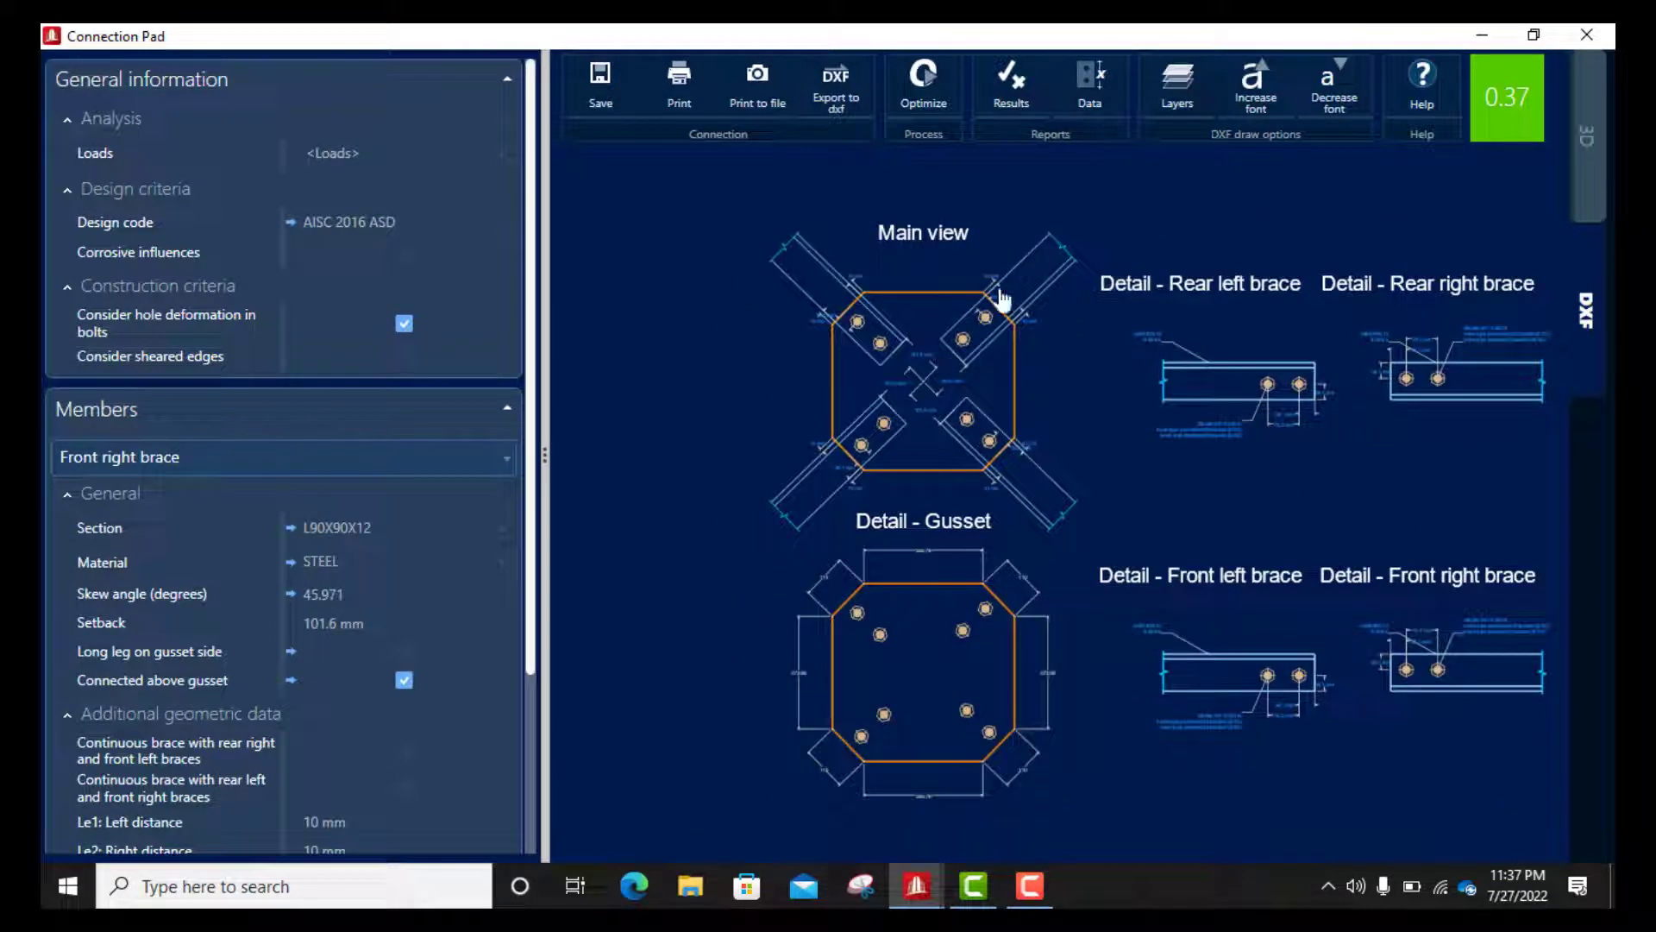
scroll(857, 325, "up", 5)
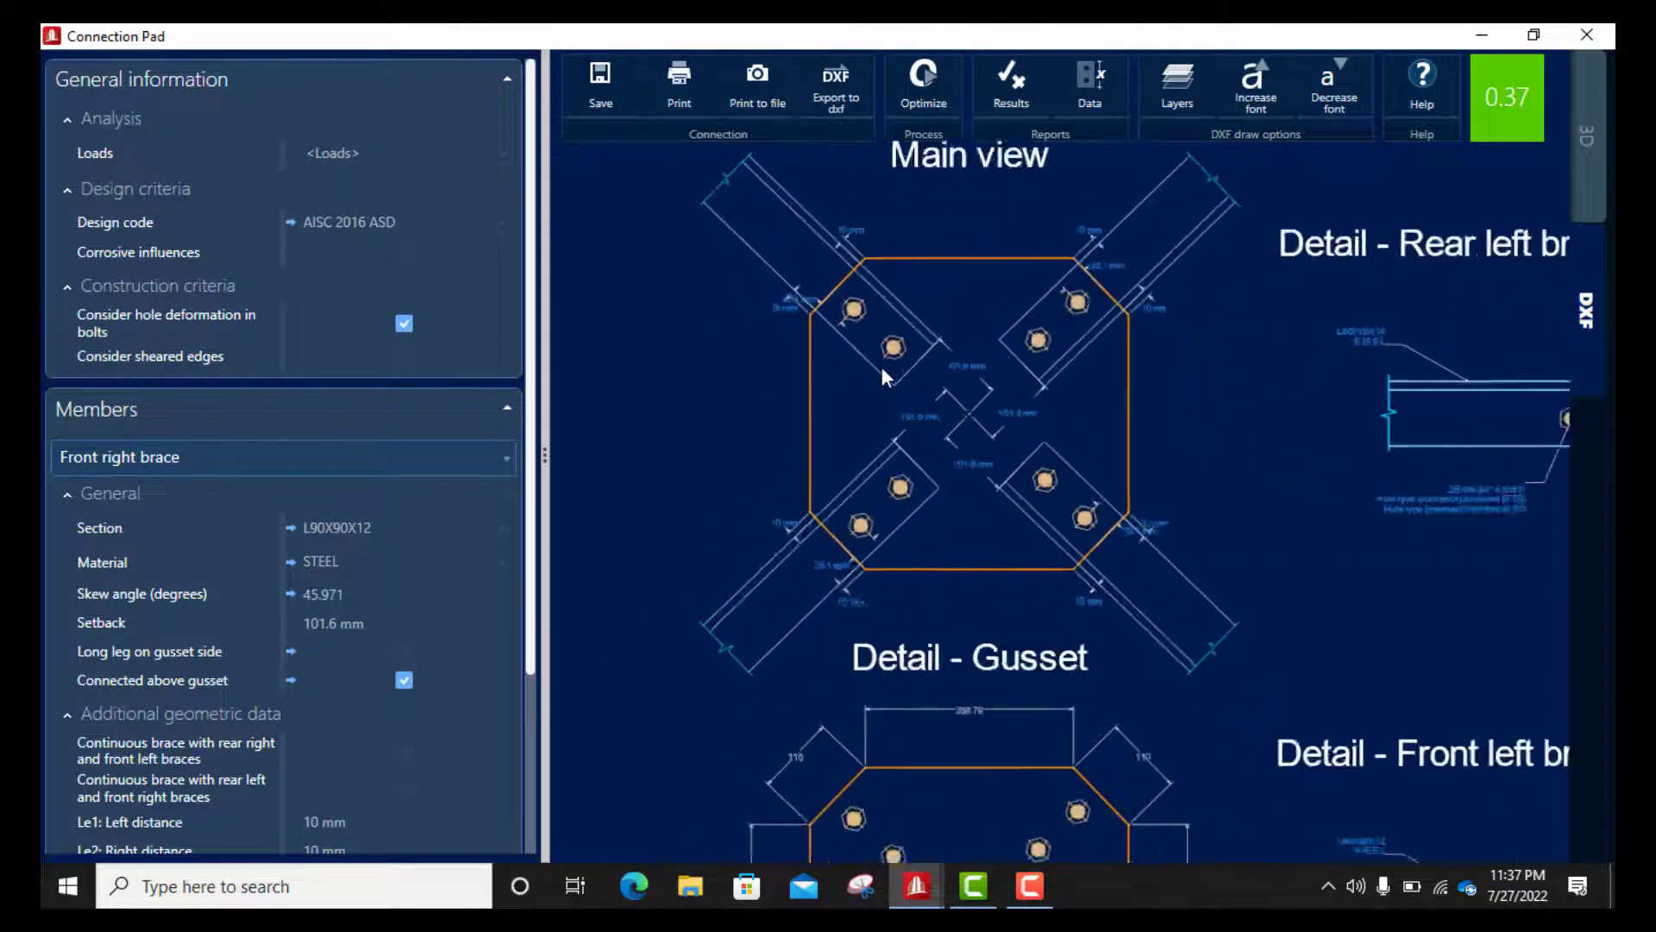
scroll(1030, 495, "down", 4)
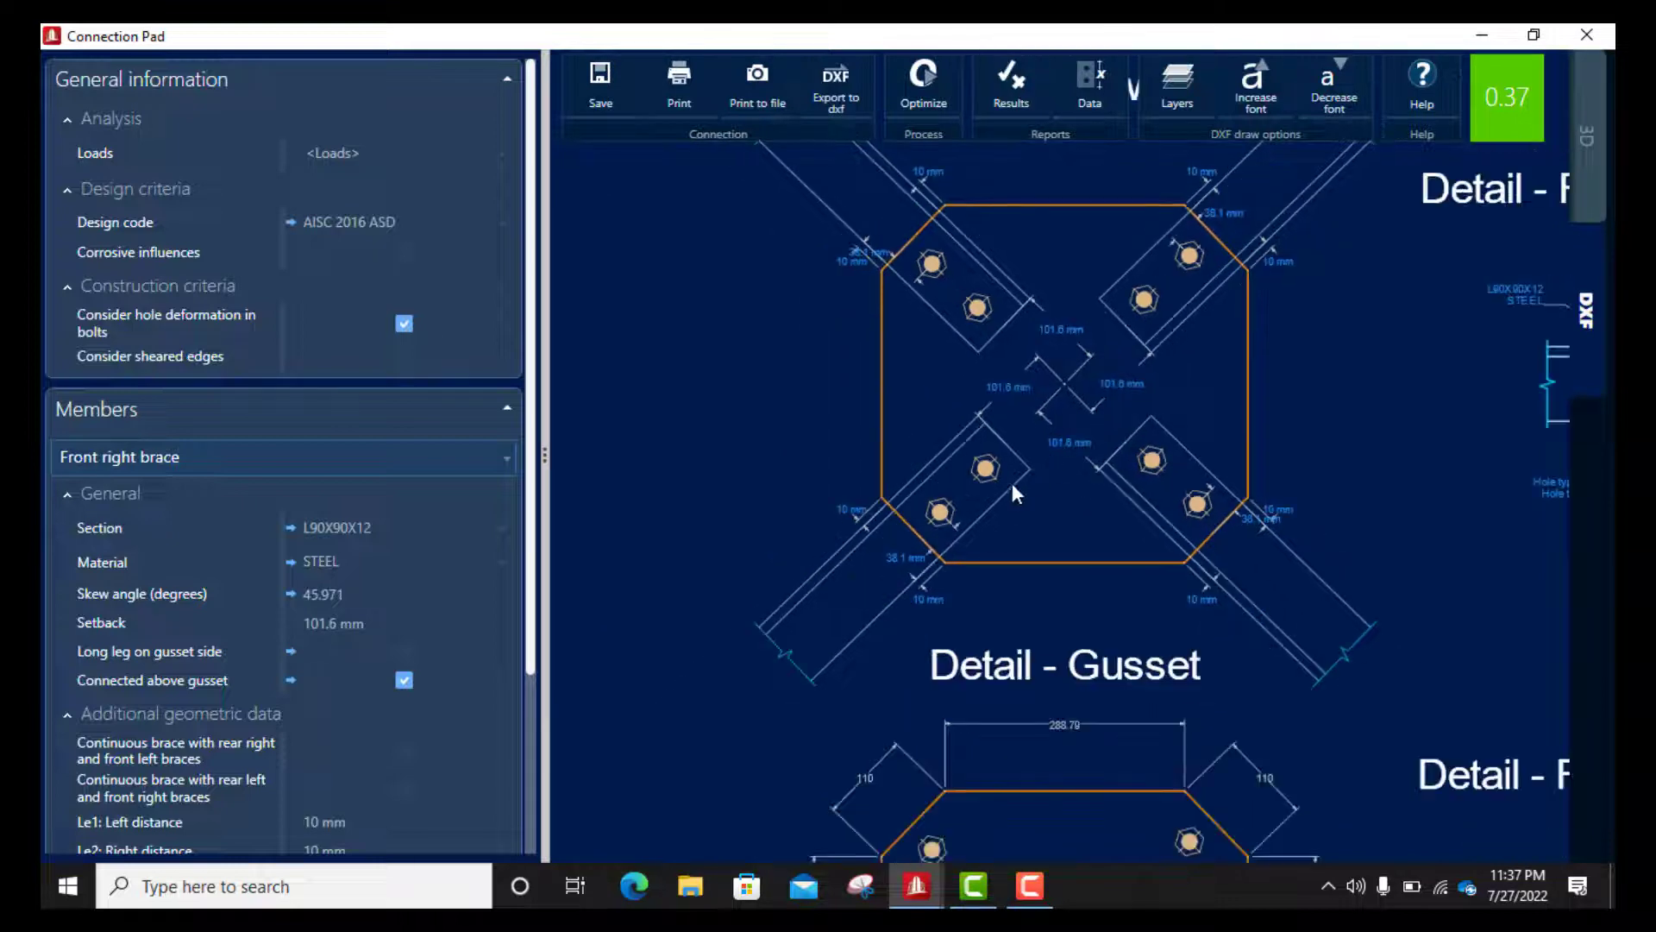
scroll(950, 560, "up", 4)
scroll(938, 570, "up", 2)
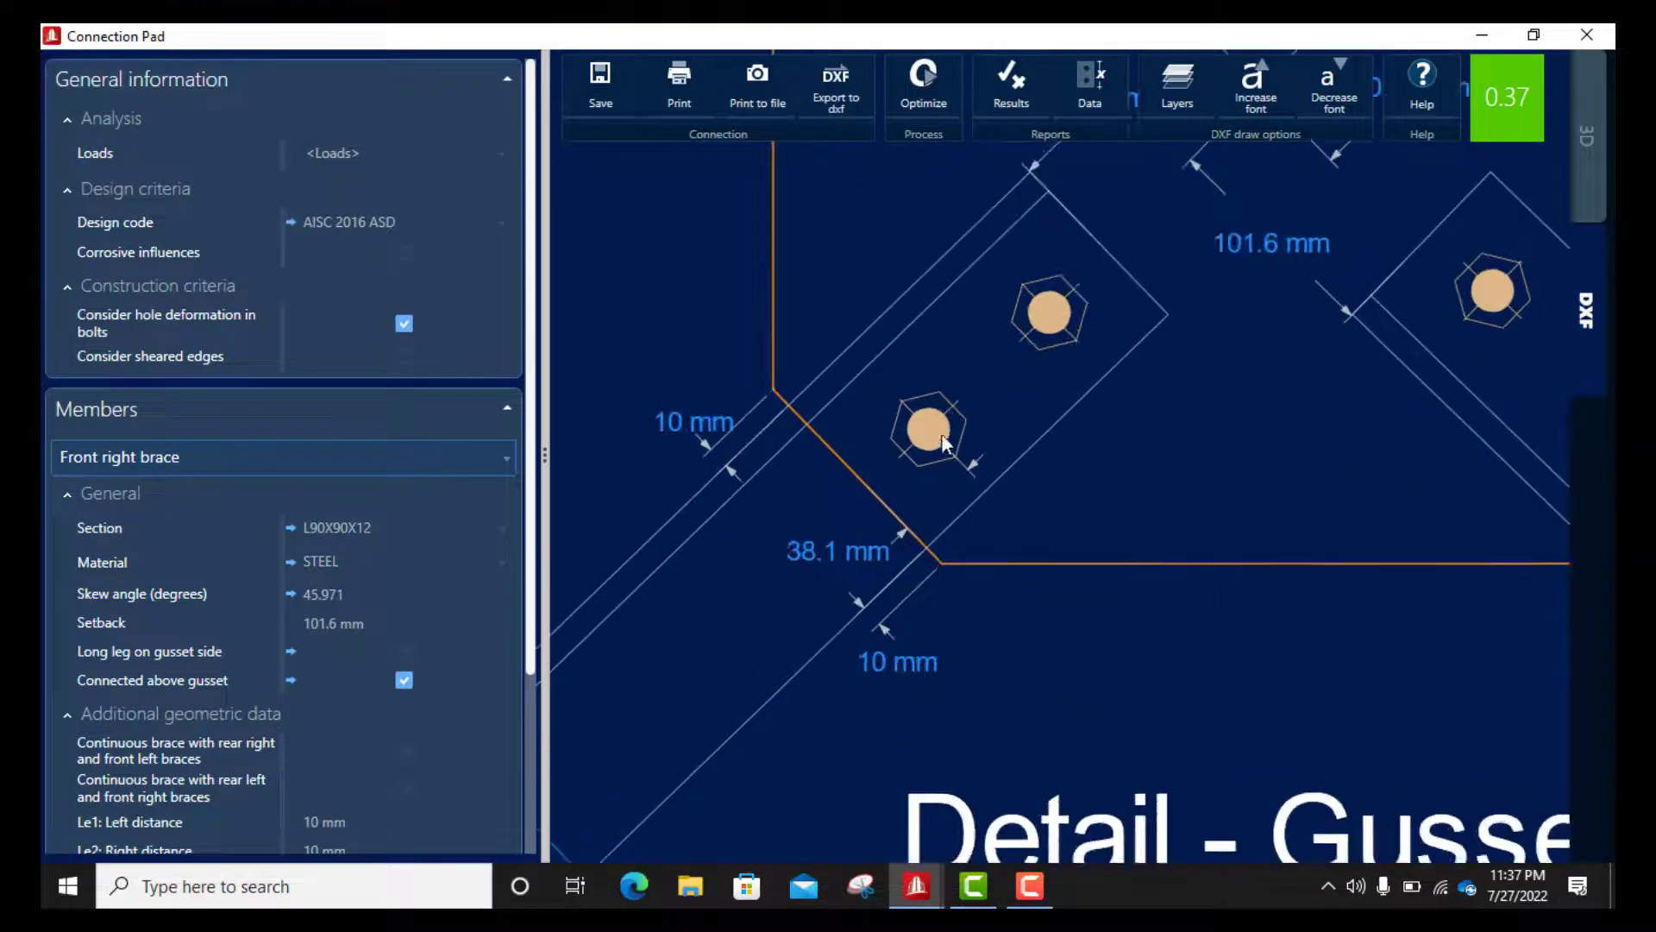
scroll(945, 442, "down", 2)
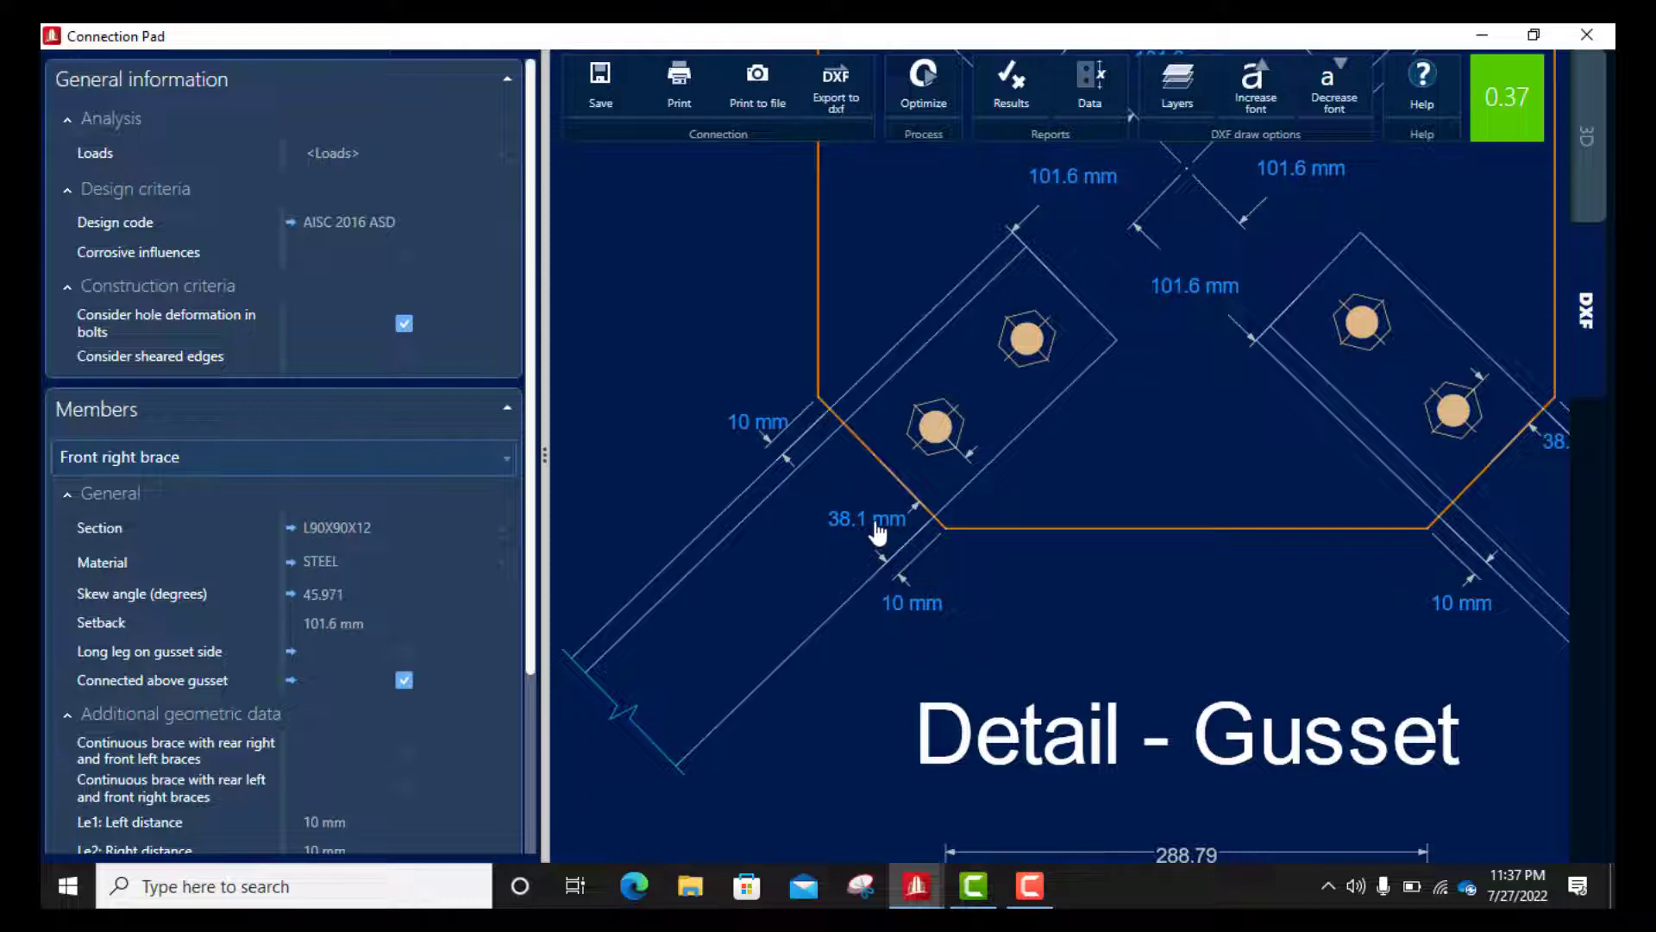
Step: Set the front right brace's Le1 left distance to 20000 mm
scroll(364, 619, "down", 3)
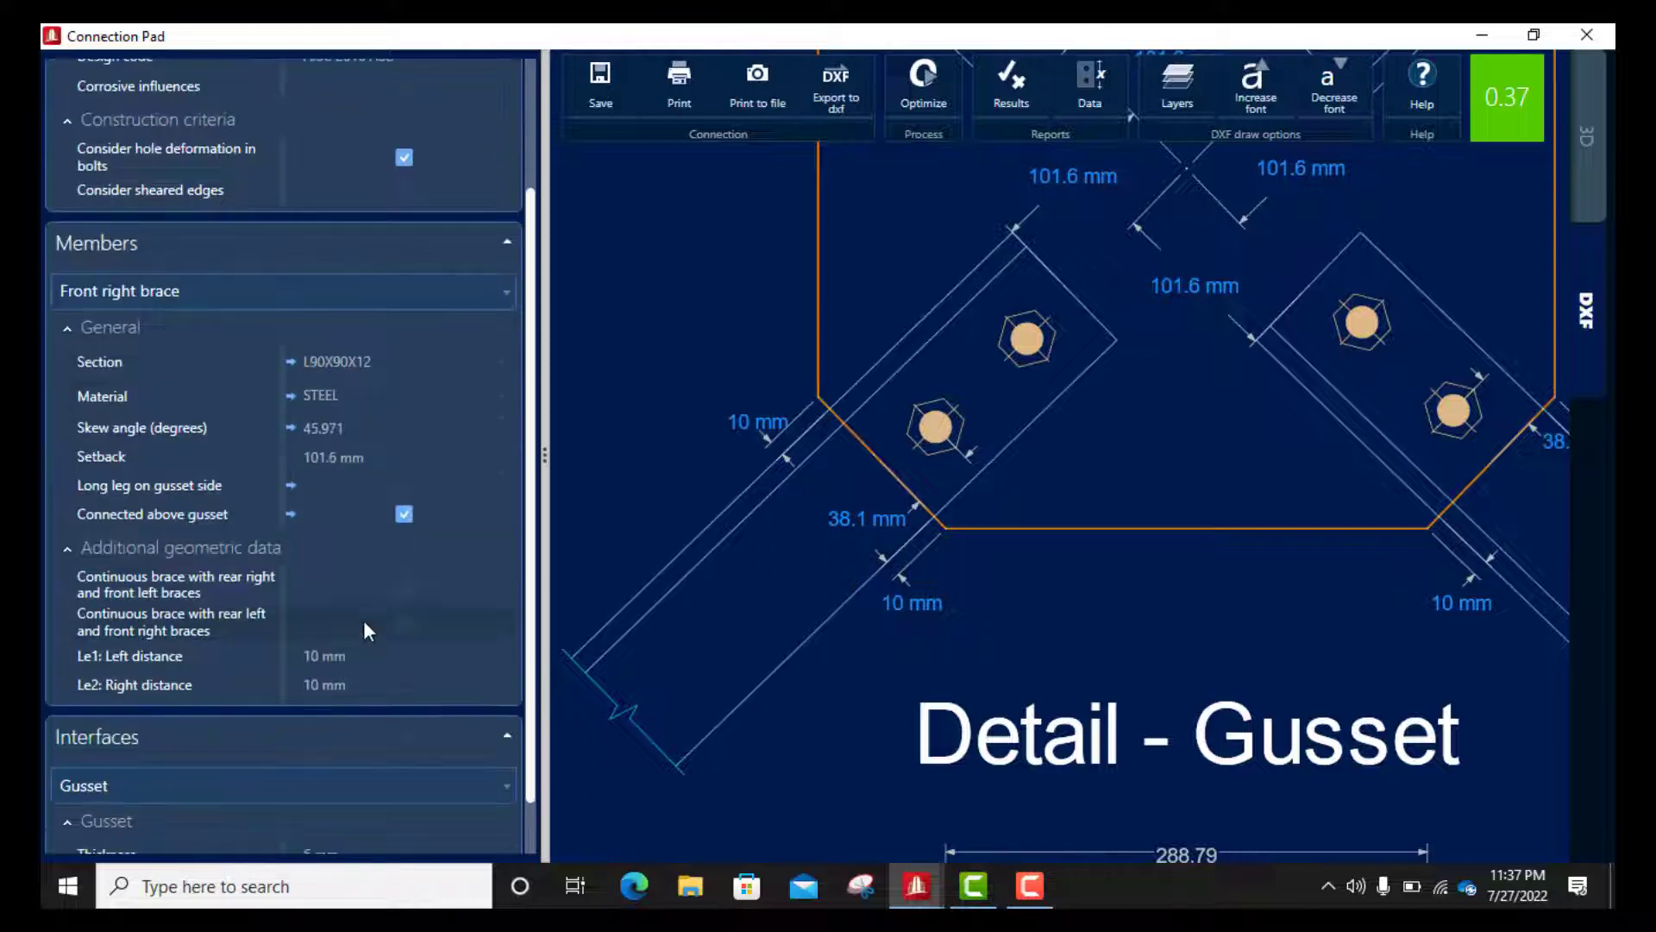
scroll(367, 561, "up", 2)
scroll(371, 529, "down", 2)
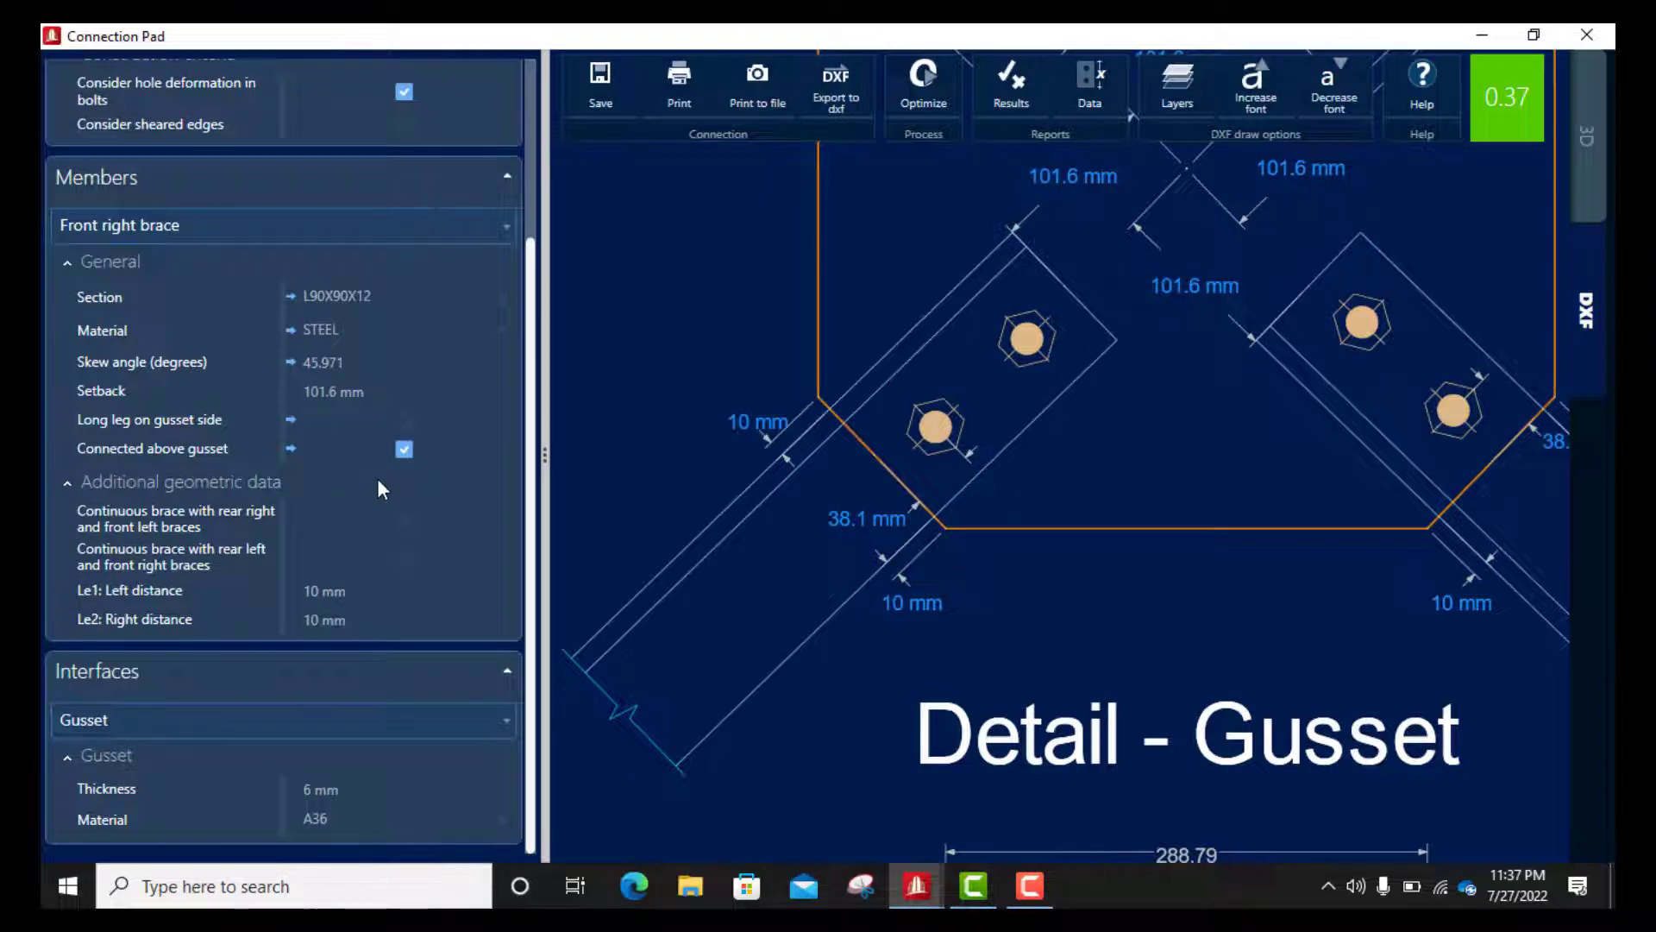
scroll(367, 490, "up", 3)
scroll(370, 488, "down", 3)
left_click(355, 589)
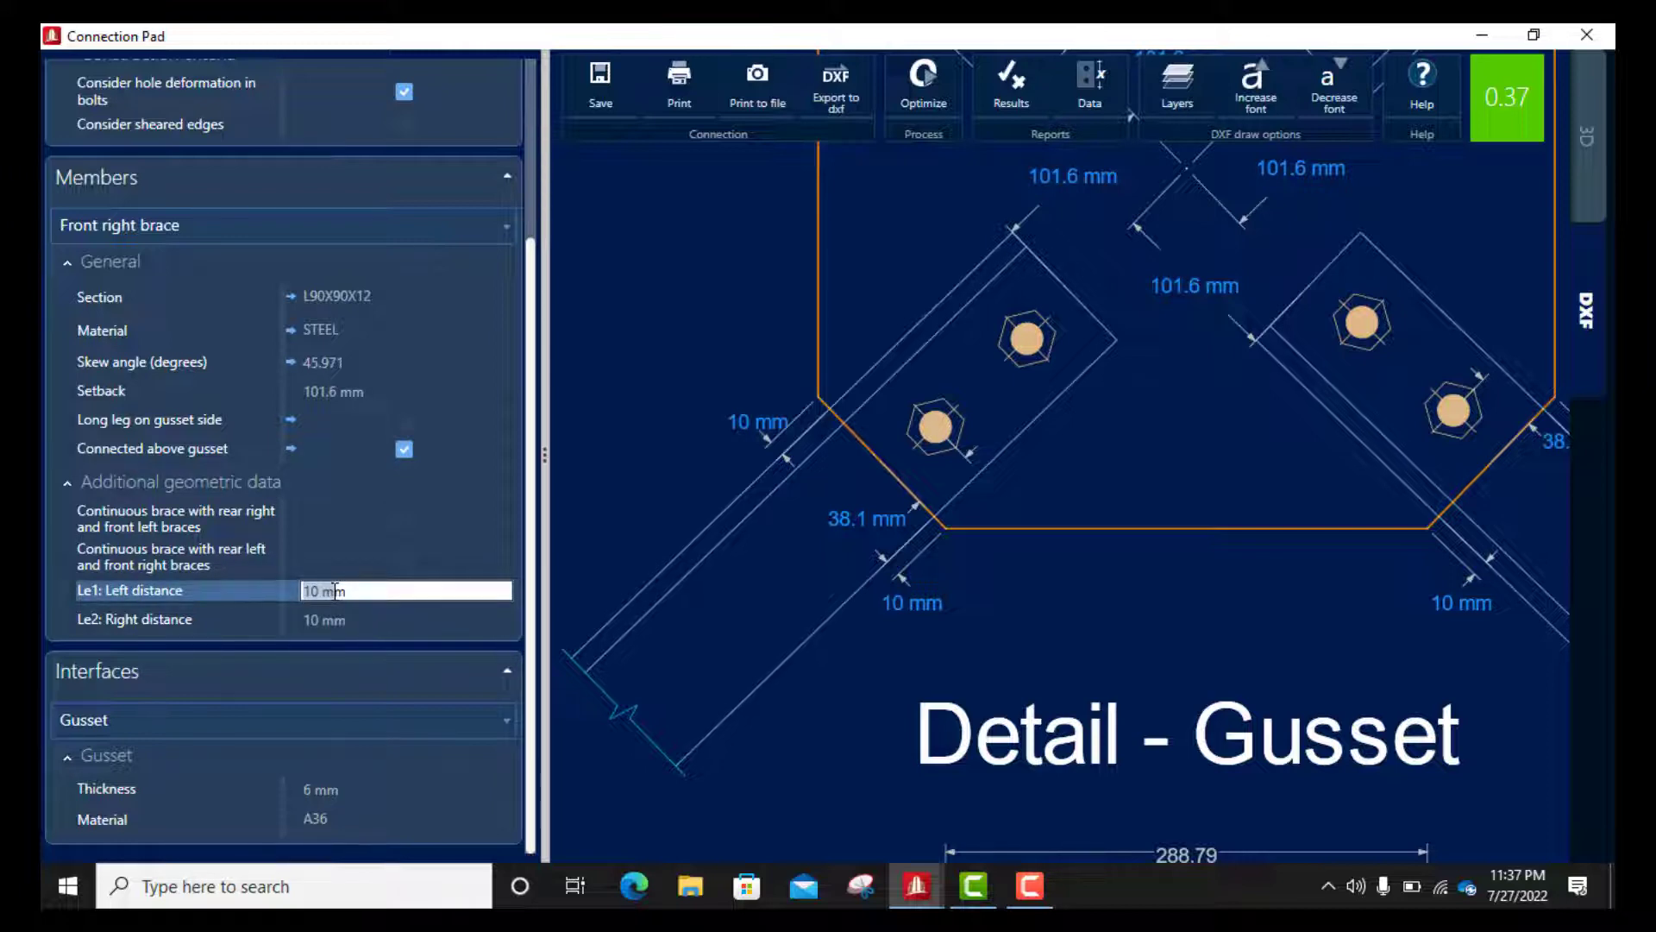
type("20000")
key("Tab")
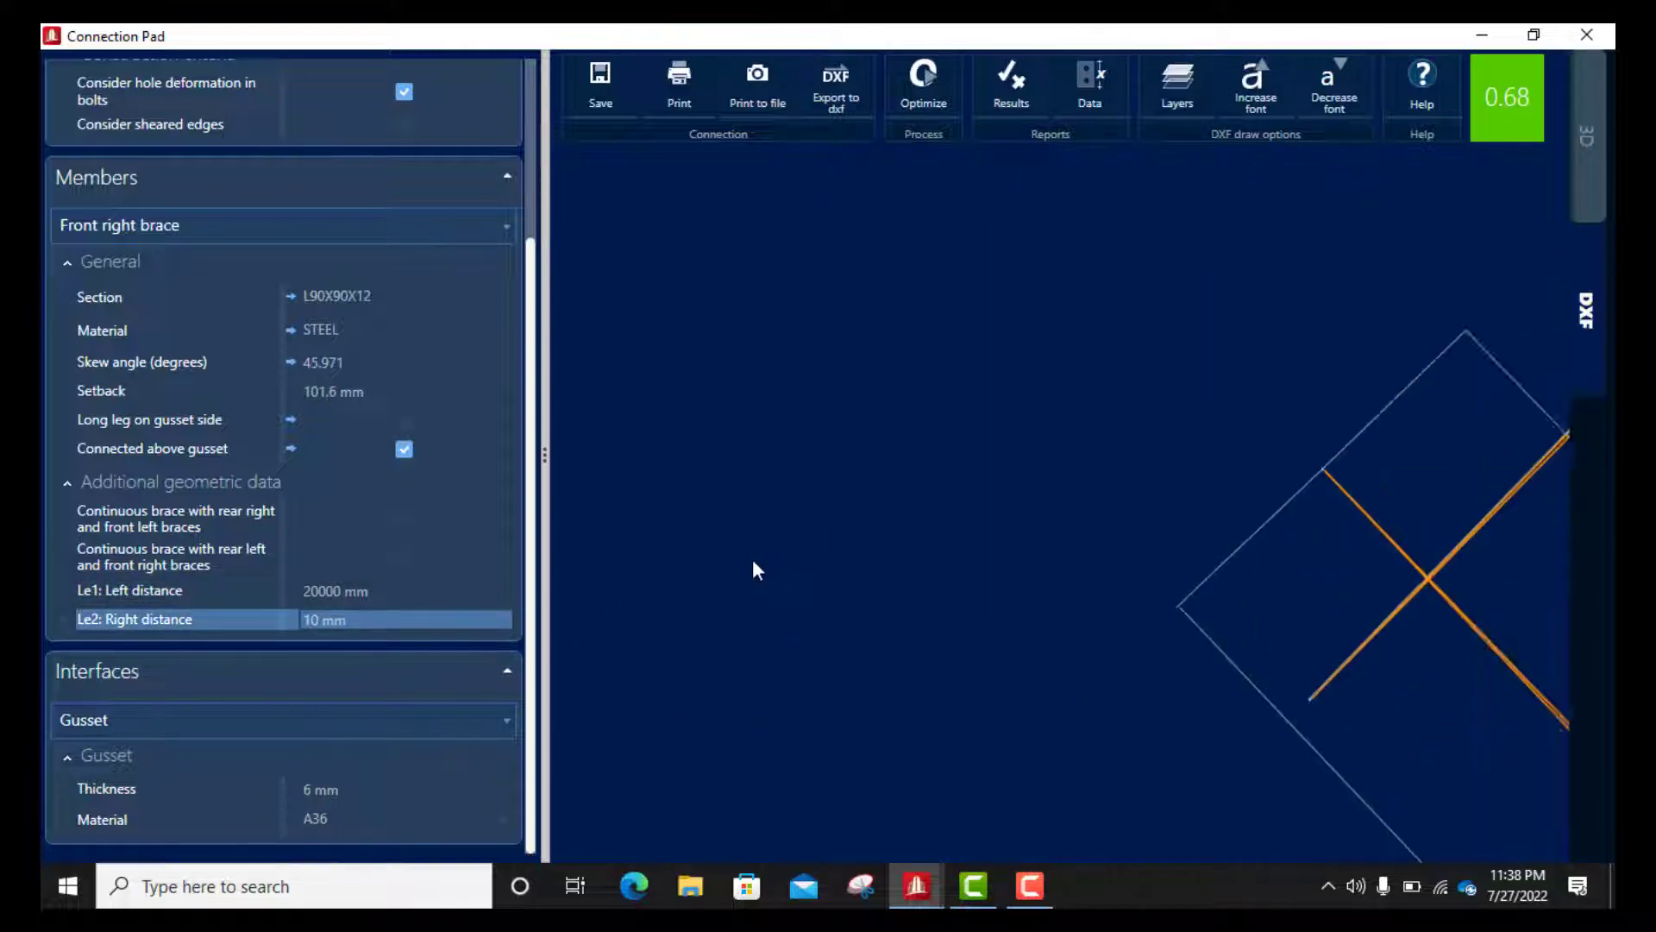
Step: Change the front right brace's Le1 left distance to 20 mm and check the gusset outline in the main view
left_click(366, 591)
triple_click(404, 587)
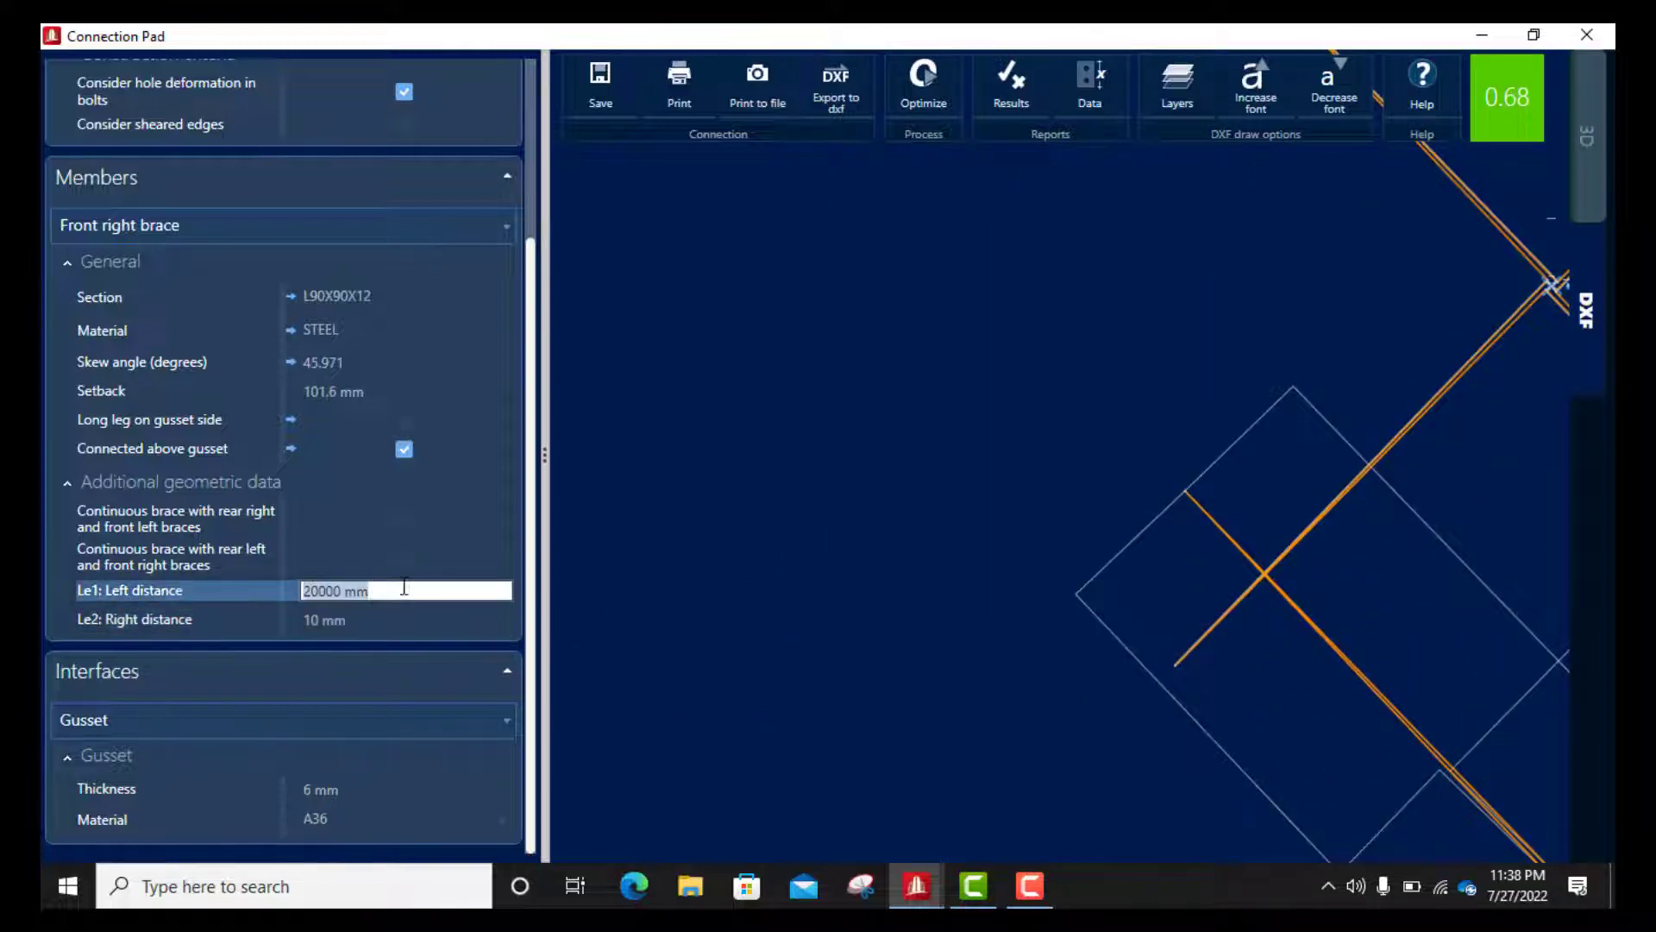
type("20")
key("Tab")
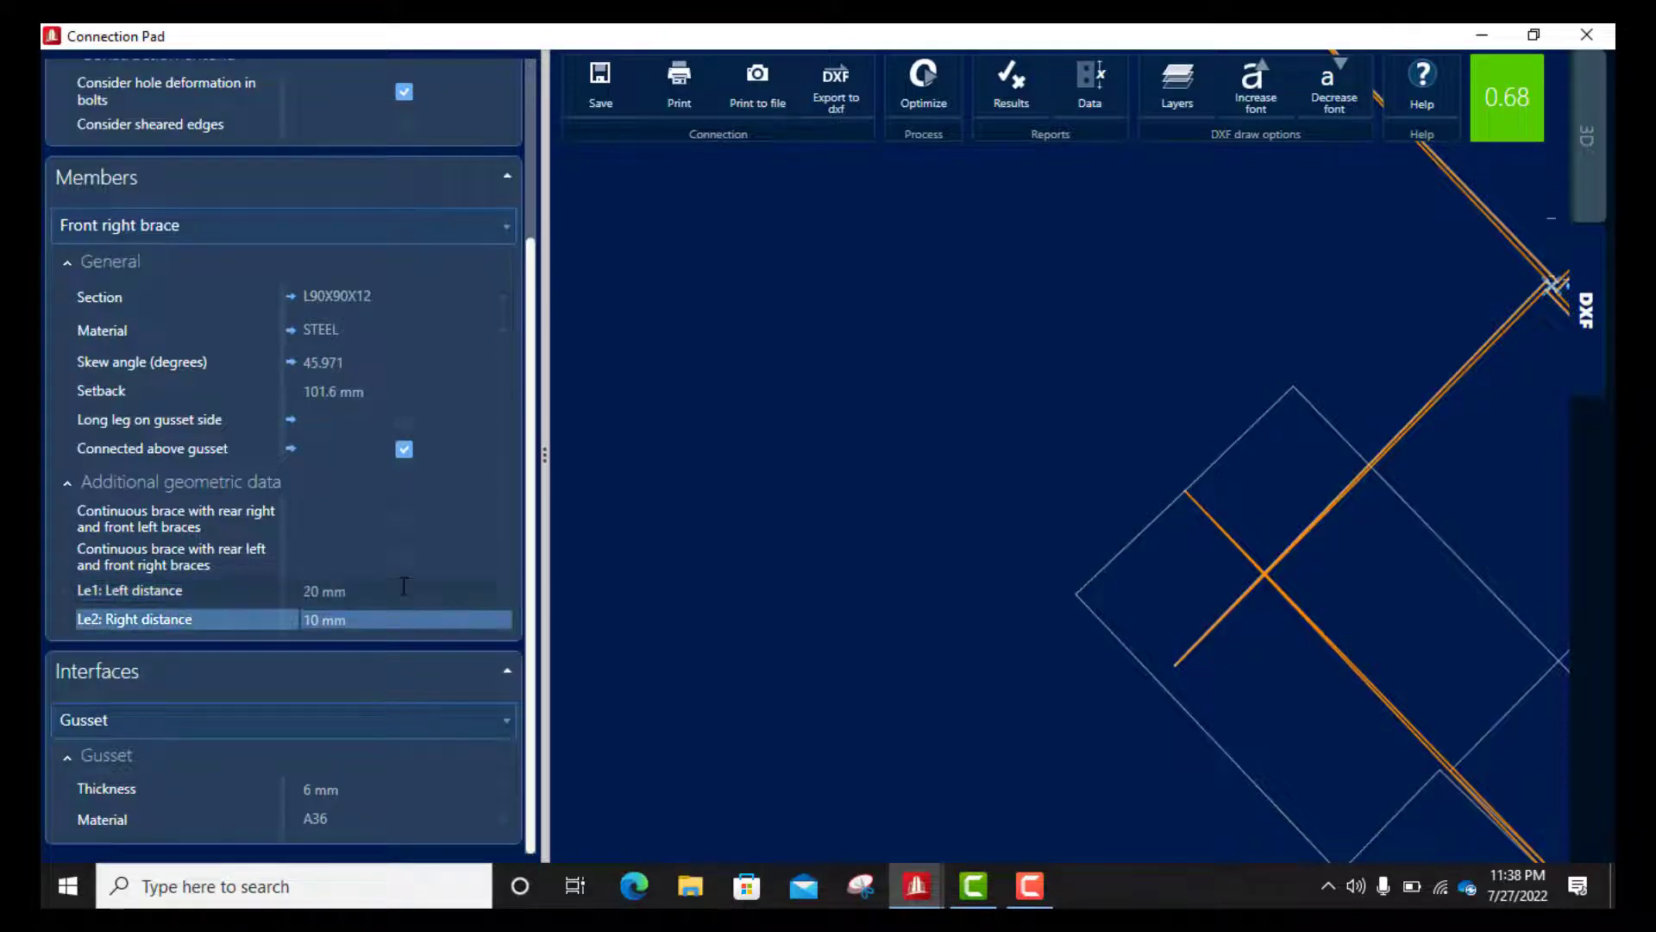
scroll(824, 536, "up", 3)
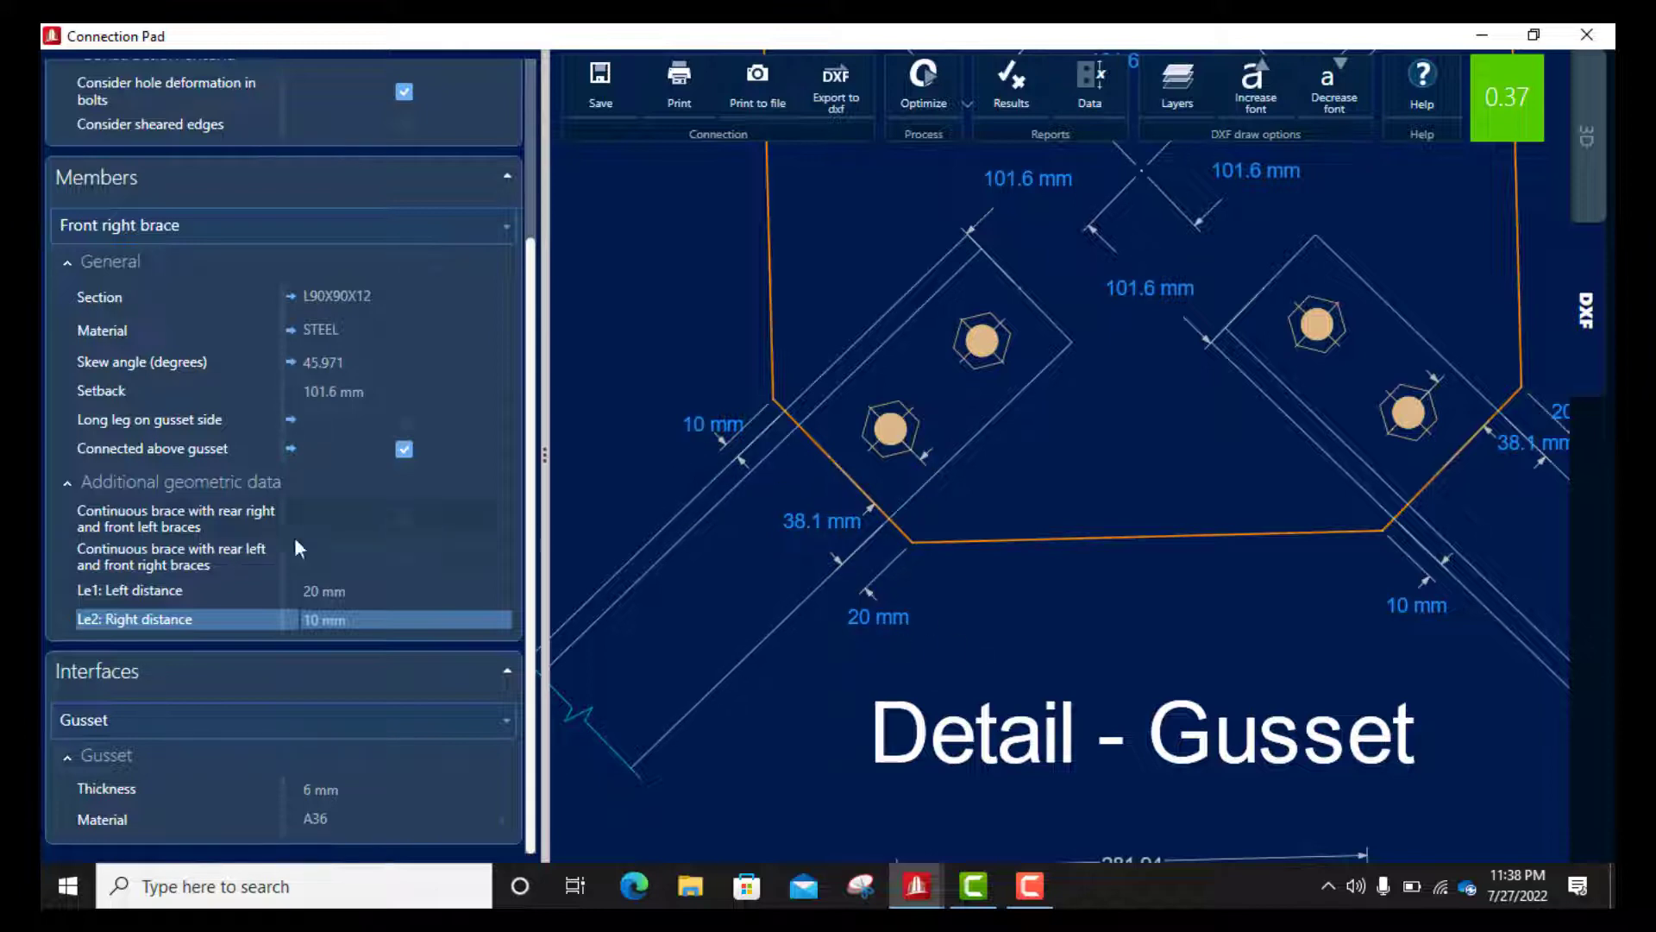
Step: Restore the front right brace's Le1 left distance to 10 mm
left_click(377, 597)
type("10")
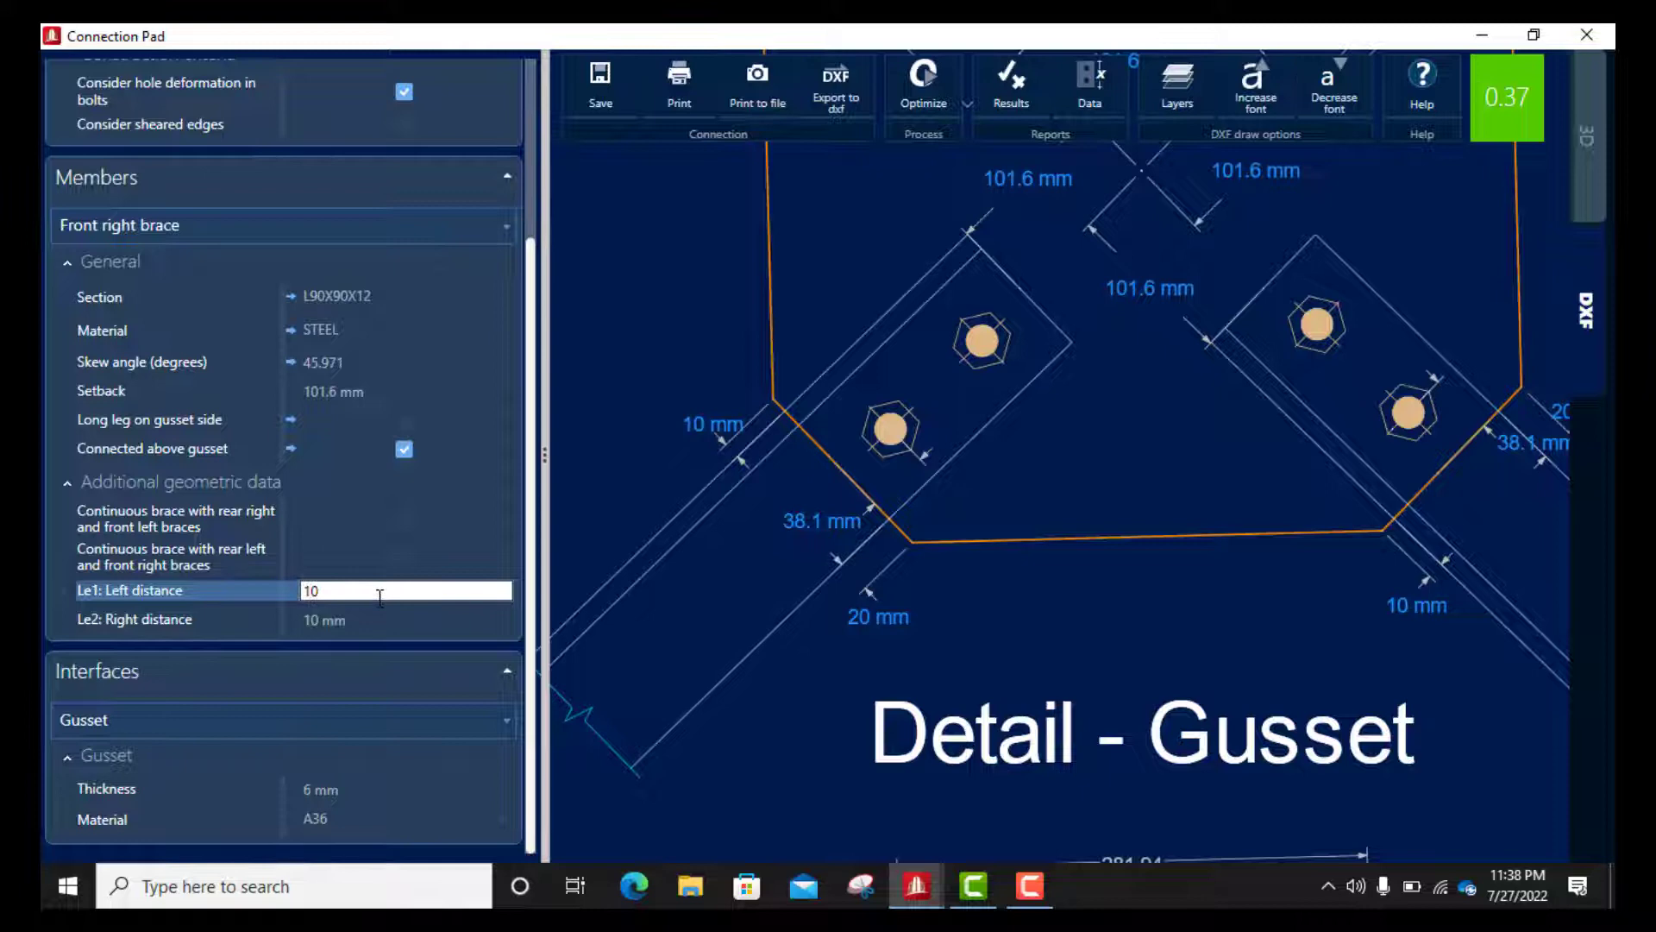
key("Tab")
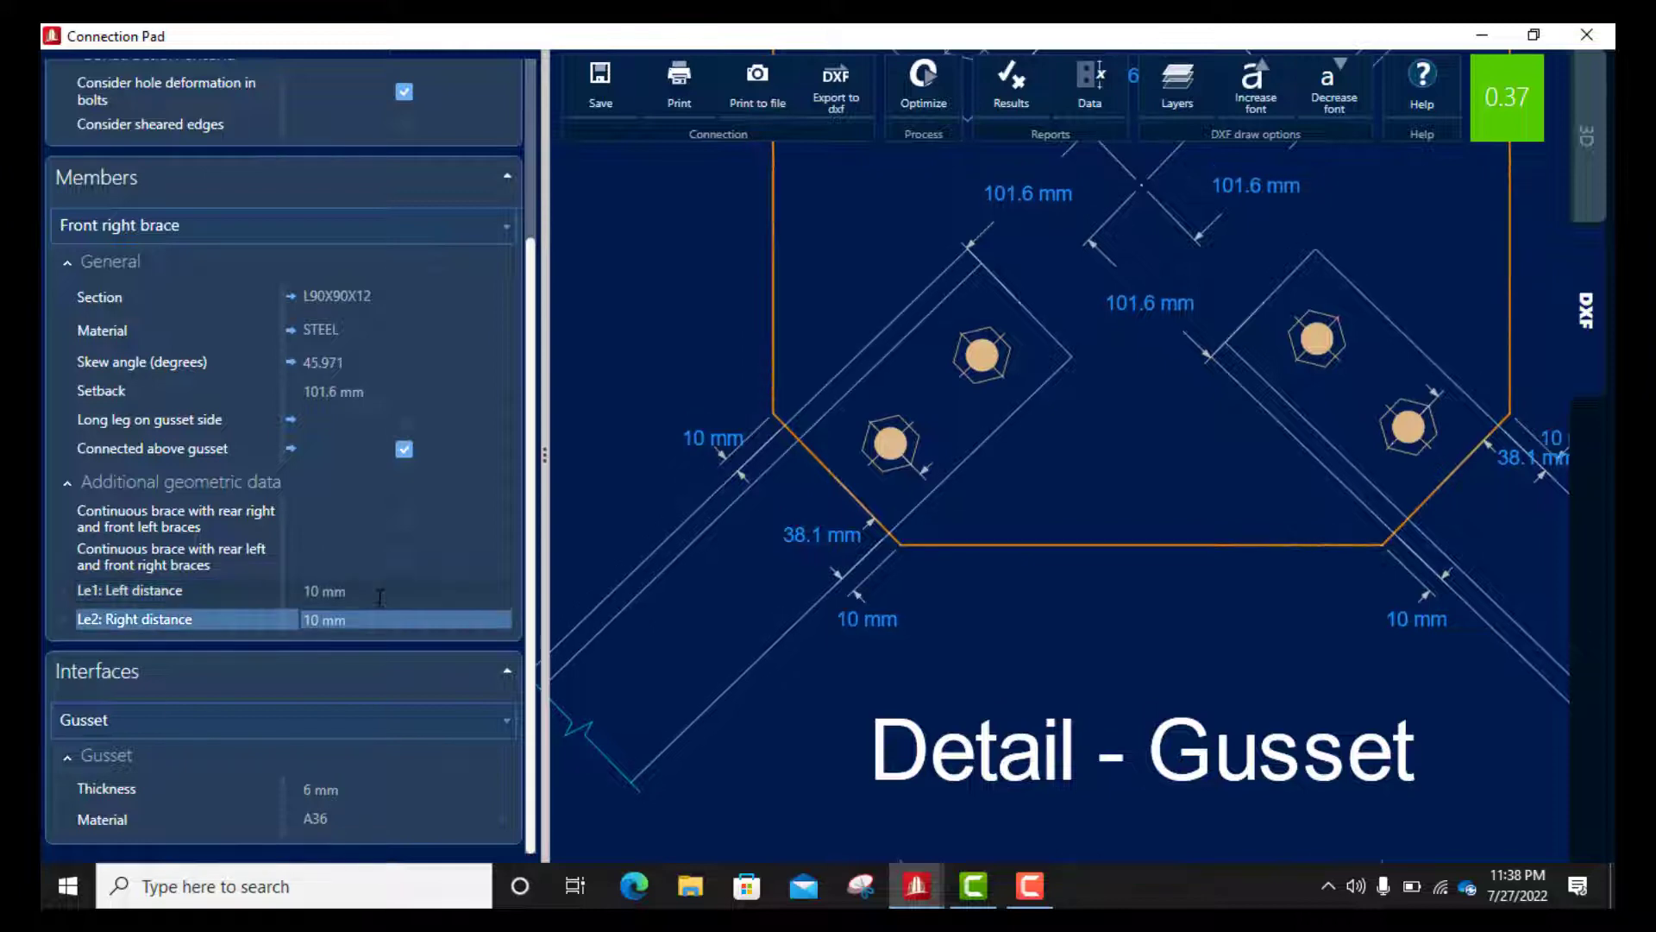
Step: Review the gusset outline, brace end distances and bolt positions around all four braces in the main view
scroll(990, 442, "down", 3)
scroll(1057, 391, "up", 3)
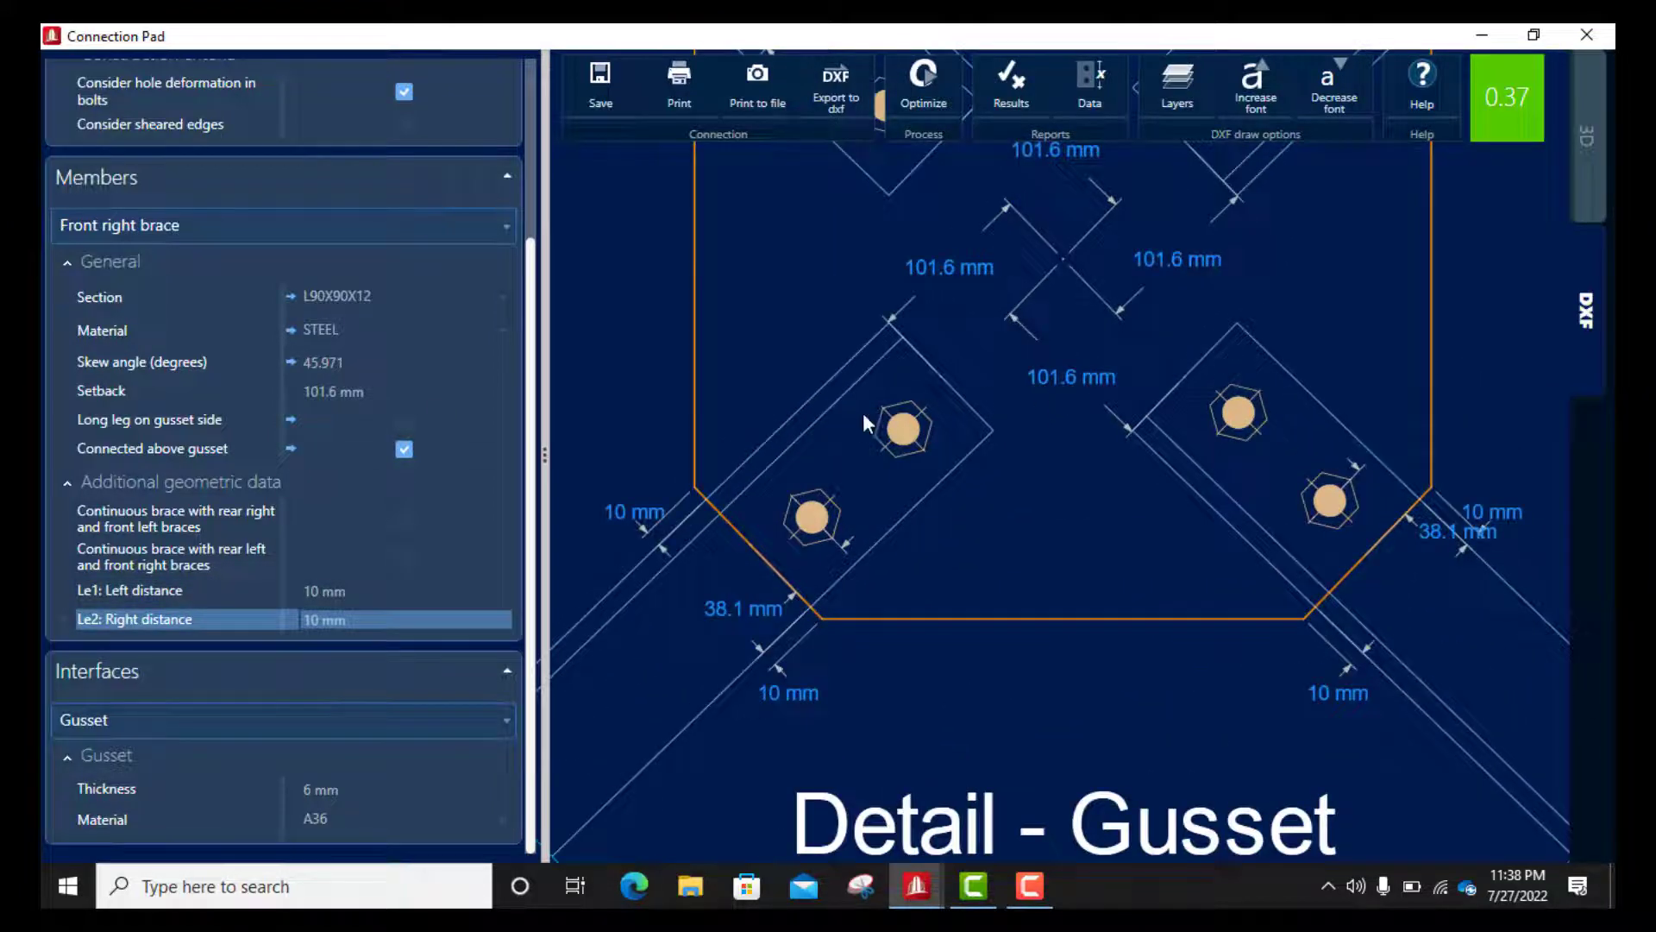
scroll(865, 417, "down", 2)
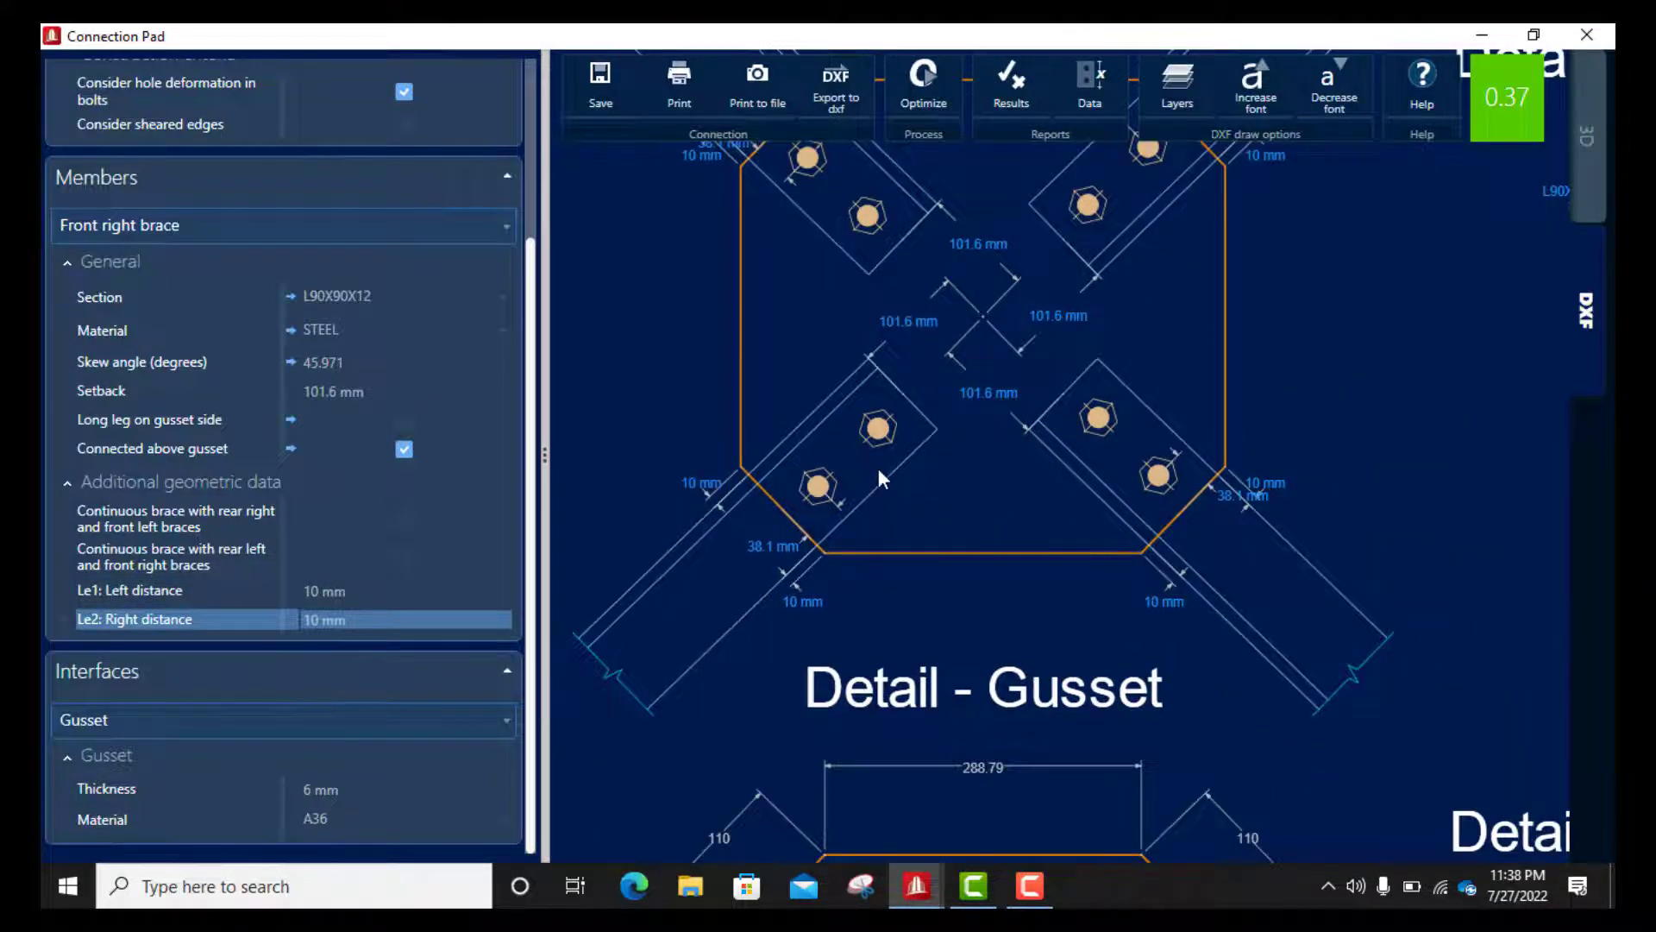
scroll(878, 467, "down", 2)
scroll(1088, 252, "up", 2)
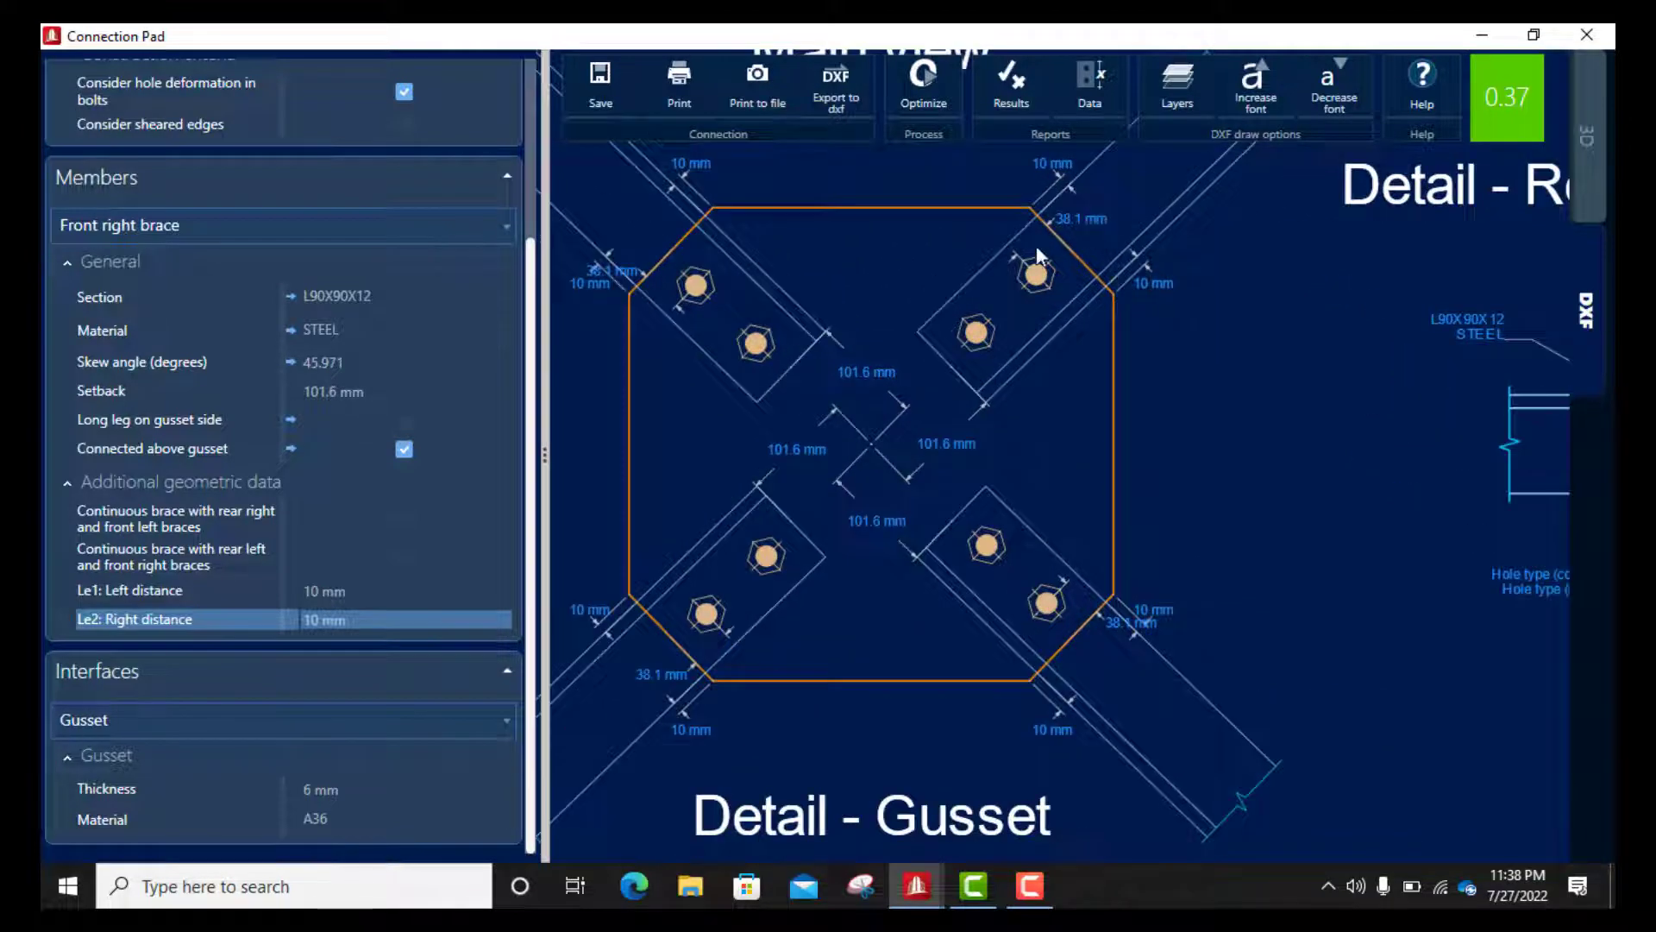
scroll(1092, 235, "down", 2)
scroll(888, 345, "down", 3)
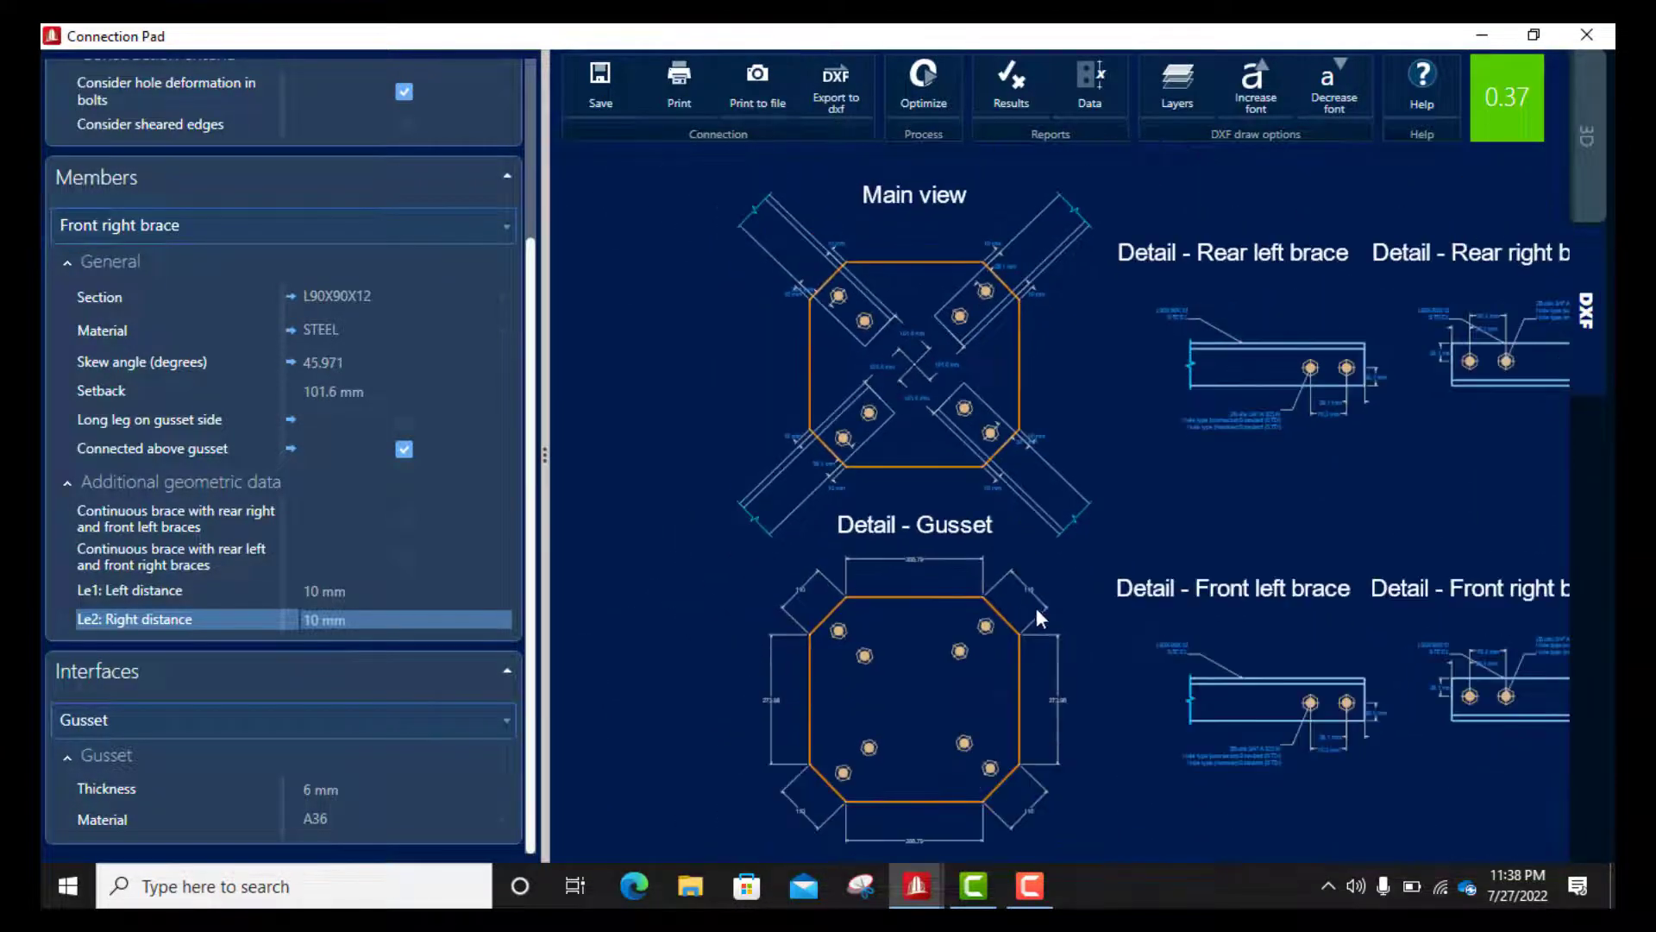
Step: Examine the bolt size, hole types, bolt spacing and edge distances in the rear left and rear right brace details
scroll(1293, 366, "up", 2)
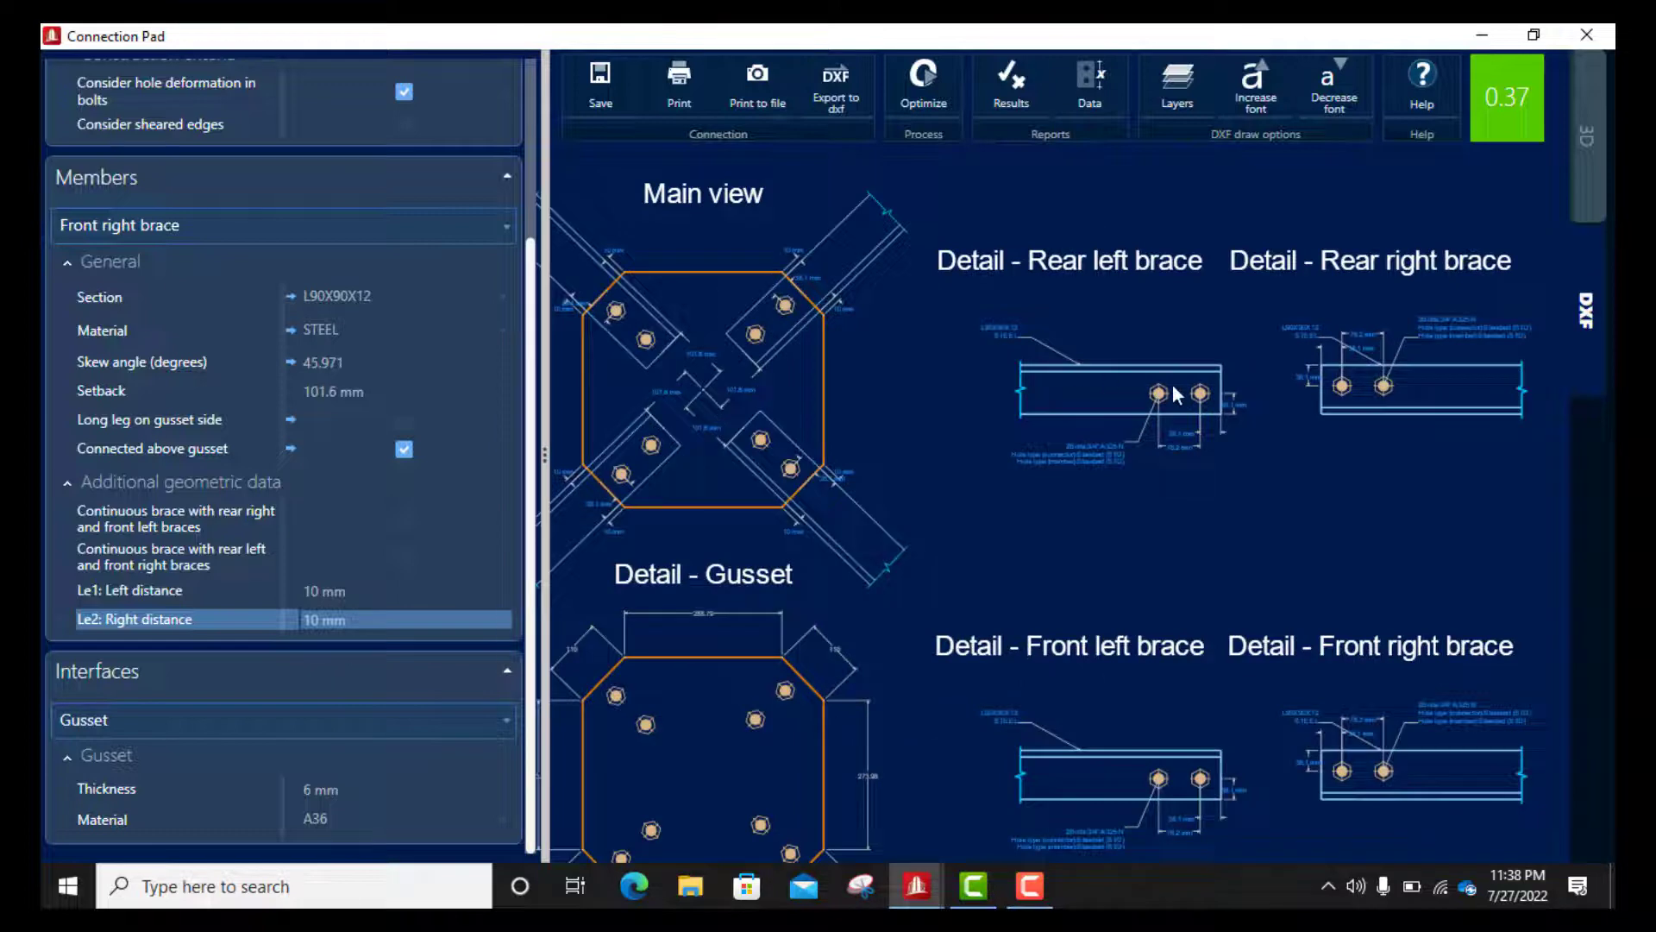
scroll(1173, 385, "up", 4)
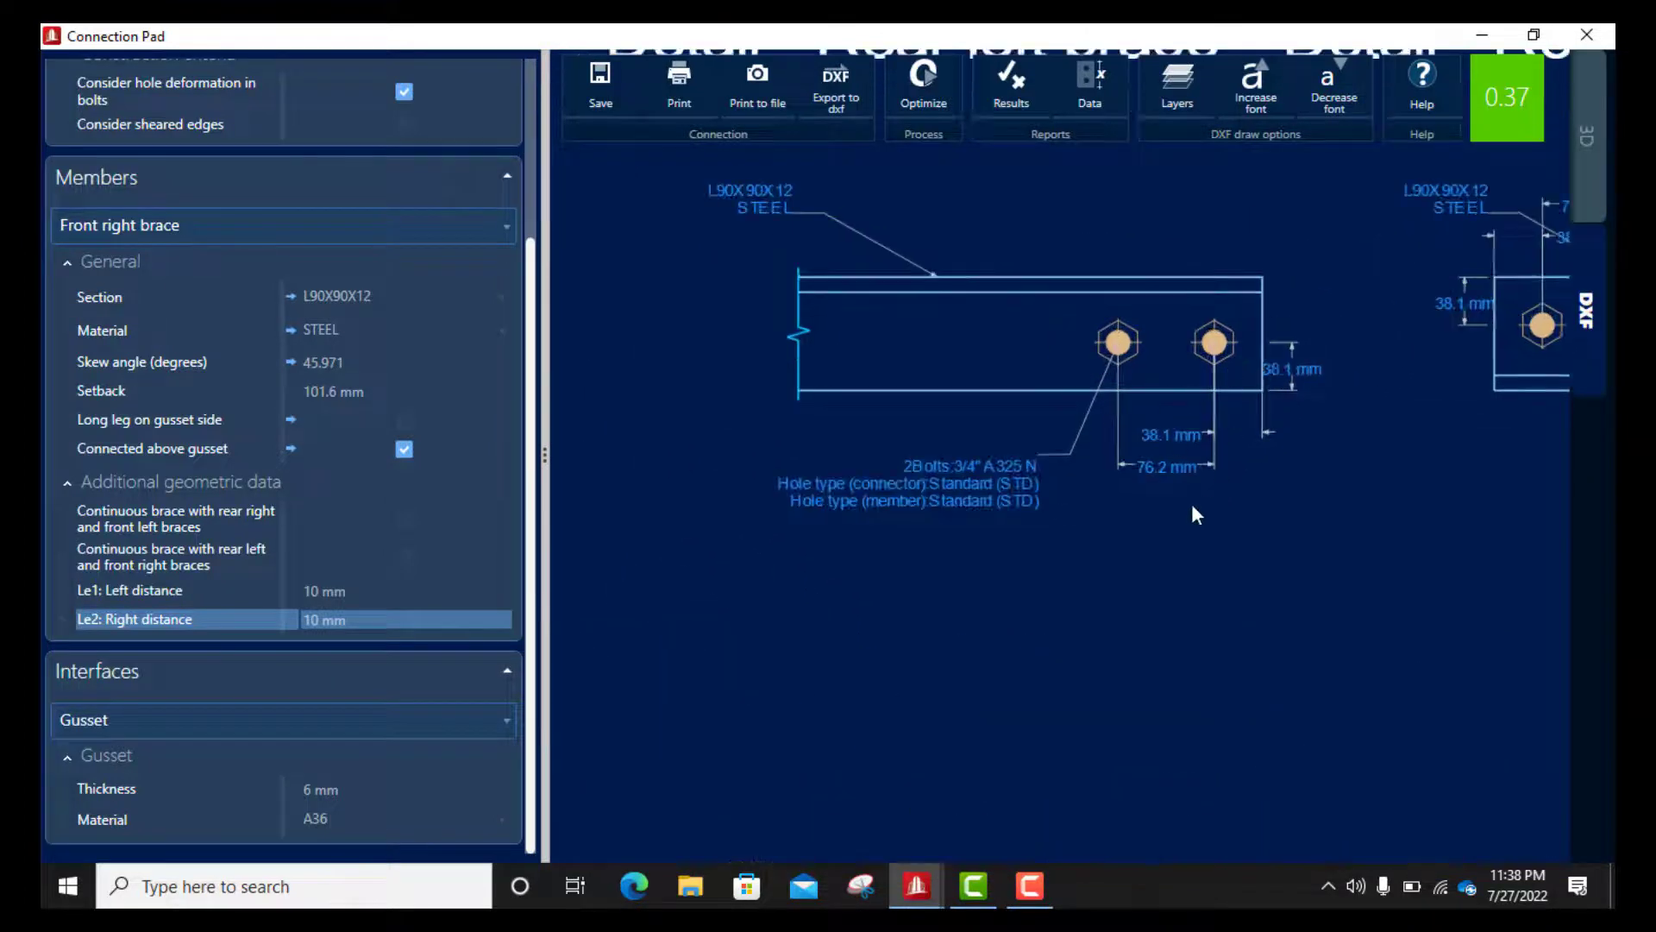
scroll(1171, 473, "up", 1)
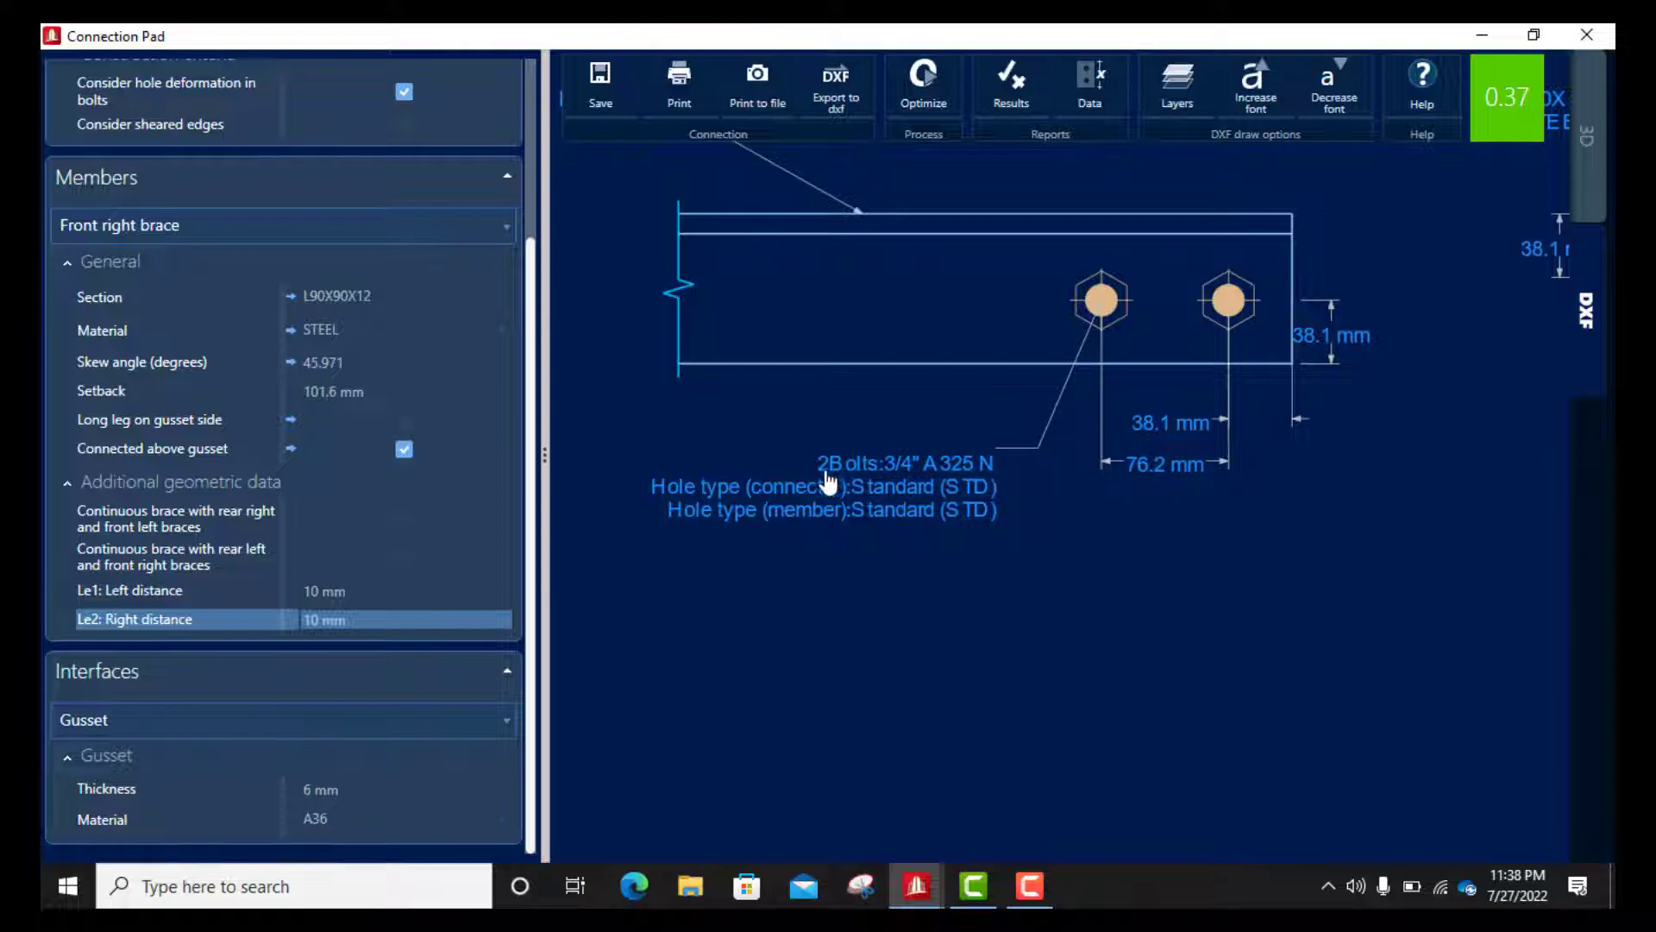
scroll(742, 504, "down", 1)
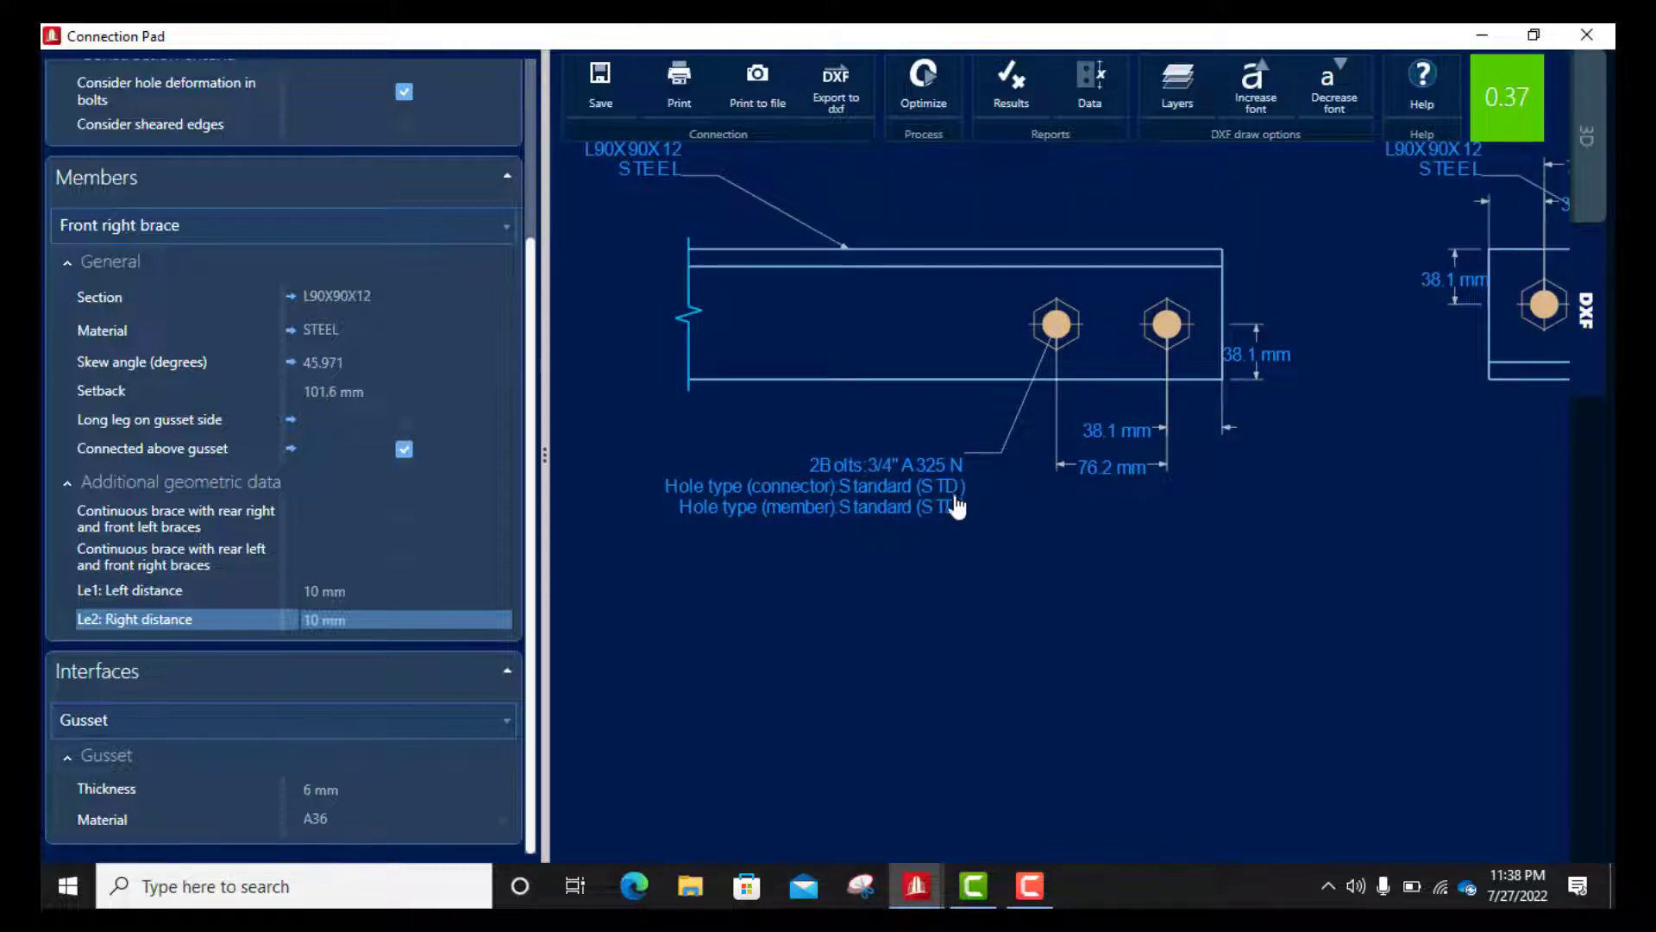
scroll(980, 499, "down", 2)
scroll(1365, 299, "up", 1)
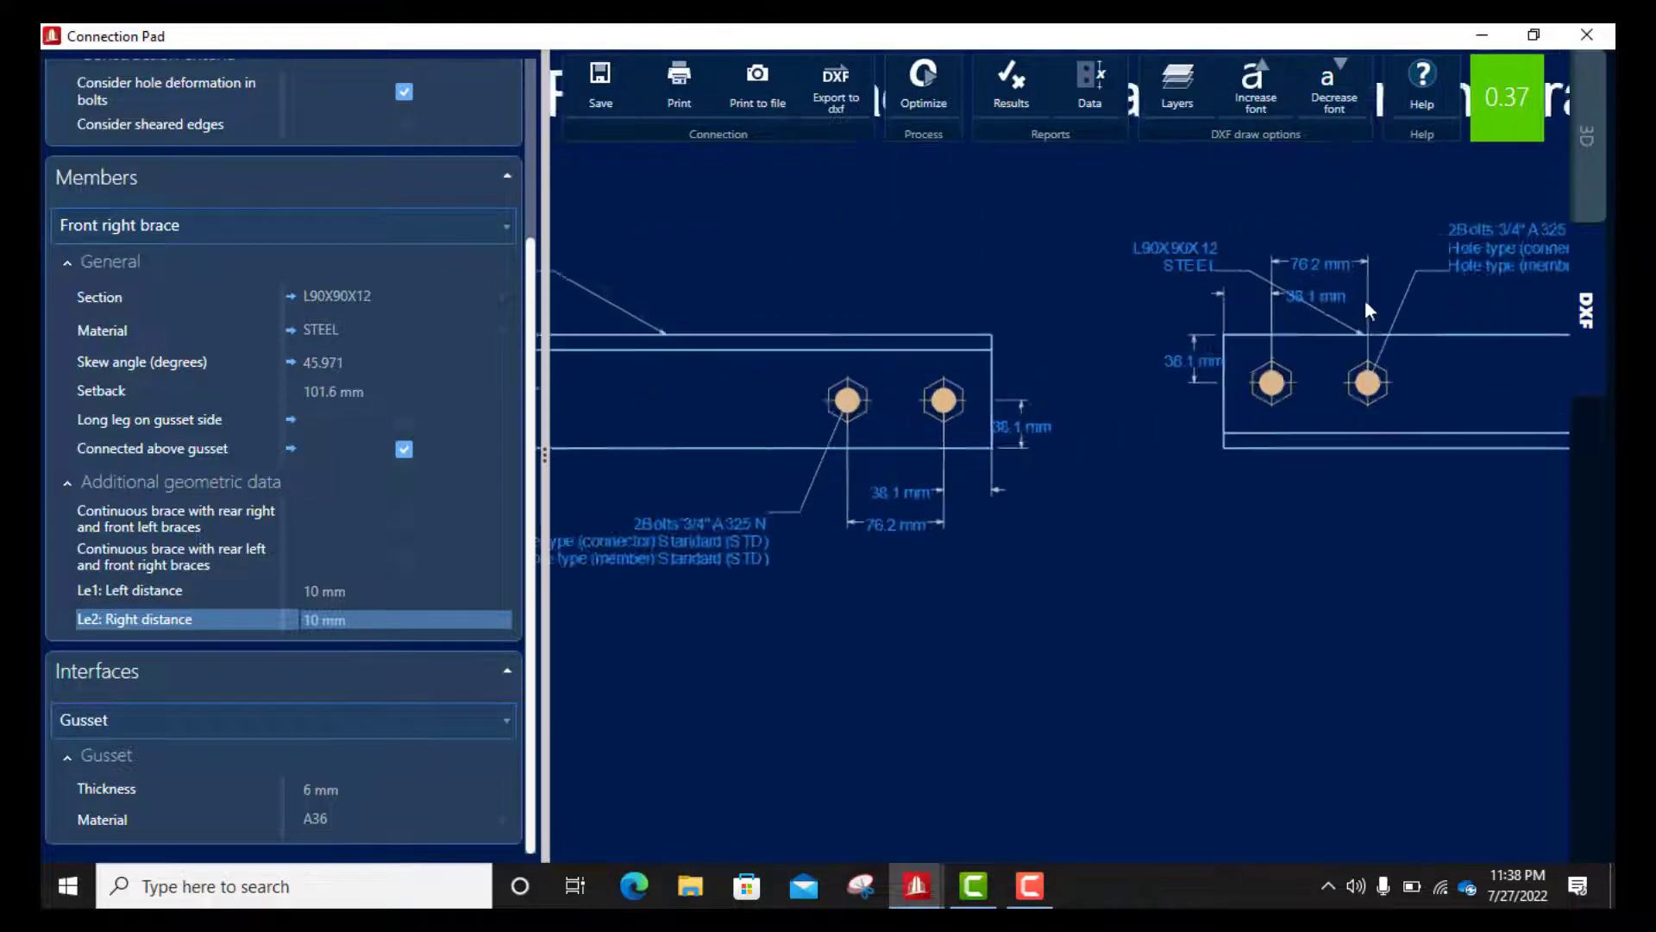
scroll(1366, 305, "up", 1)
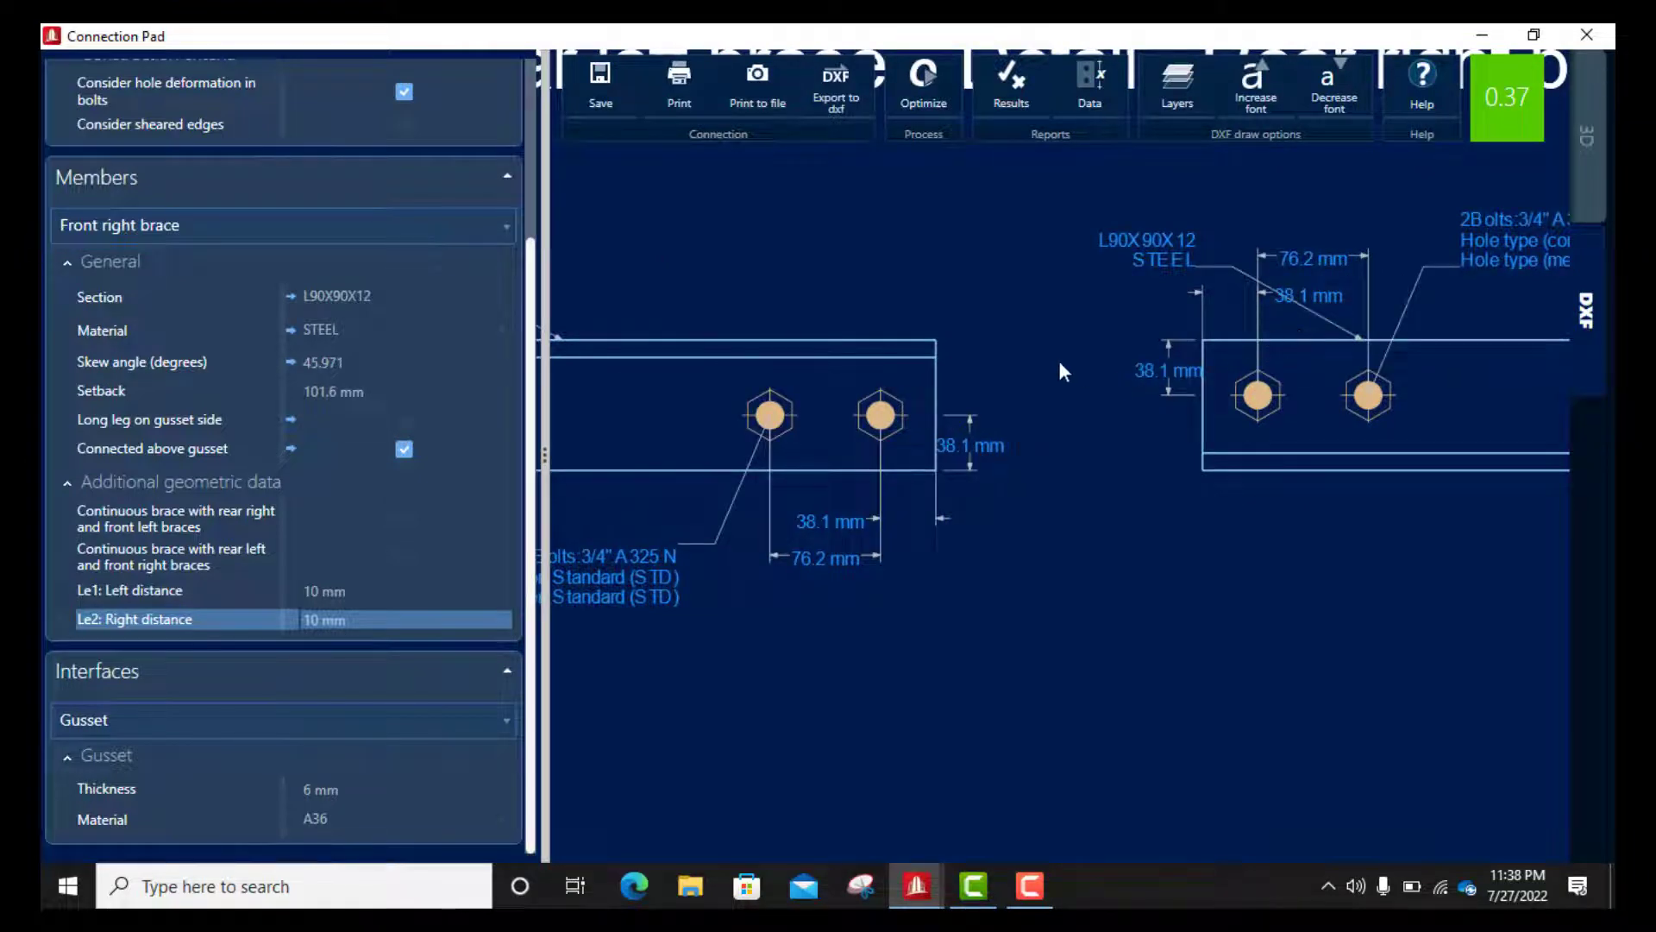
scroll(1059, 360, "down", 1)
scroll(1179, 384, "up", 2)
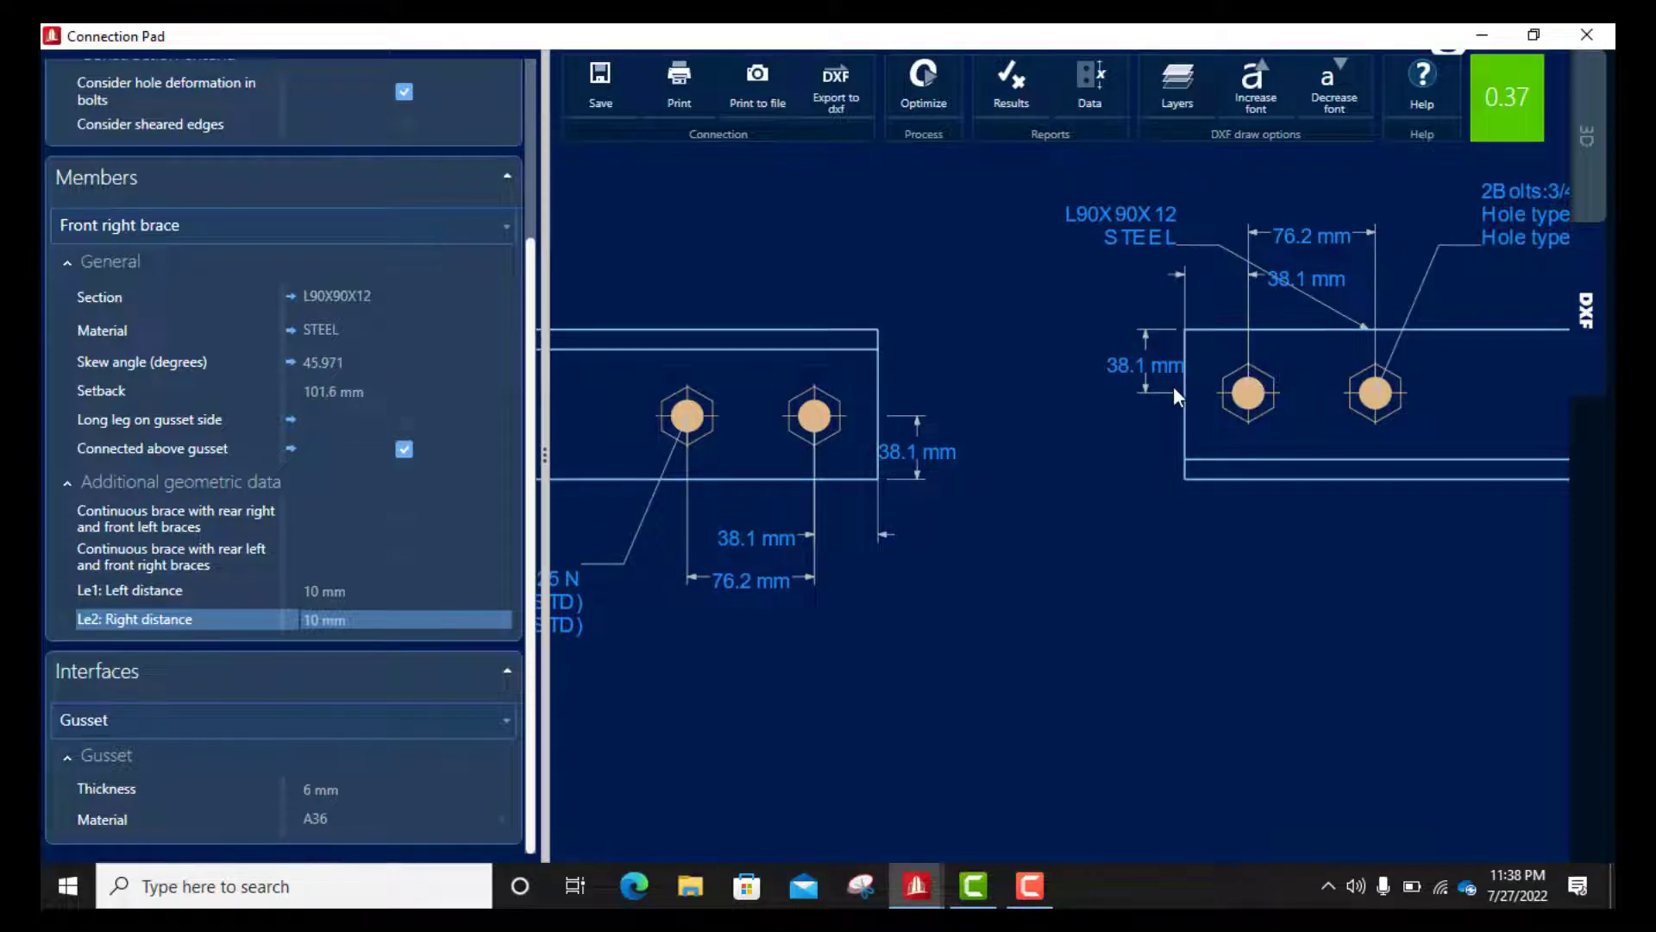
scroll(961, 384, "down", 5)
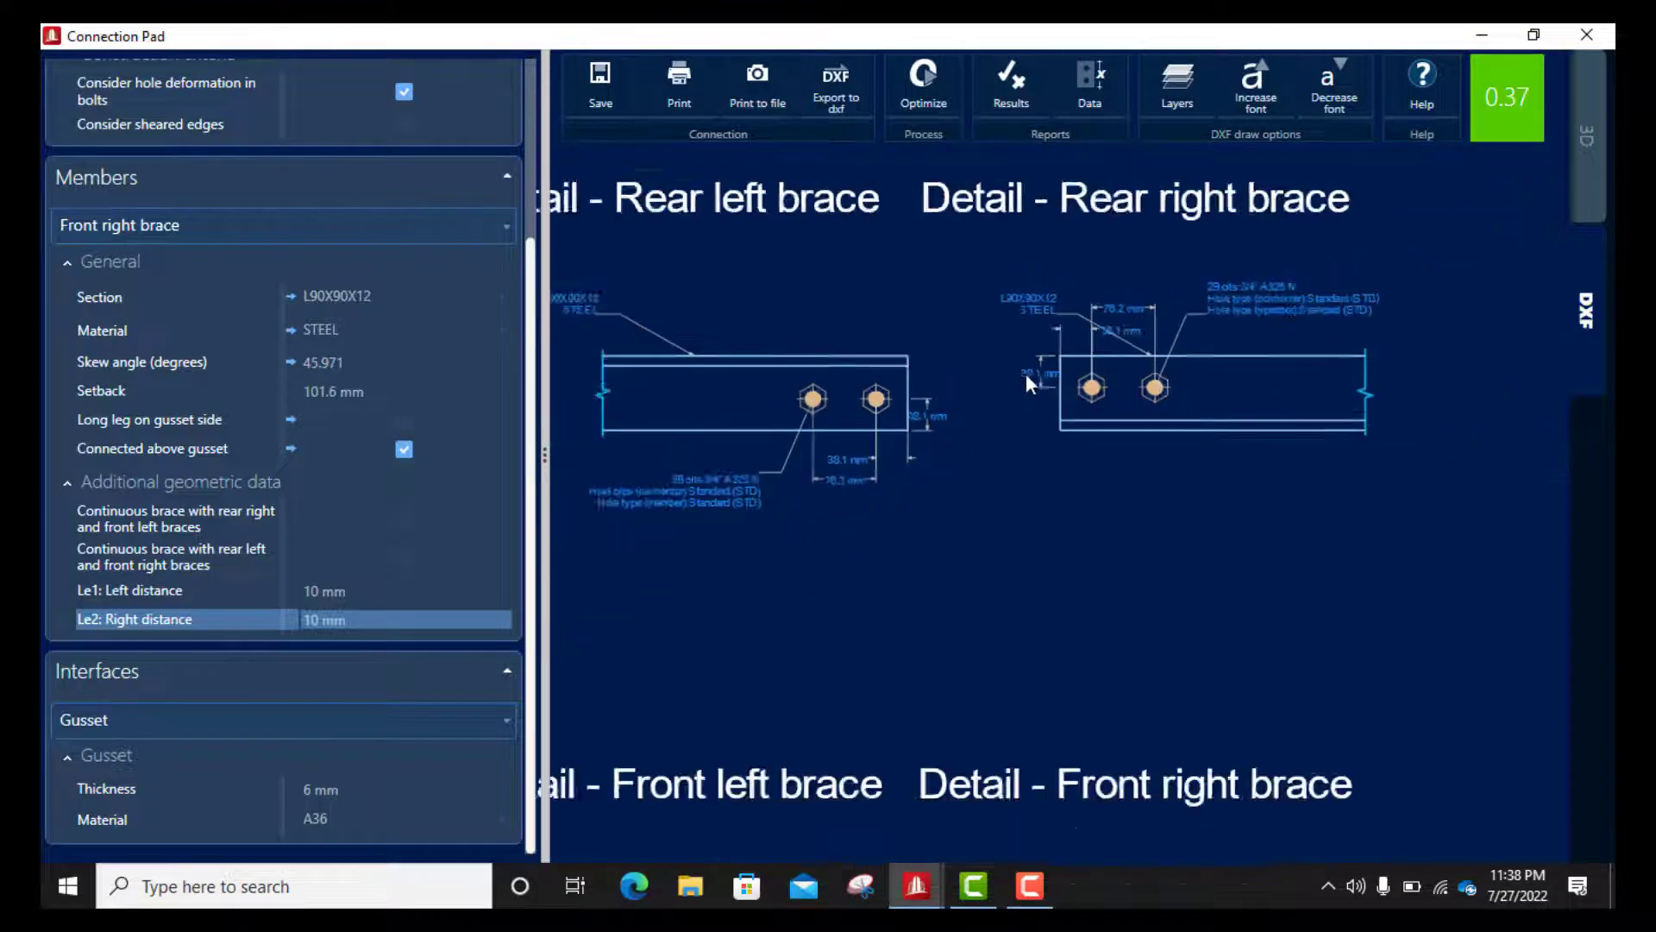
Step: Review the gusset plate detail's edge dimensions and bolt layout along with the front brace details
scroll(1156, 397, "down", 3)
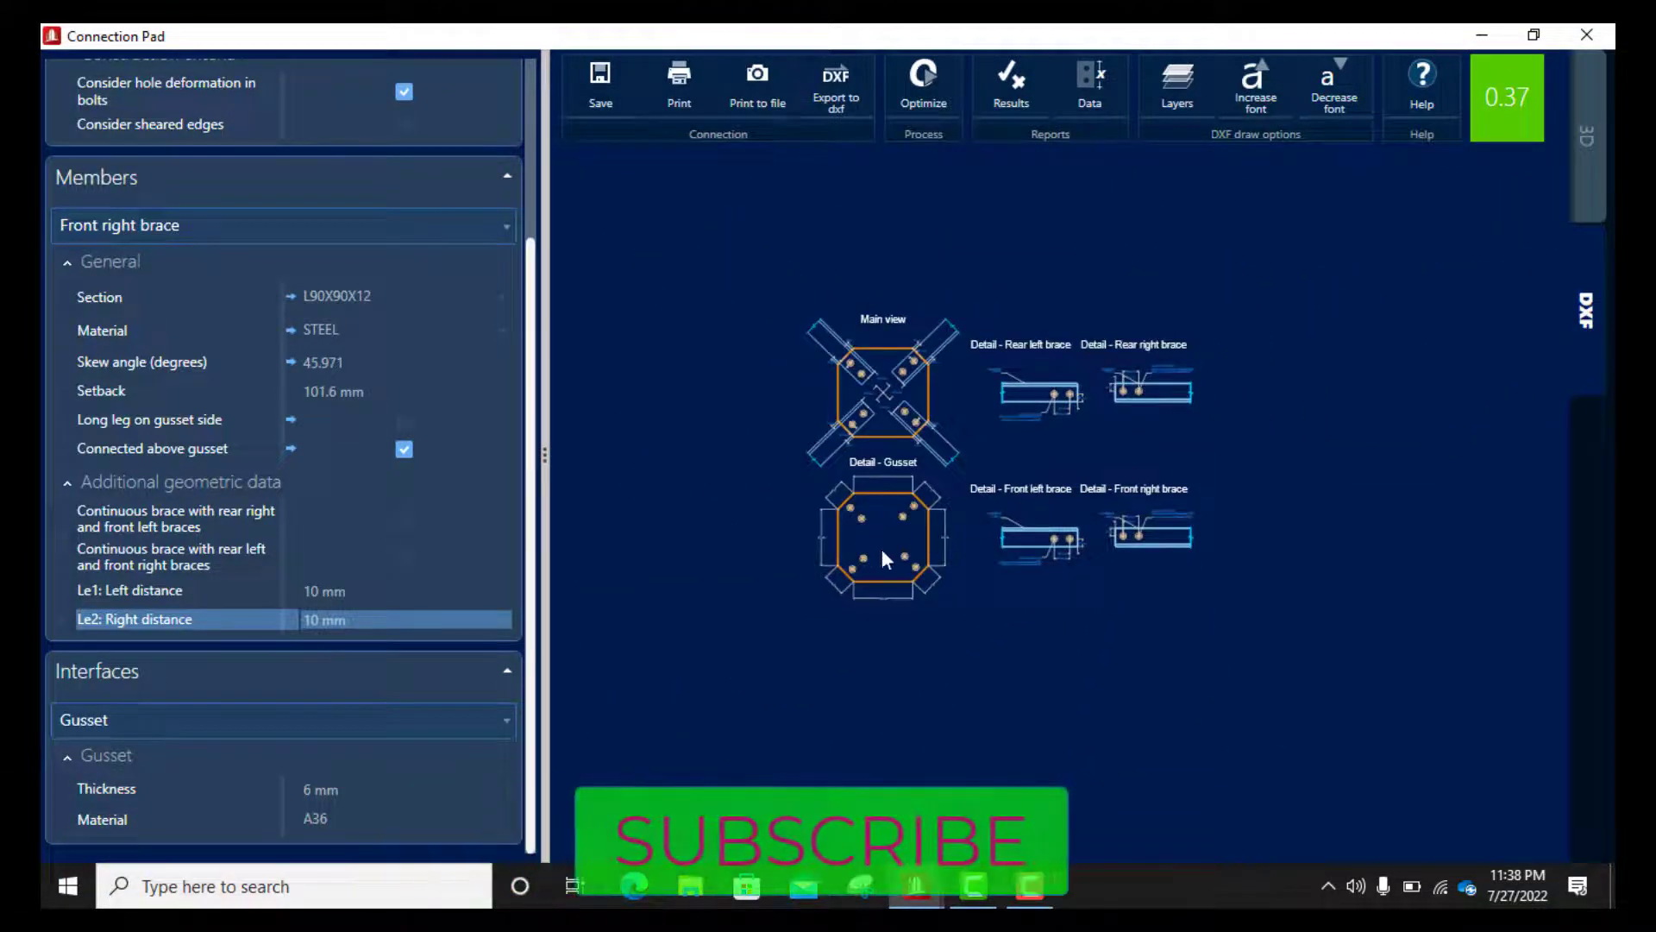
scroll(892, 521, "up", 5)
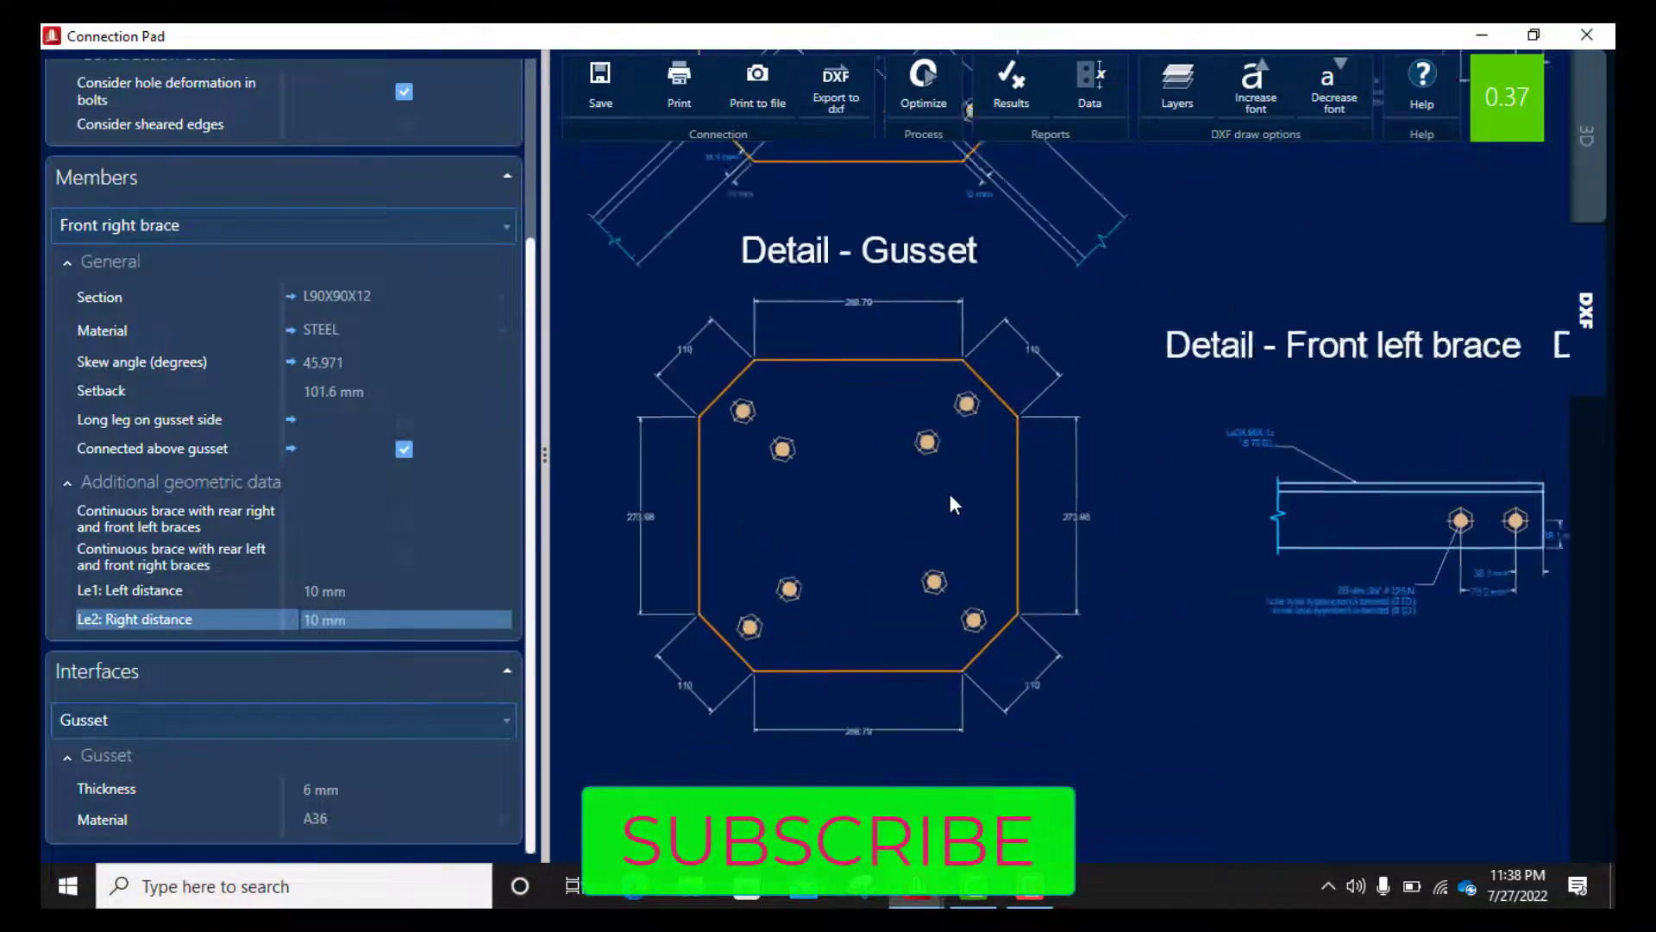
scroll(949, 494, "down", 3)
scroll(1228, 521, "up", 4)
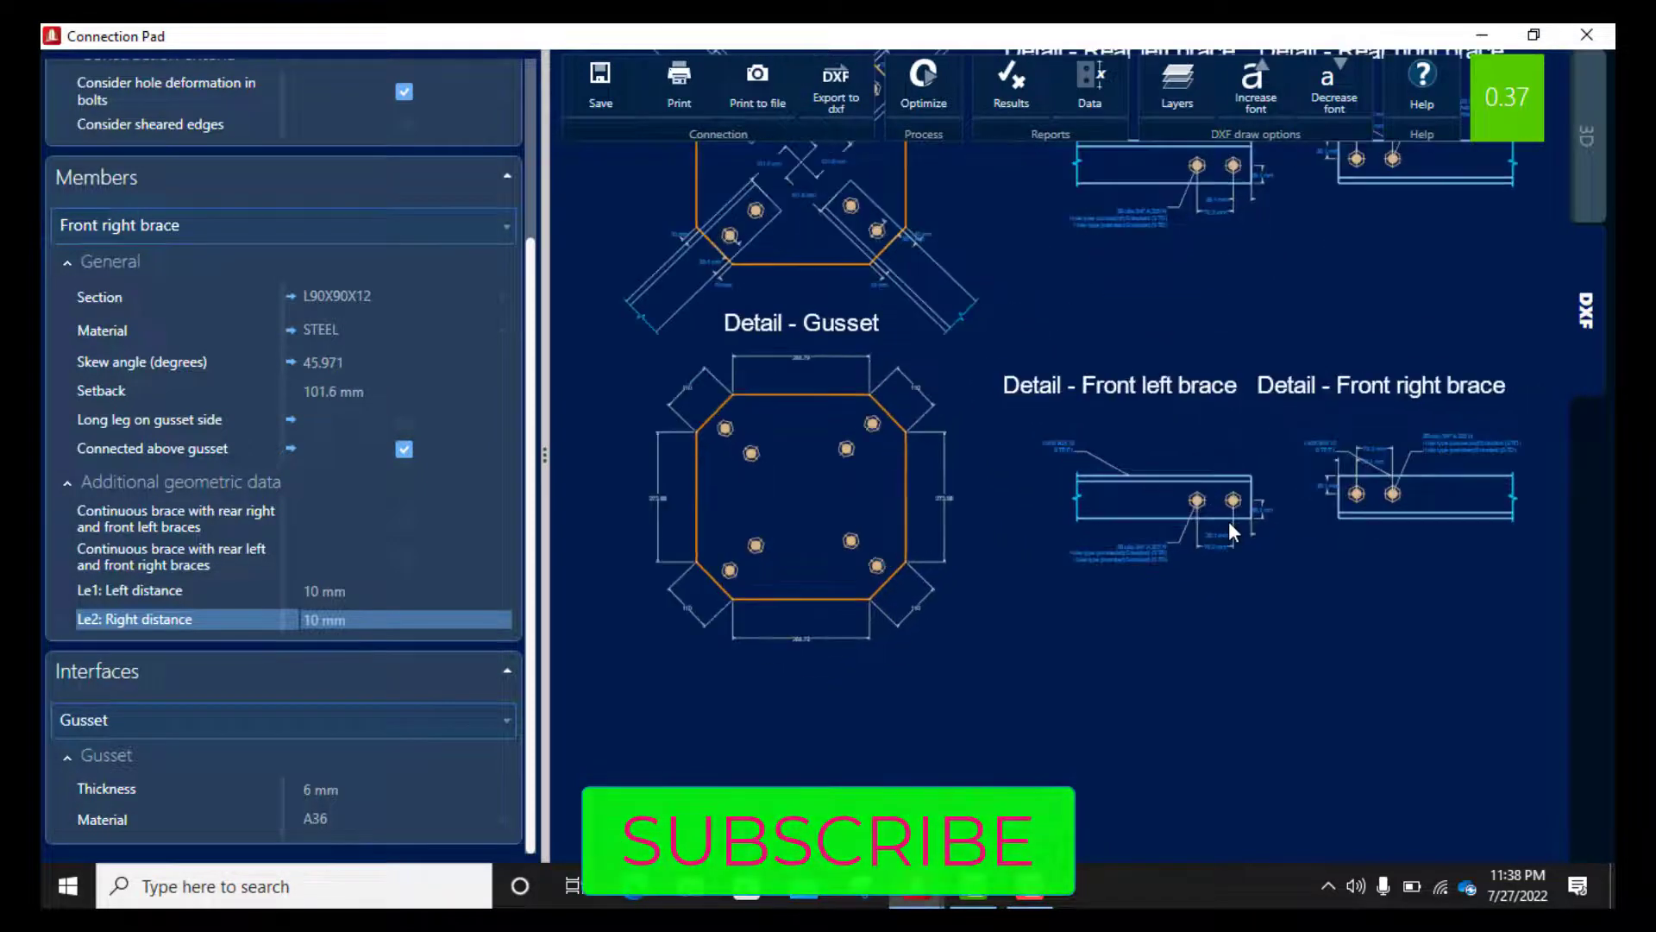
scroll(1067, 492, "down", 4)
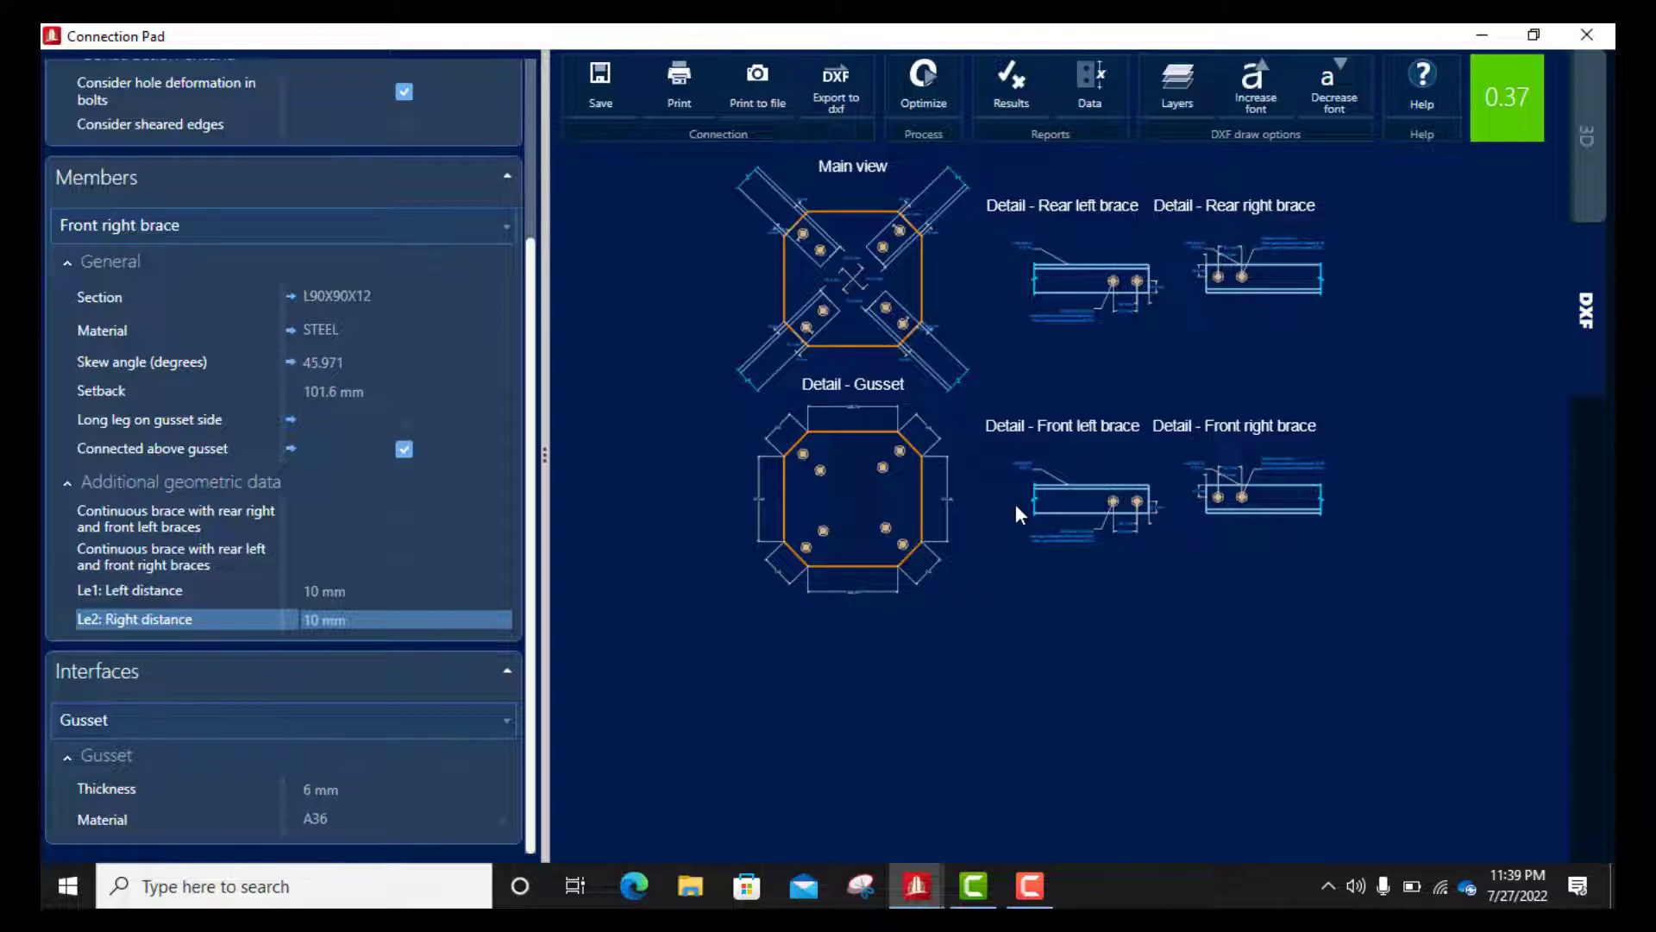
scroll(1044, 491, "up", 2)
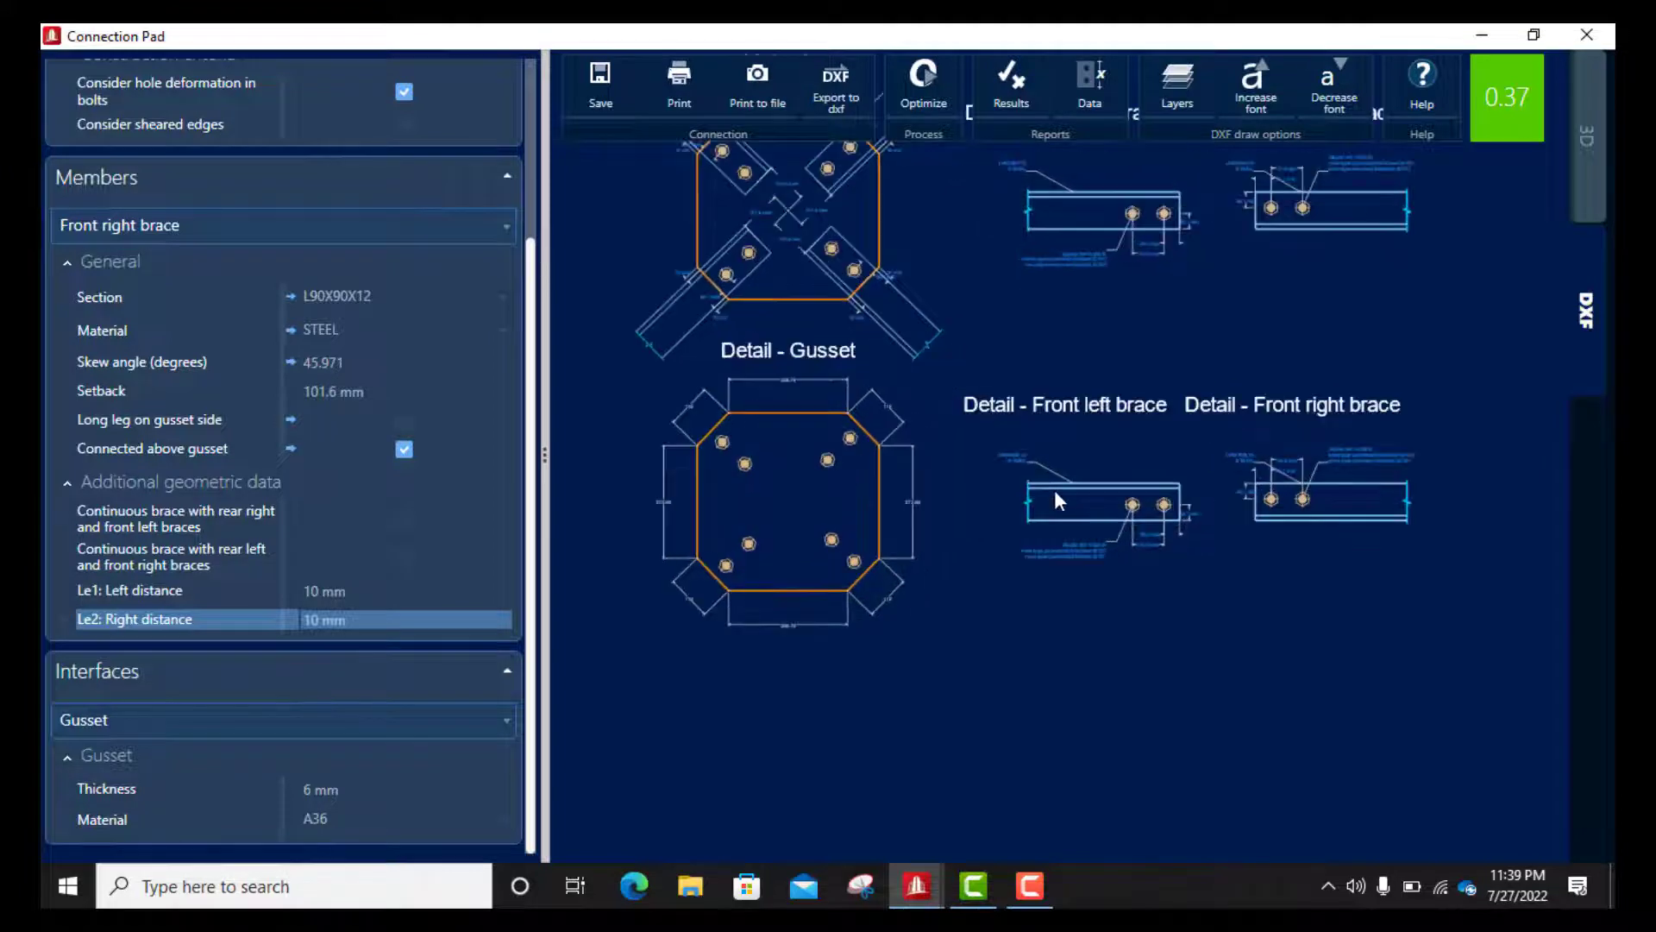
scroll(1070, 509, "down", 2)
scroll(909, 286, "down", 2)
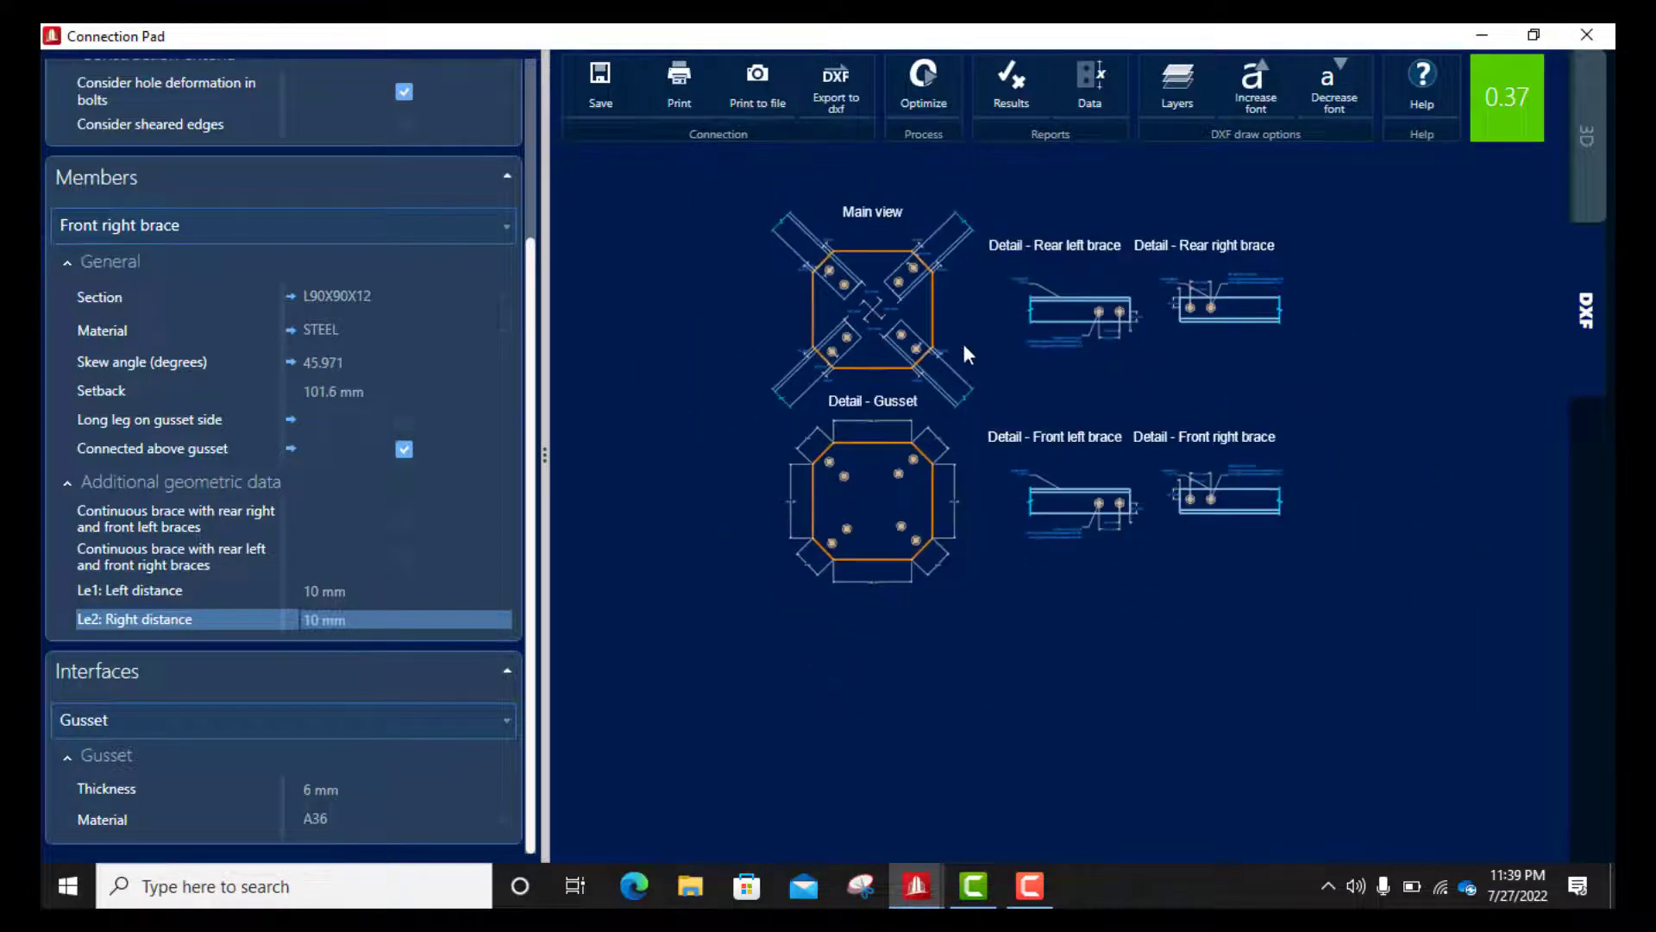
scroll(1030, 259, "up", 4)
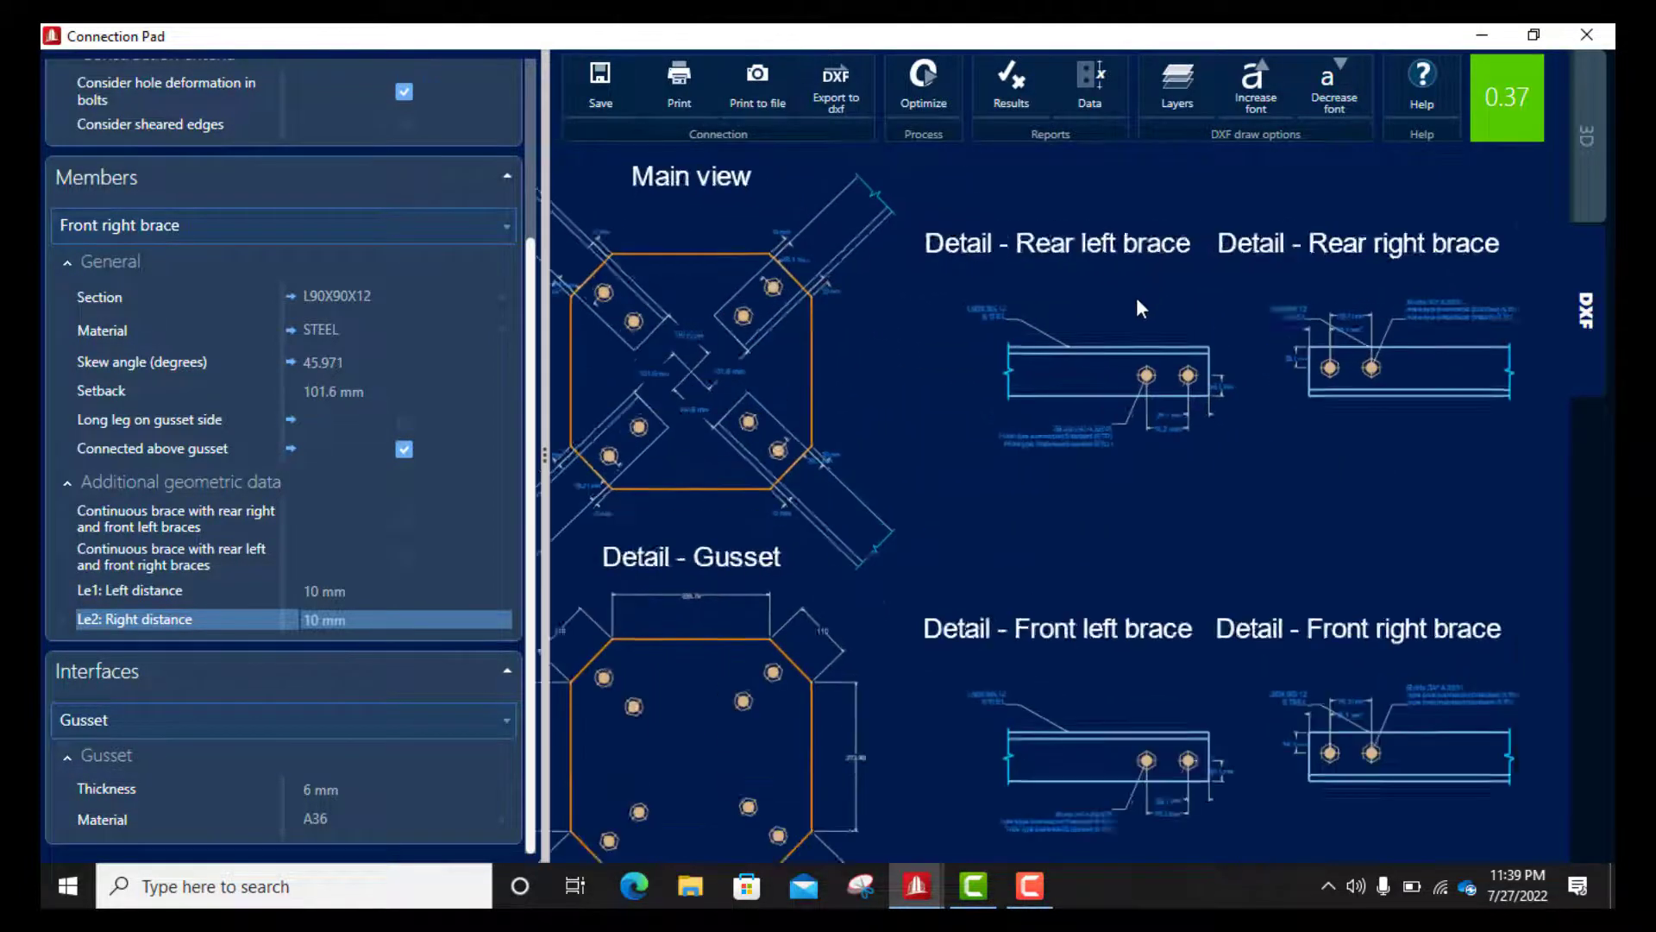
scroll(1040, 404, "down", 3)
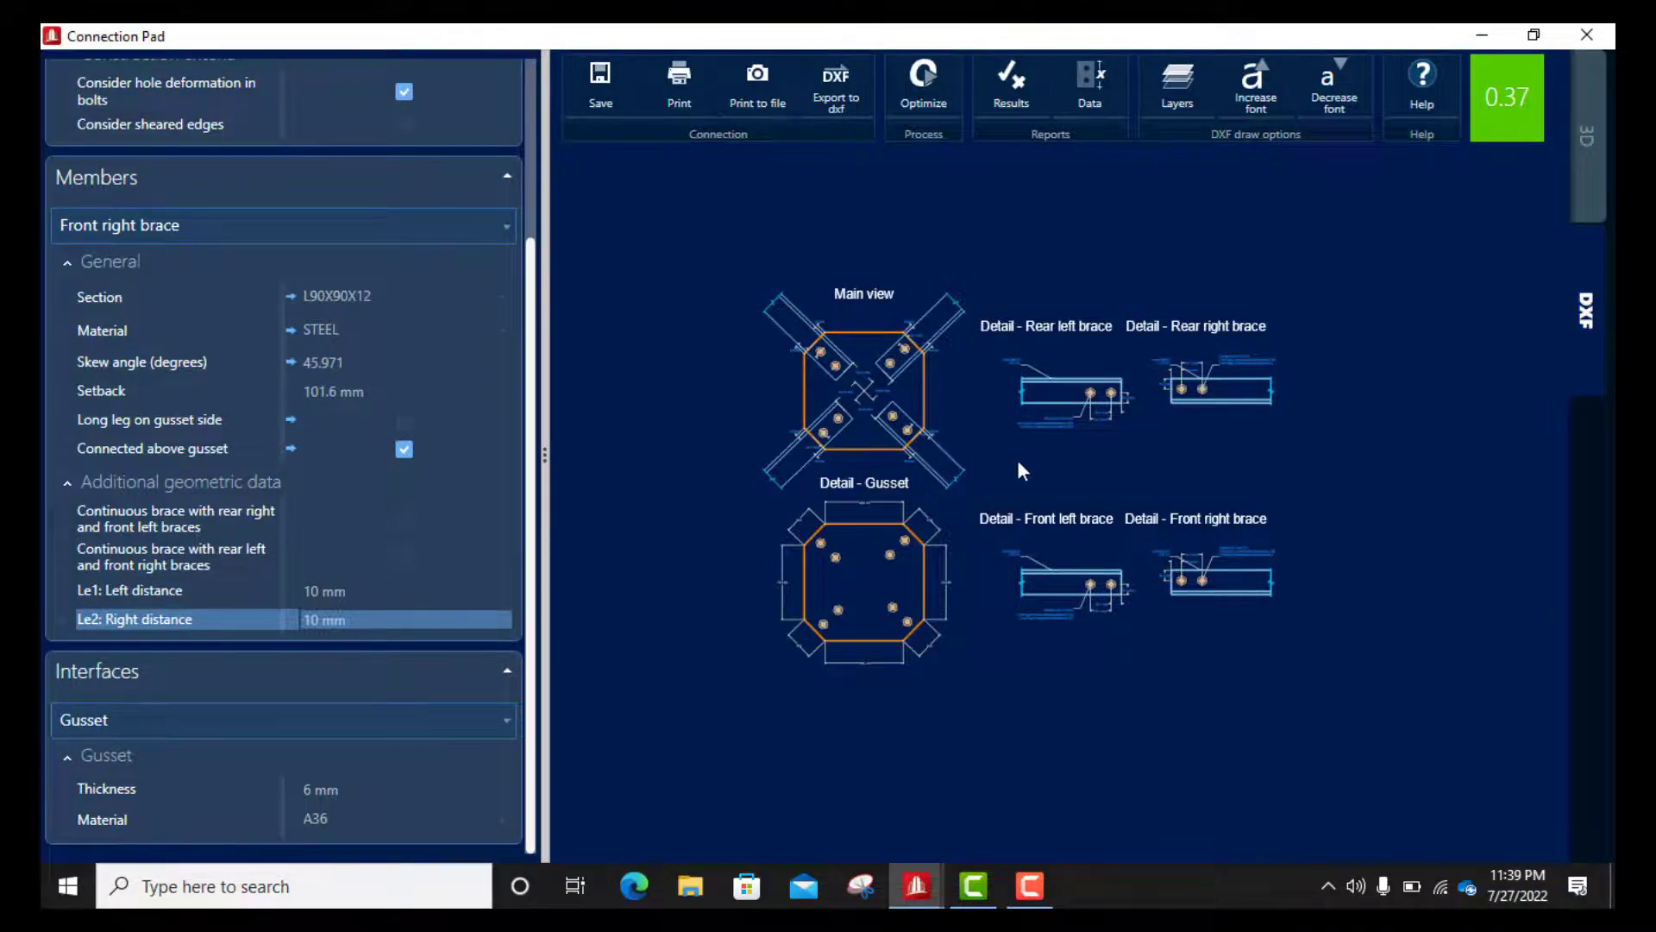
scroll(1018, 459, "up", 2)
scroll(1000, 479, "down", 4)
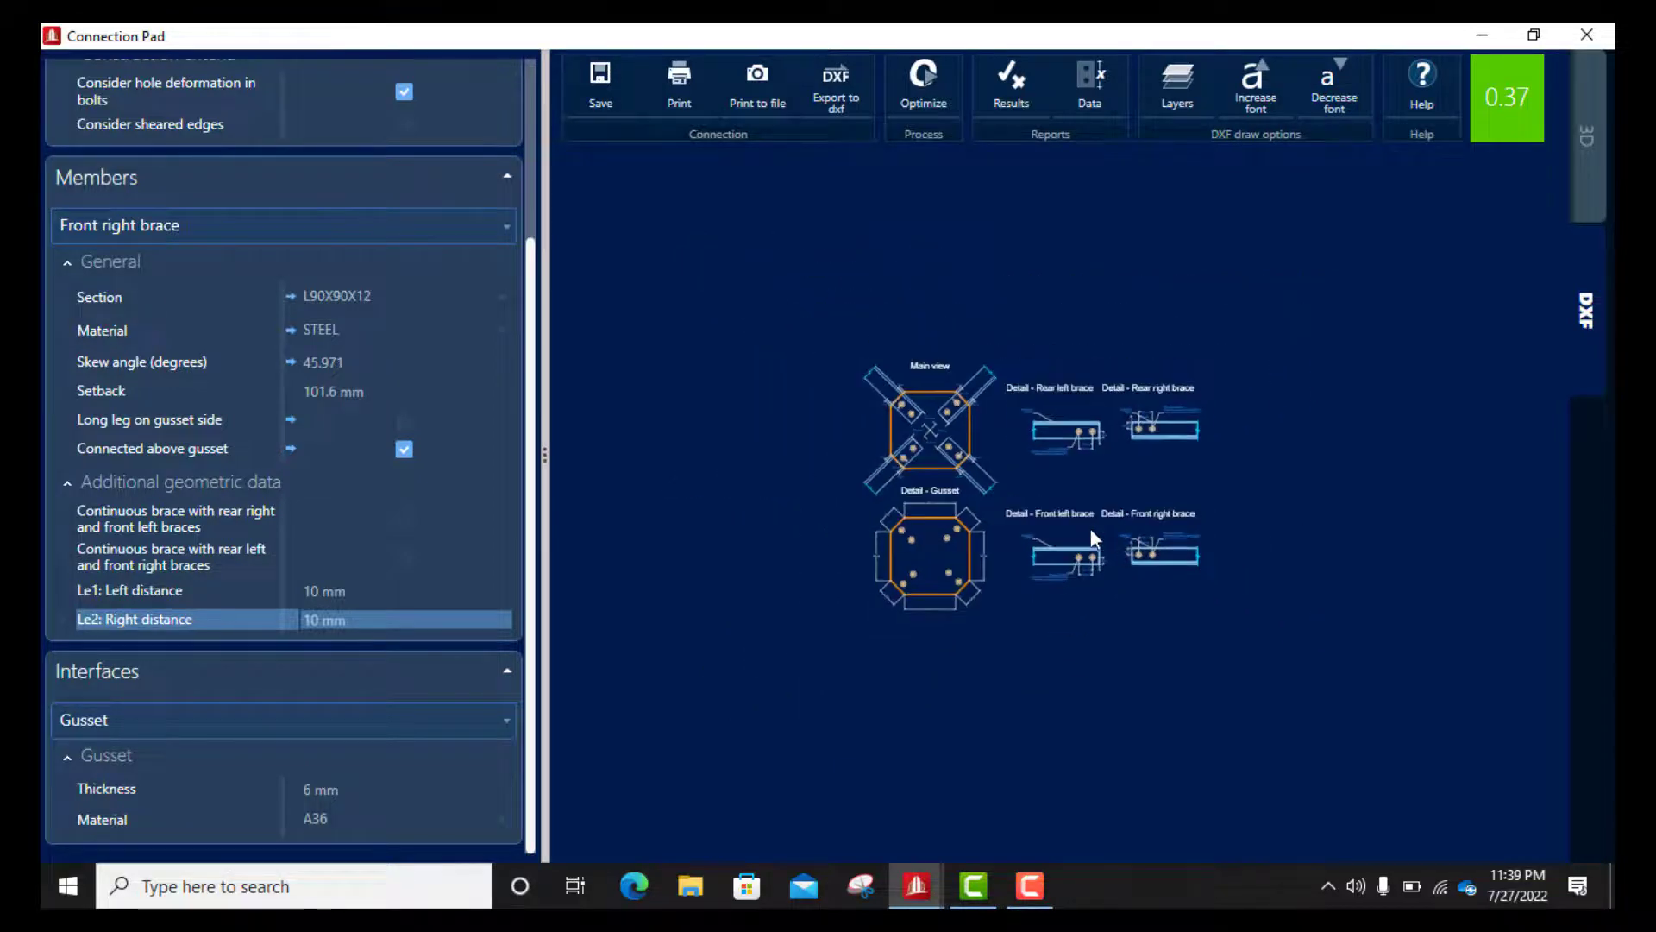
scroll(1003, 577, "up", 4)
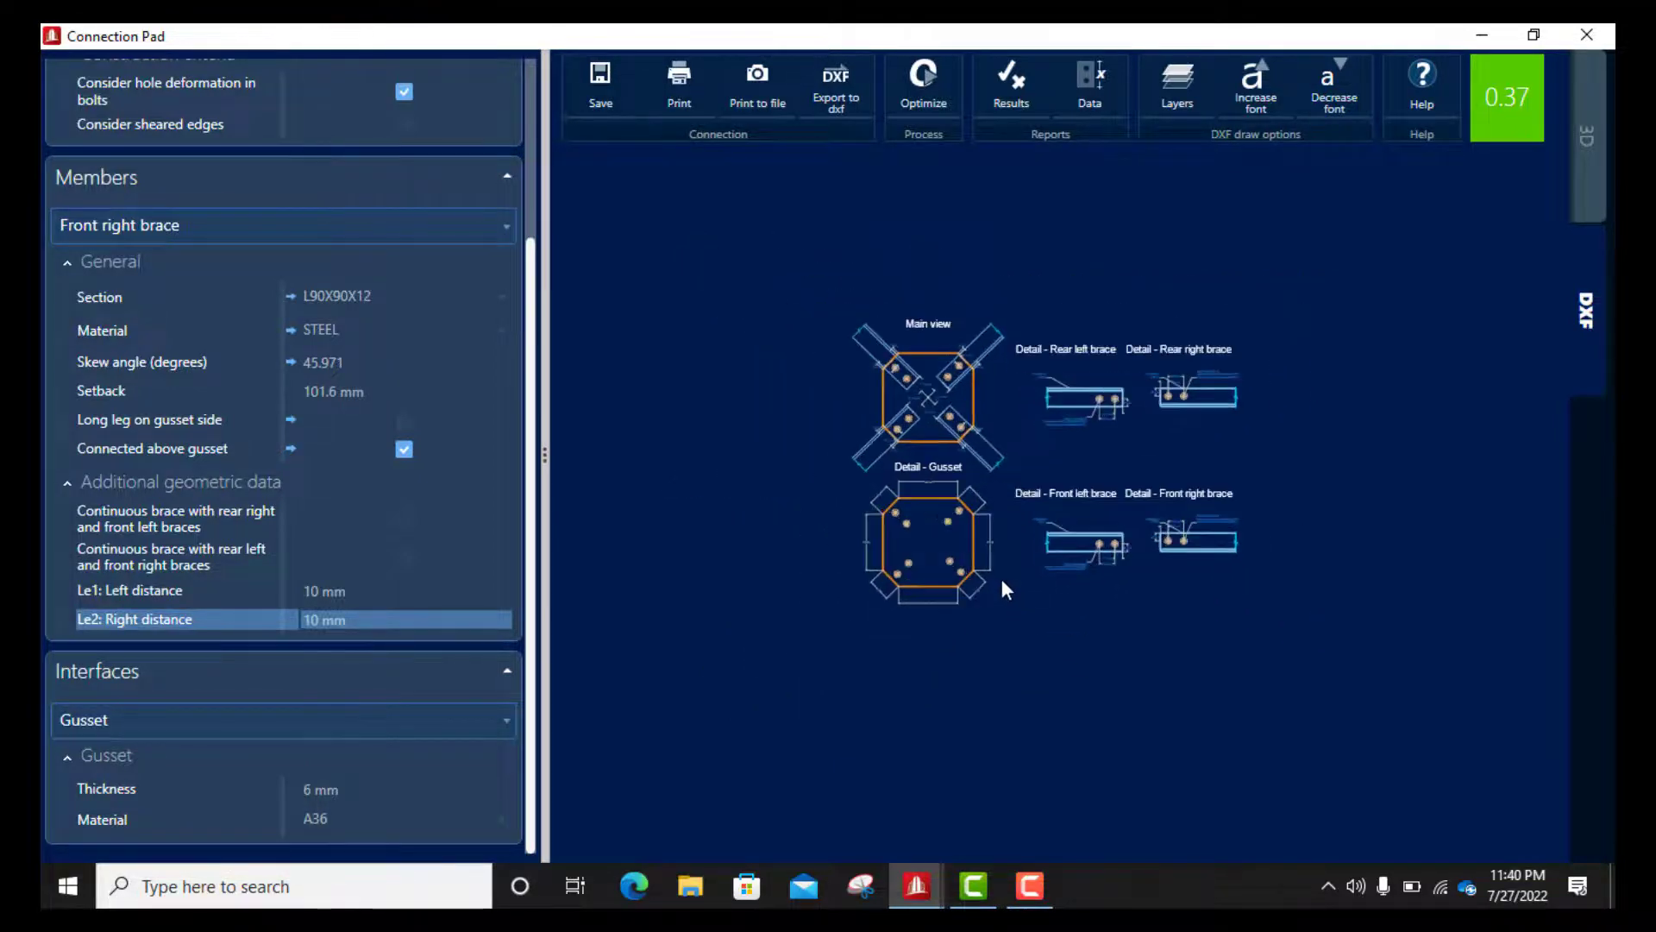